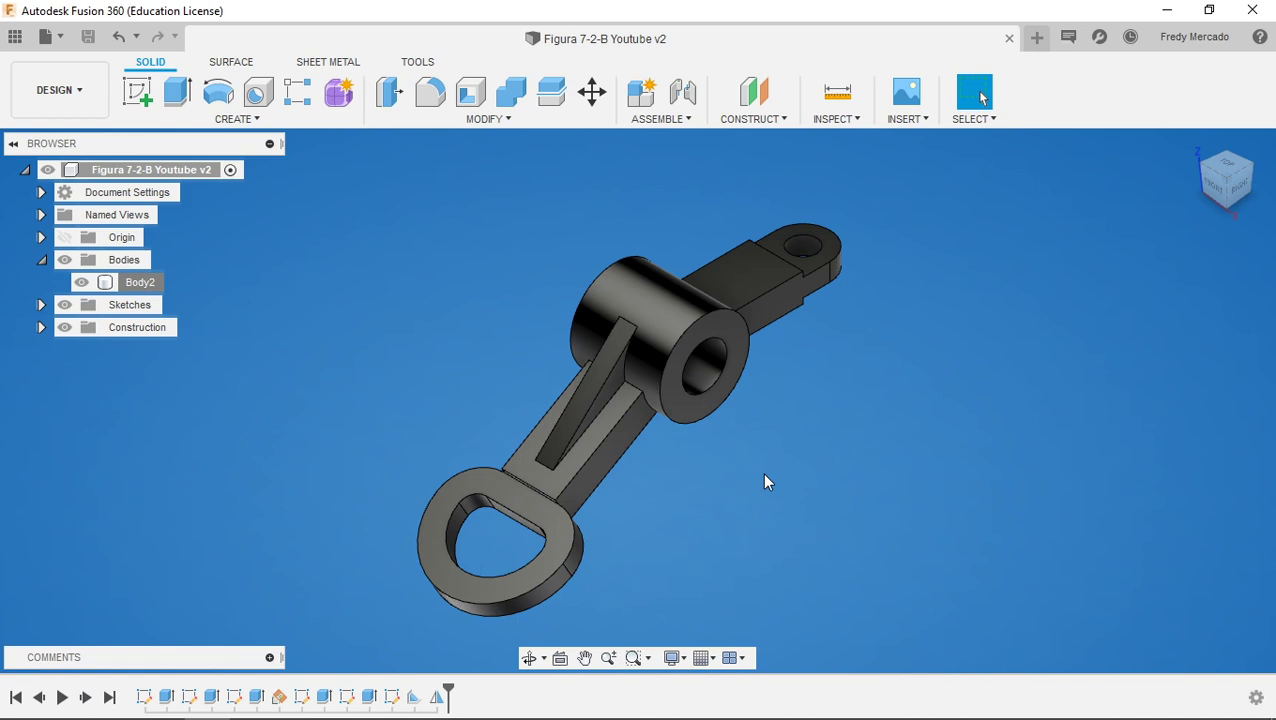
Check the physical properties of Body2, including its mass and assigned material
middle_drag(764, 476, 785, 445)
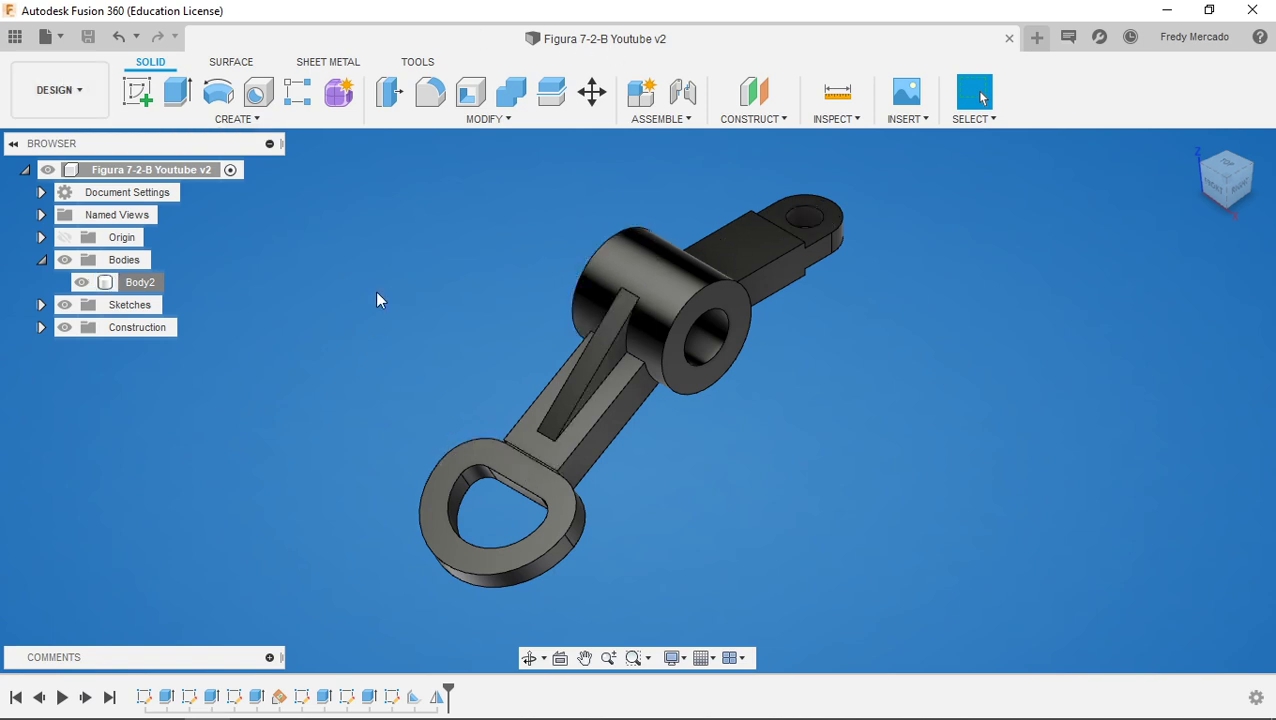
right_click(147, 285)
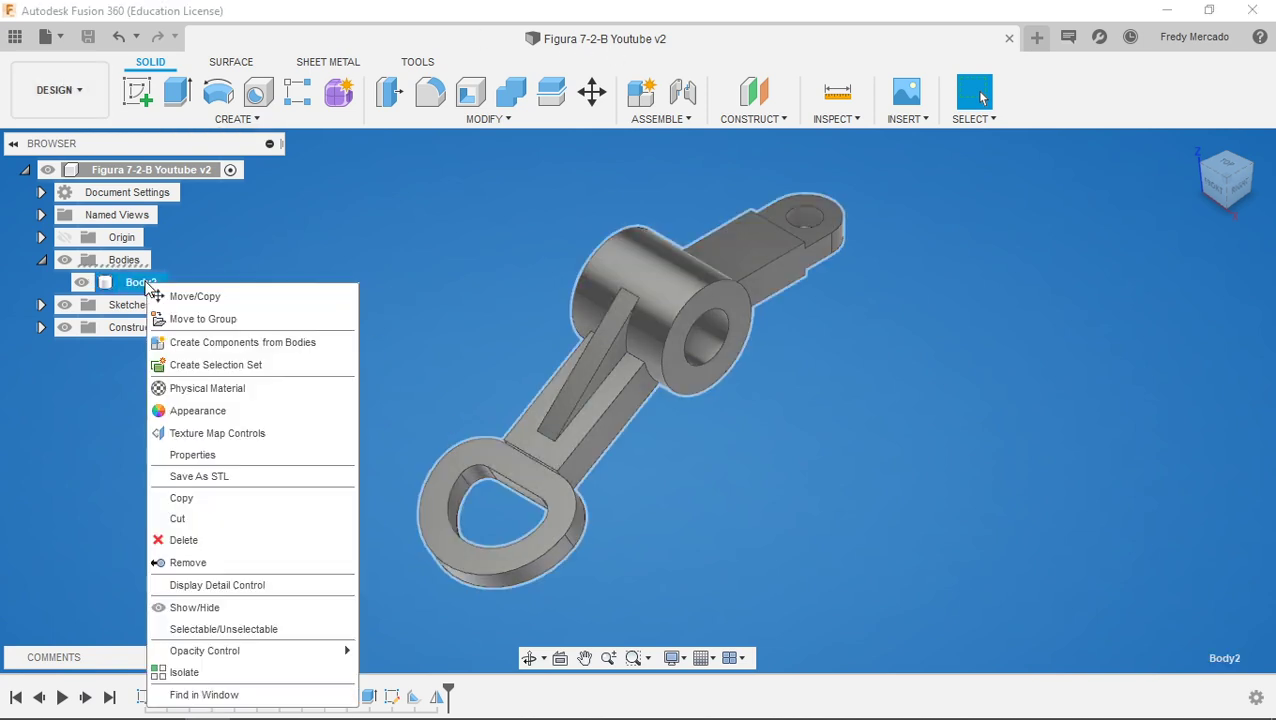
click(230, 455)
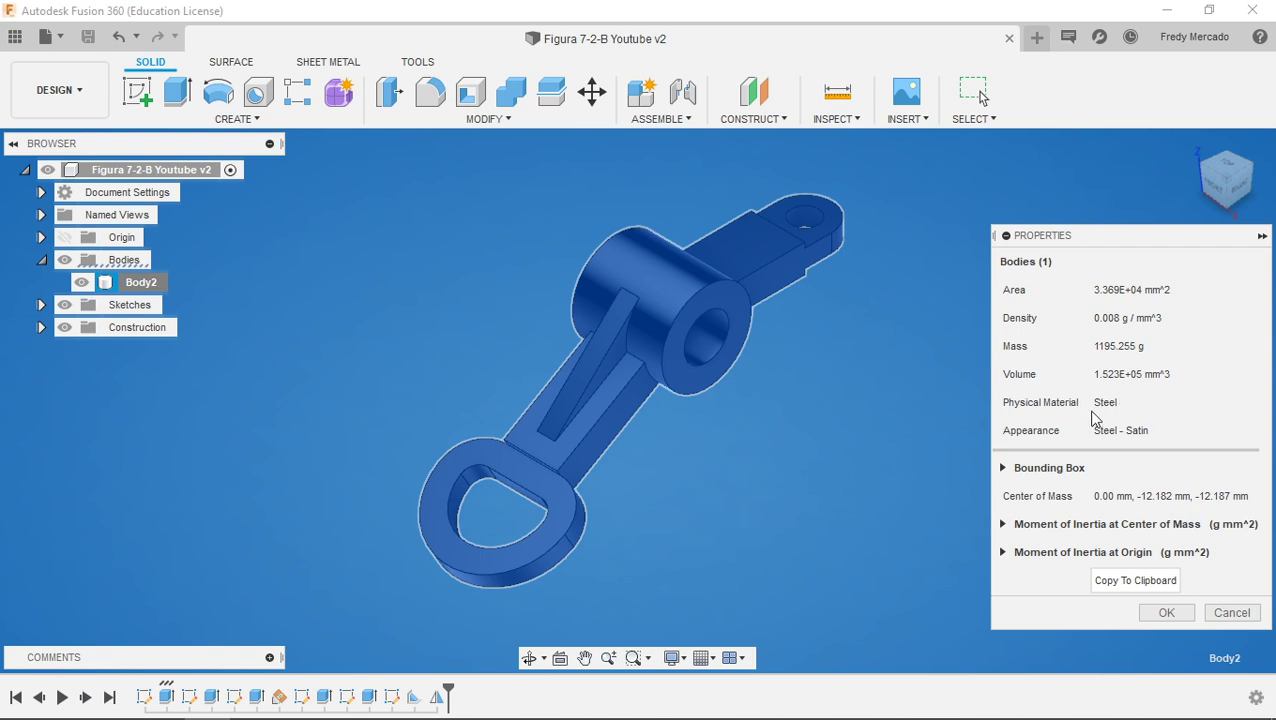
click(1166, 613)
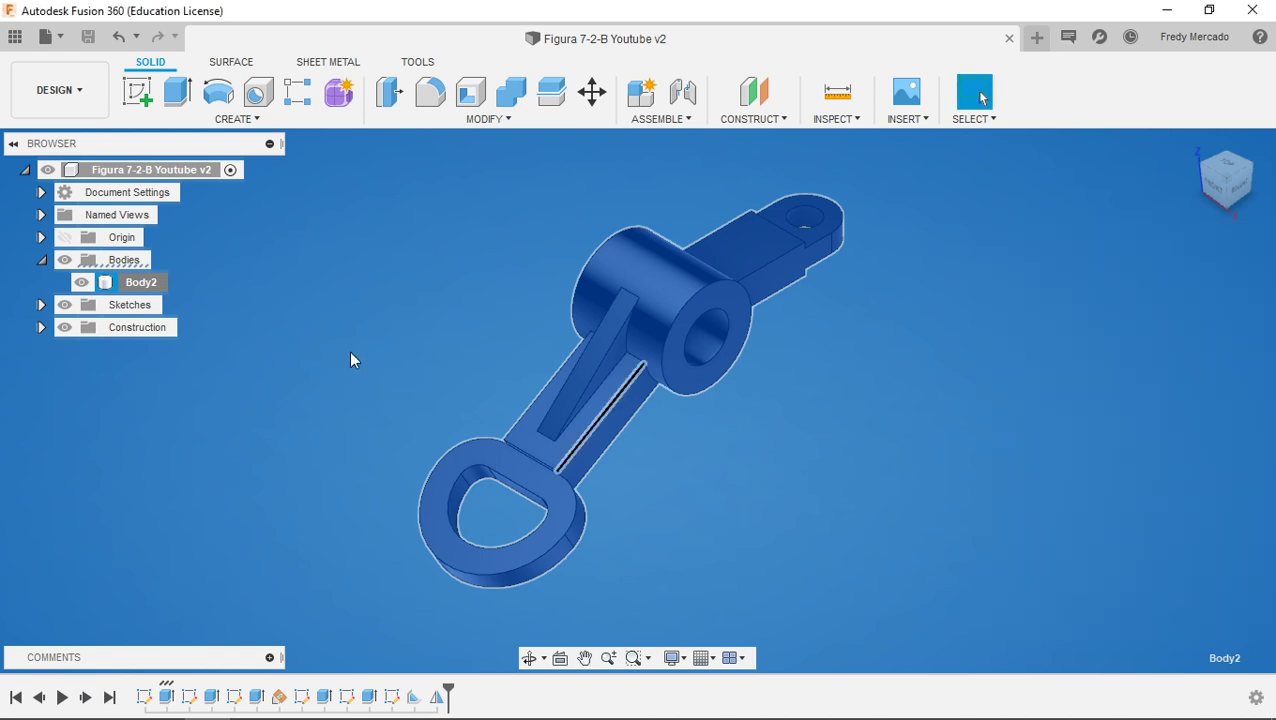
Assign the physical material Nylon 6 from the Plastic category of the Fusion 360 Material Library to Body2
right_click(141, 283)
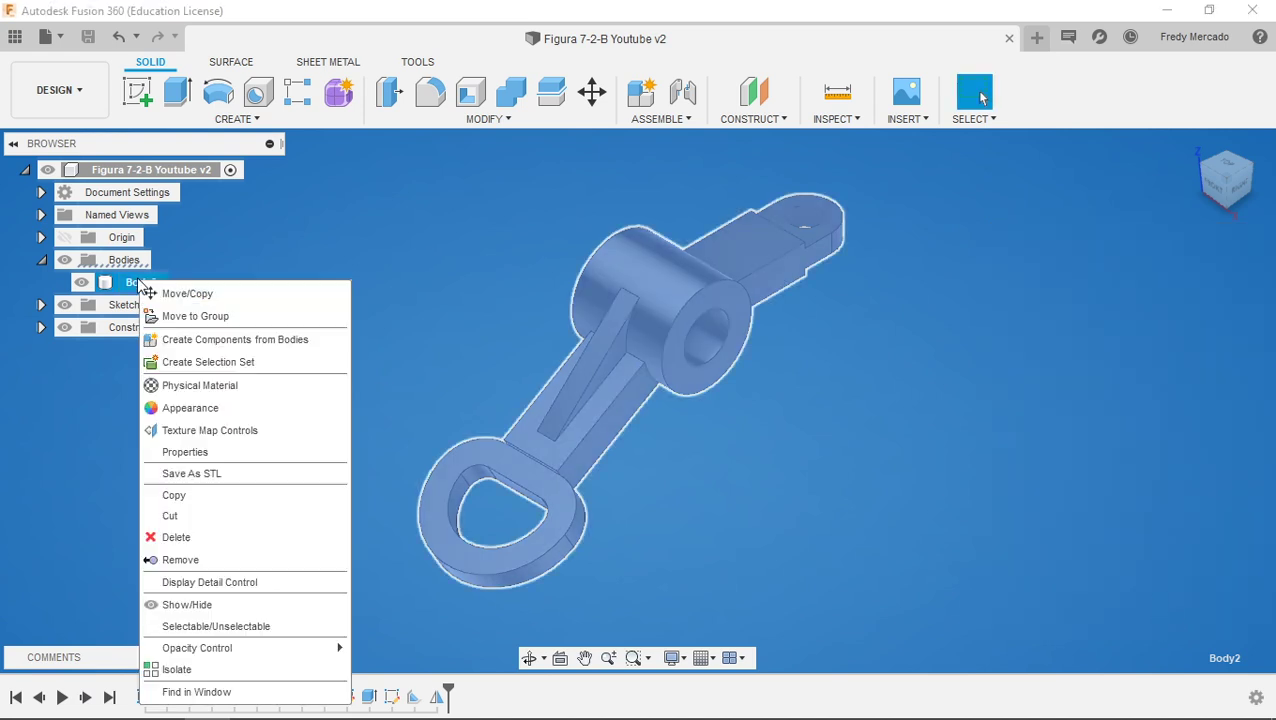
click(237, 390)
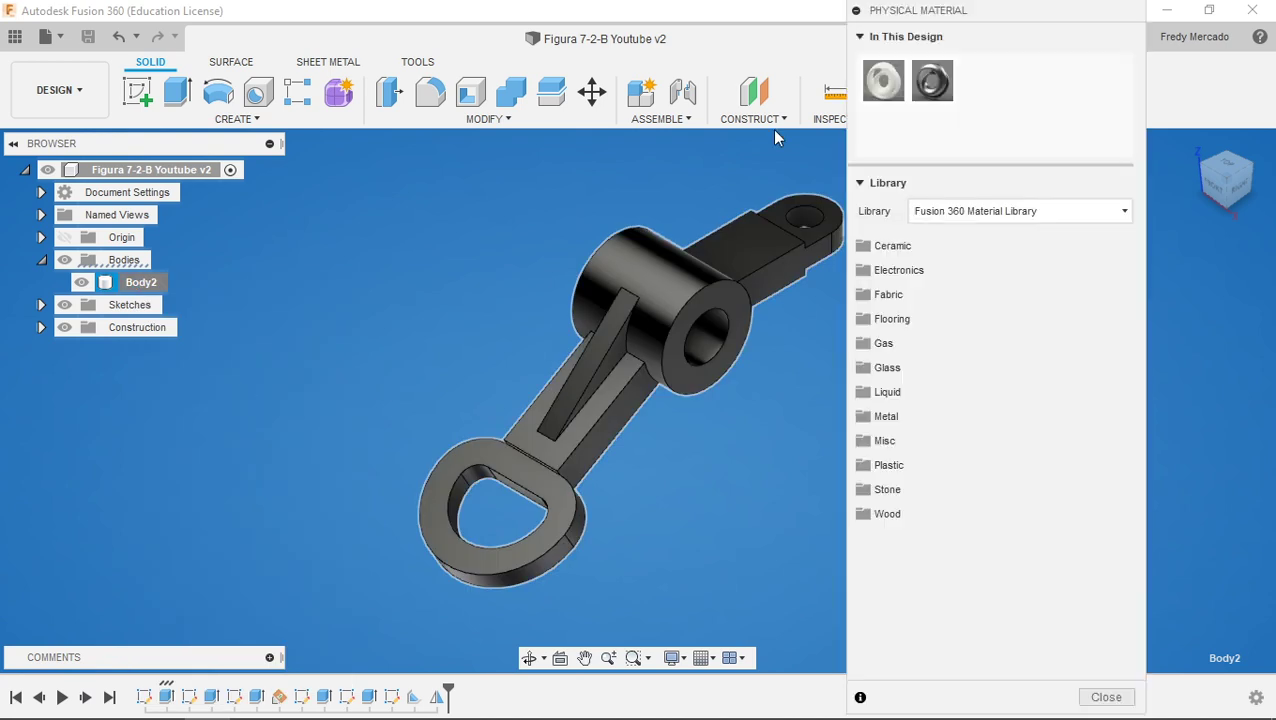
drag(968, 8, 1059, 14)
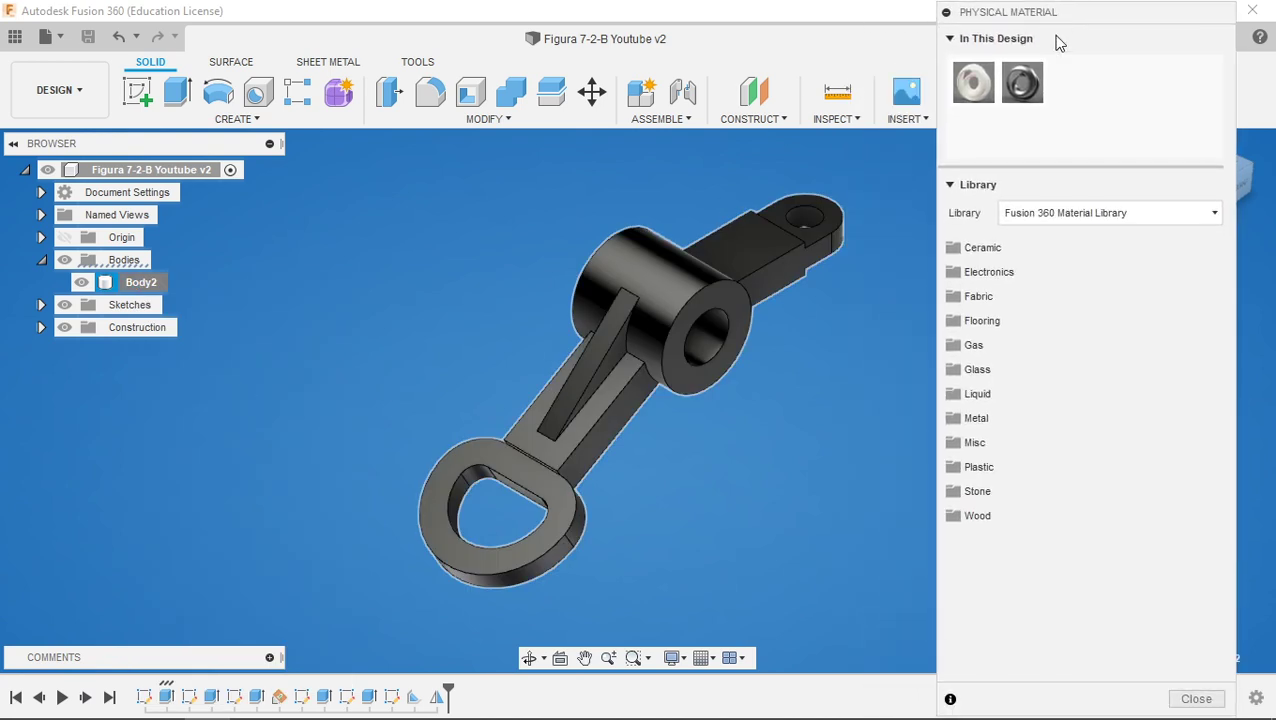
click(1028, 467)
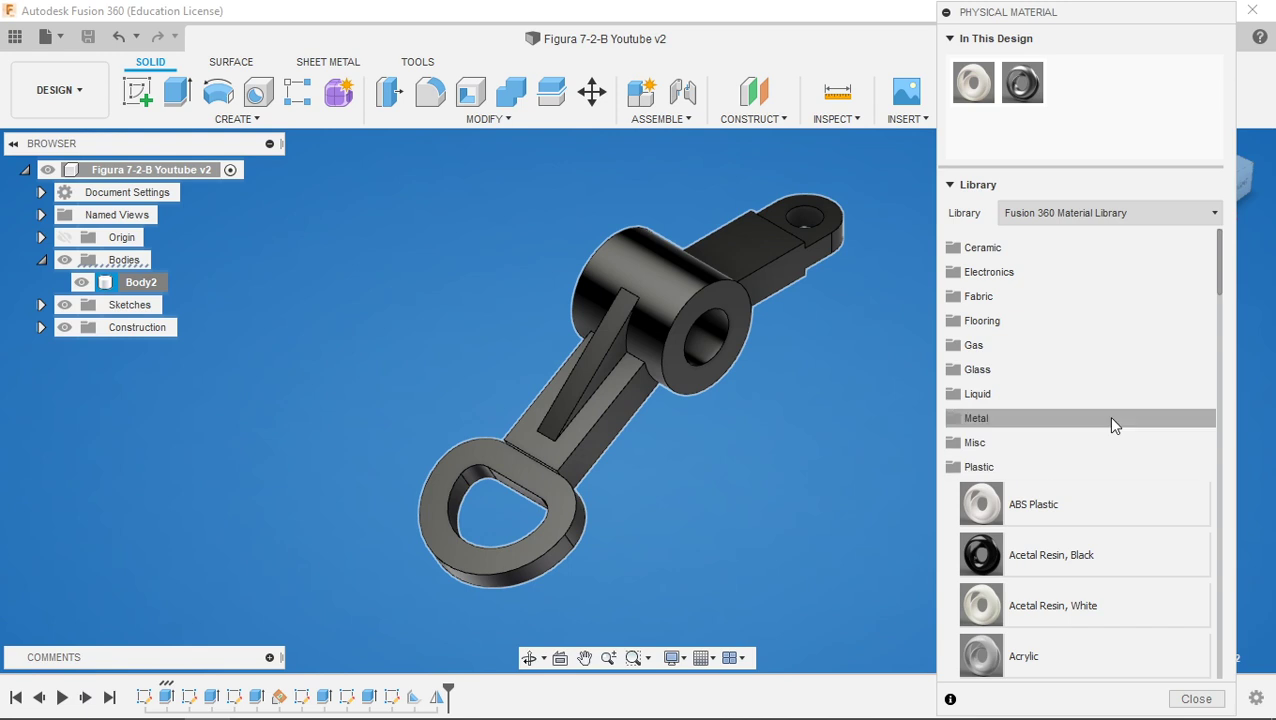
scroll(1110, 424, down, 3)
scroll(1075, 395, down, 6)
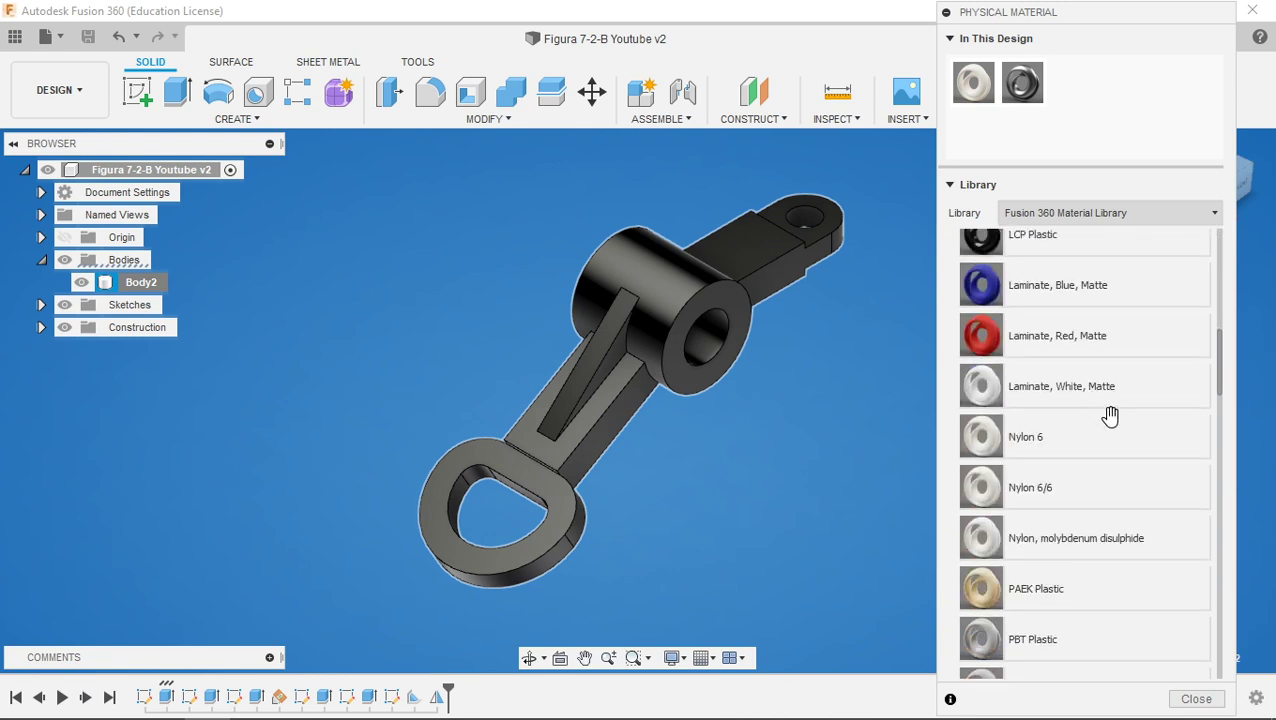
scroll(1104, 430, down, 3)
scroll(1070, 465, up, 3)
drag(1054, 433, 895, 381)
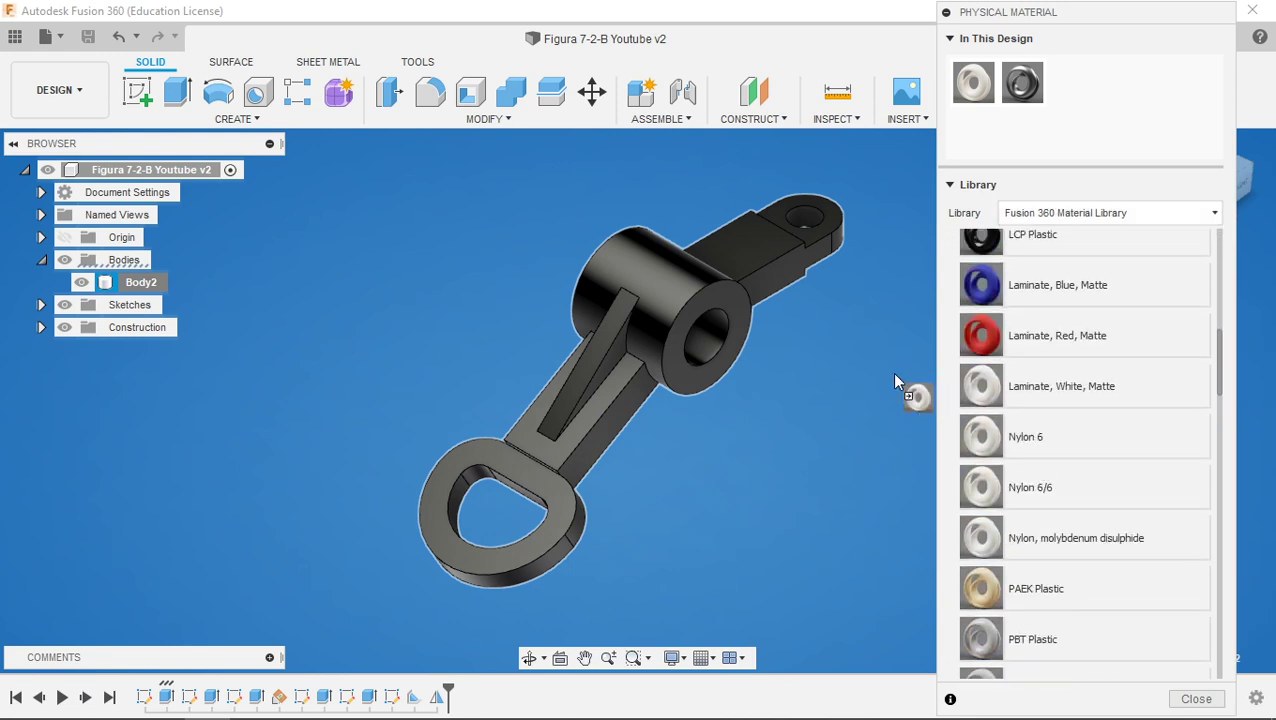
drag(752, 312, 668, 293)
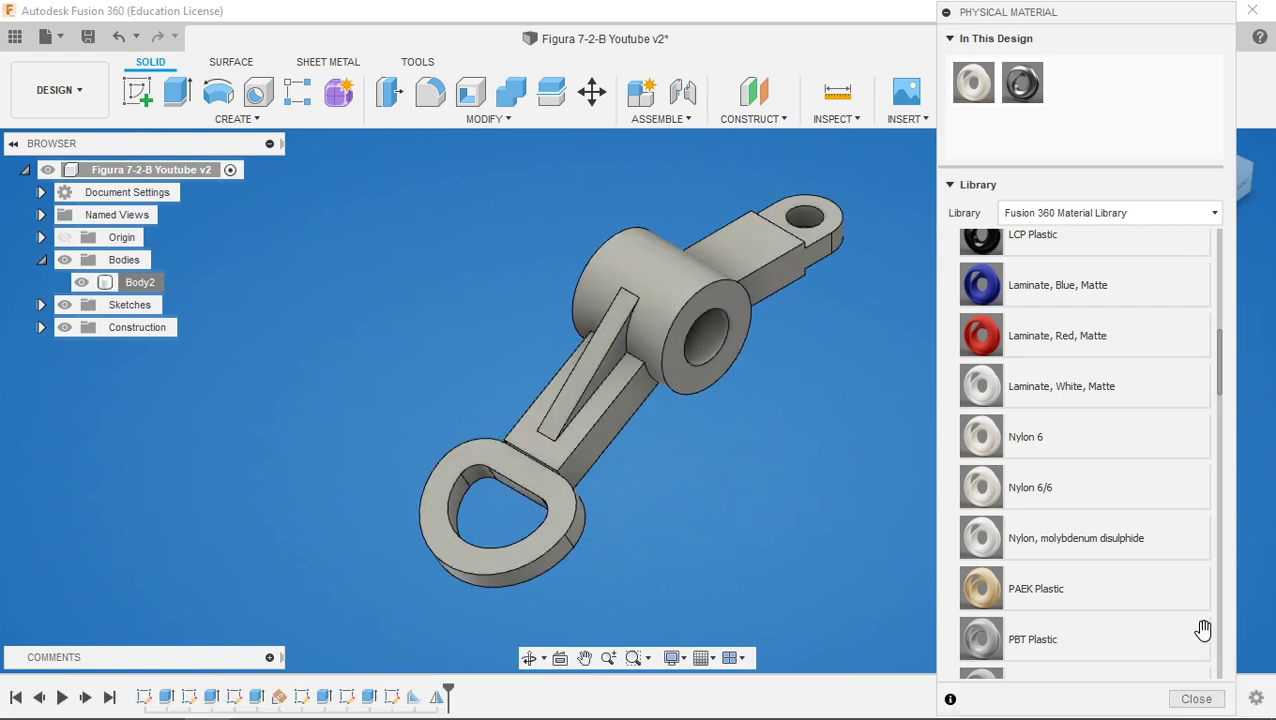
click(1196, 698)
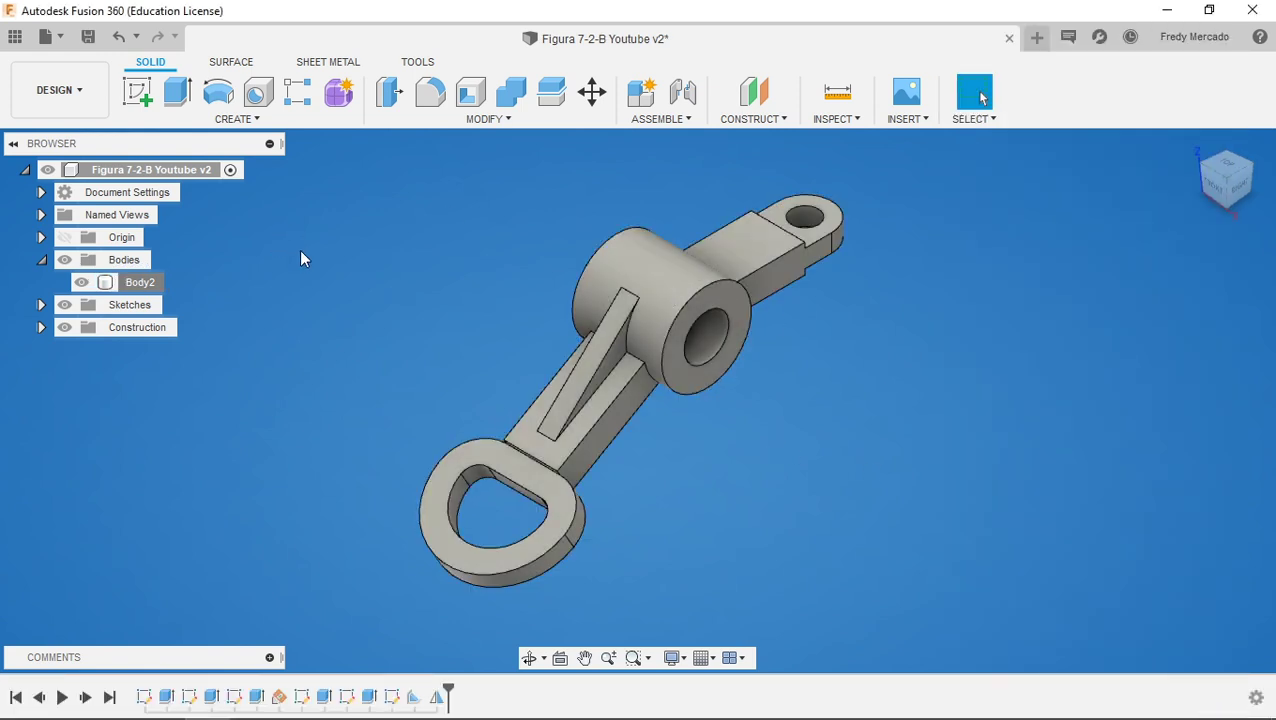
Save the design as a new version described as User Saved and switch to the Simulation workspace
click(88, 37)
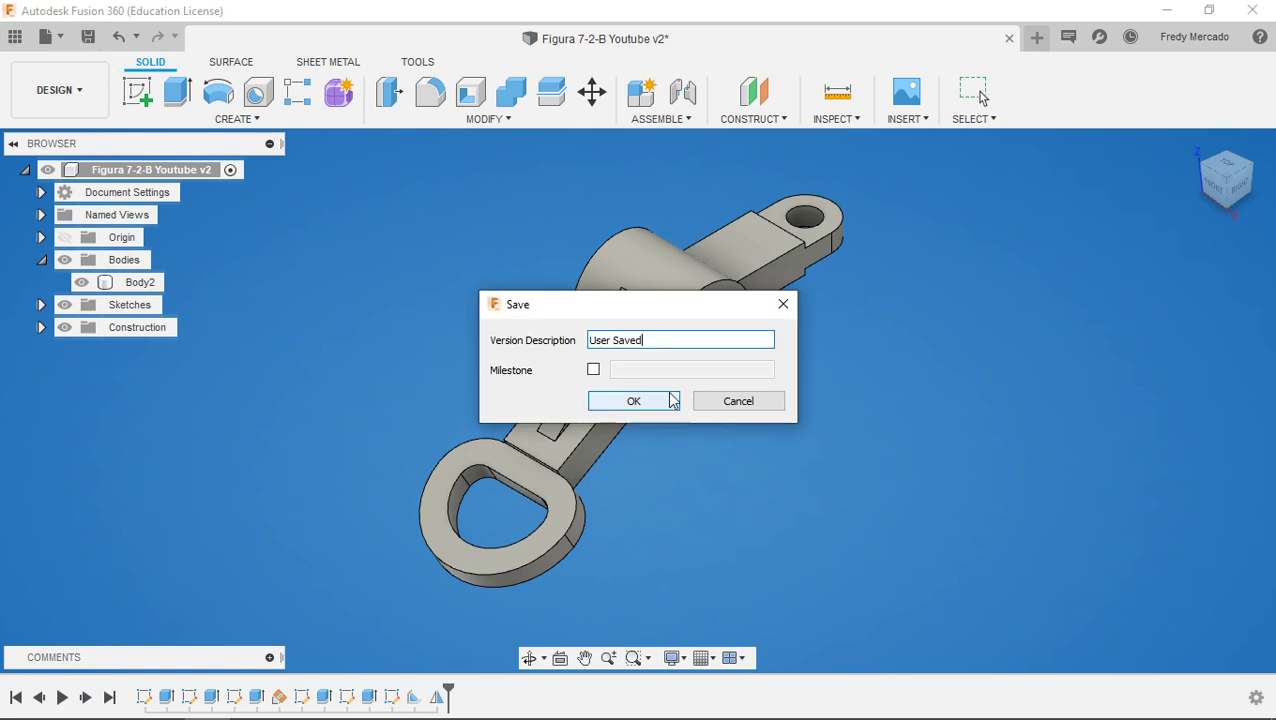
click(645, 403)
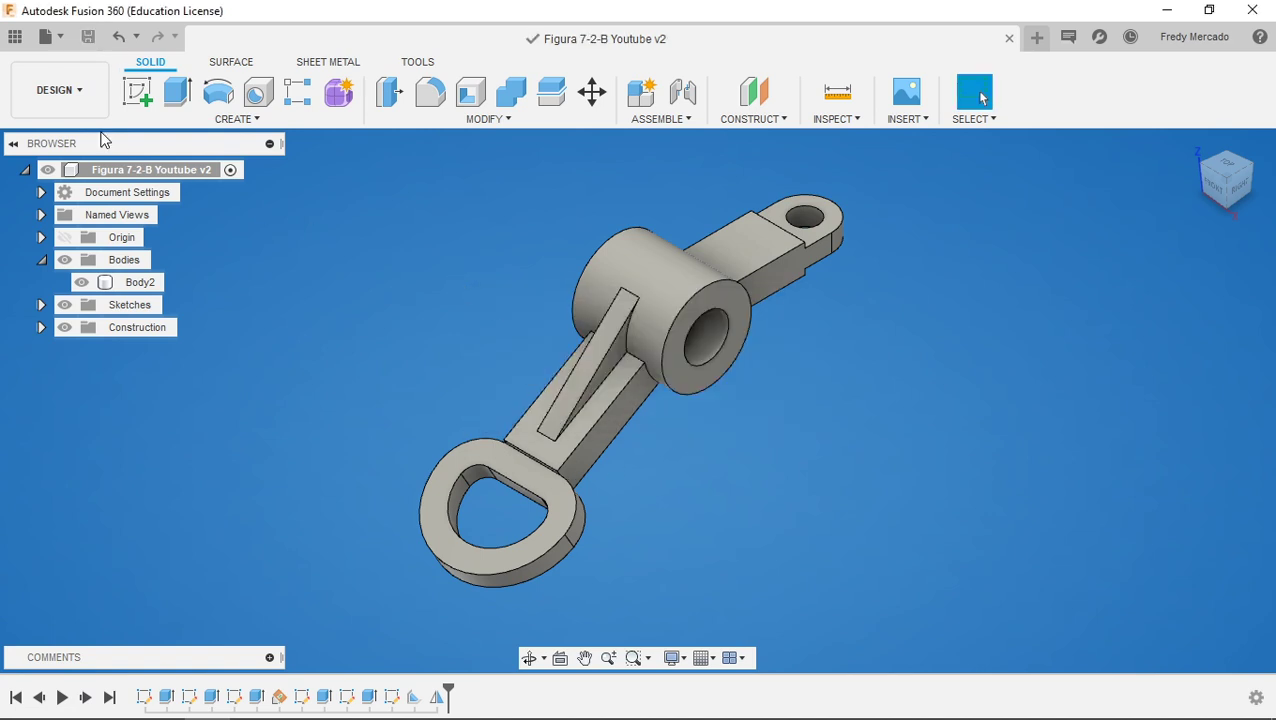
click(72, 98)
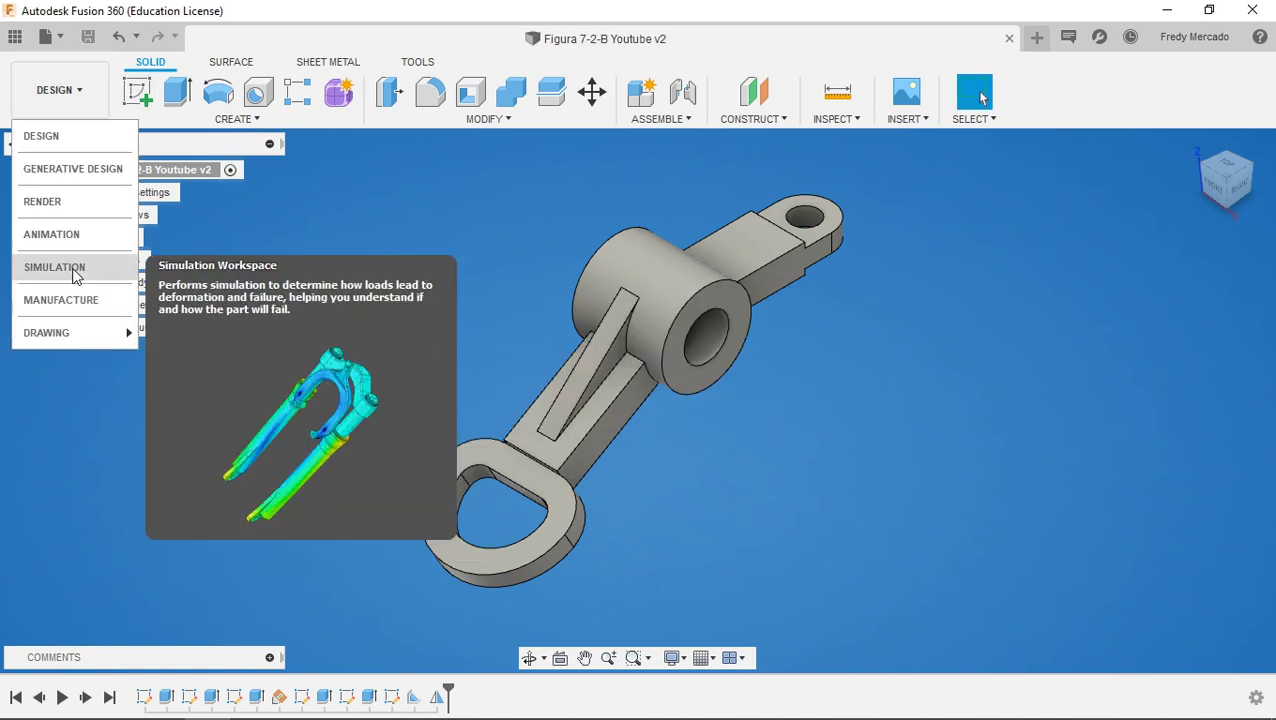
click(72, 268)
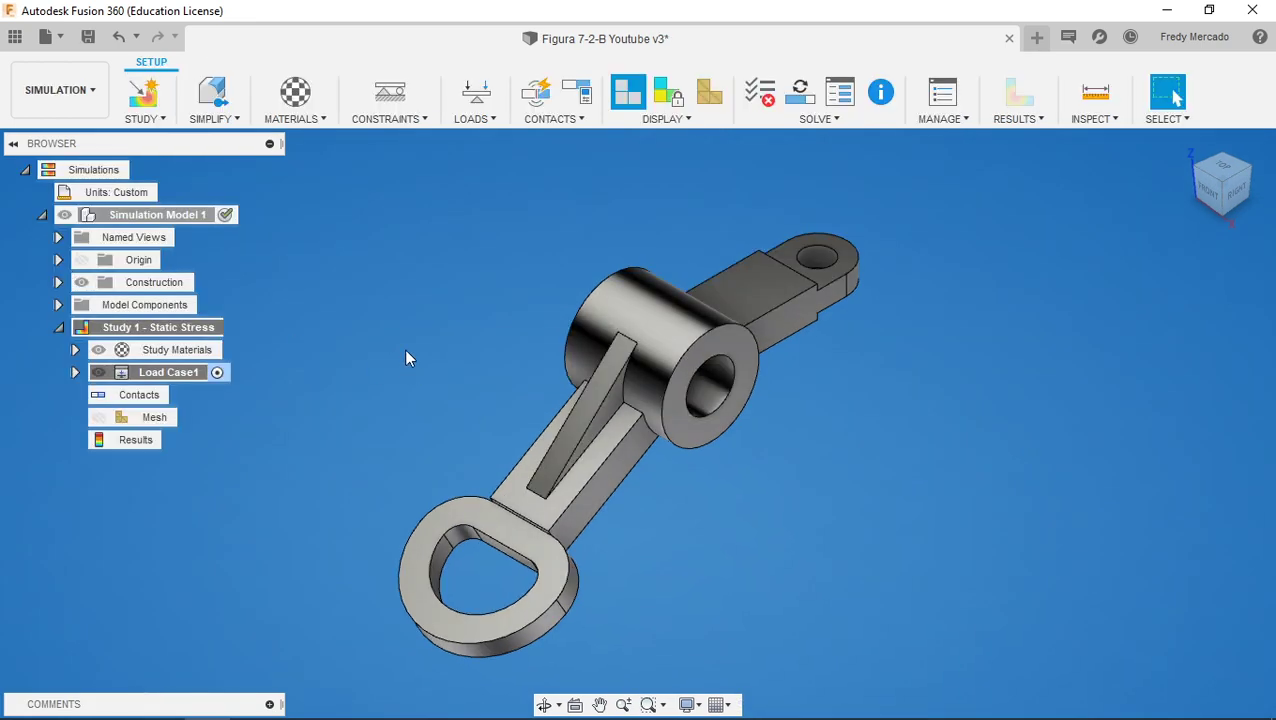
Set the refinement control for adaptive mesh refinement to Custom in the static stress study's settings
middle_drag(423, 395, 415, 371)
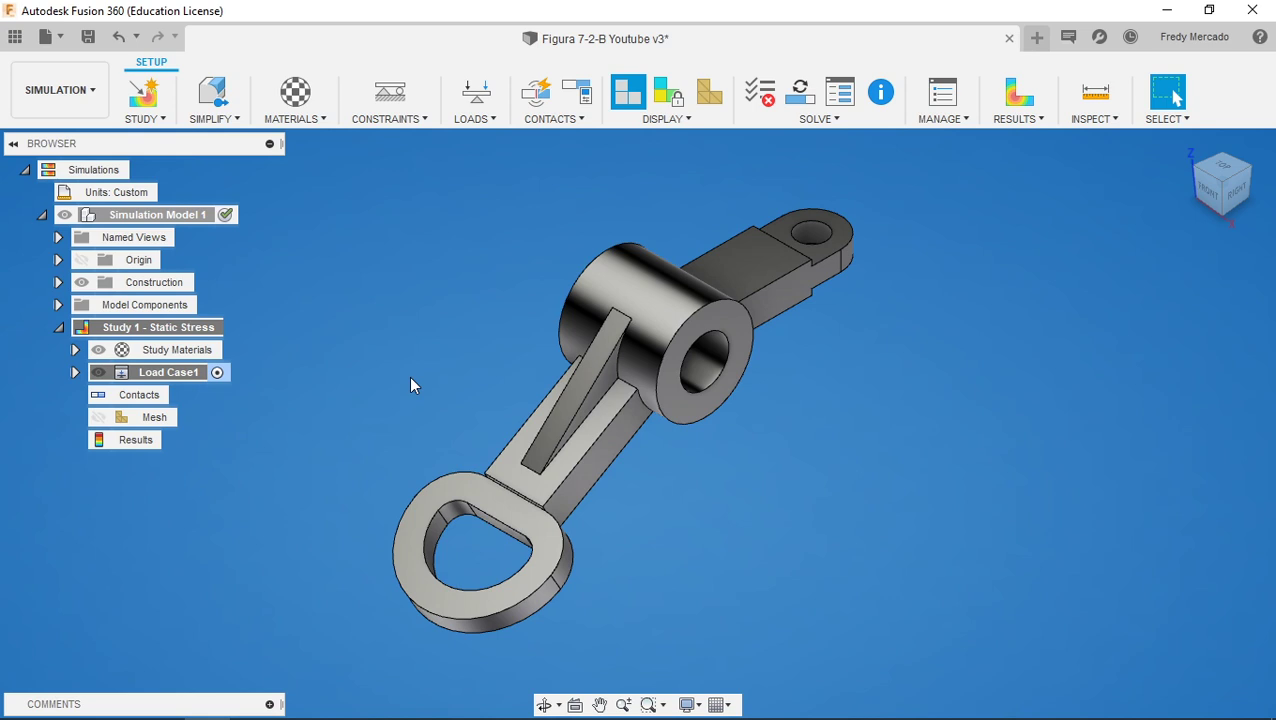
click(945, 119)
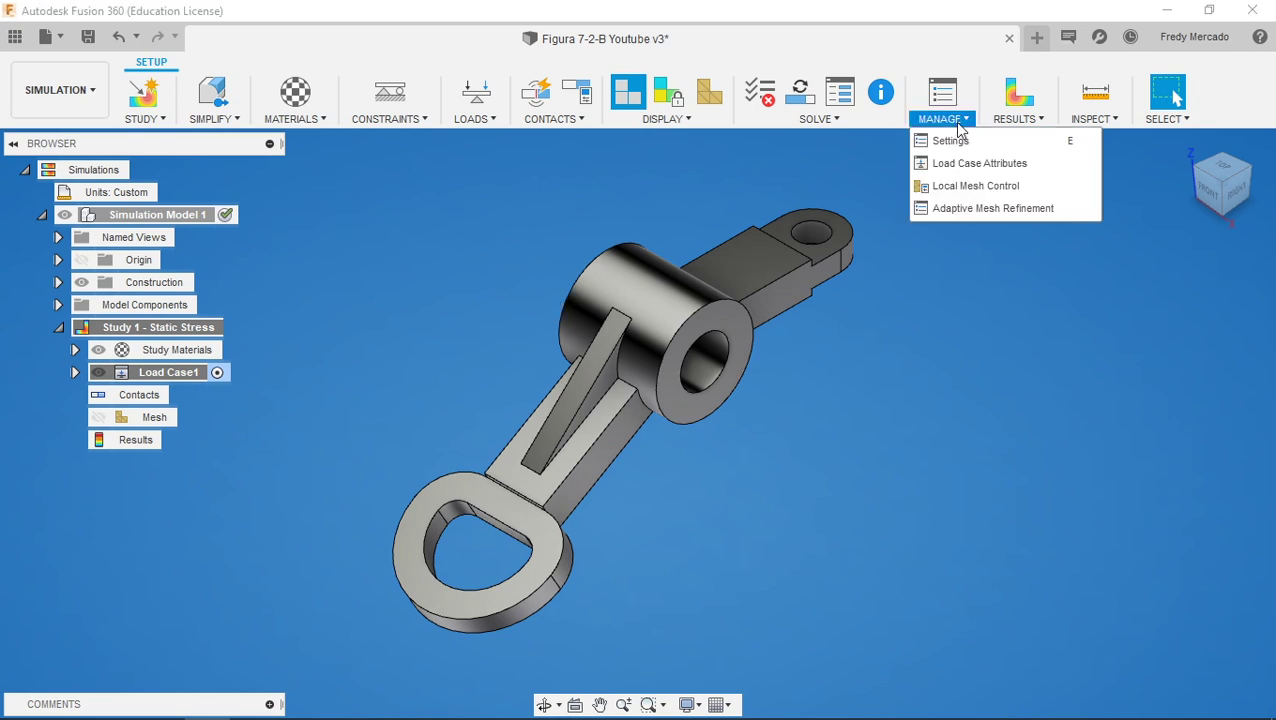
click(954, 134)
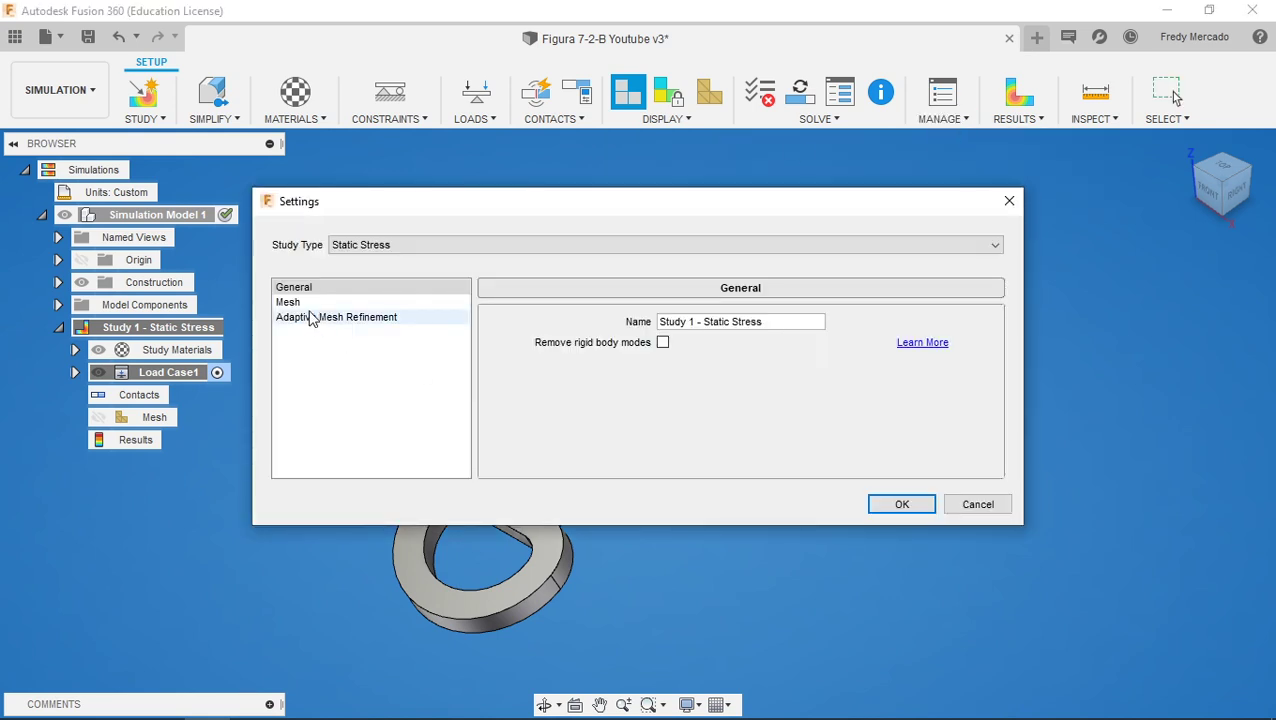
click(313, 318)
drag(527, 210, 525, 185)
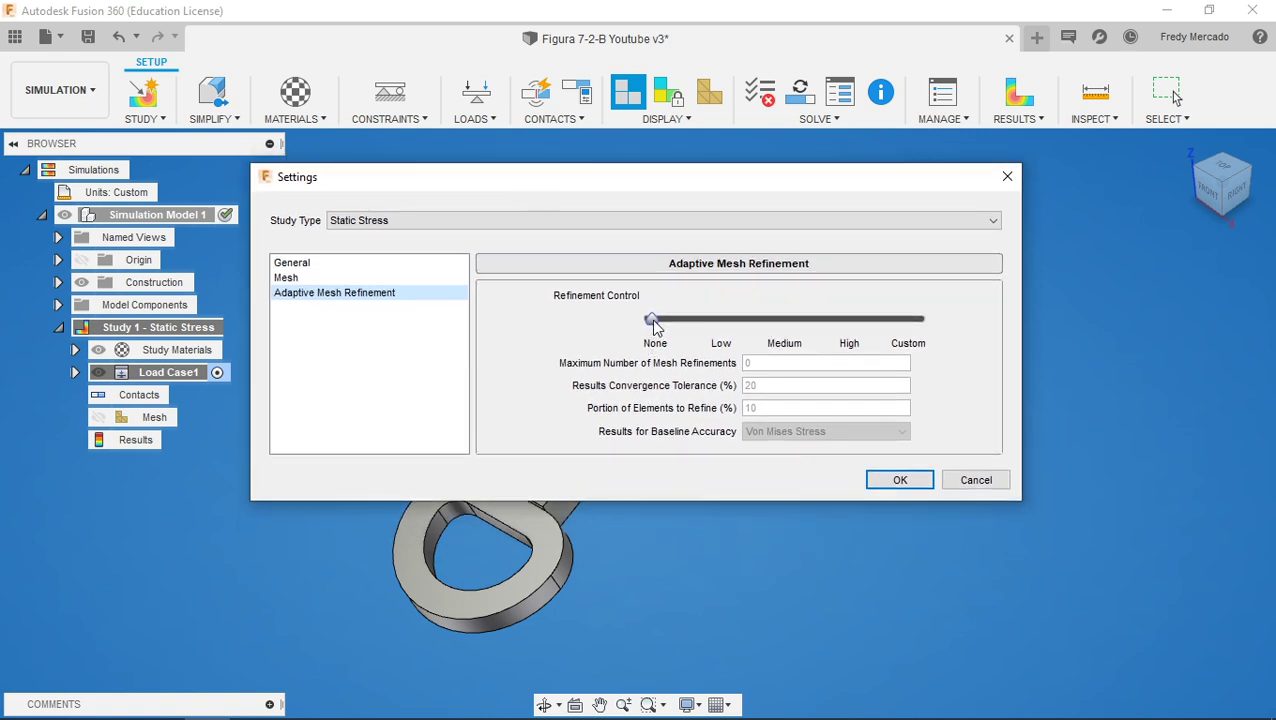
drag(651, 320, 938, 323)
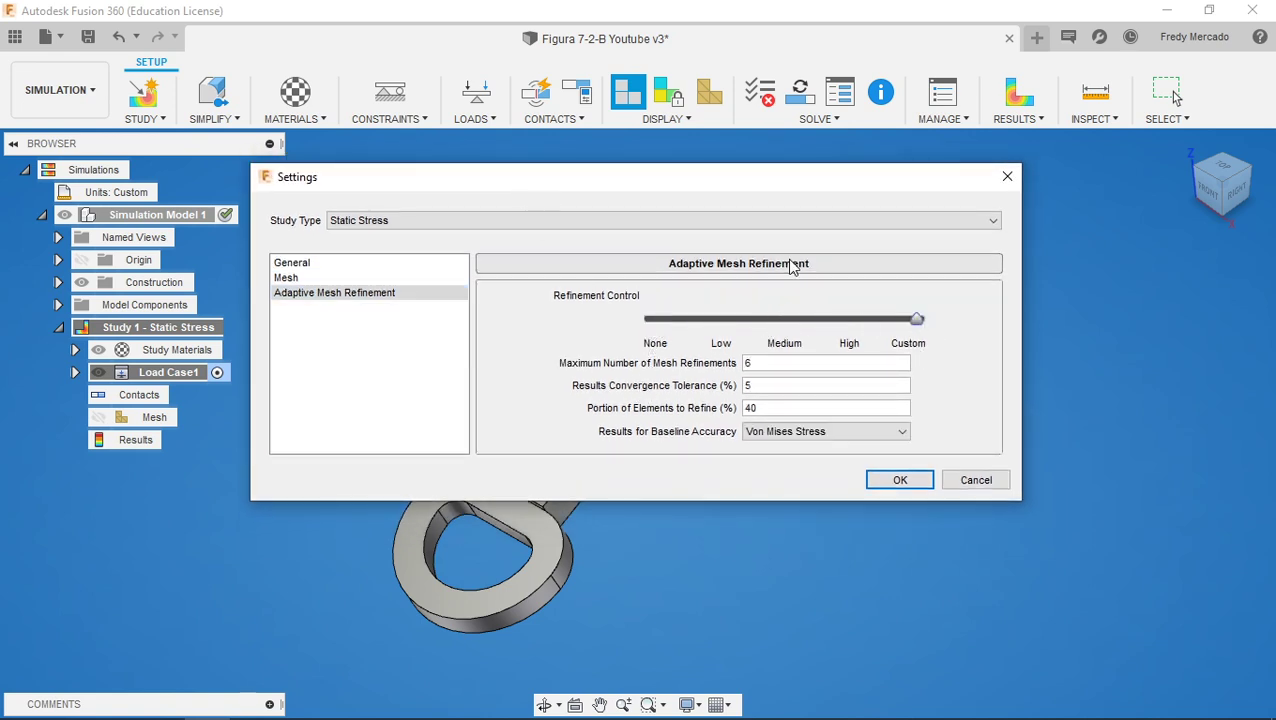
drag(718, 188, 764, 64)
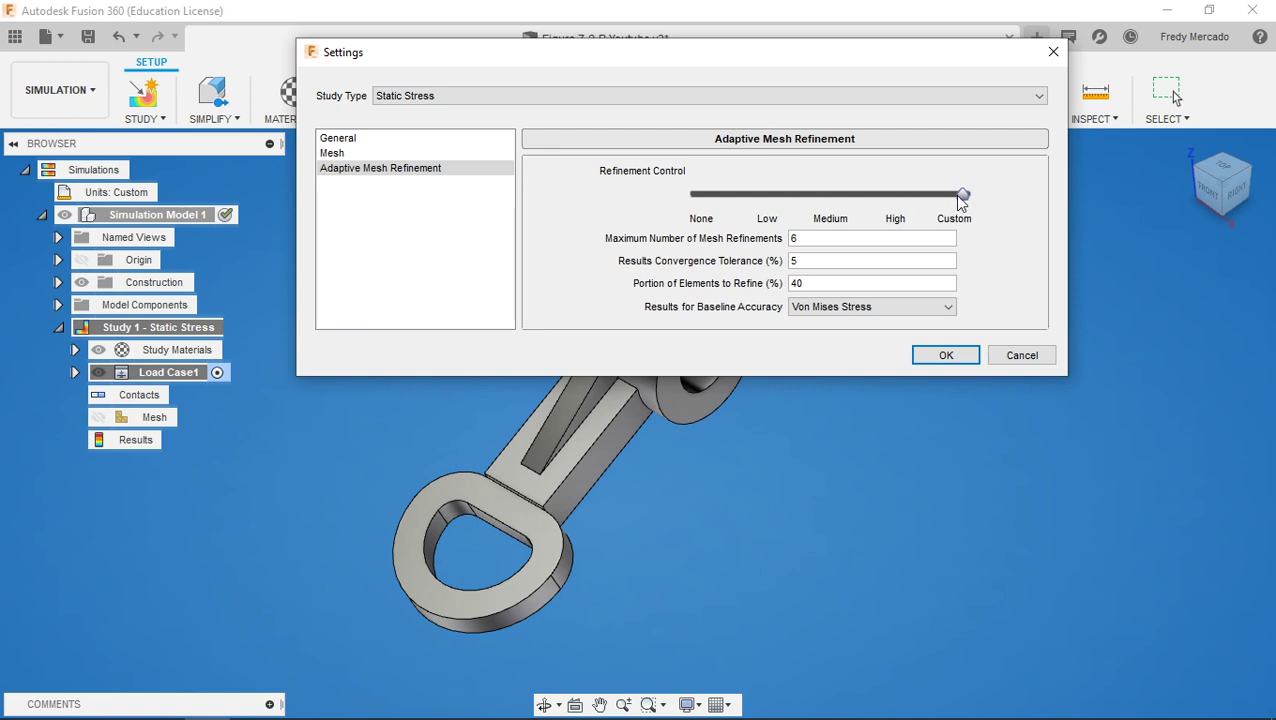
click(899, 196)
click(958, 196)
Set the maximum number of mesh refinements to 10 and the results convergence tolerance to 3%, and accept the study settings
double_click(807, 238)
mouse_move(689, 291)
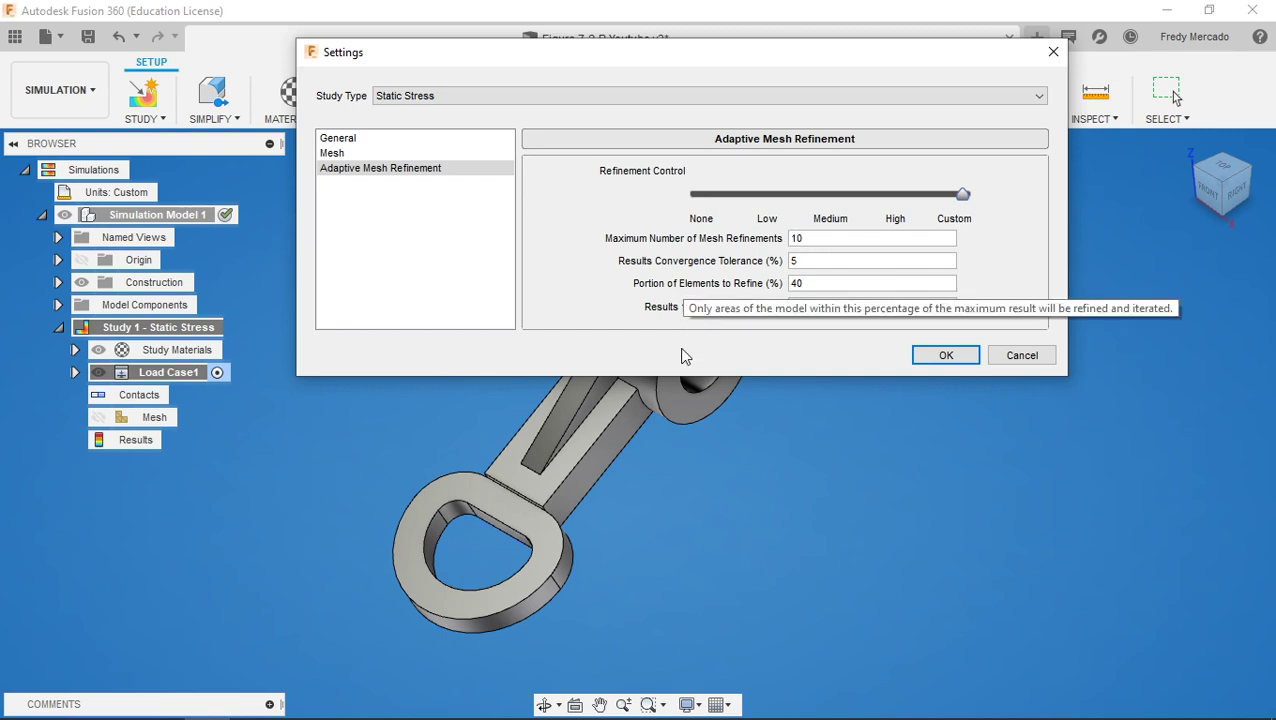
key(Tab)
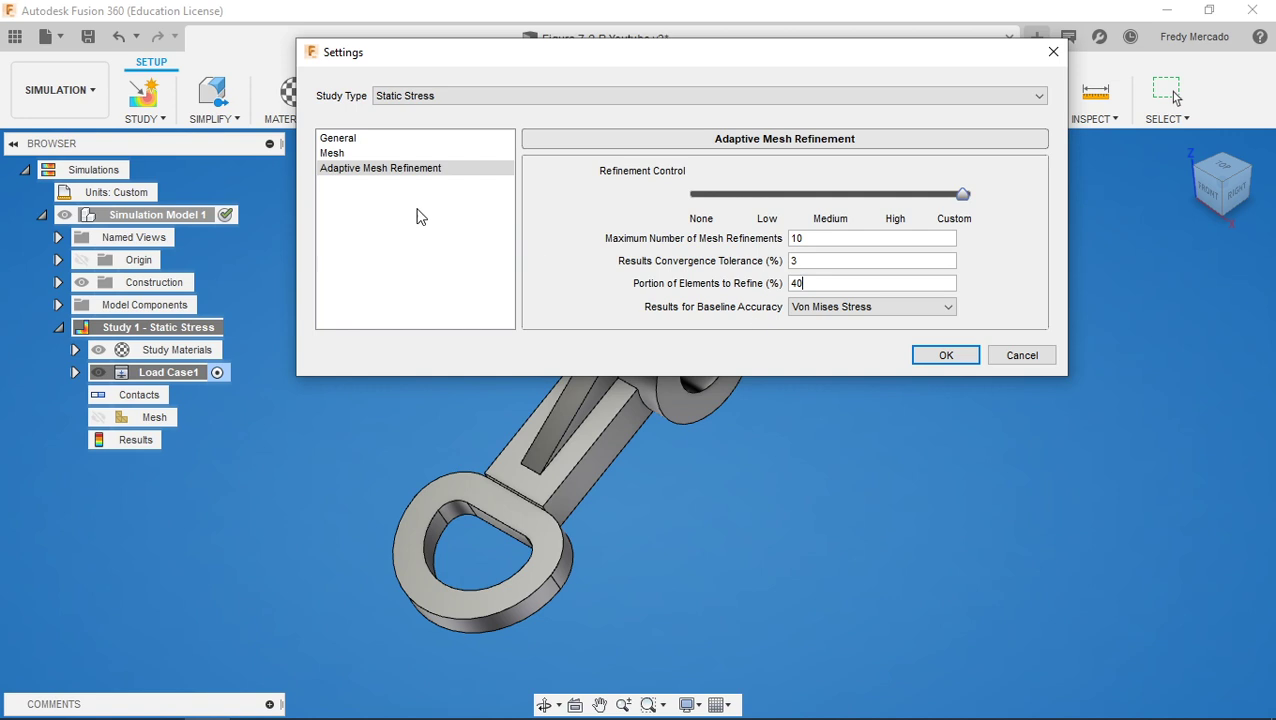
click(390, 168)
drag(601, 57, 616, 162)
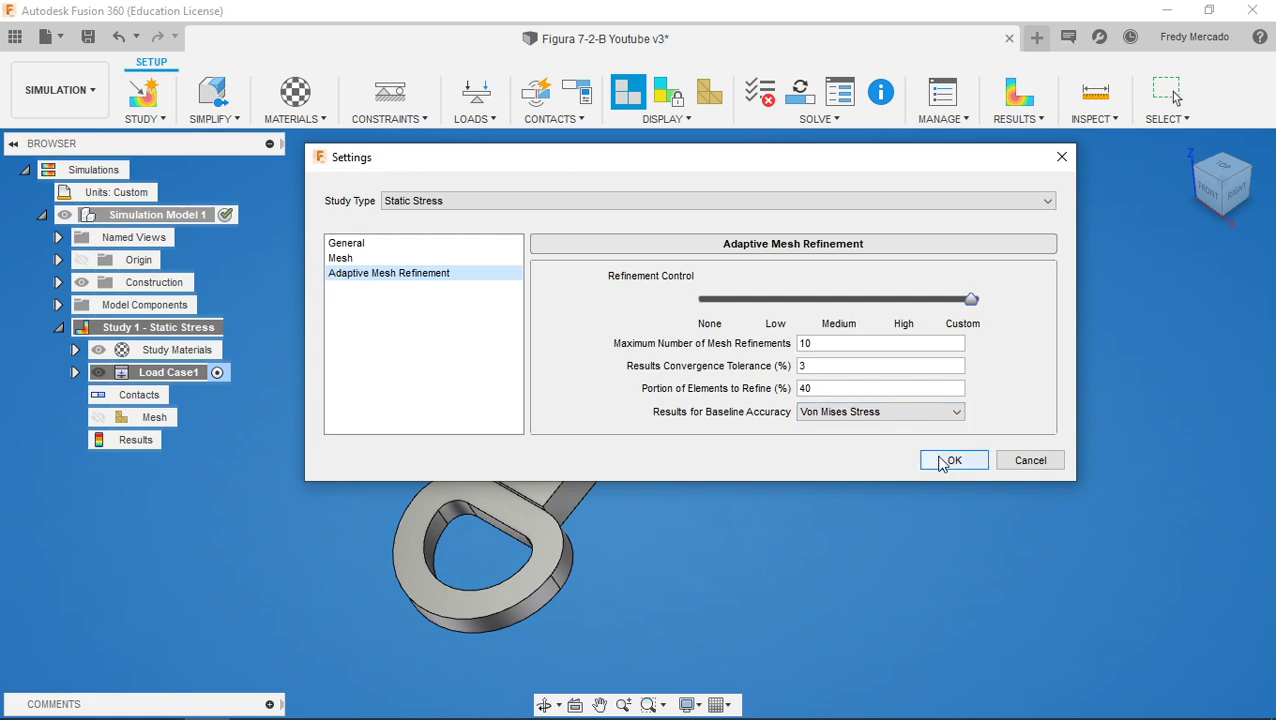
click(955, 462)
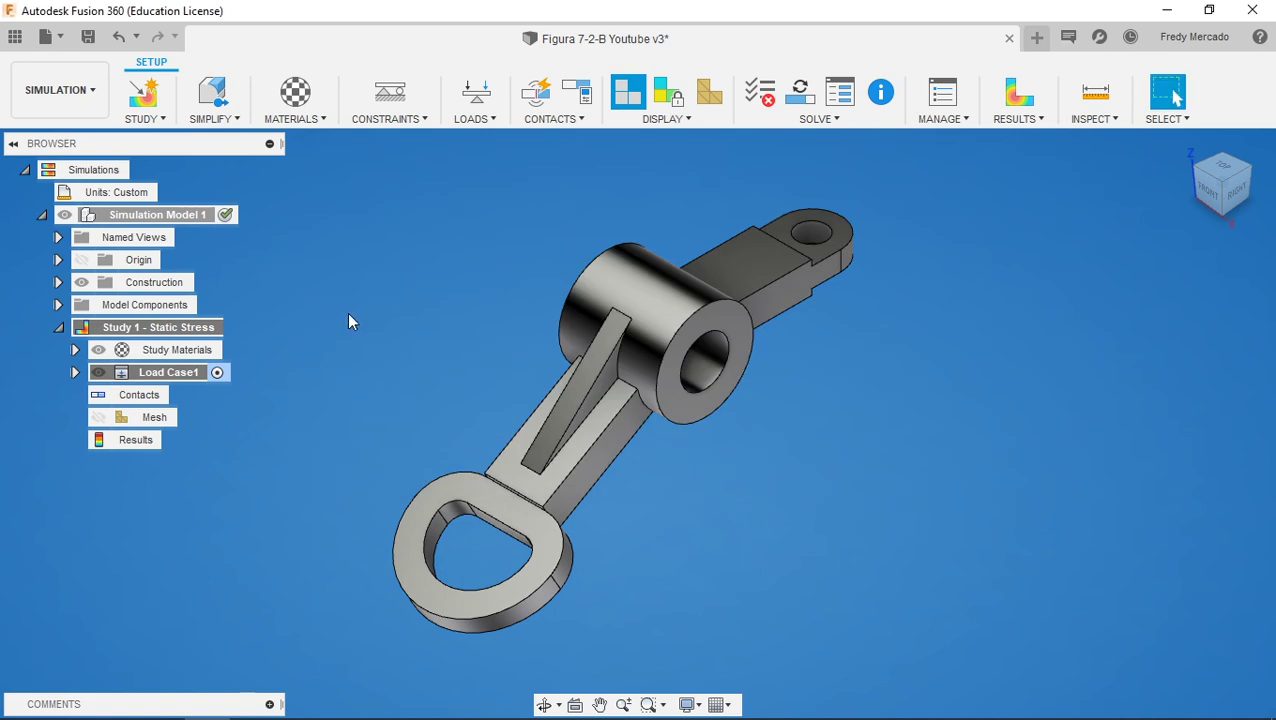
Set the study material override of the Nylon 6 component to (Same as Model) and accept it
click(295, 92)
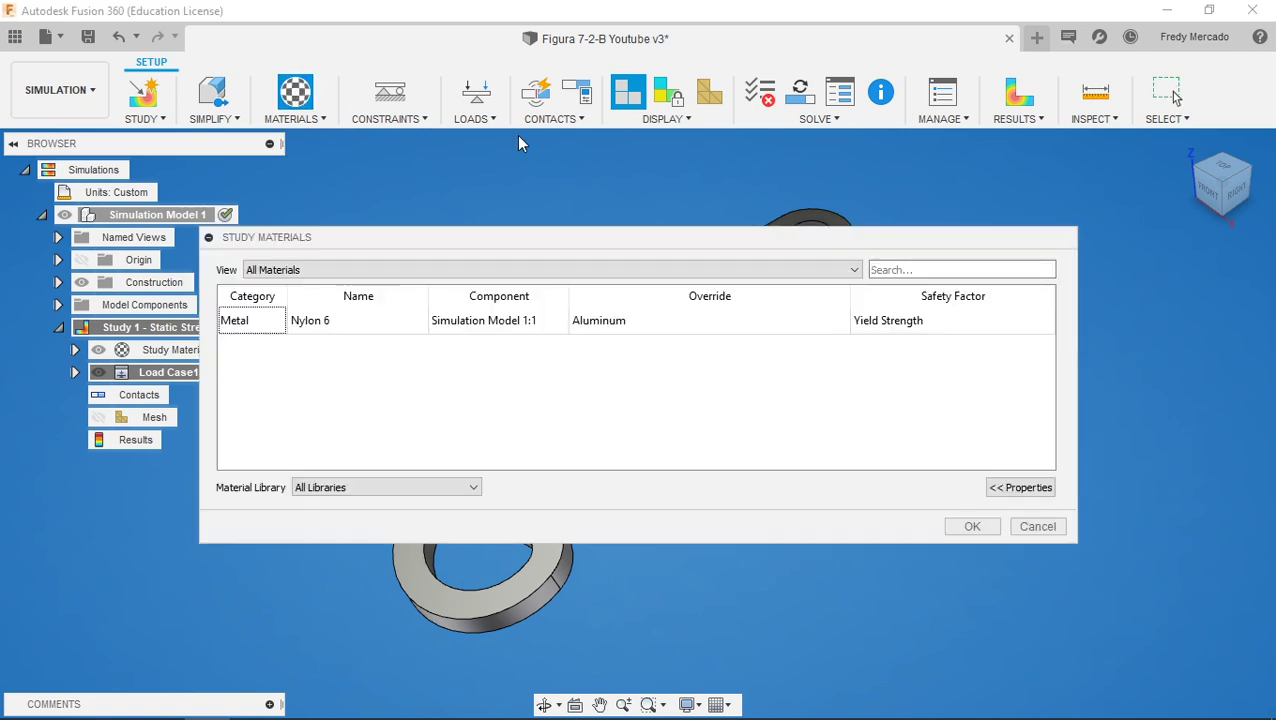
click(334, 326)
click(731, 327)
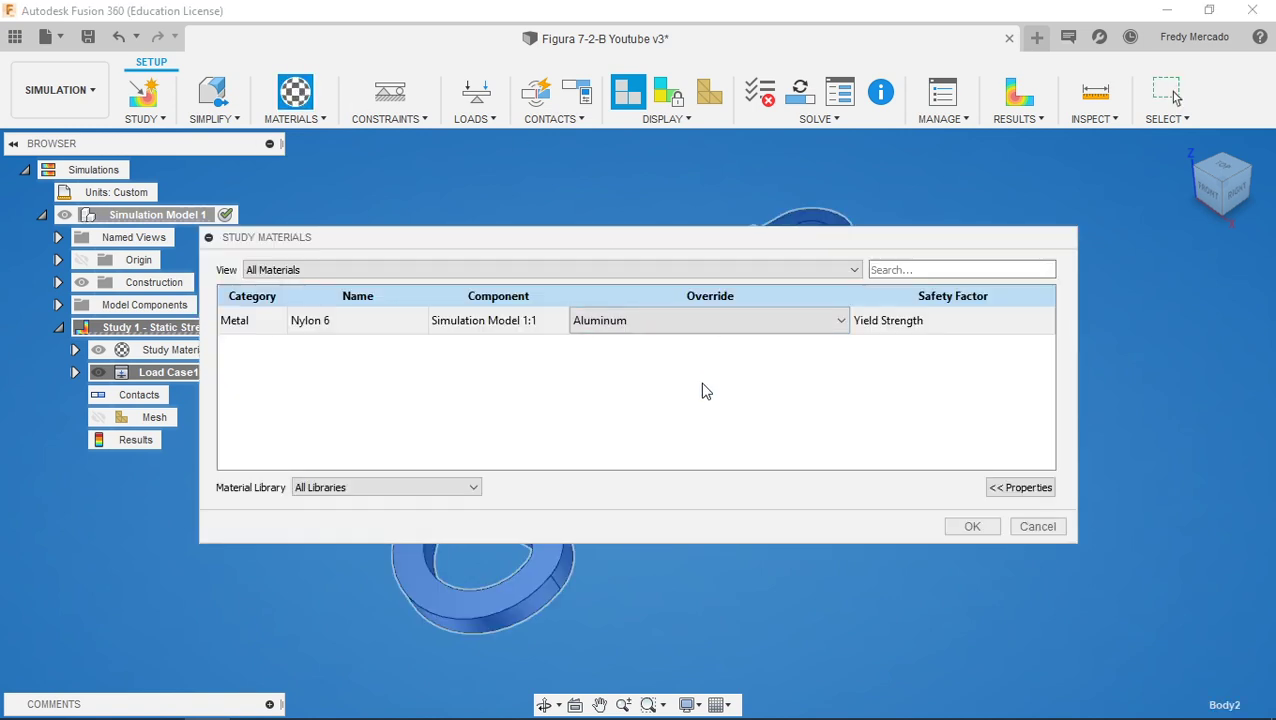
click(713, 330)
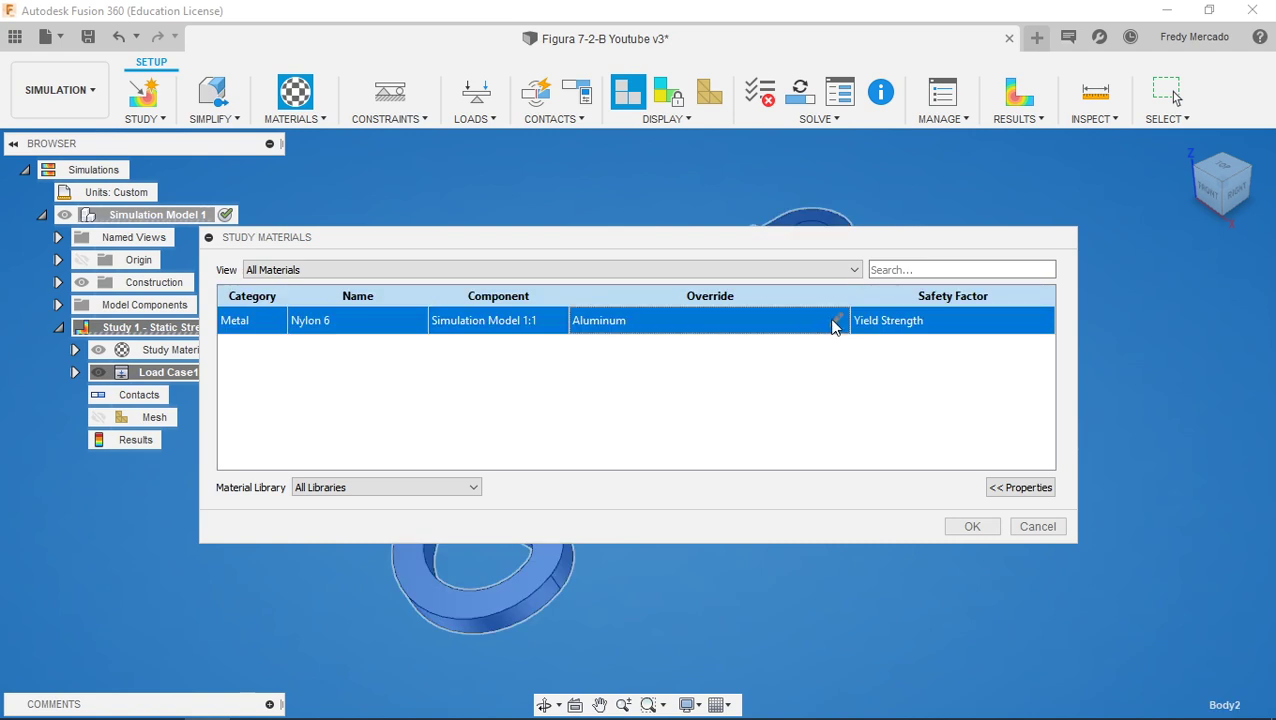
click(834, 322)
click(841, 322)
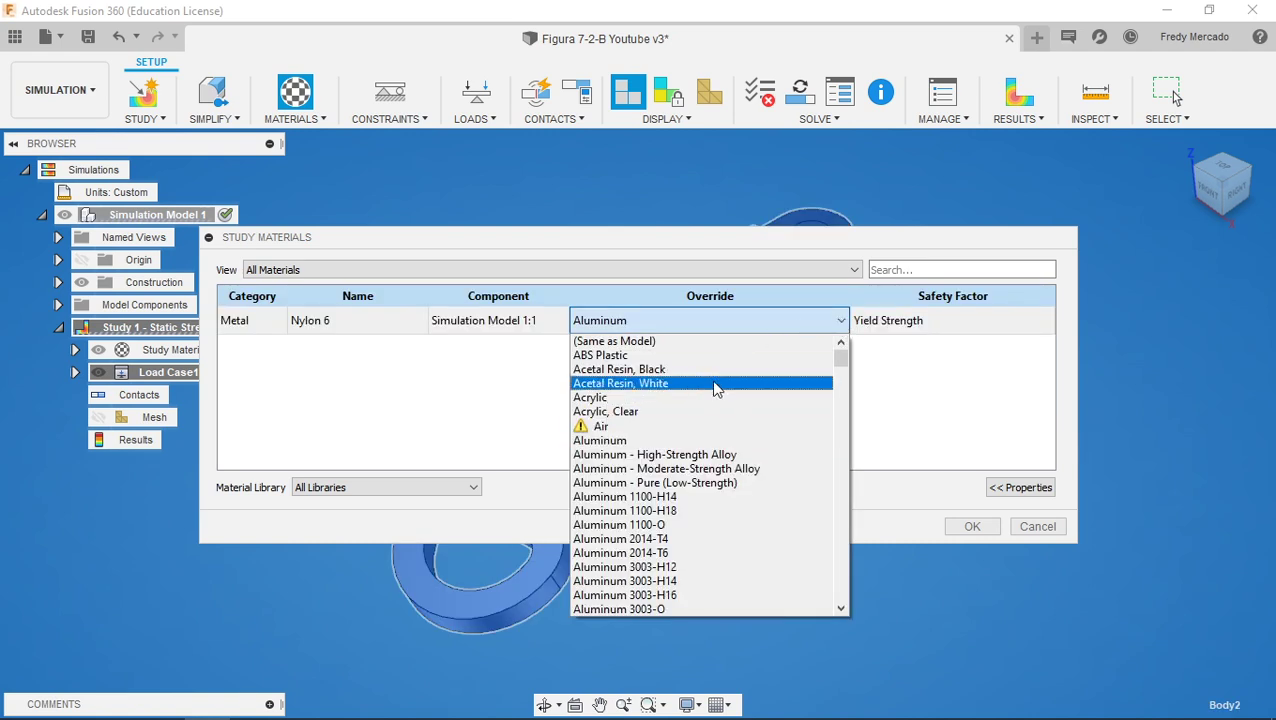
click(629, 343)
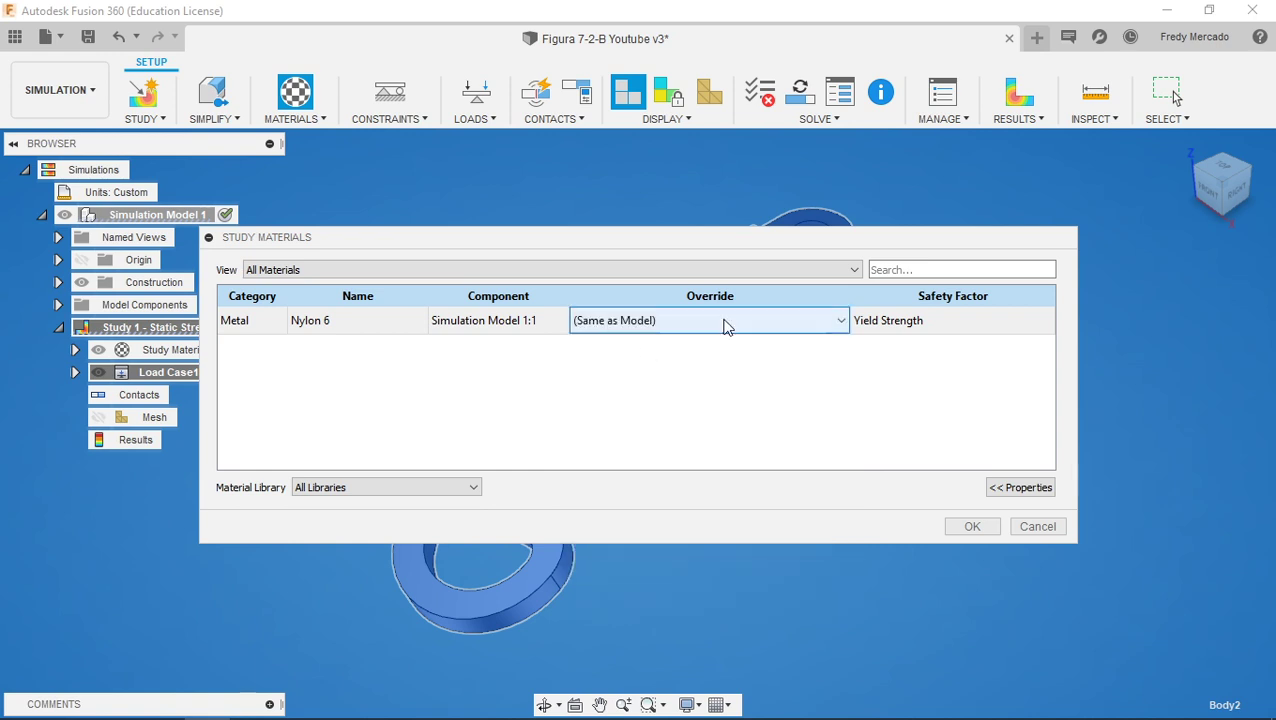
click(338, 333)
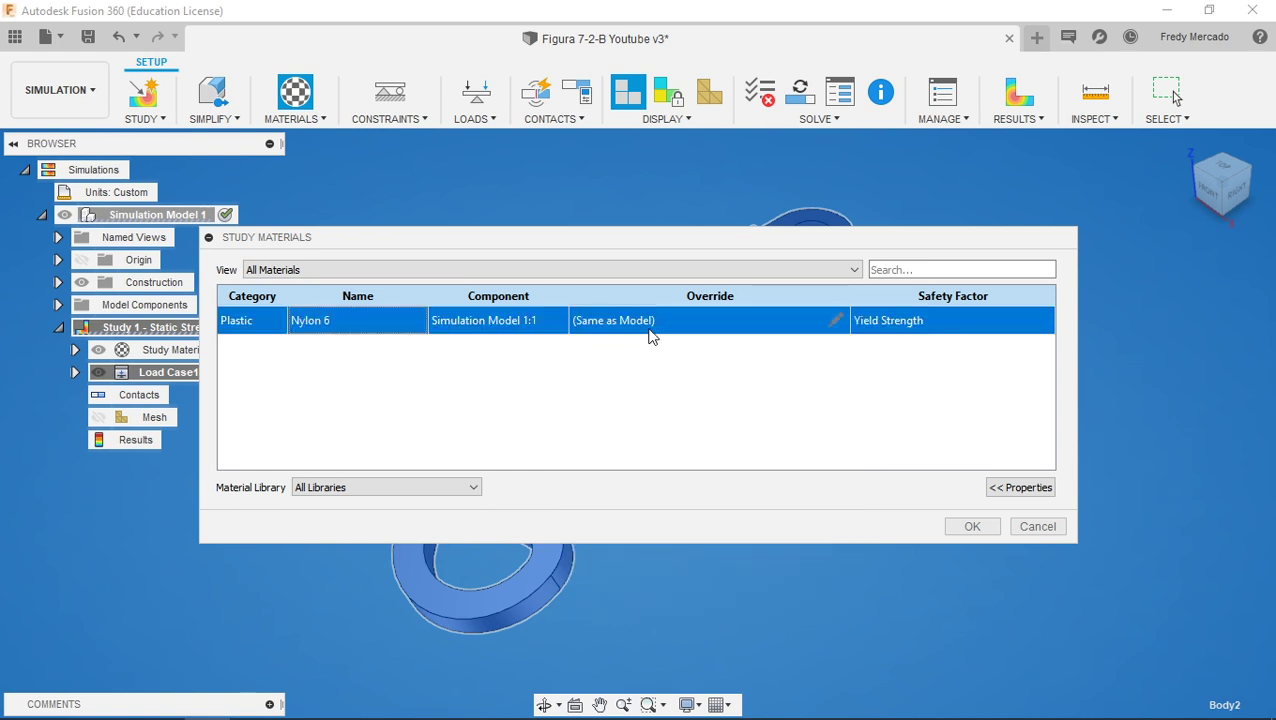
click(968, 528)
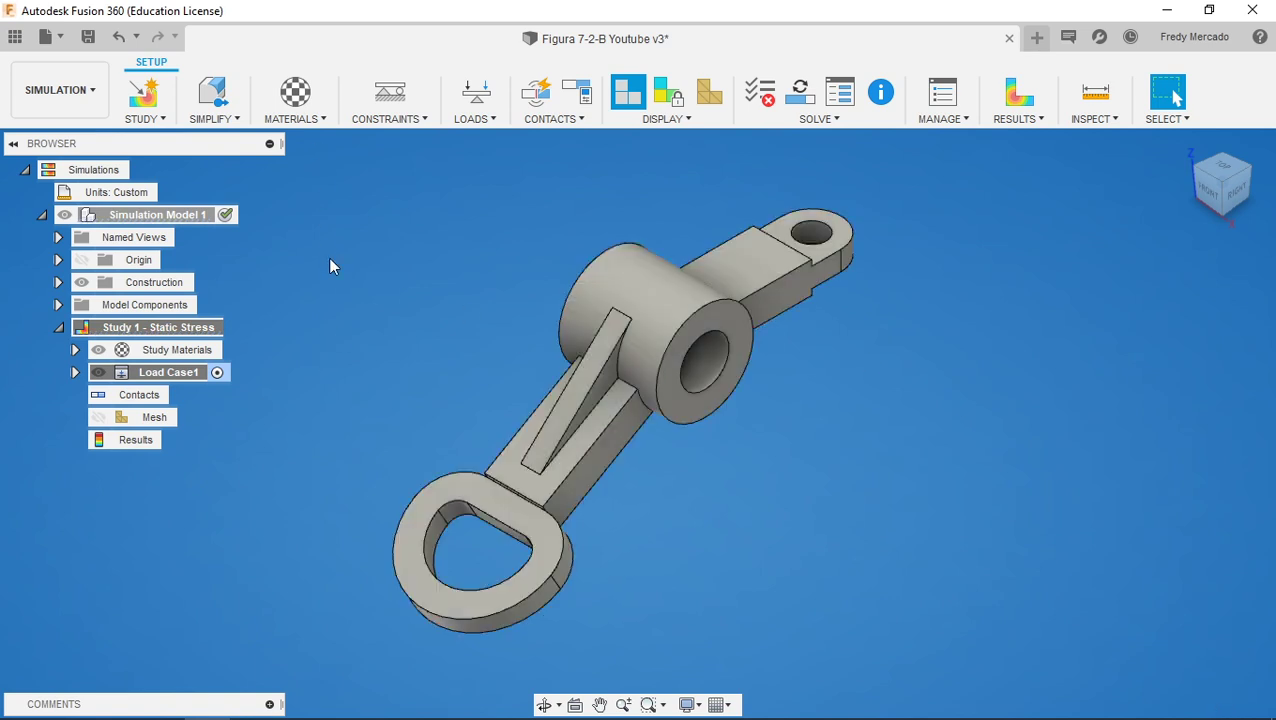
Review the material properties of the Nylon 6 component in the study materials and accept
click(298, 92)
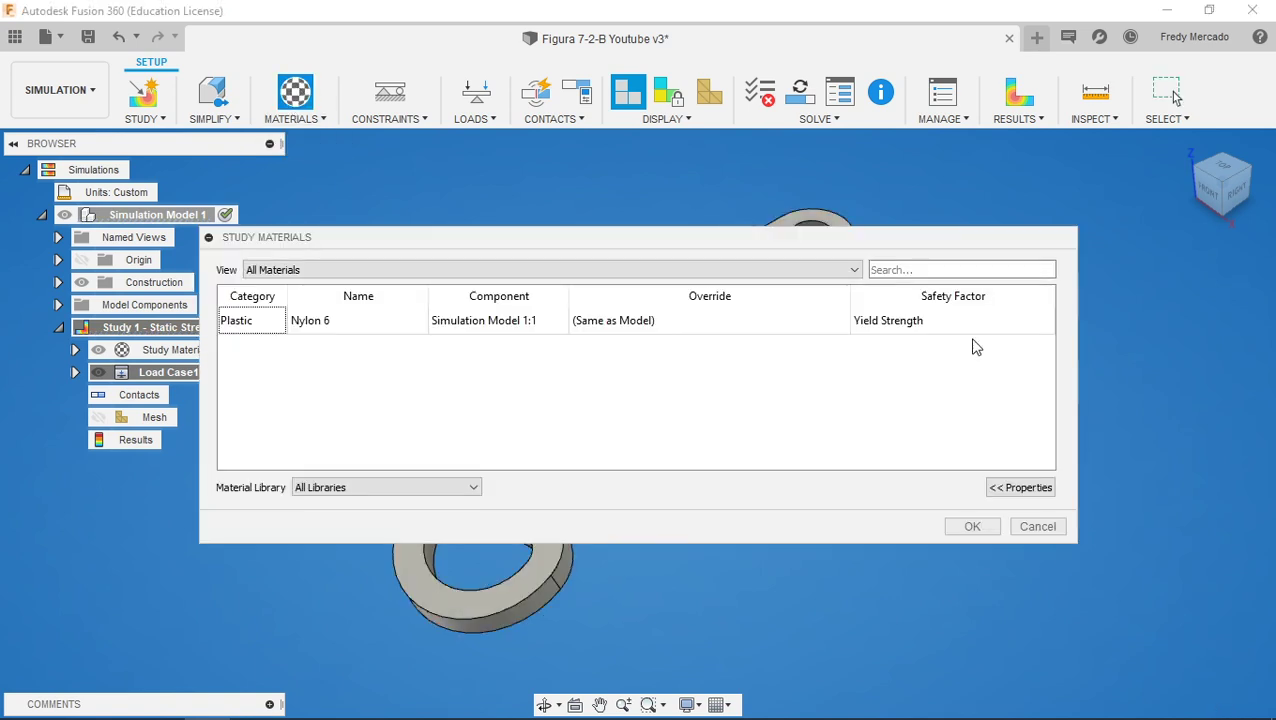
click(1020, 490)
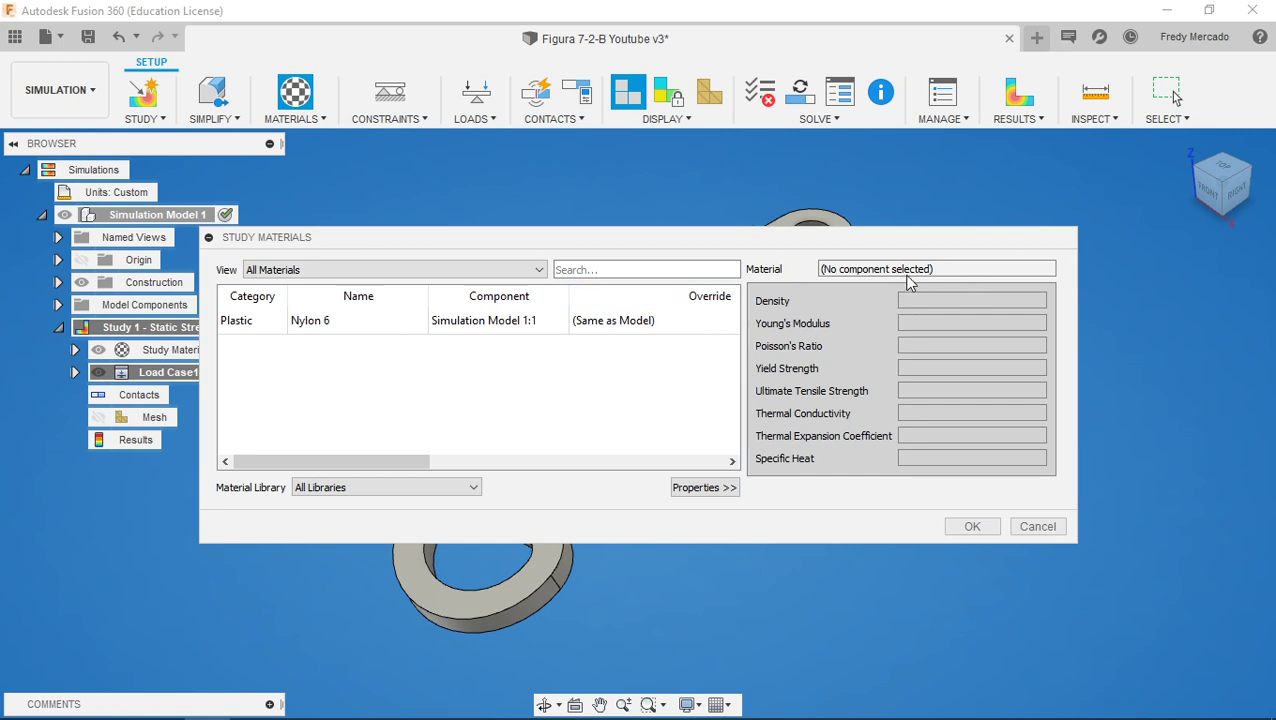
click(636, 322)
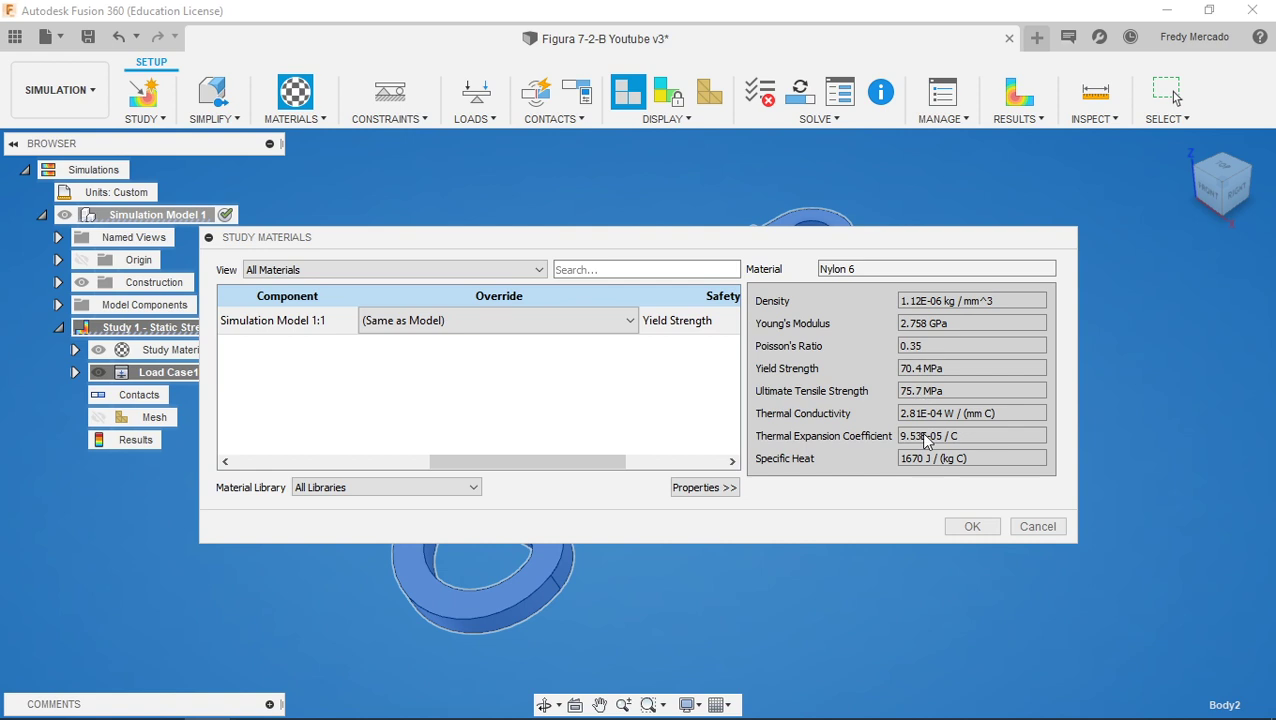
click(974, 528)
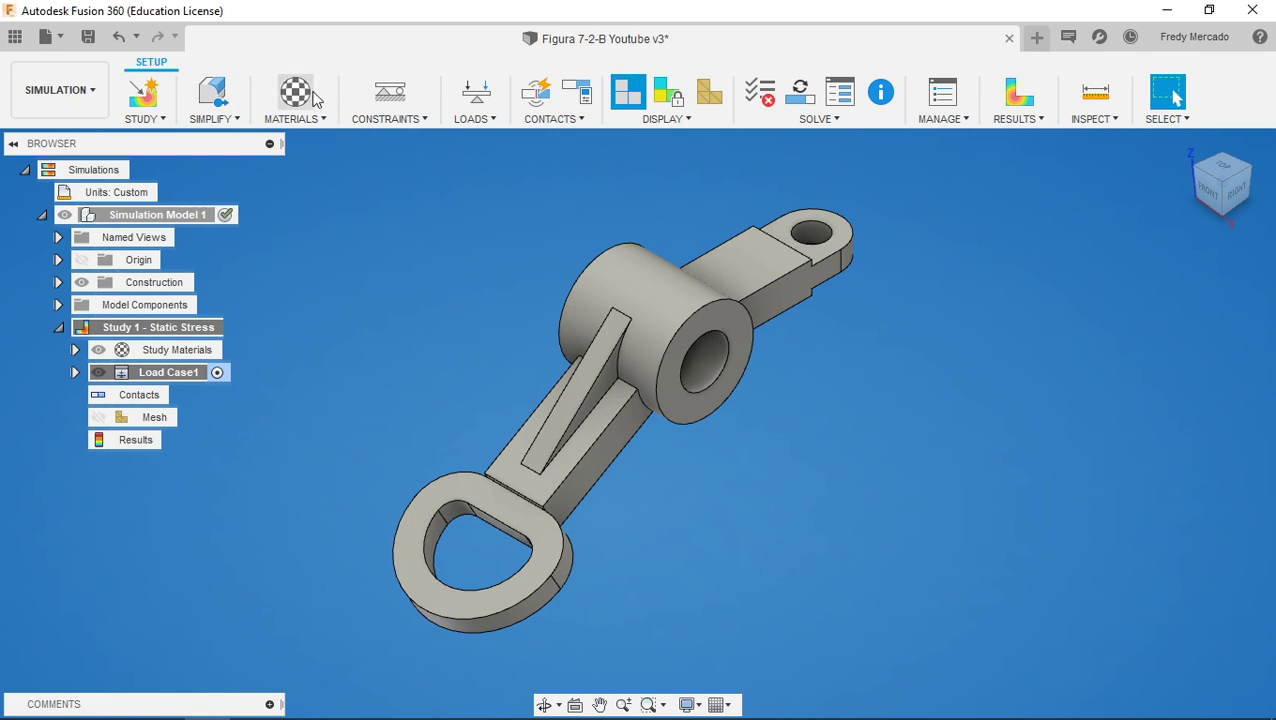
Apply a Pin constraint with radial restraint to the hub's bore and the small hole at the end of the arm
click(390, 92)
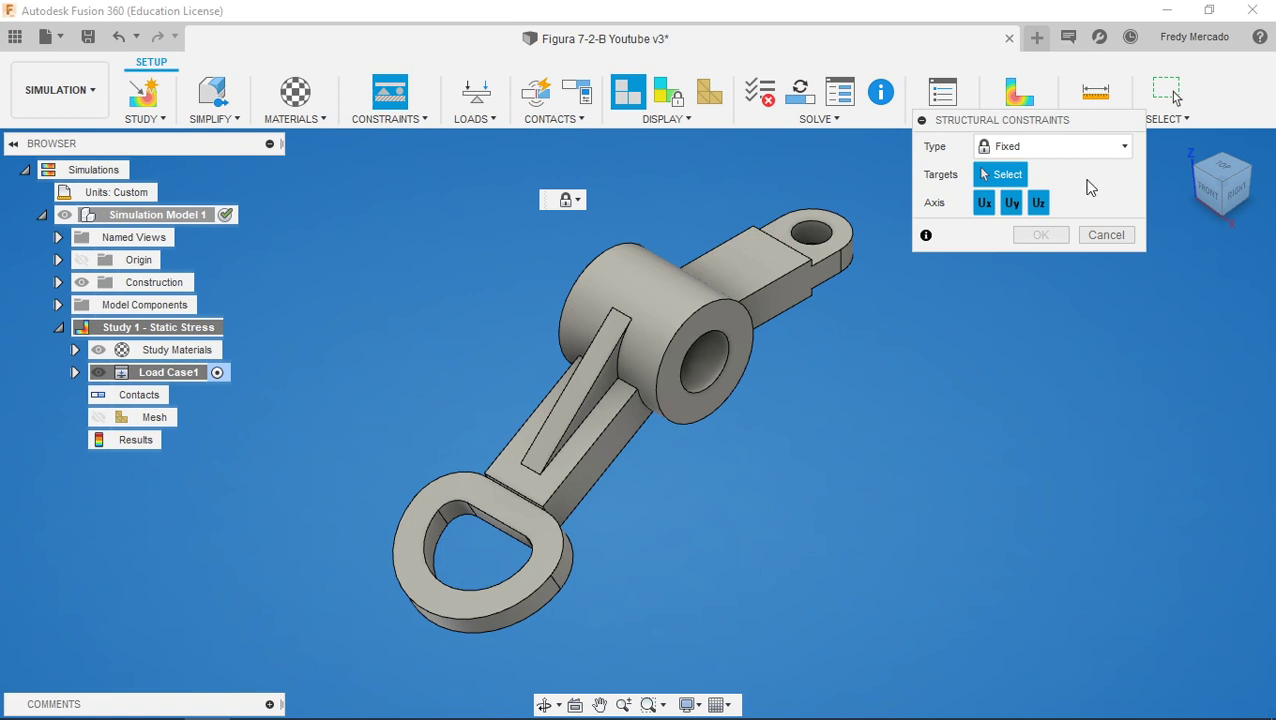
click(1124, 146)
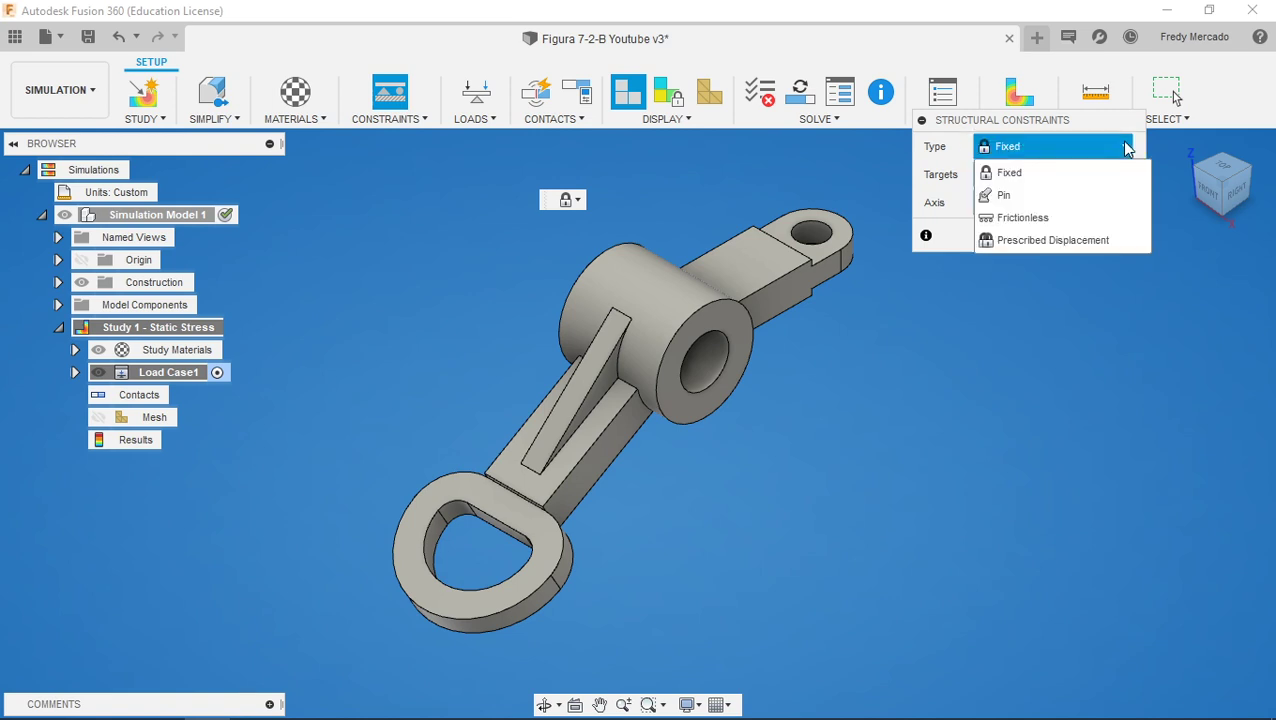
click(1047, 199)
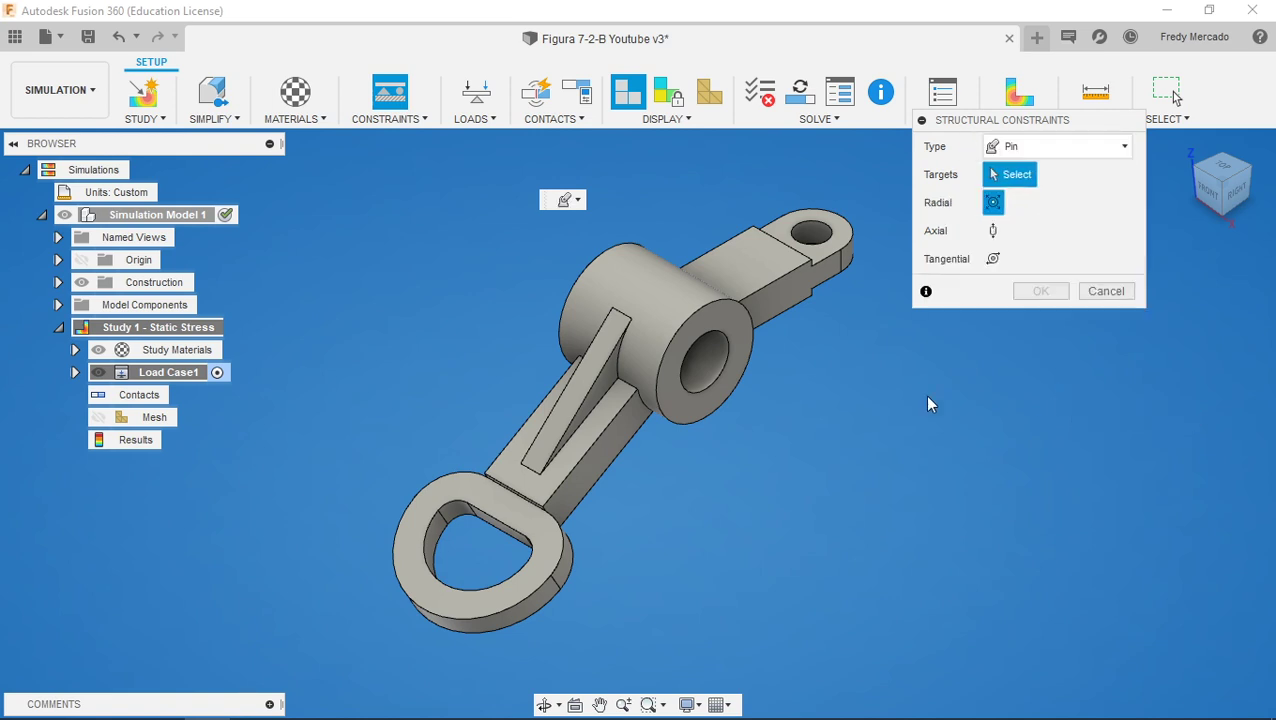
click(707, 352)
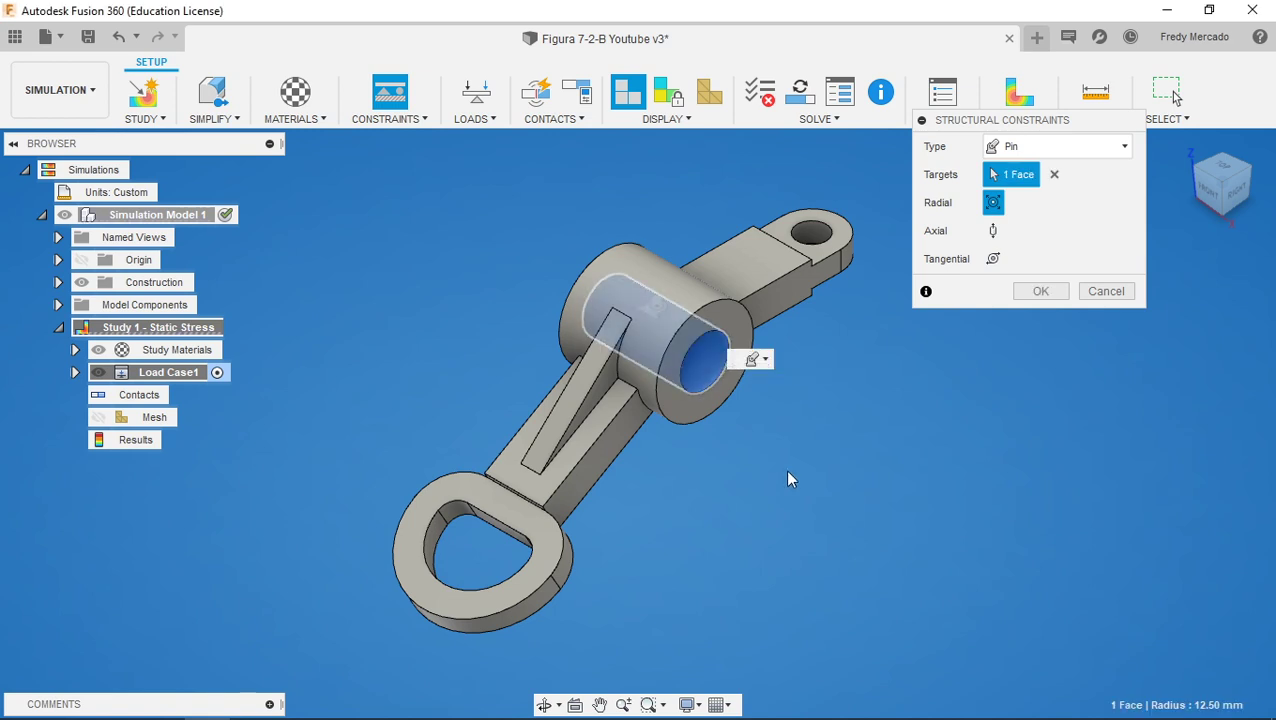
click(808, 234)
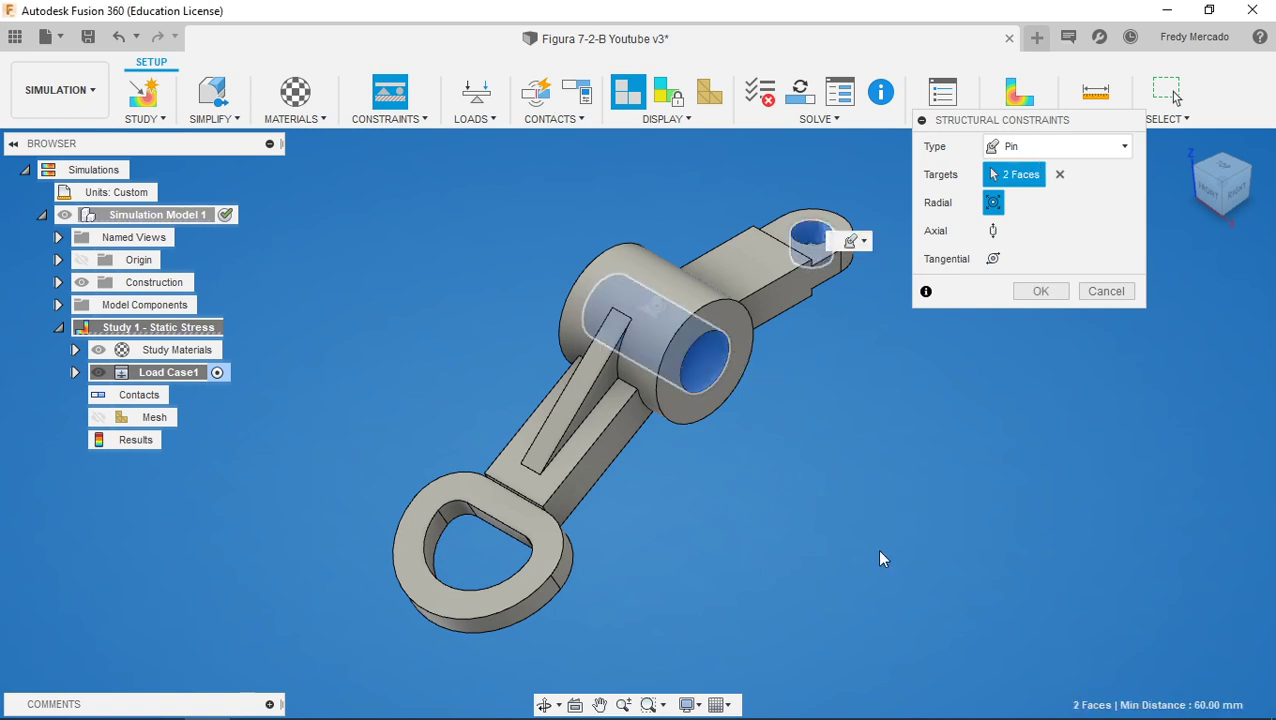
click(994, 205)
click(1036, 292)
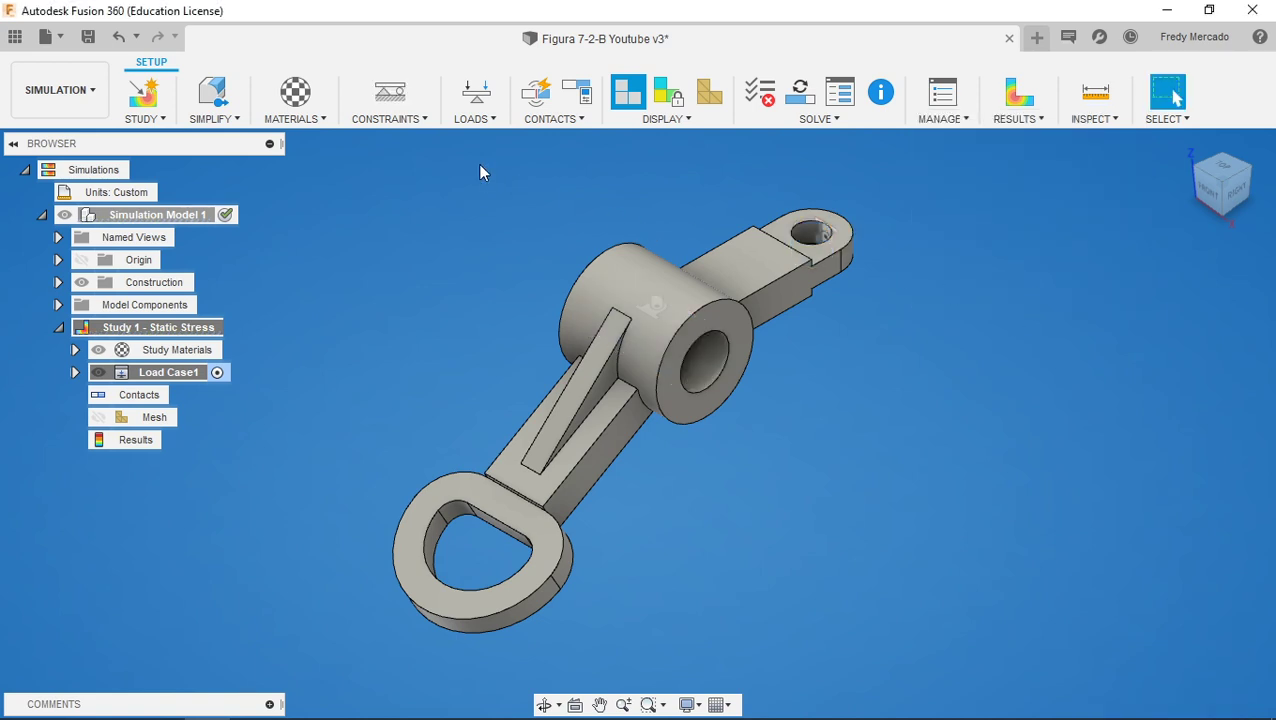
Start a Frictionless constraint on the hub's front annular face and the upper face of the small-hole lug
click(390, 92)
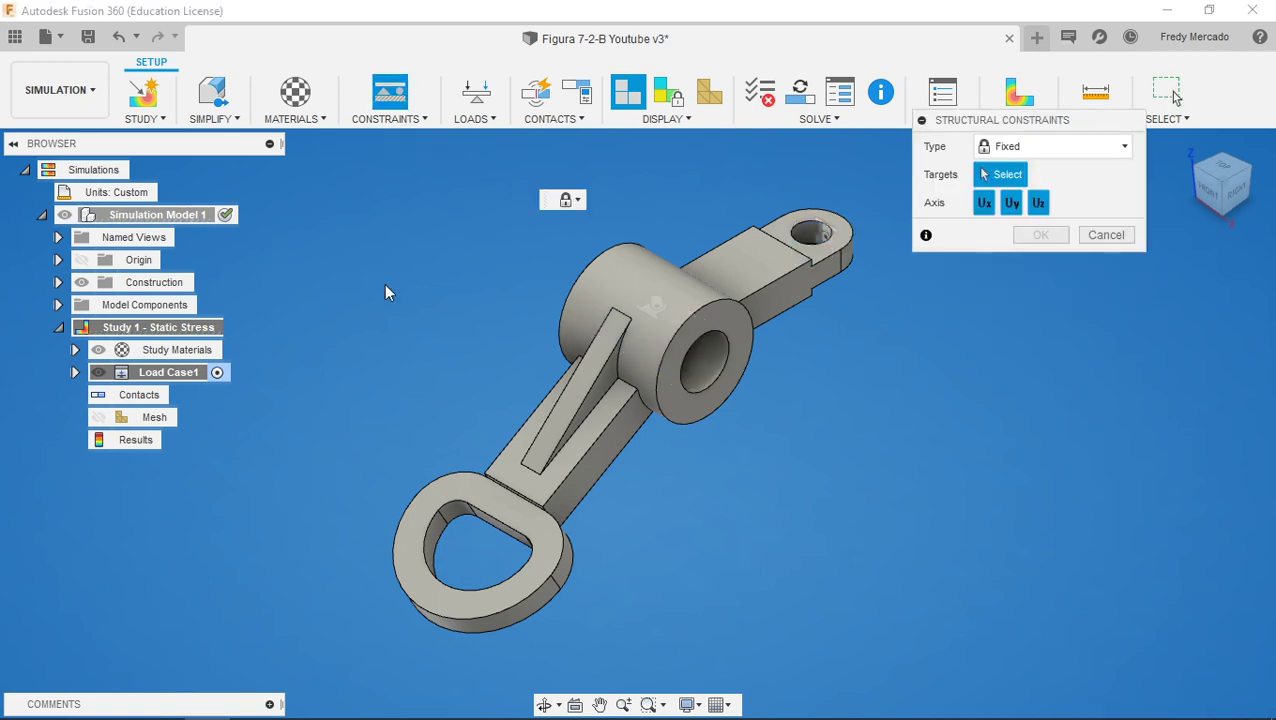
click(1124, 150)
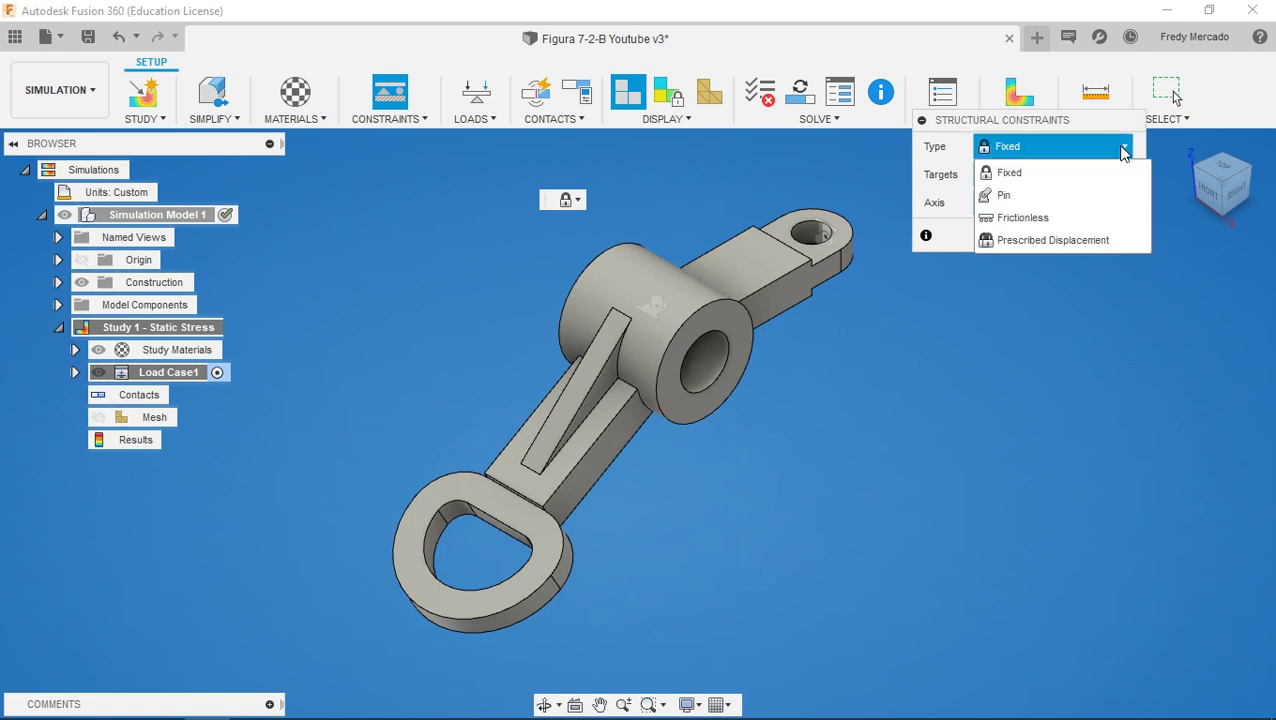
click(1012, 220)
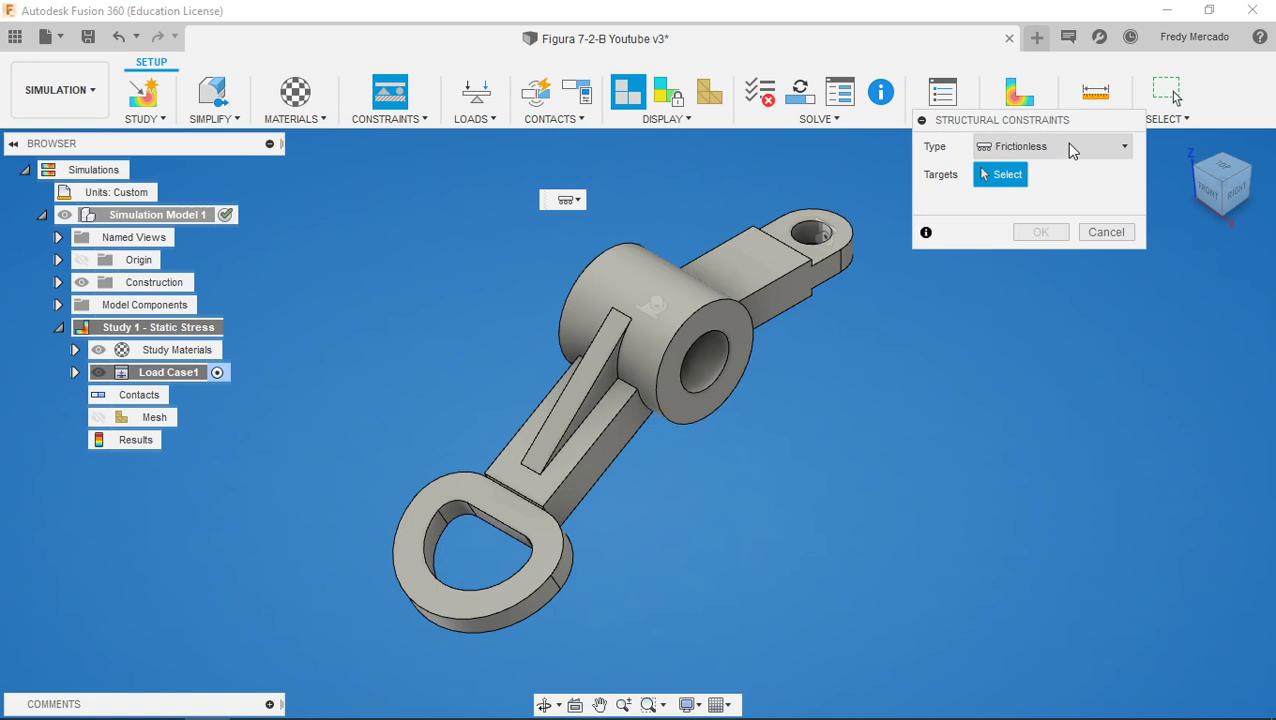
scroll(746, 242, up, 4)
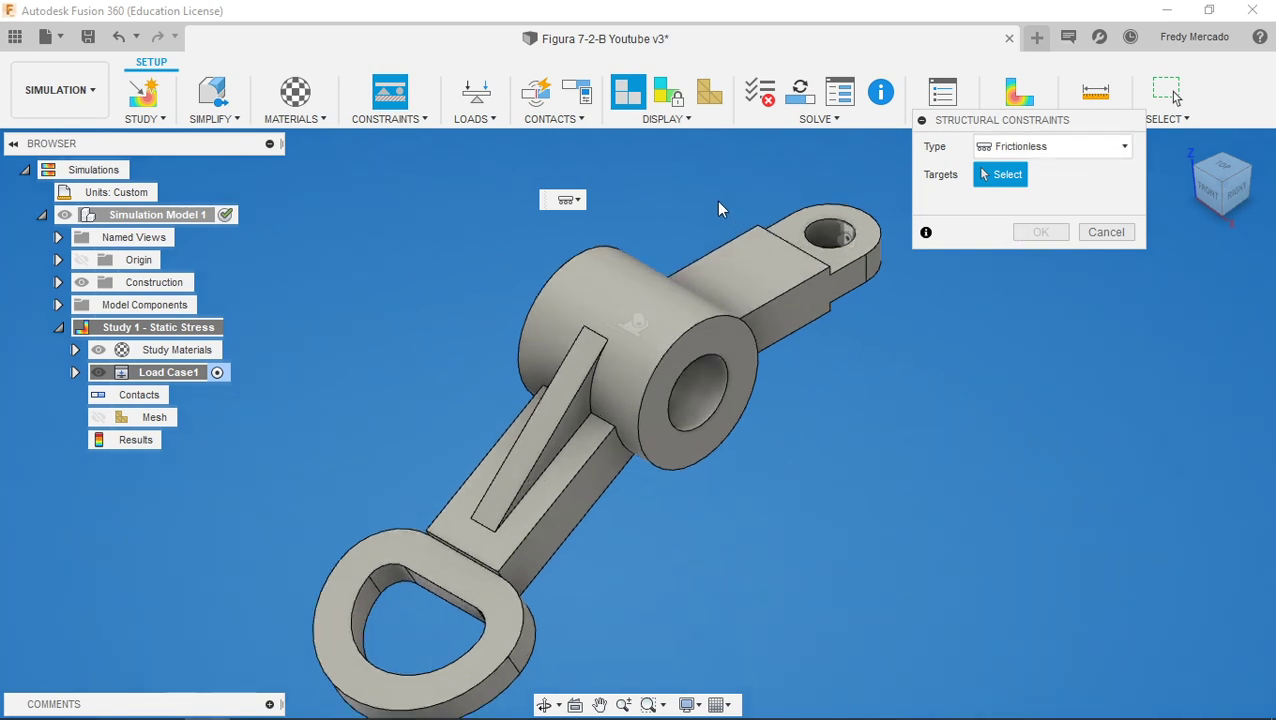
middle_drag(991, 345, 945, 389)
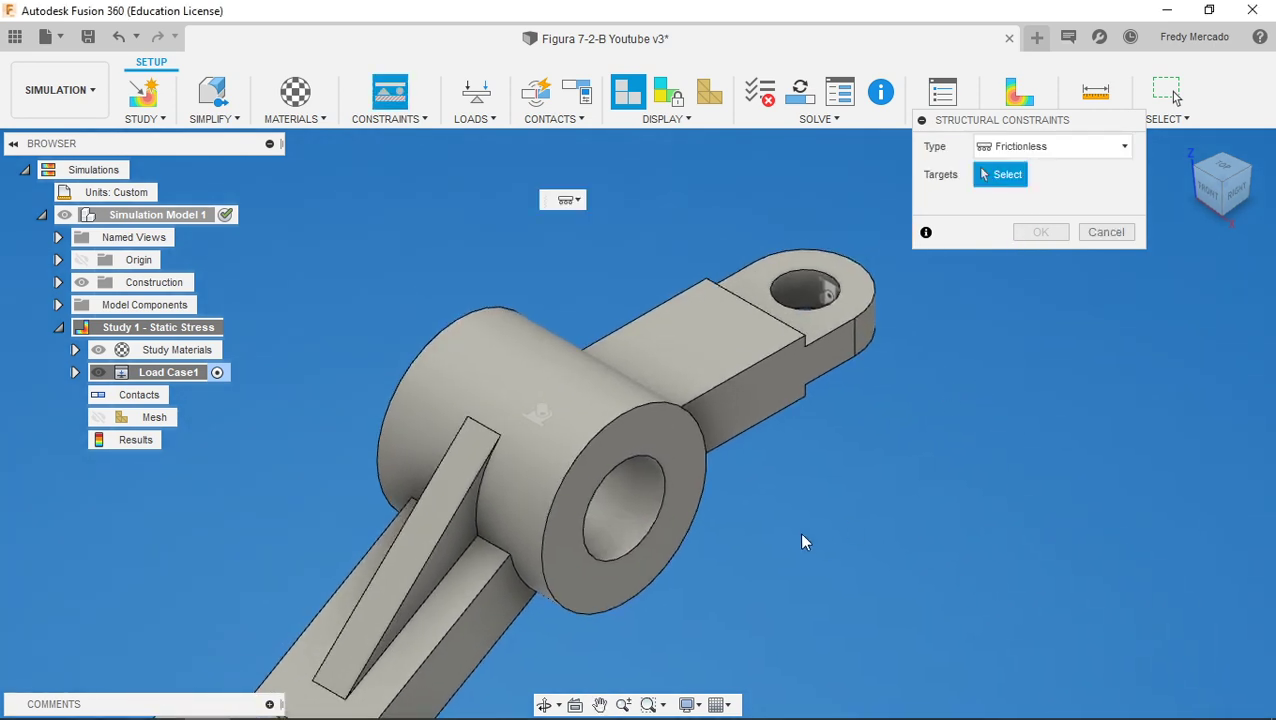
click(651, 431)
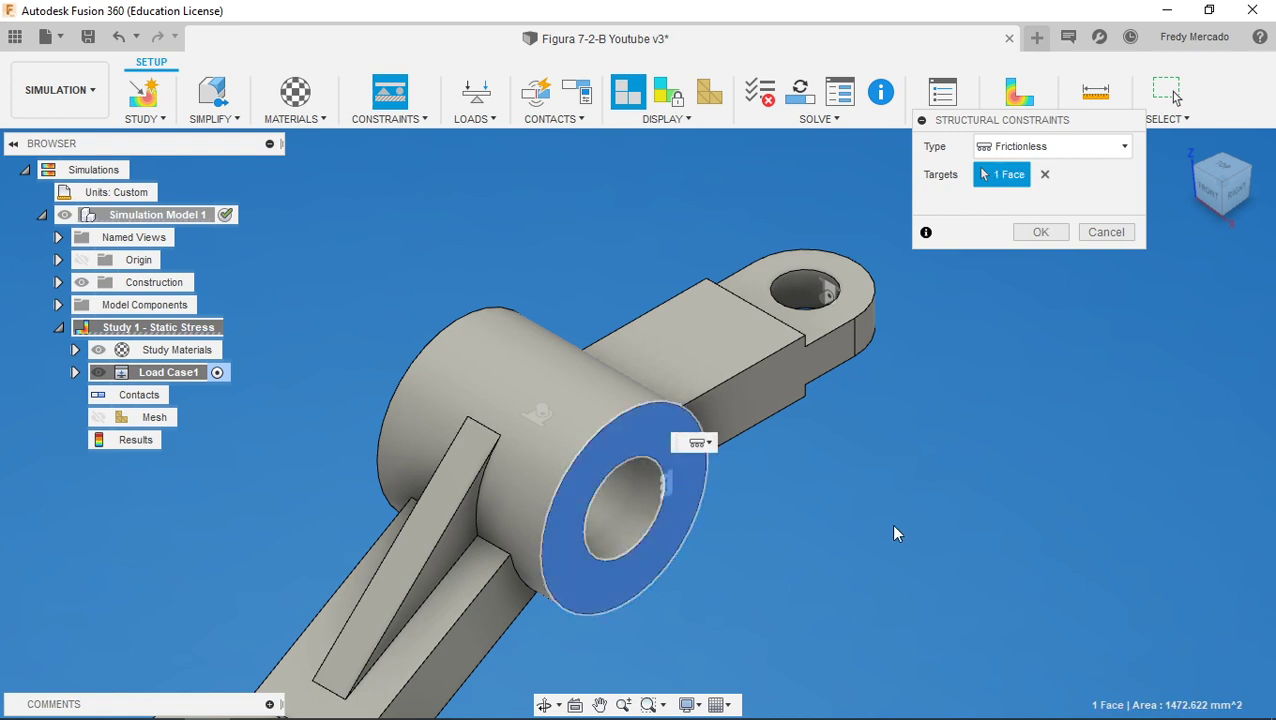
click(822, 320)
Add the lug's underside face and the hub's opposite annular face to the Frictionless constraint and accept it
shift+middle_drag(751, 568, 834, 652)
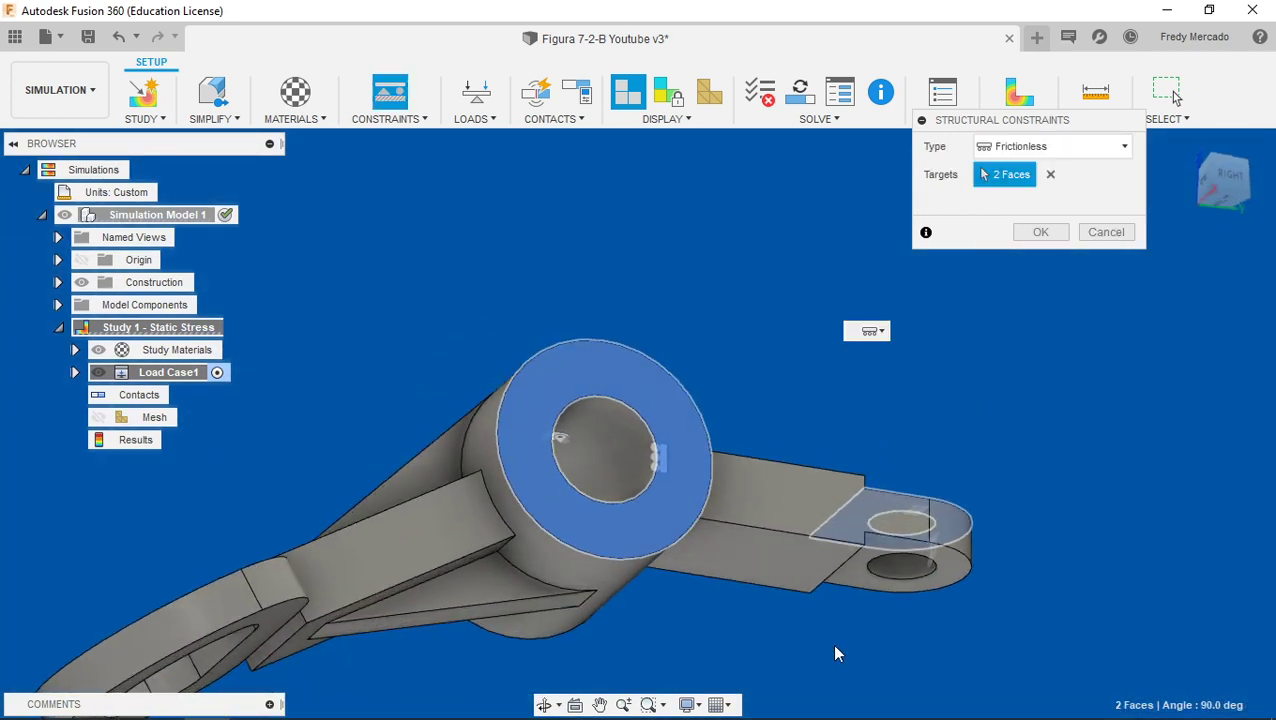
click(849, 579)
shift+middle_drag(592, 279, 782, 344)
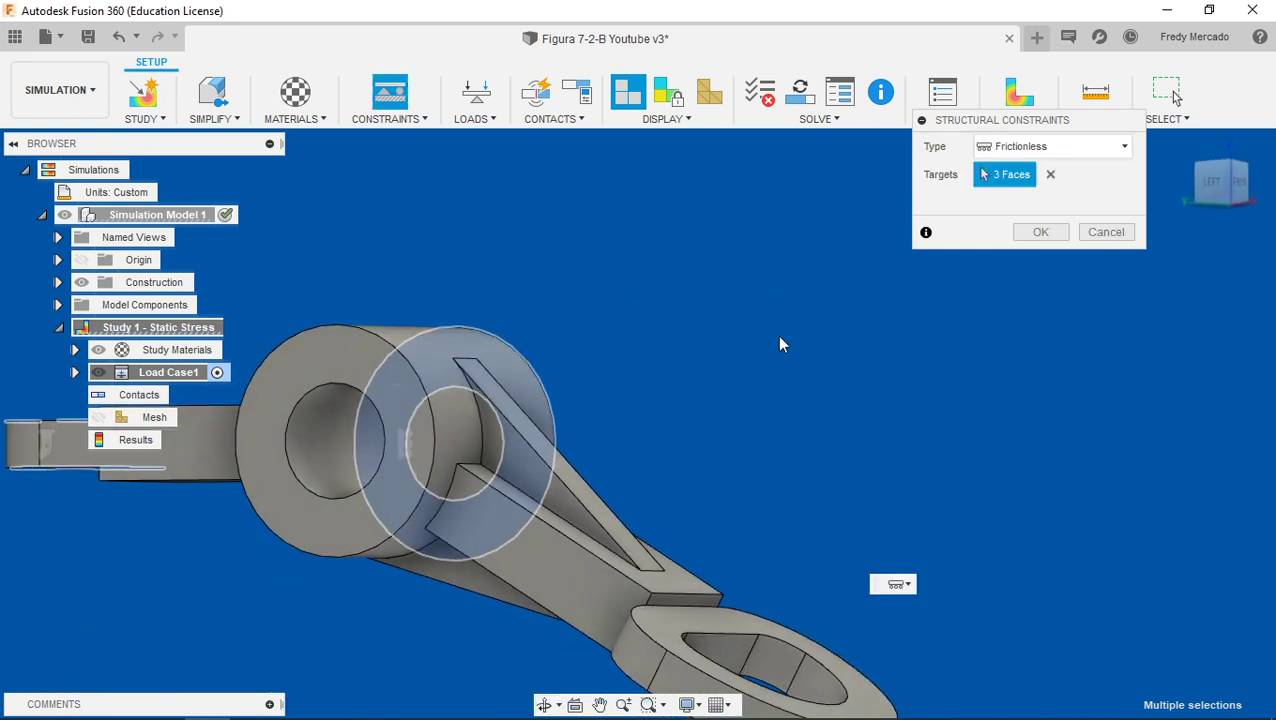
click(322, 362)
shift+middle_drag(322, 362, 584, 370)
scroll(648, 268, up, 1)
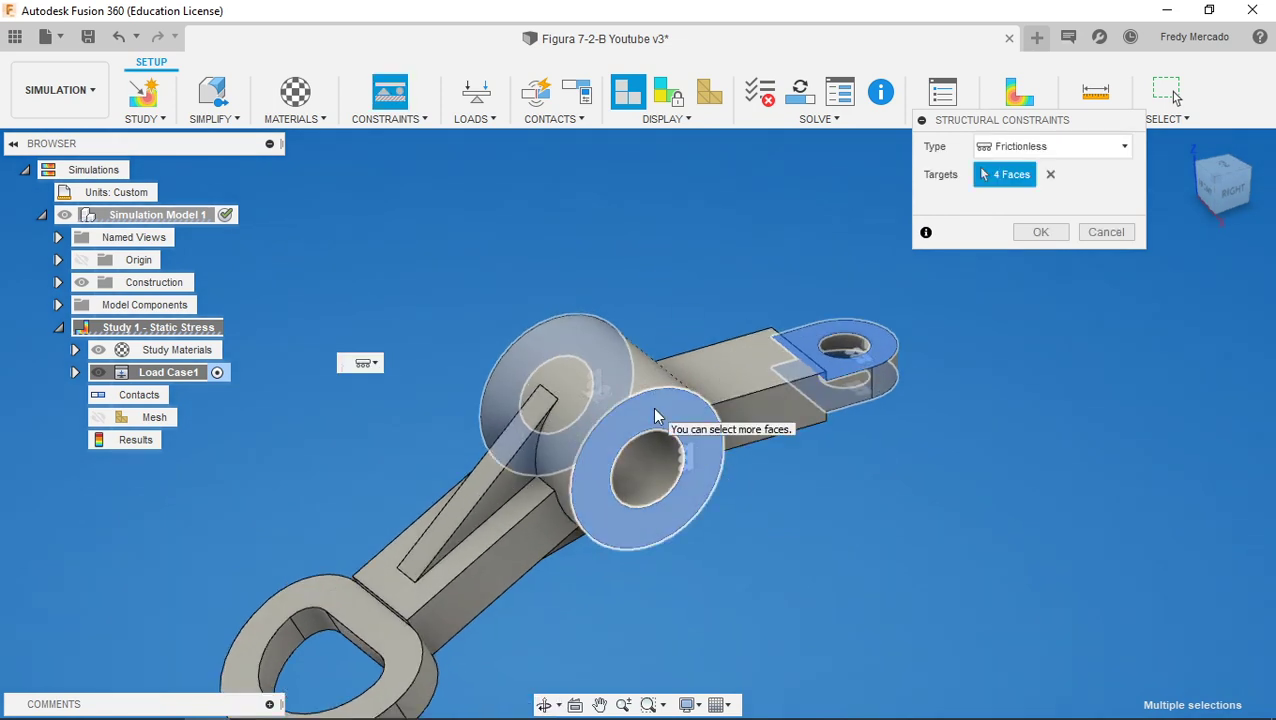
click(1040, 232)
Apply a 200 N Force load normal to the upper face of the D-shaped ring end
scroll(858, 228, down, 1)
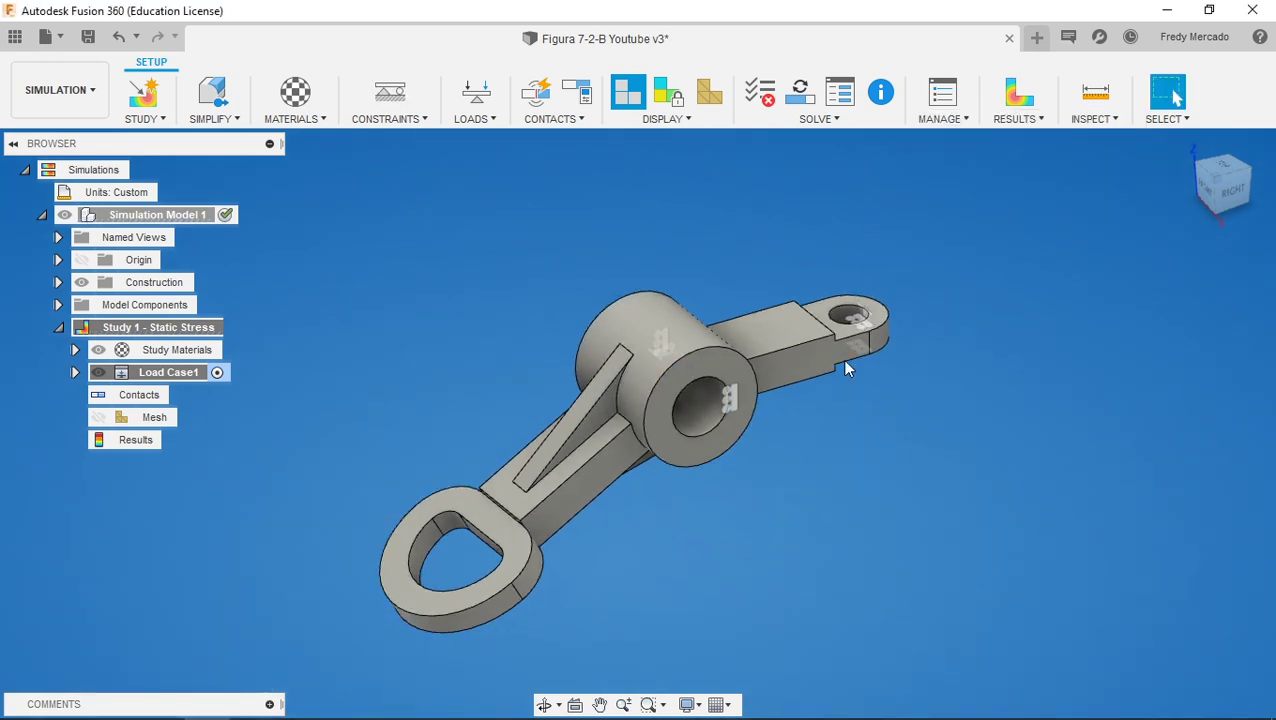
scroll(668, 572, up, 2)
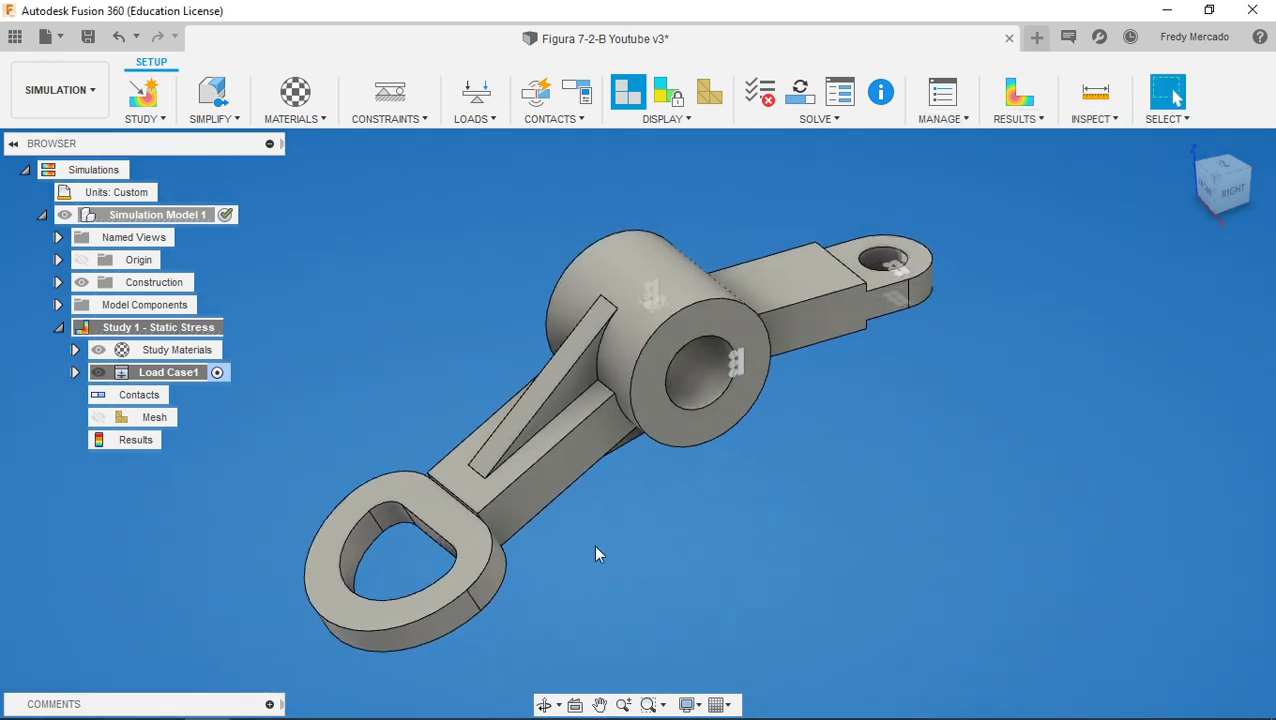
scroll(597, 552, up, 1)
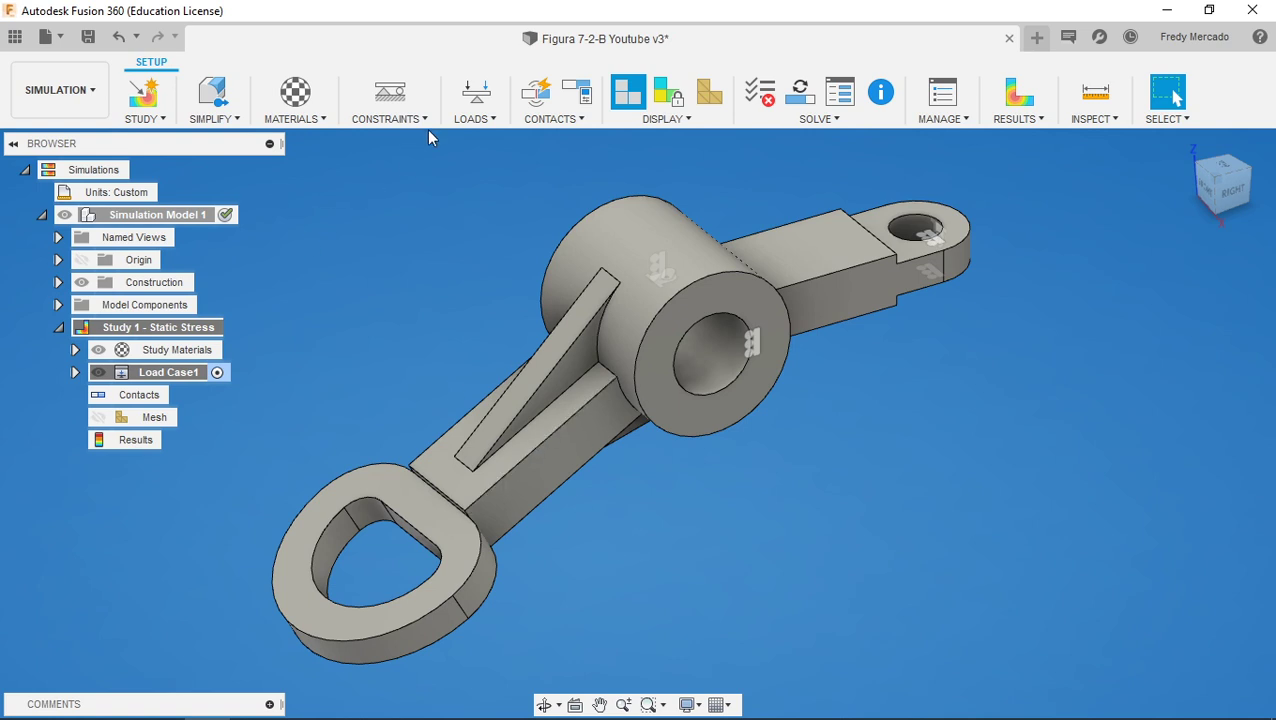
click(477, 93)
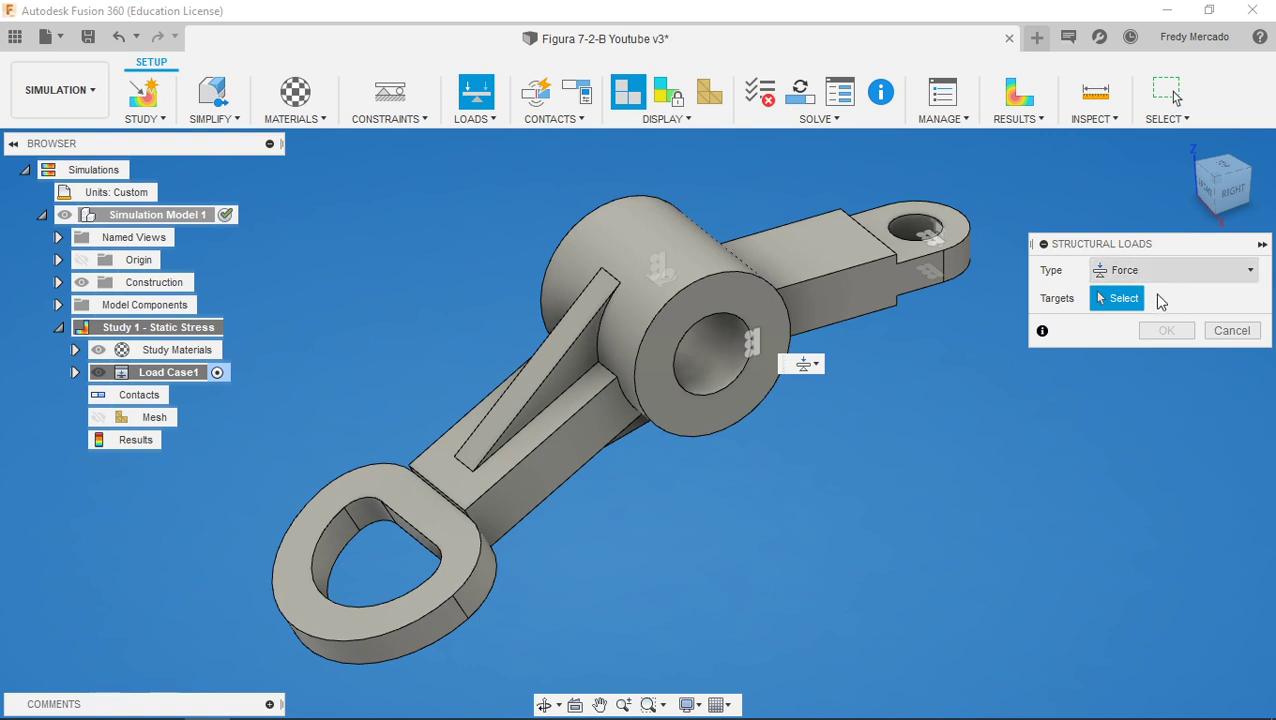
click(418, 514)
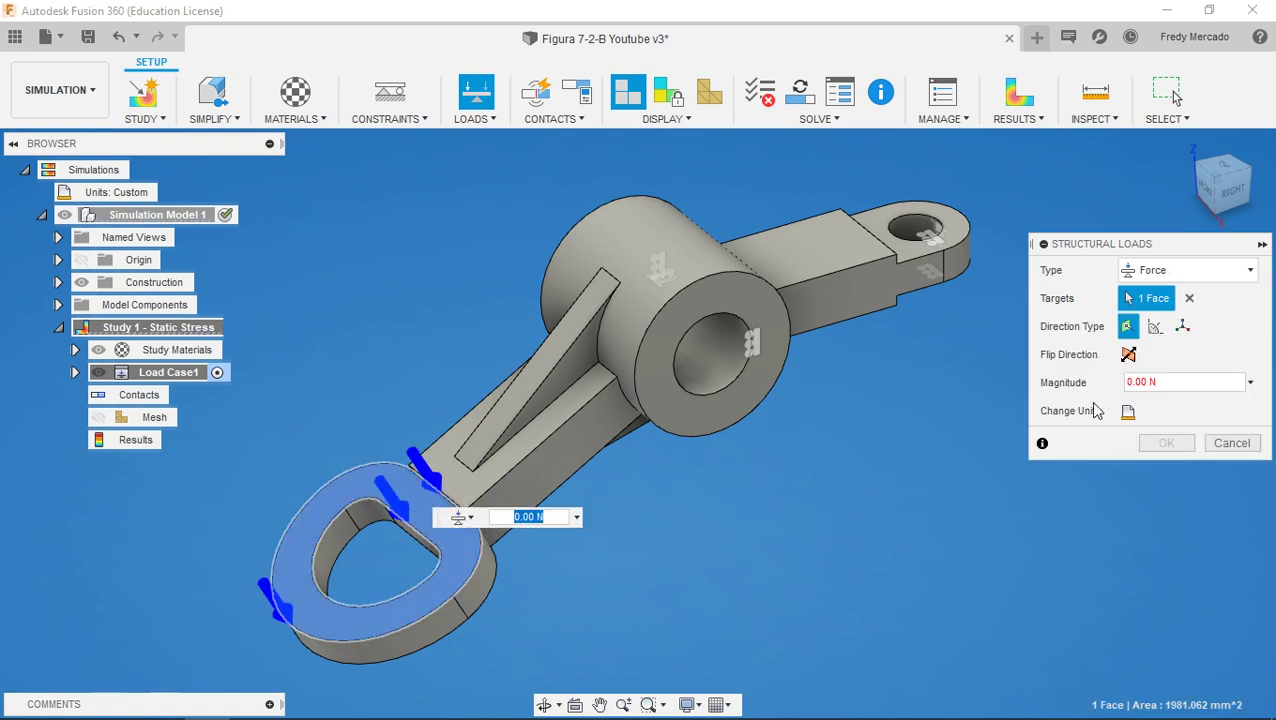
click(1166, 382)
text(200)
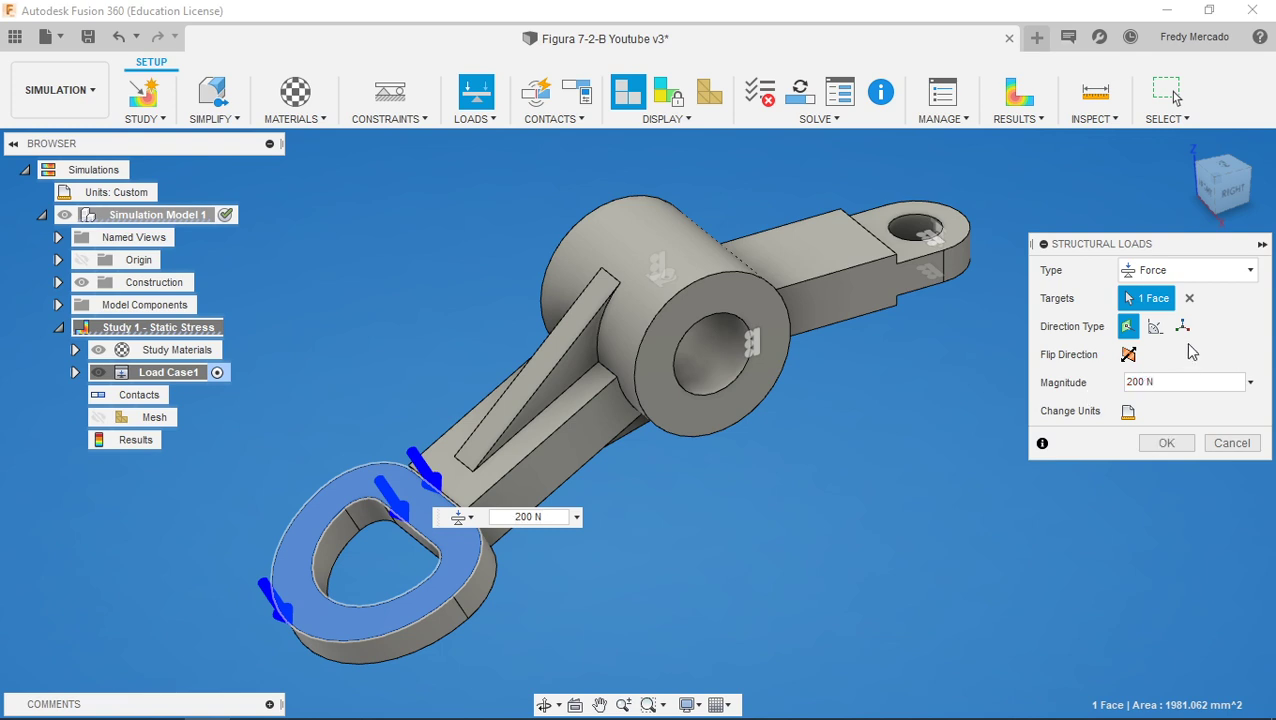
click(1166, 443)
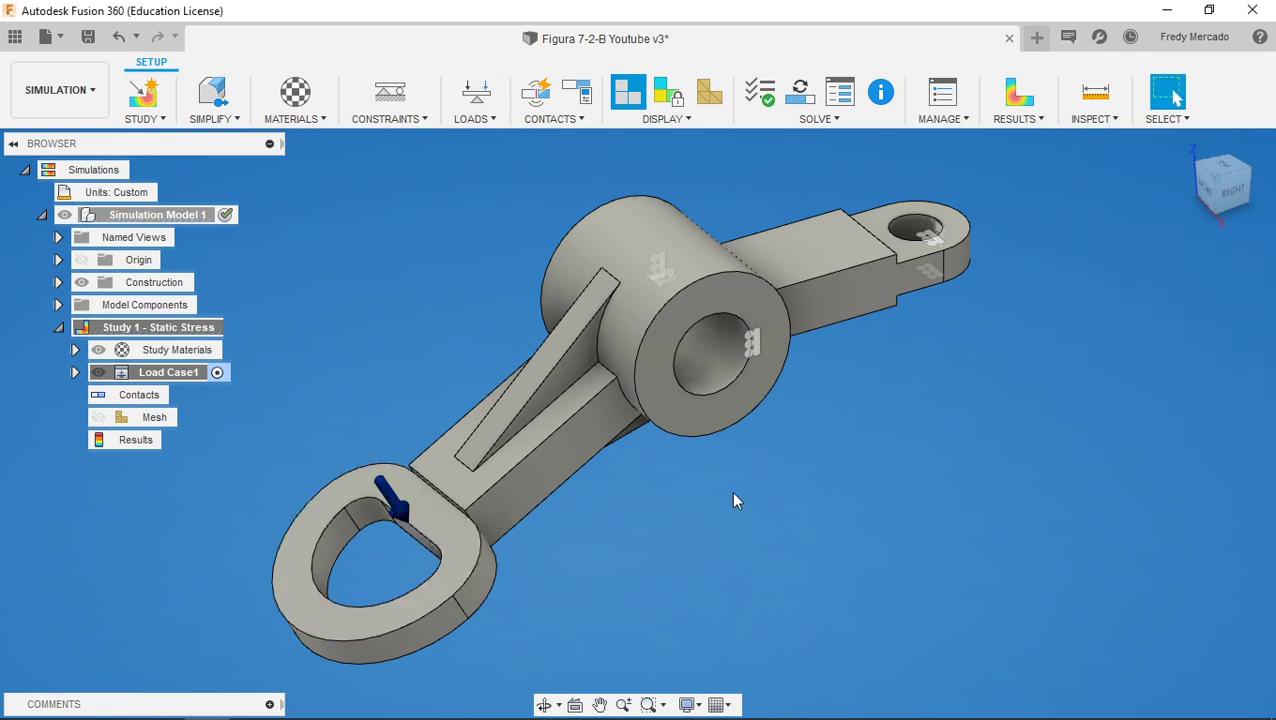
Start a Moment load on the four inner faces of the D-shaped ring's opening
click(476, 92)
click(1167, 264)
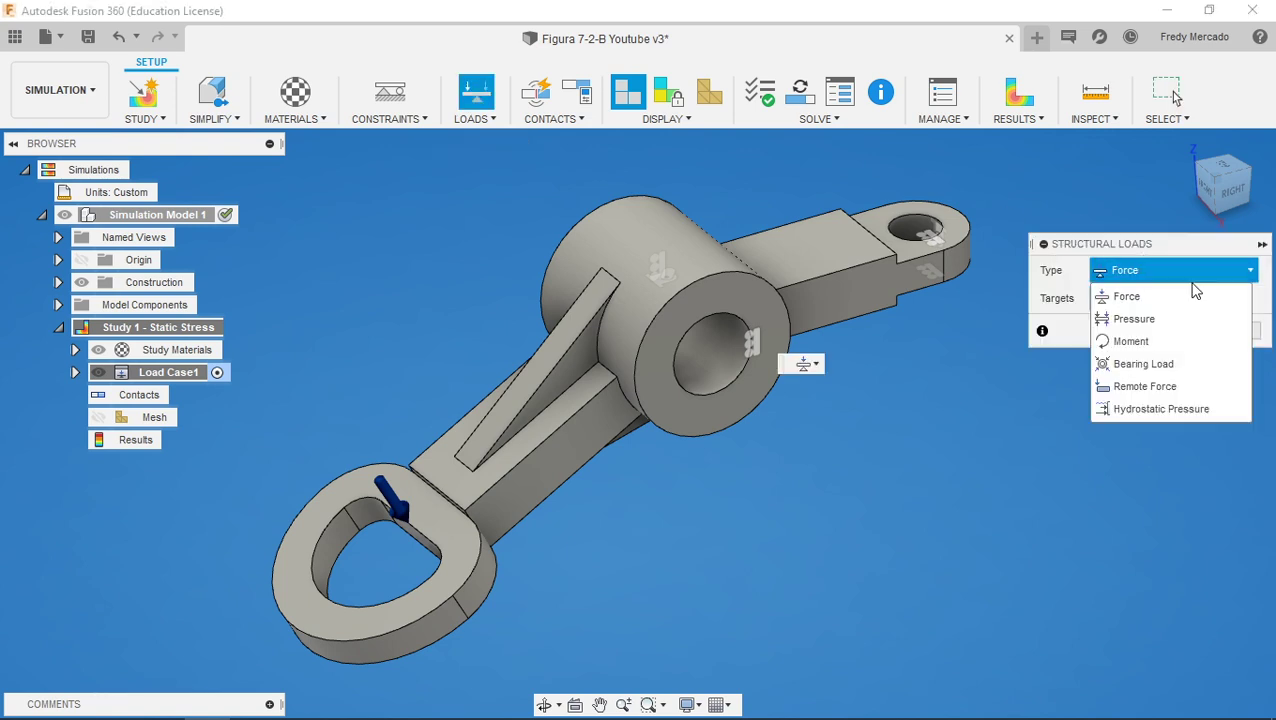
click(1135, 341)
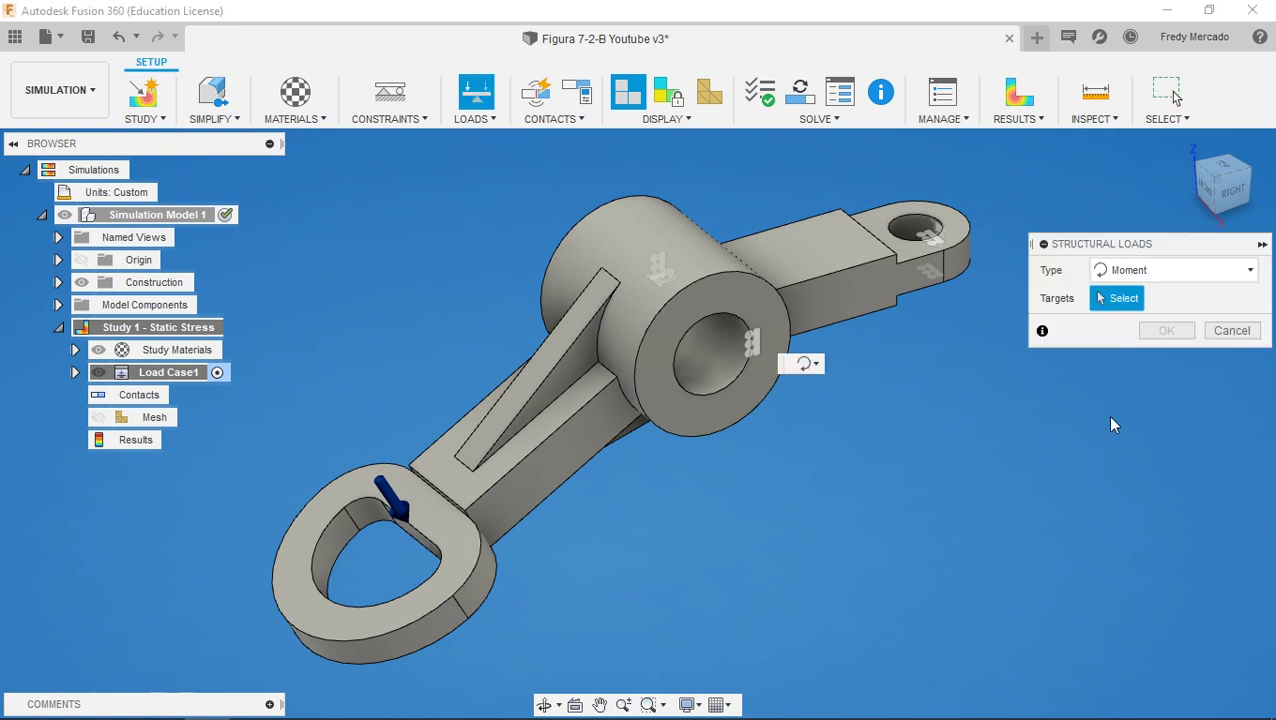
click(358, 515)
click(338, 548)
shift+middle_drag(338, 548, 728, 568)
click(831, 533)
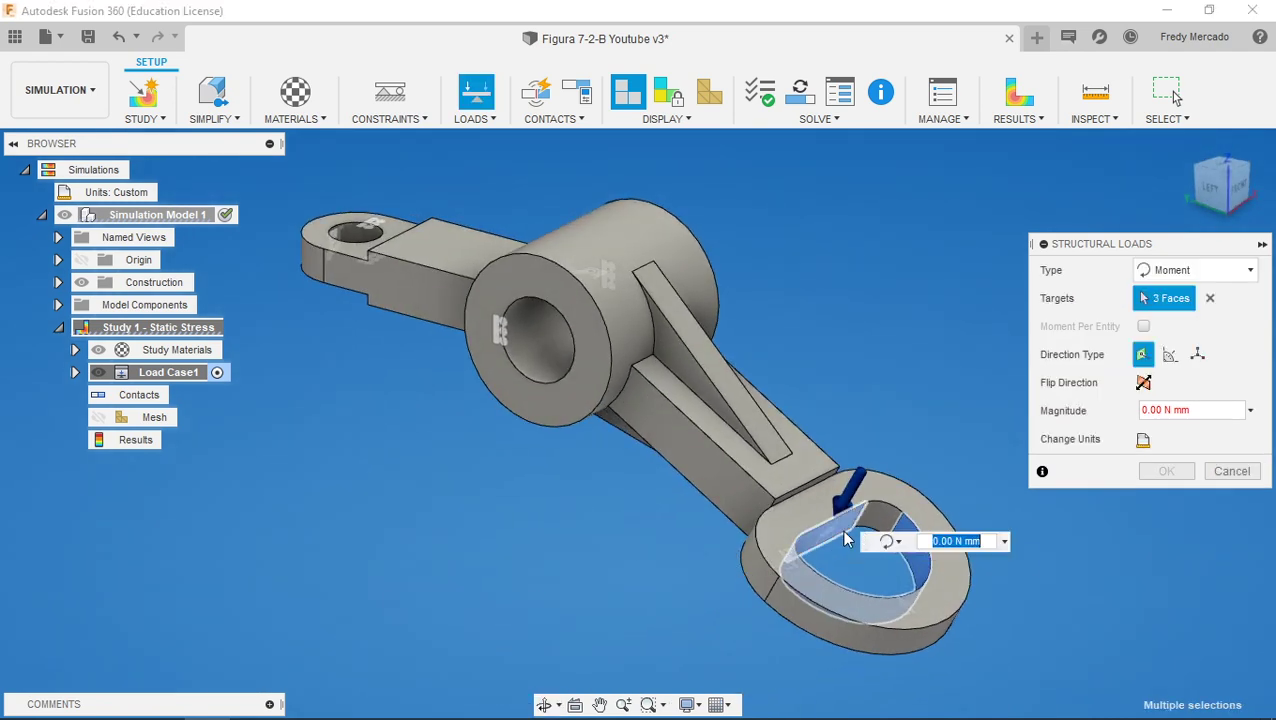
click(843, 524)
shift+middle_drag(860, 424, 675, 428)
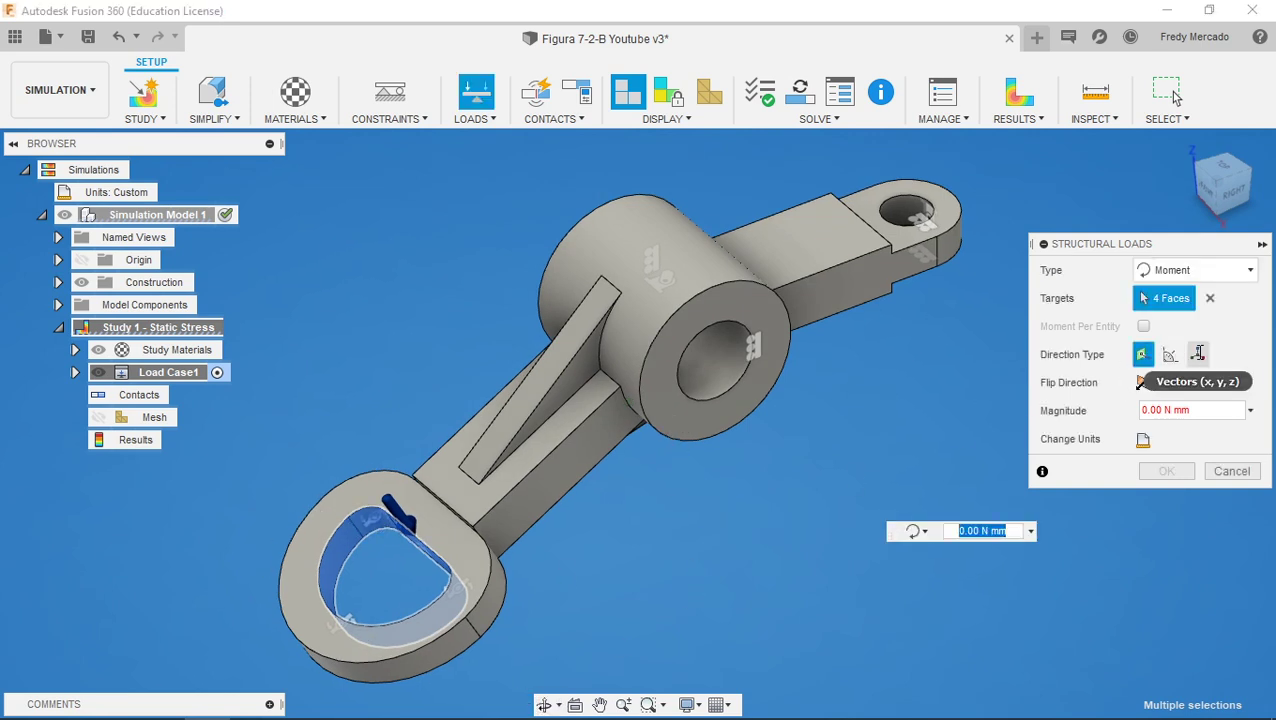
Define the moment by vectors (x, y, z) with My set to 10000 N mm and accept the load
click(1197, 354)
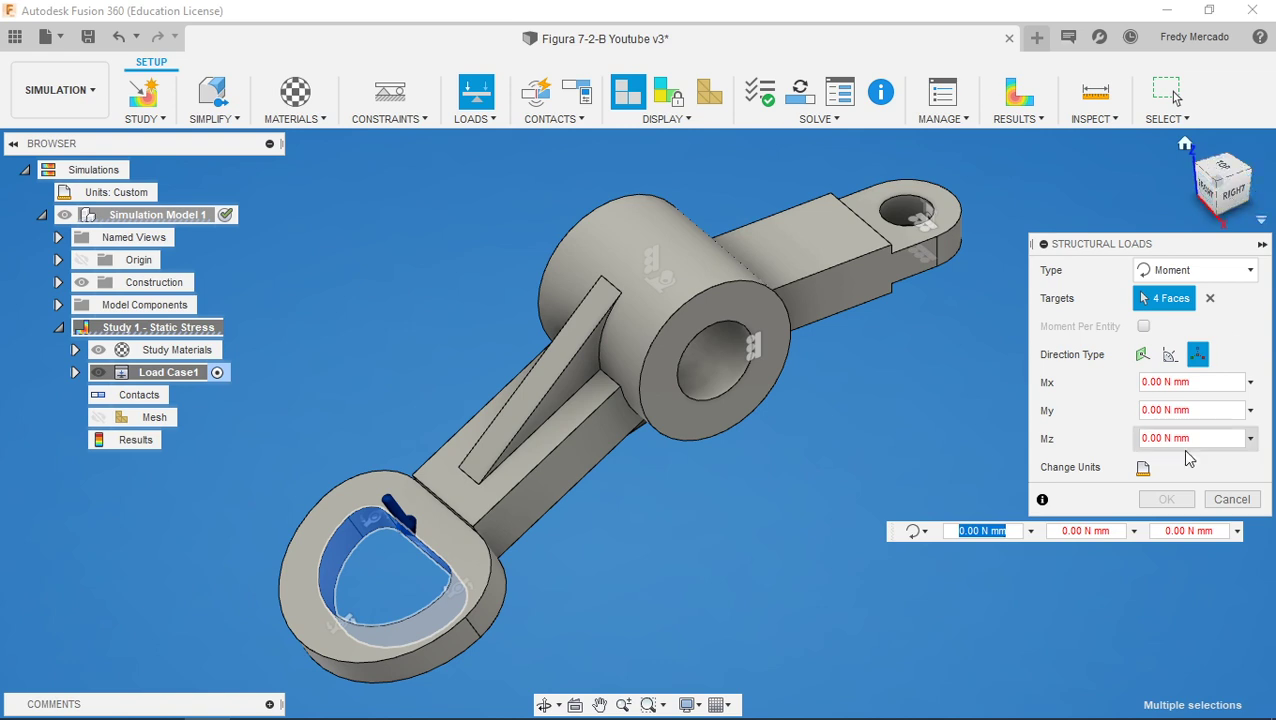
click(1215, 410)
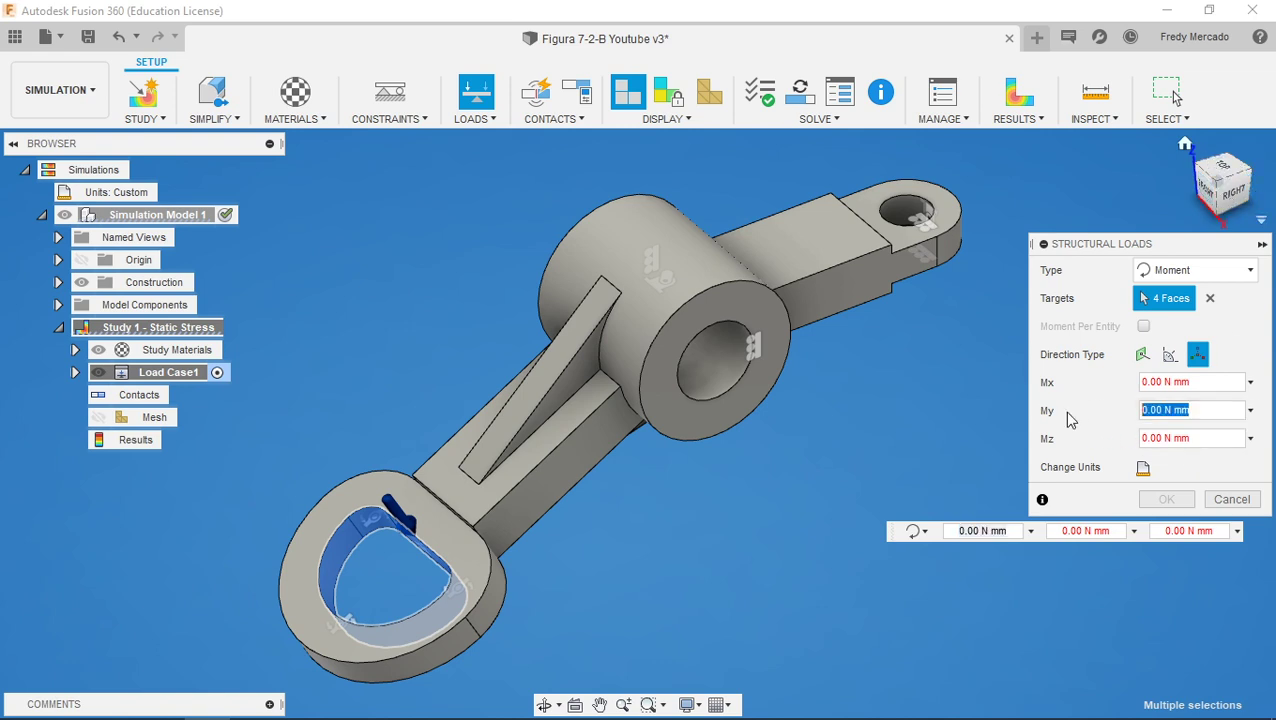
text(10000 N)
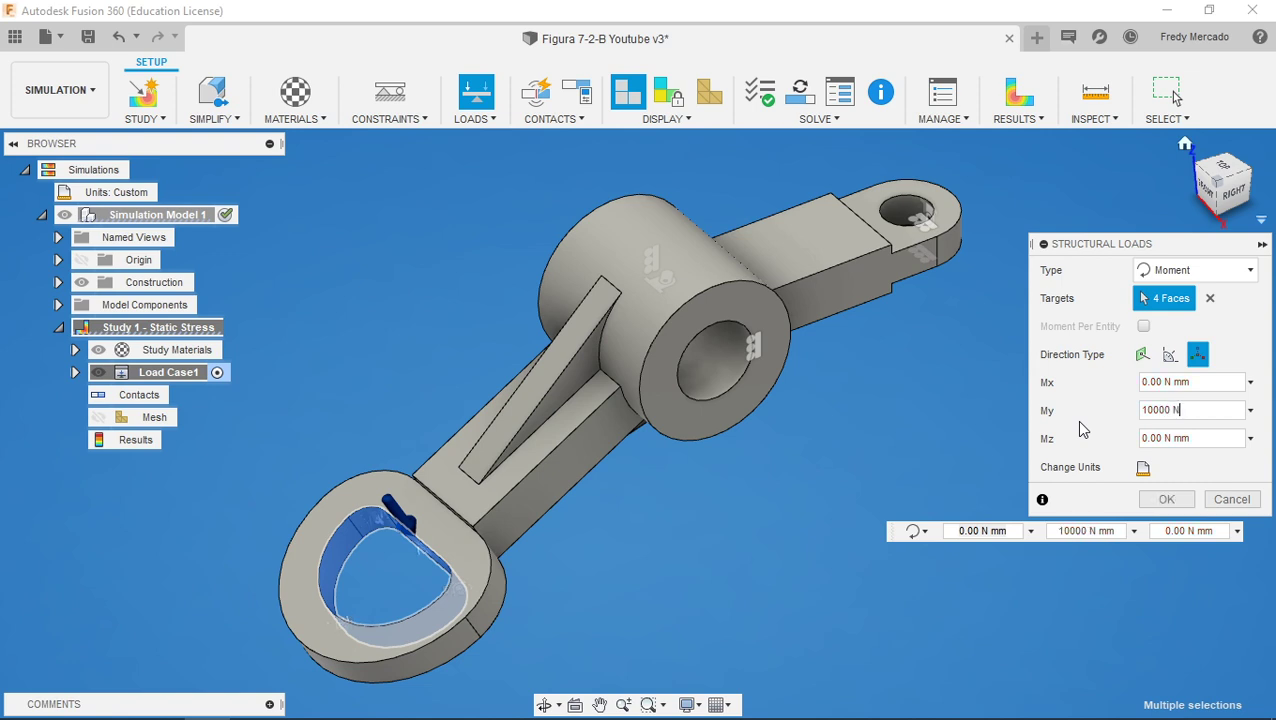
text( mm)
click(1165, 499)
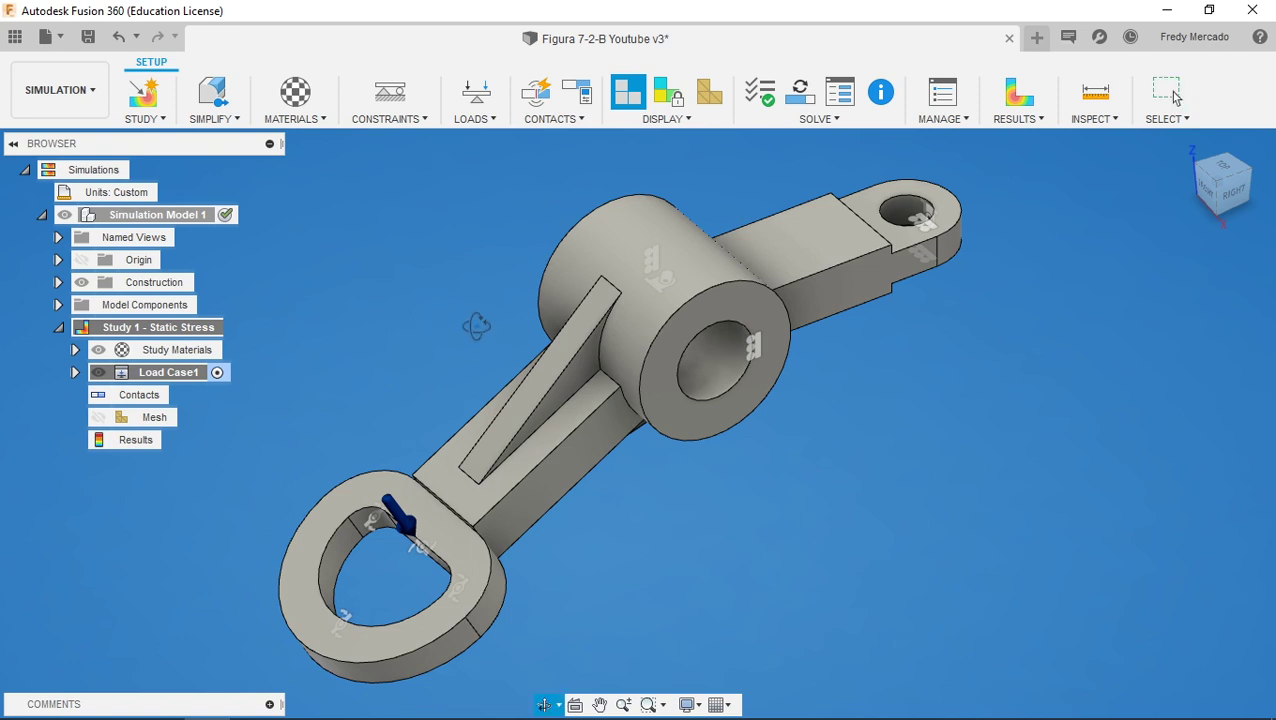
Run the pre-check to verify that the static stress study is ready to solve
shift+middle_drag(475, 331, 476, 313)
click(762, 93)
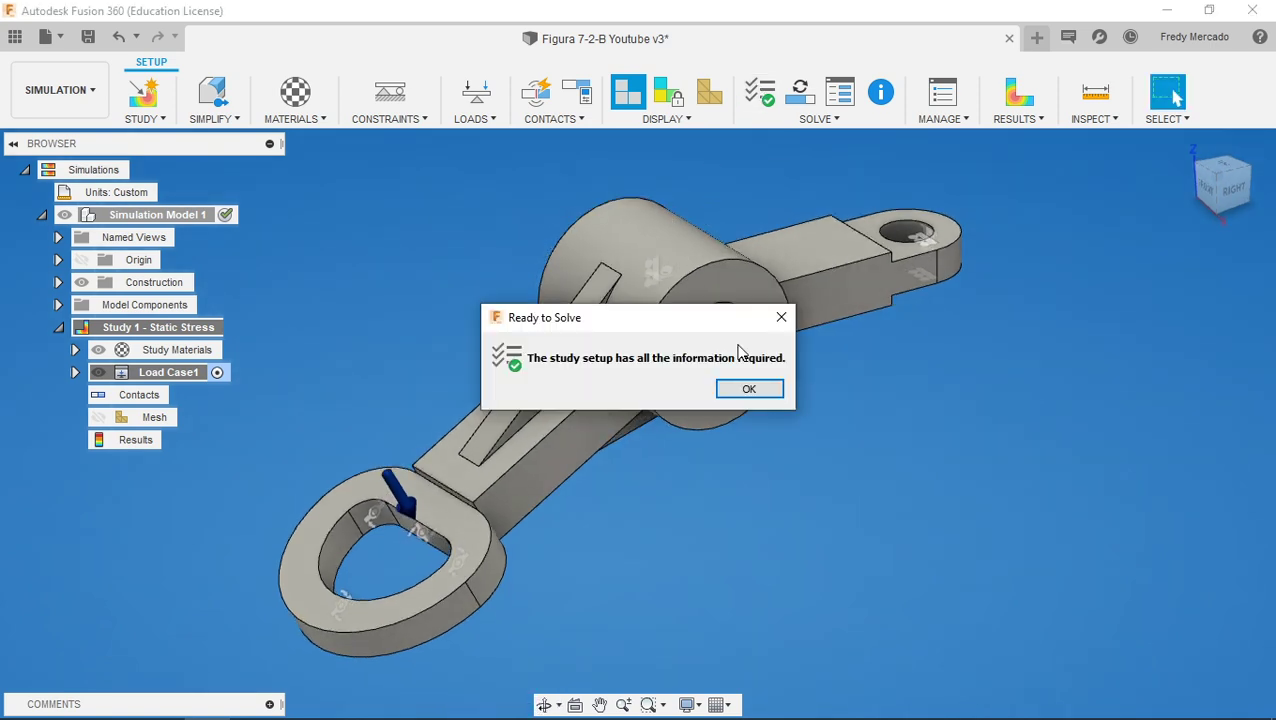
Solve the Study 1 static stress simulation locally and expand the job to follow its solving stages
click(746, 388)
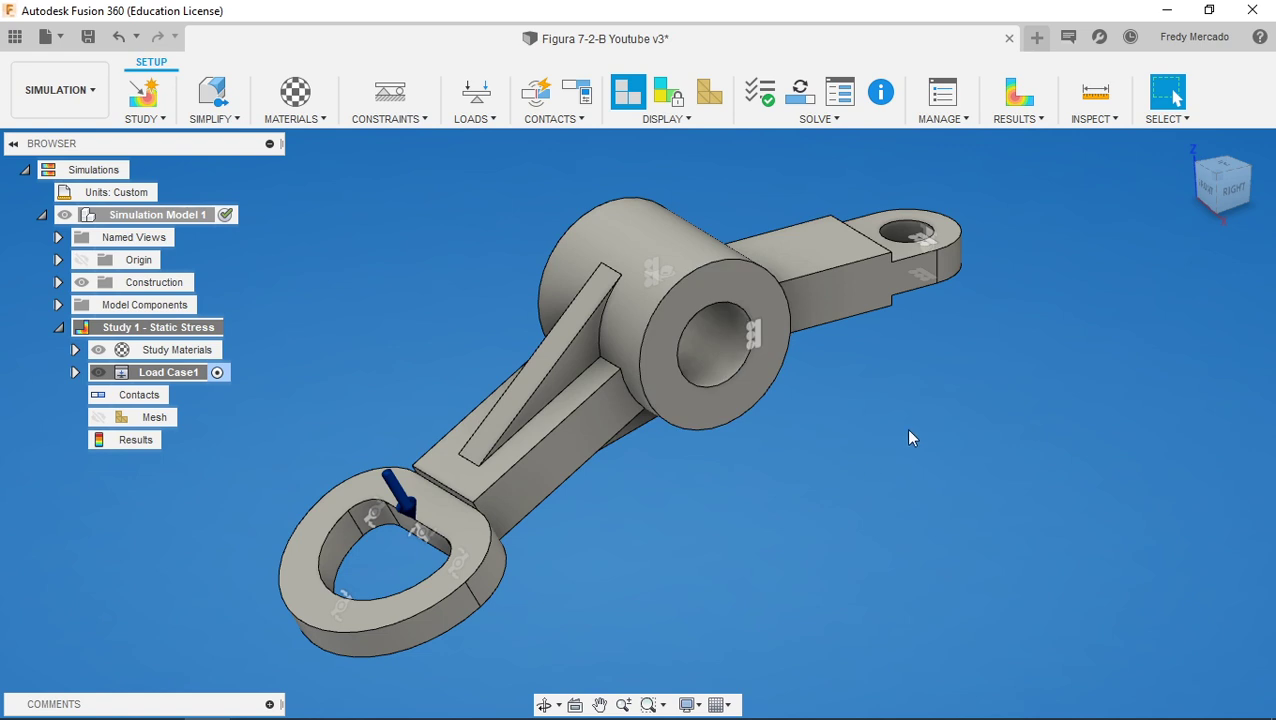
click(801, 93)
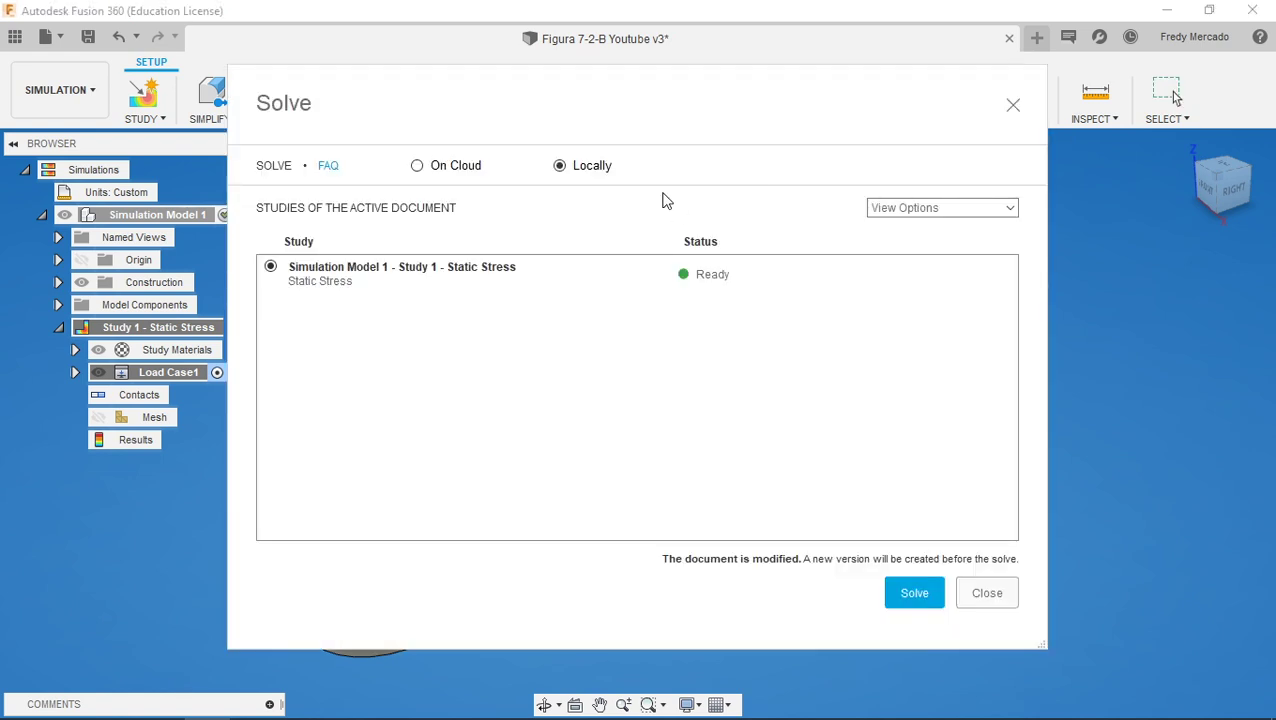
click(906, 594)
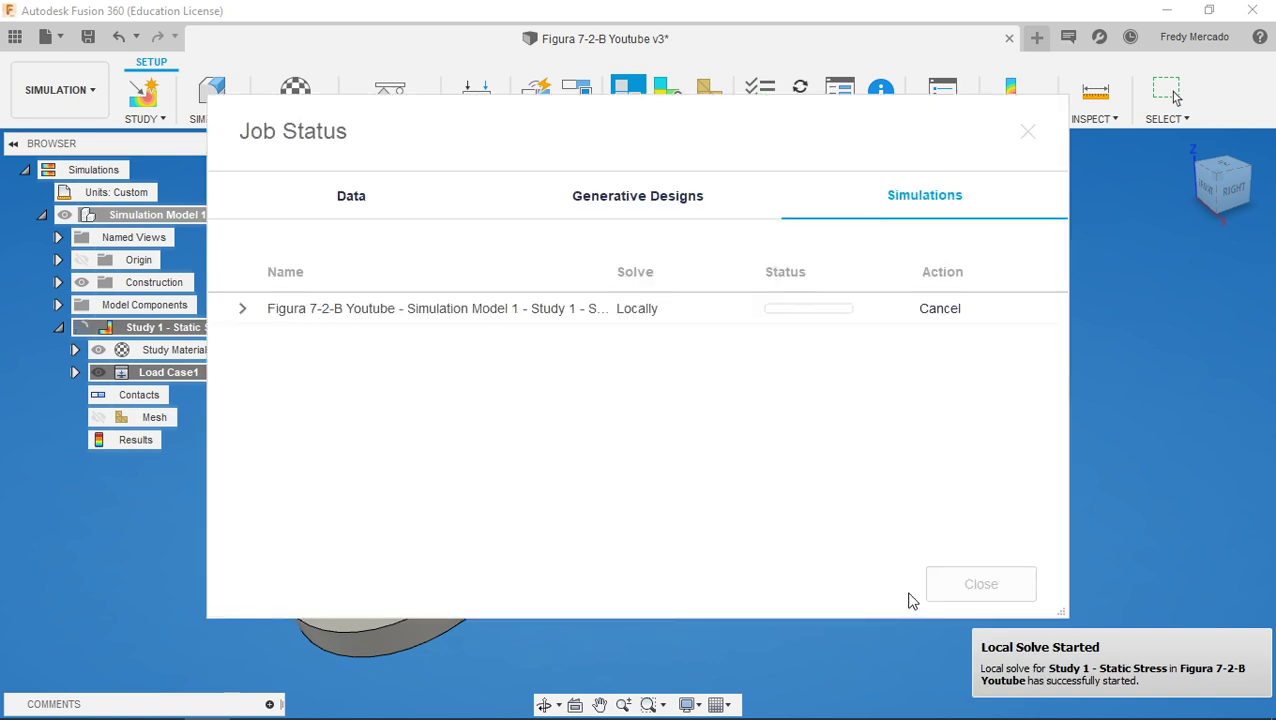
click(243, 310)
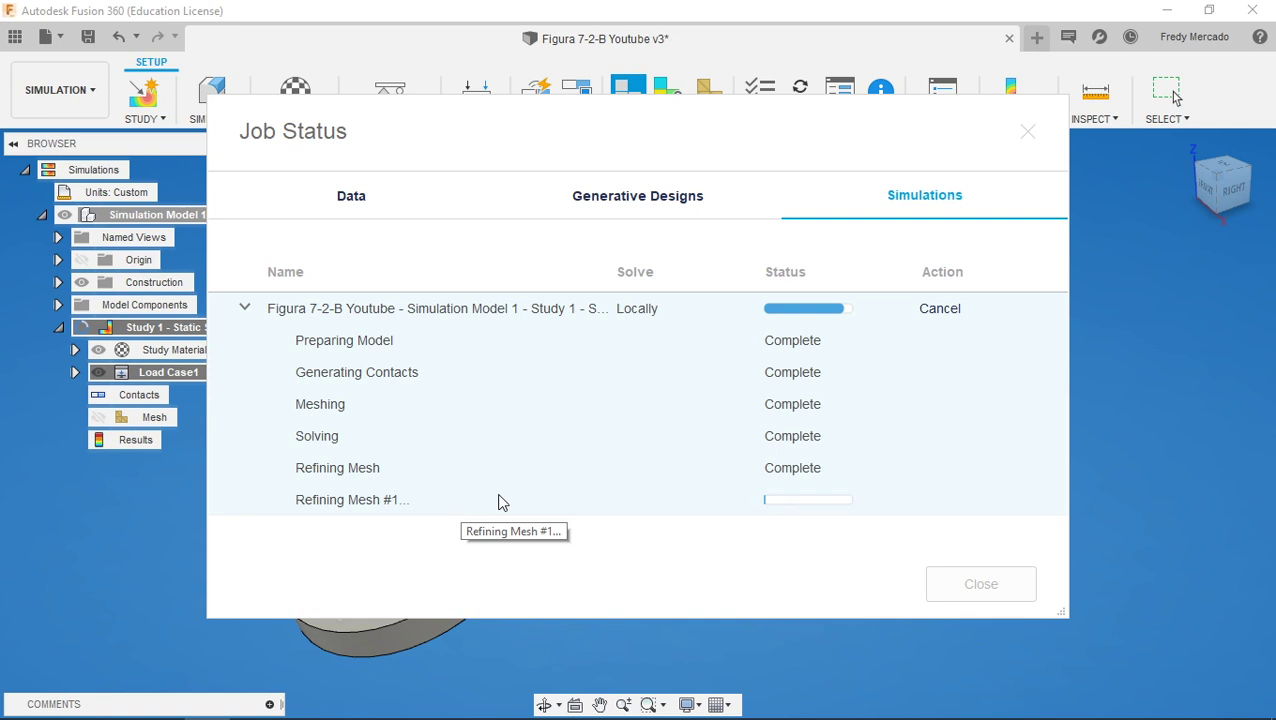
scroll(504, 499, down, 1)
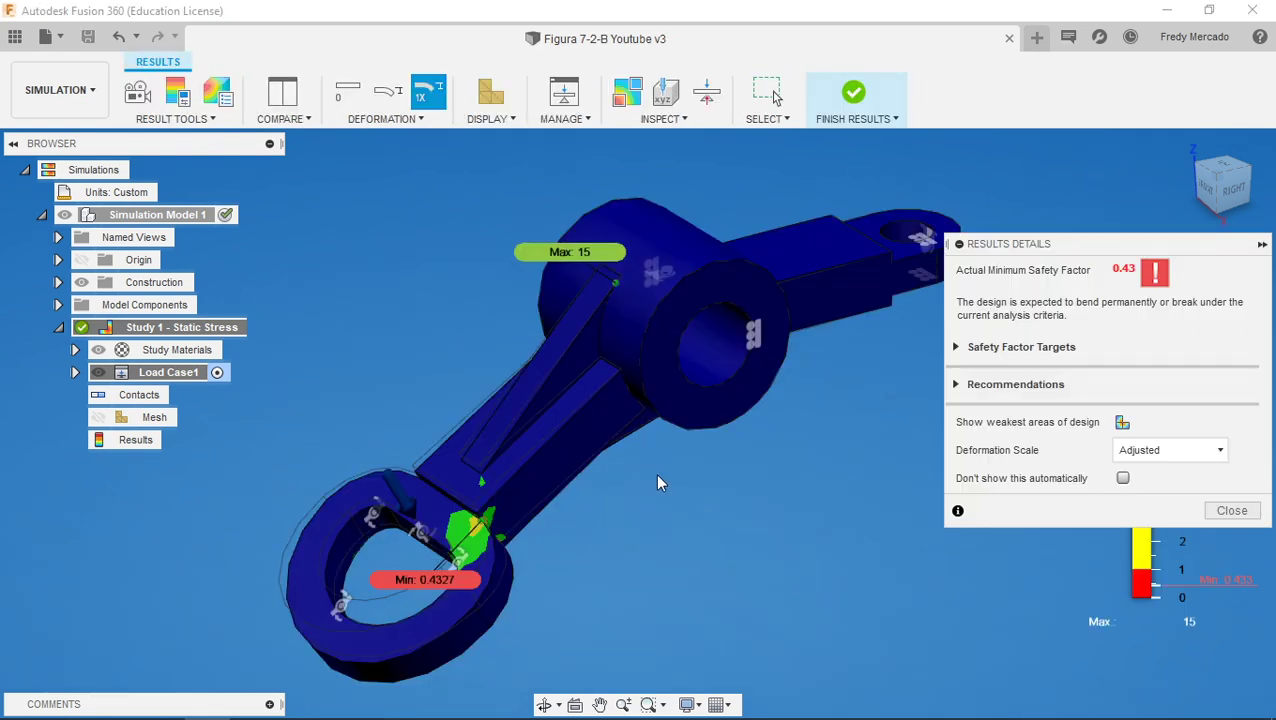
Examine the safety factor plot and the safety factor targets in the results details, then dismiss the details
shift+middle_drag(655, 473, 709, 515)
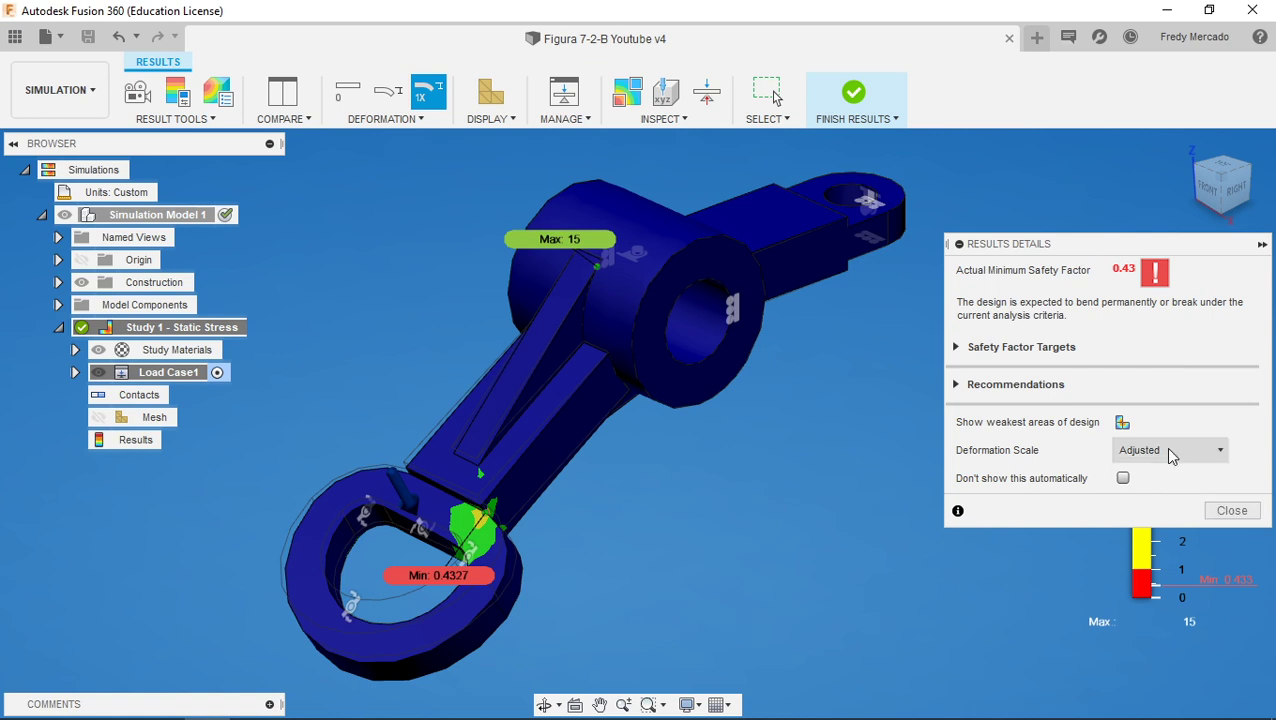
click(956, 347)
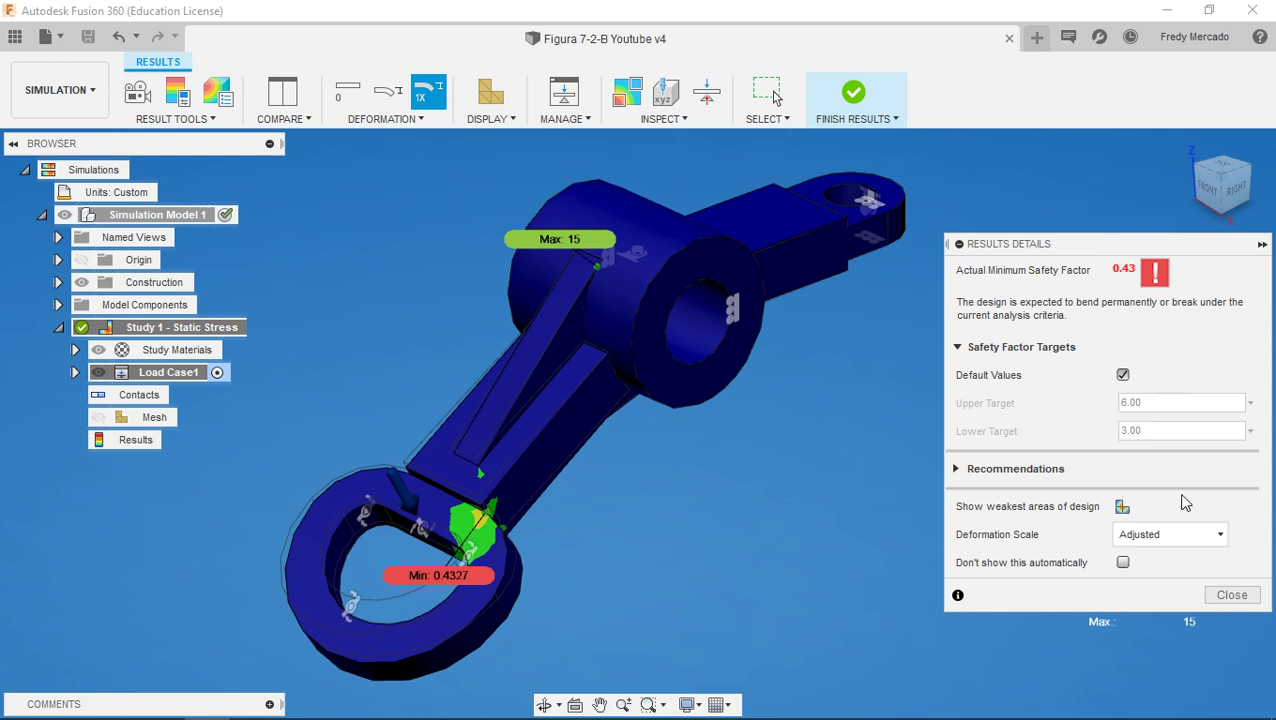
click(1232, 595)
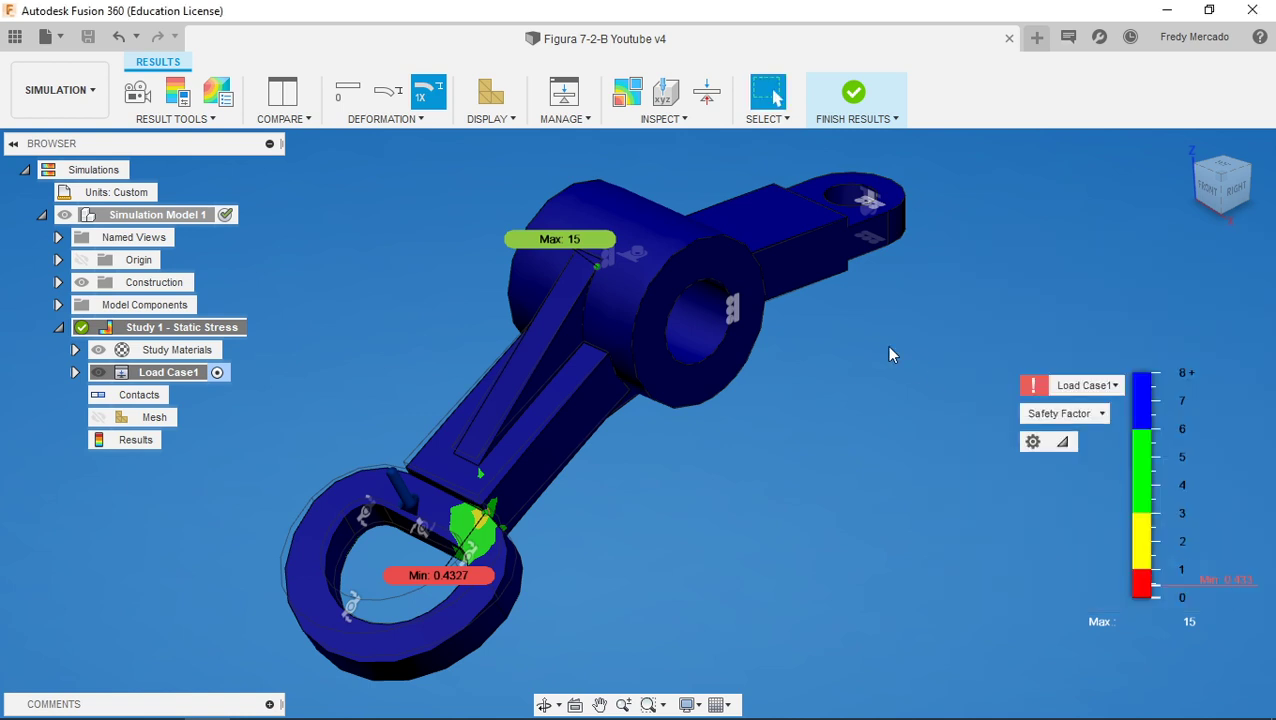
Leave the results and override the lever's Nylon 6 study material with Aluminum, checking its properties before accepting
click(75, 350)
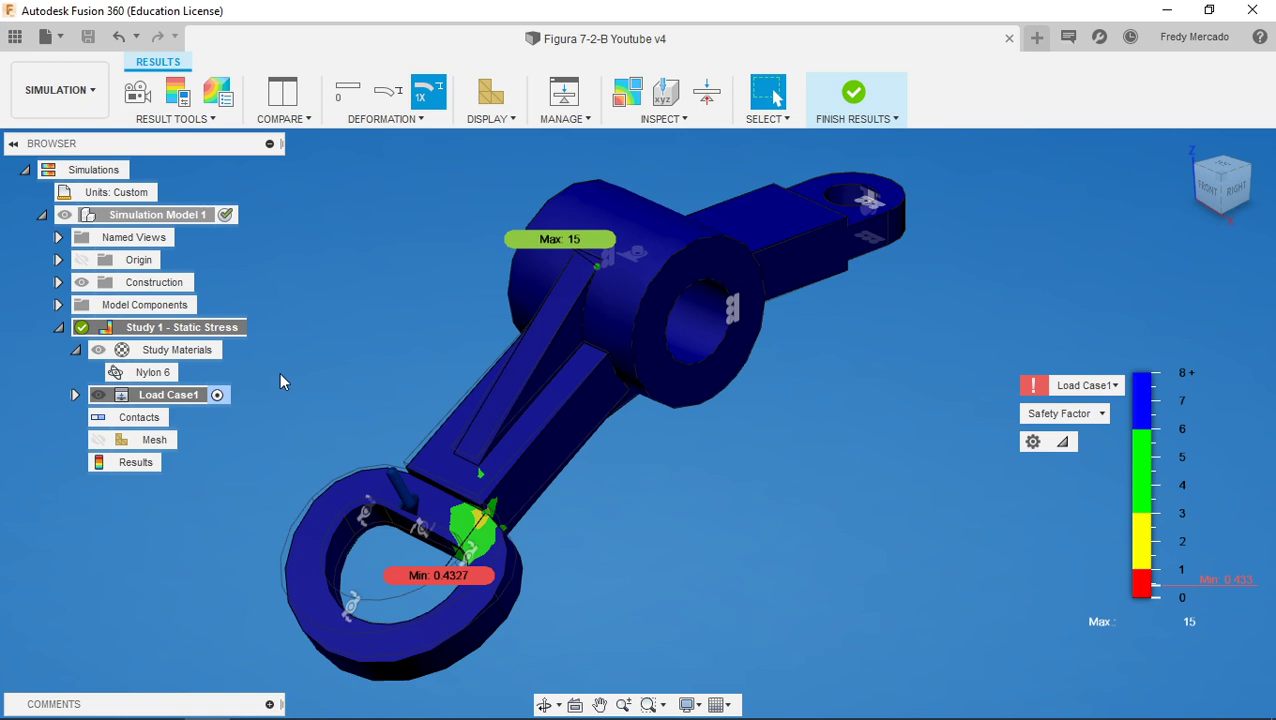
click(854, 96)
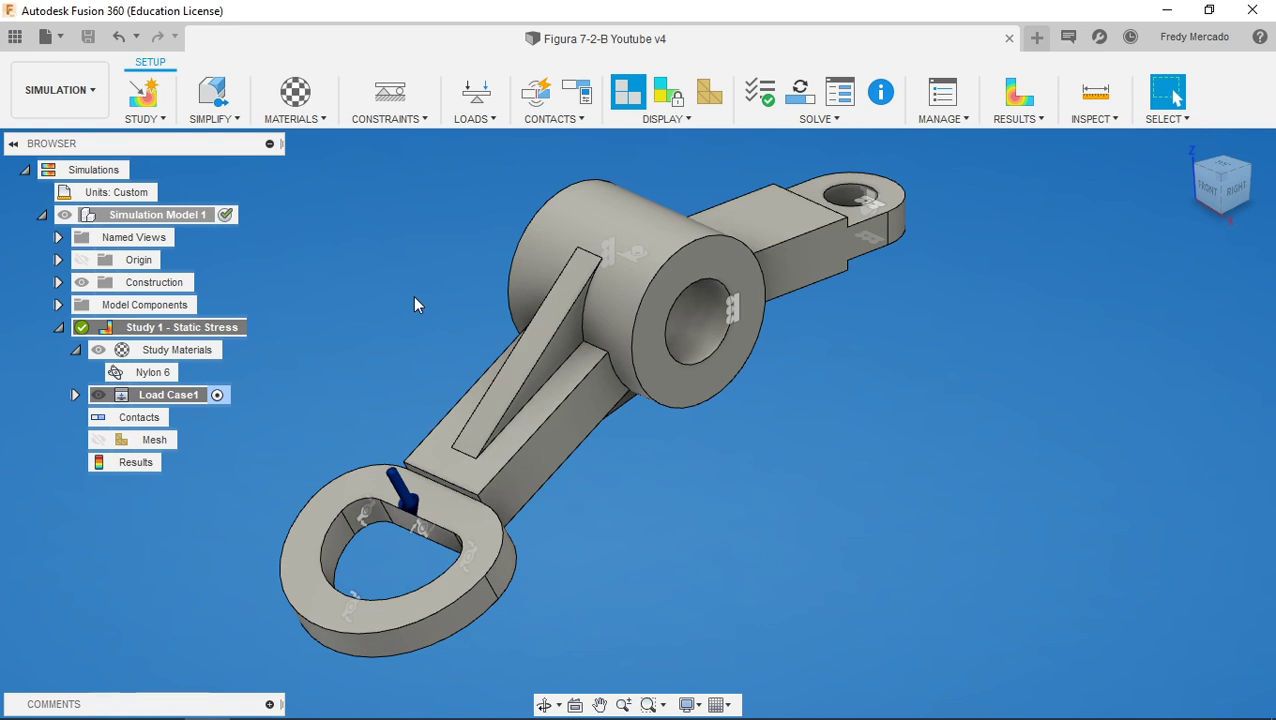
middle_drag(415, 303, 477, 310)
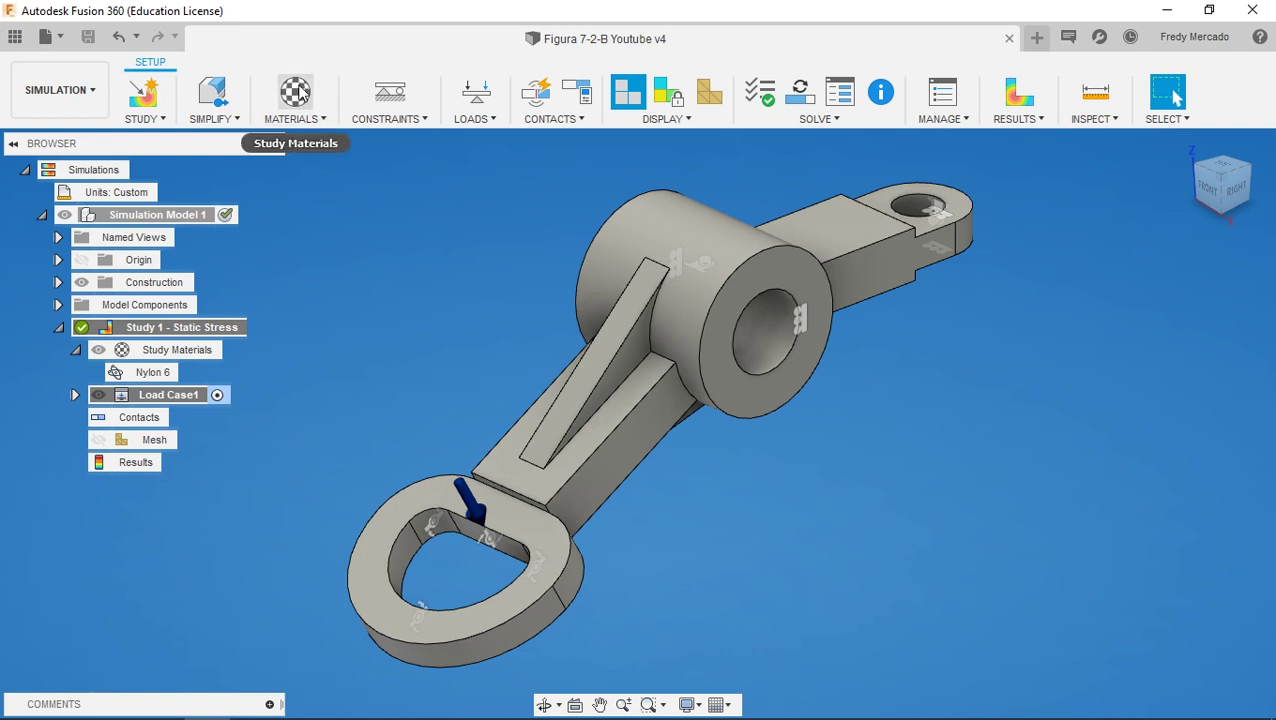
click(295, 95)
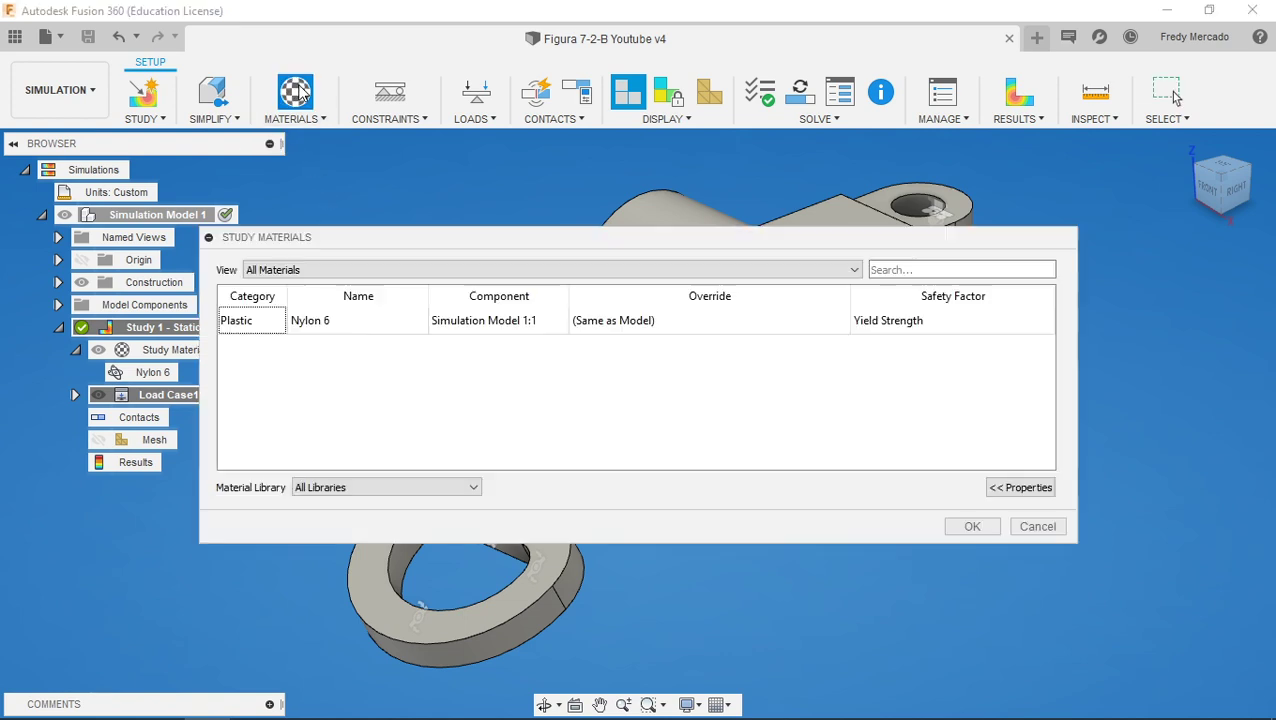
click(836, 324)
click(840, 324)
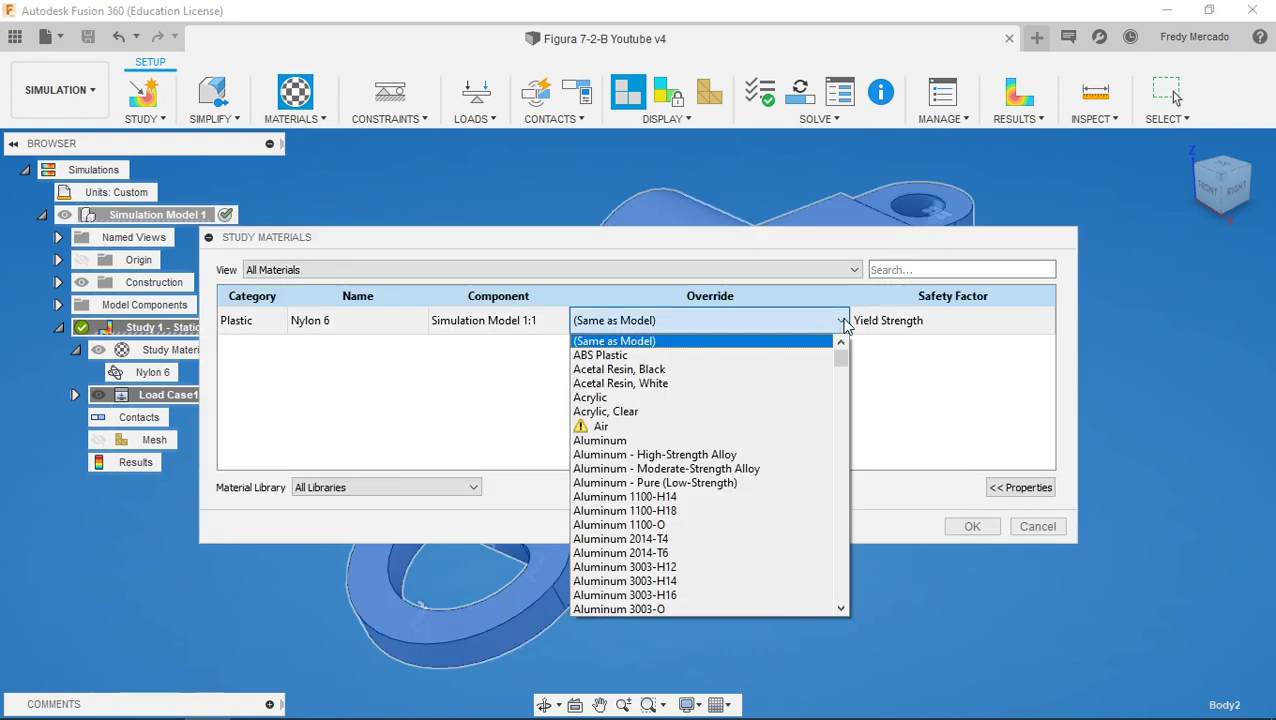
scroll(736, 528, down, 10)
scroll(736, 530, down, 4)
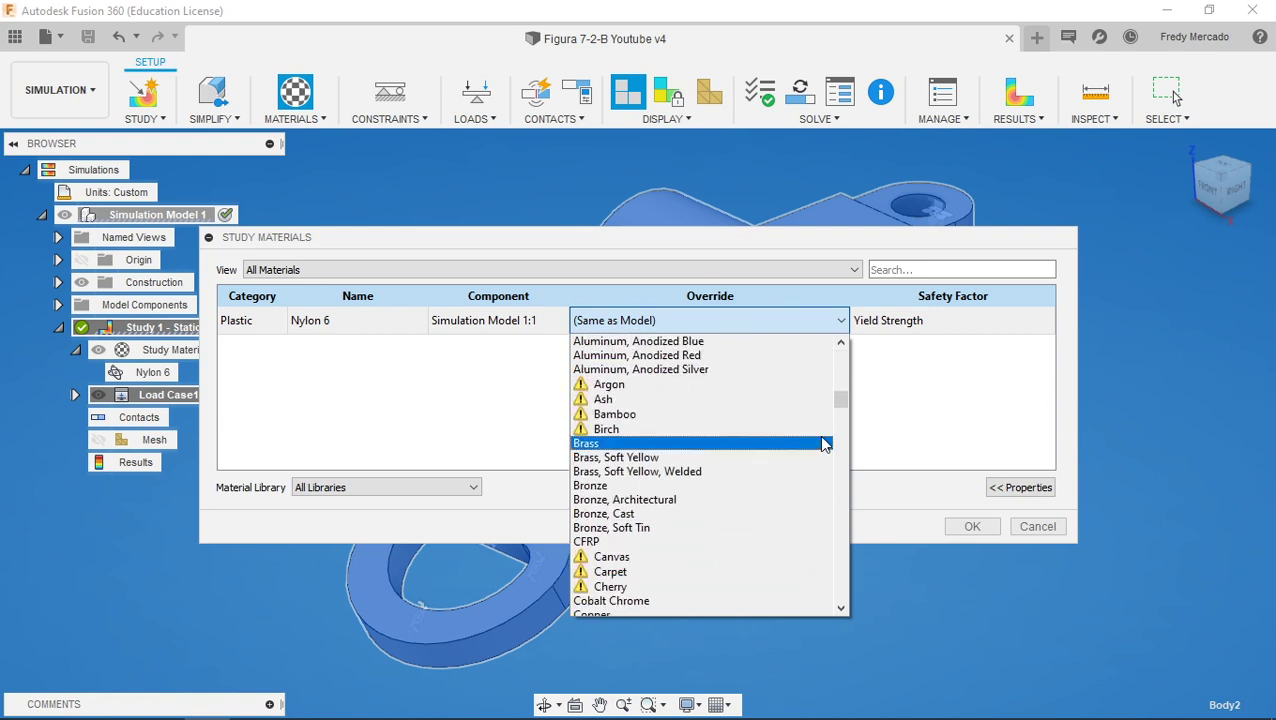
scroll(820, 432, down, 1)
scroll(784, 442, up, 2)
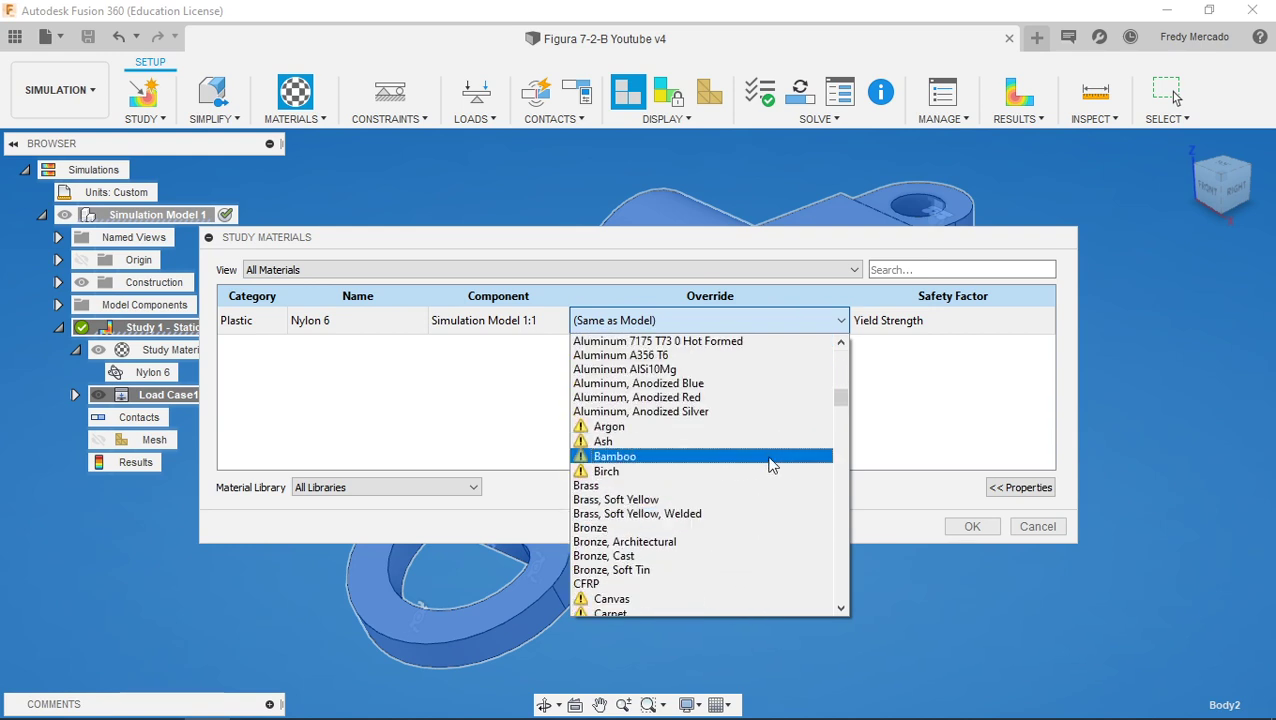
scroll(760, 474, up, 2)
scroll(731, 498, up, 2)
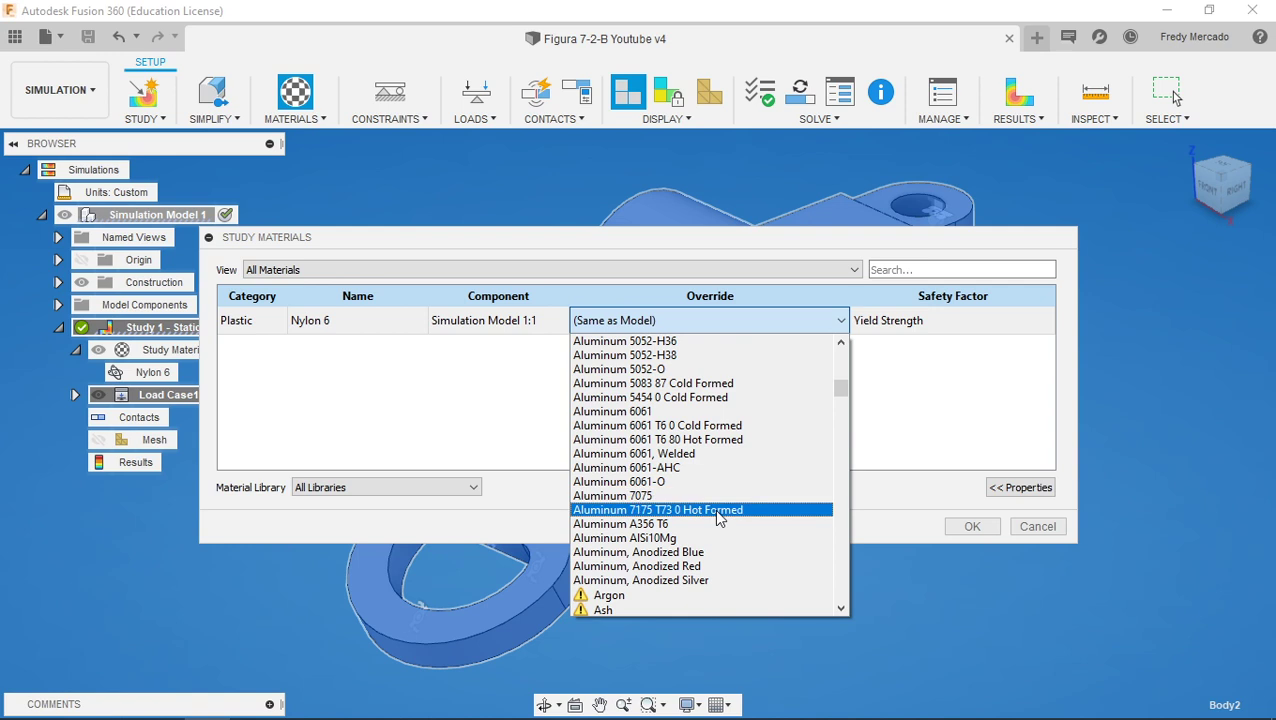
scroll(718, 522, up, 8)
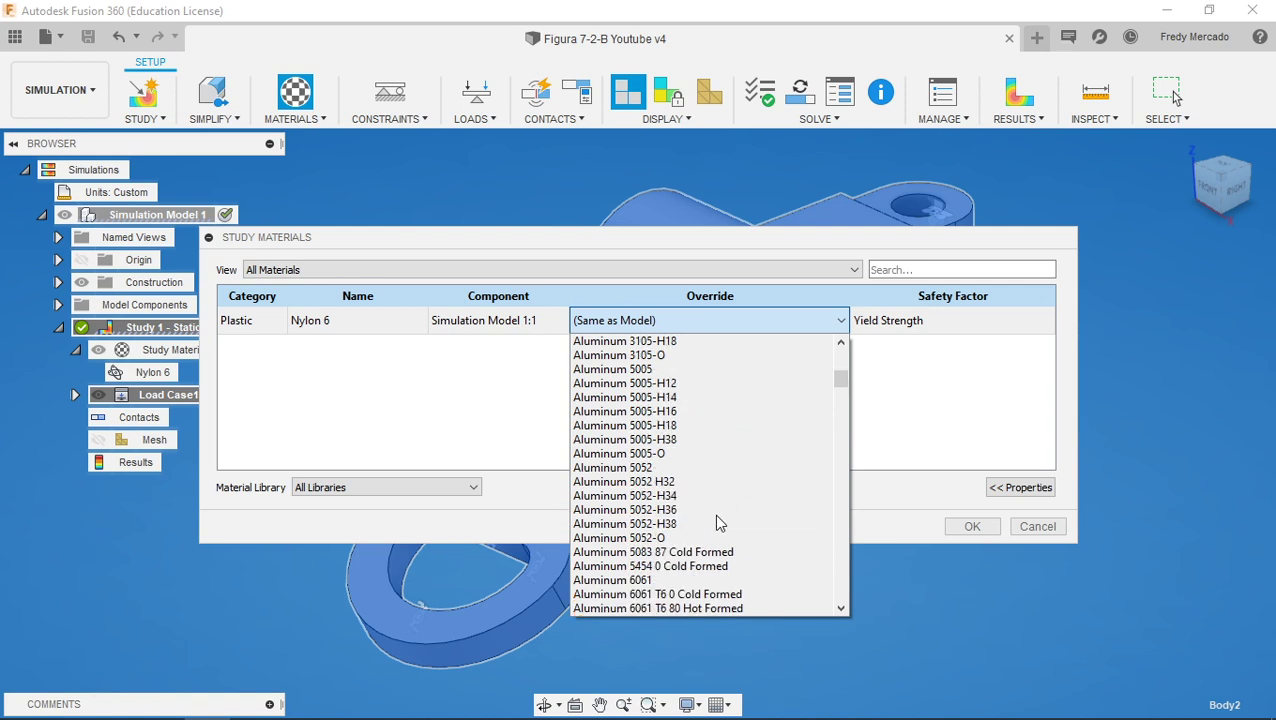
click(685, 440)
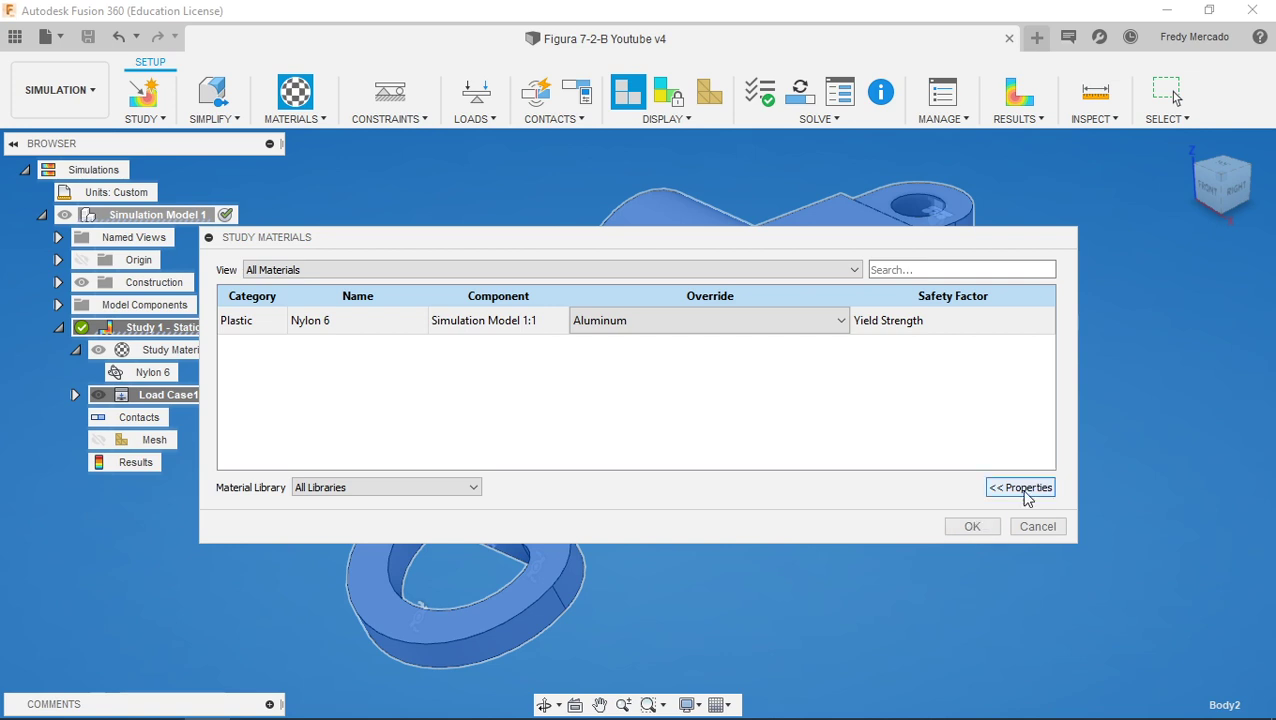
click(1020, 490)
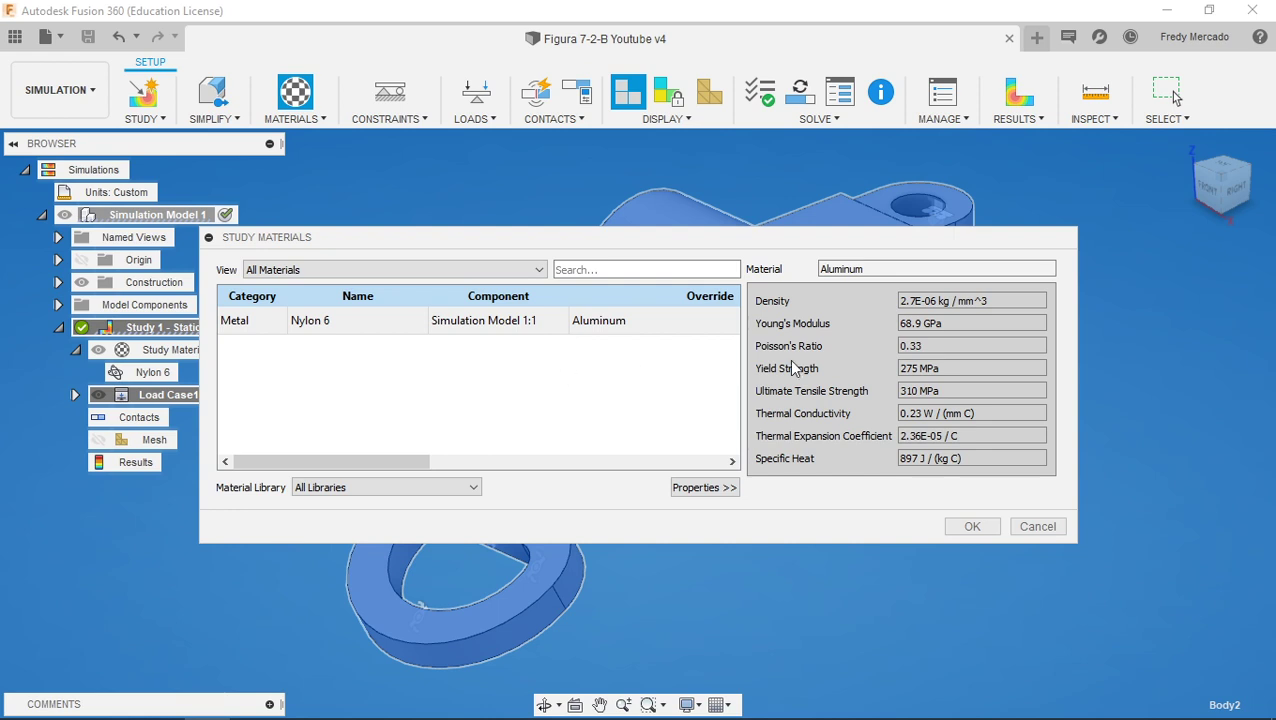
click(970, 527)
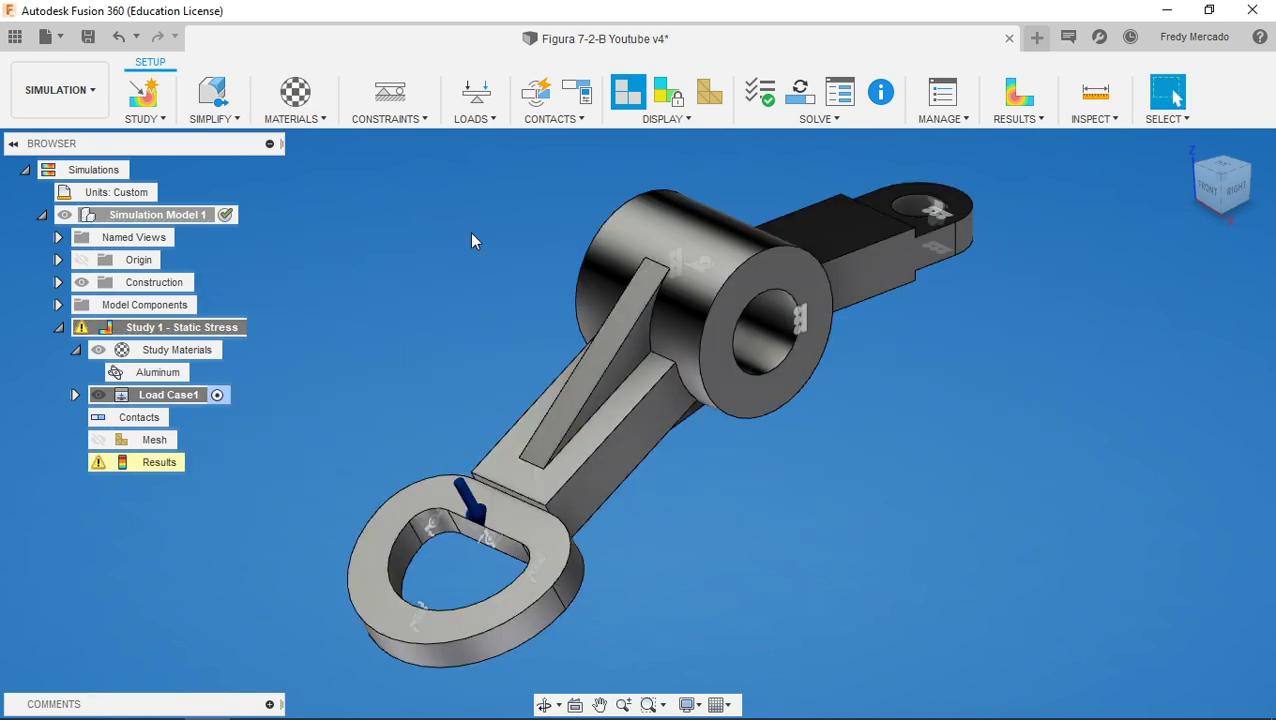
Solve the static stress study locally again with the Aluminum material, following the mesh refinement stages
click(800, 92)
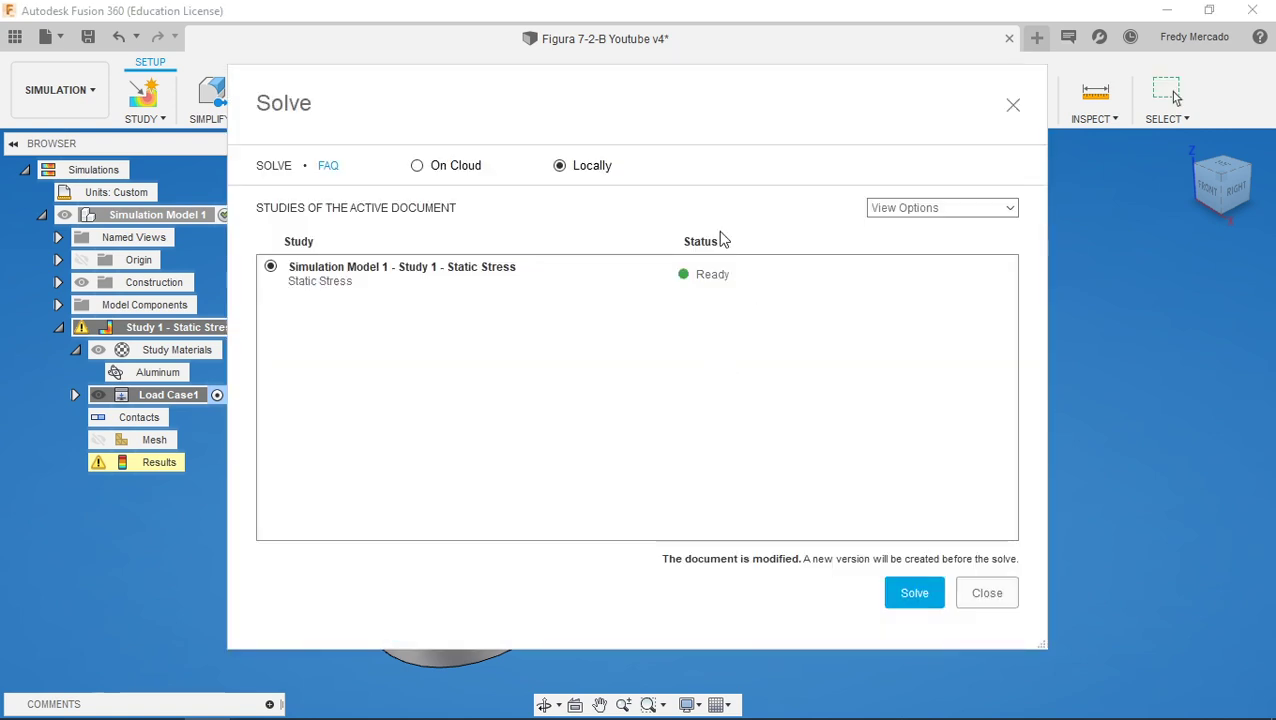
click(910, 588)
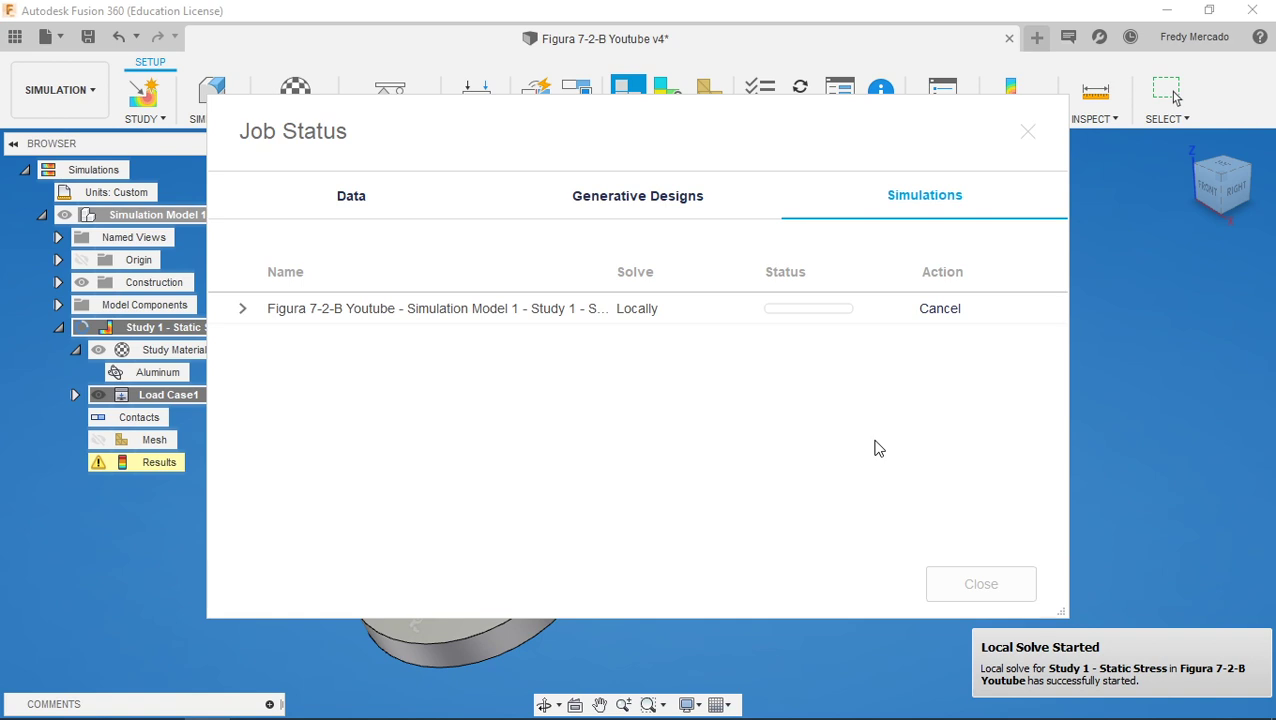
click(243, 309)
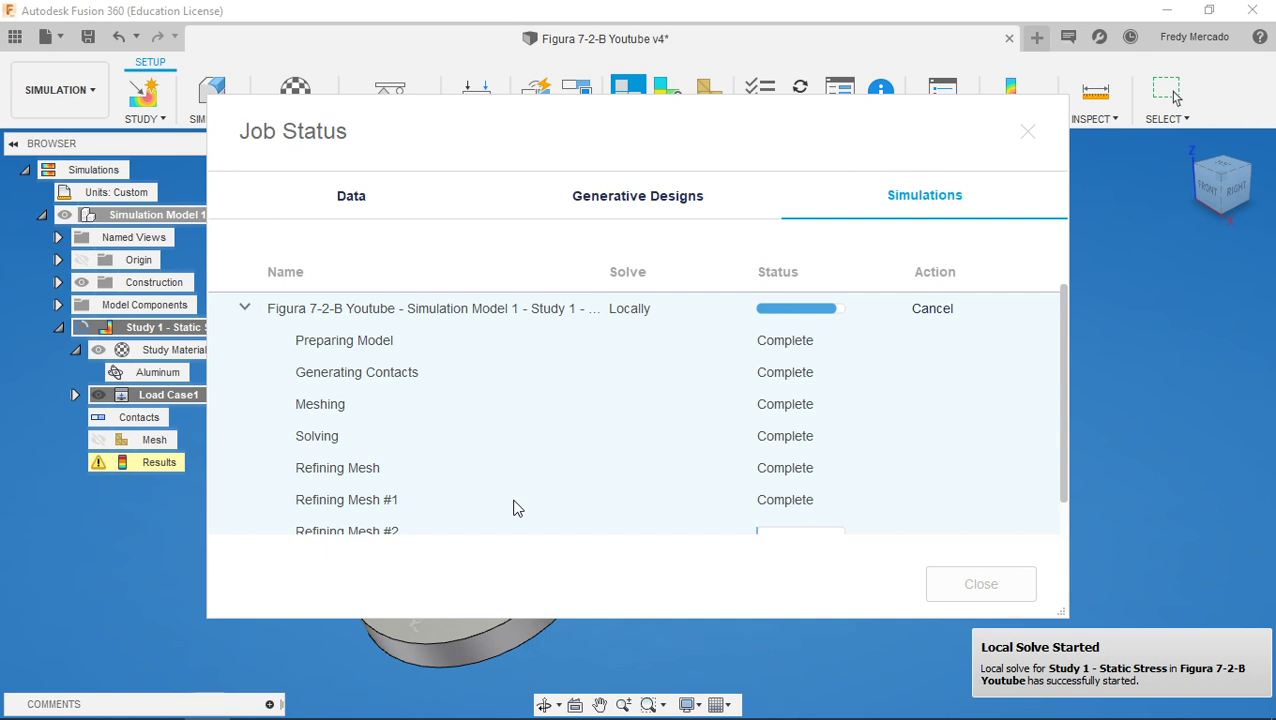
scroll(545, 472, down, 2)
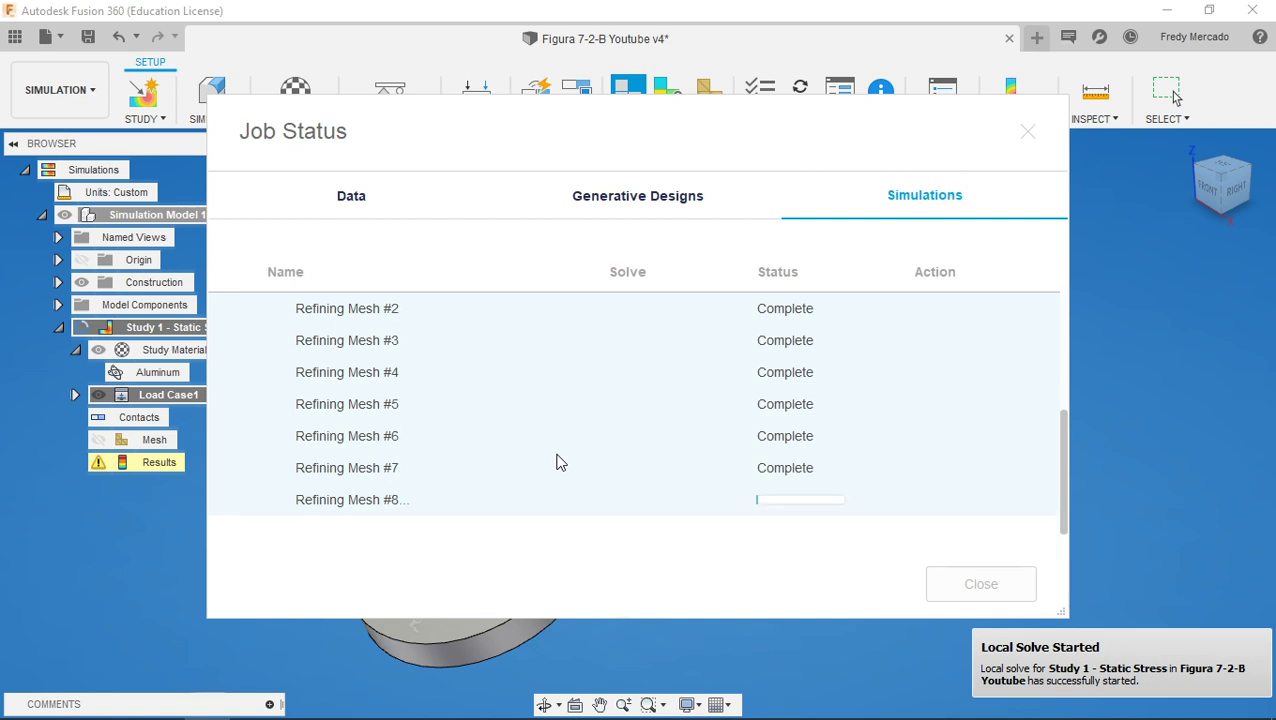
key(Escape)
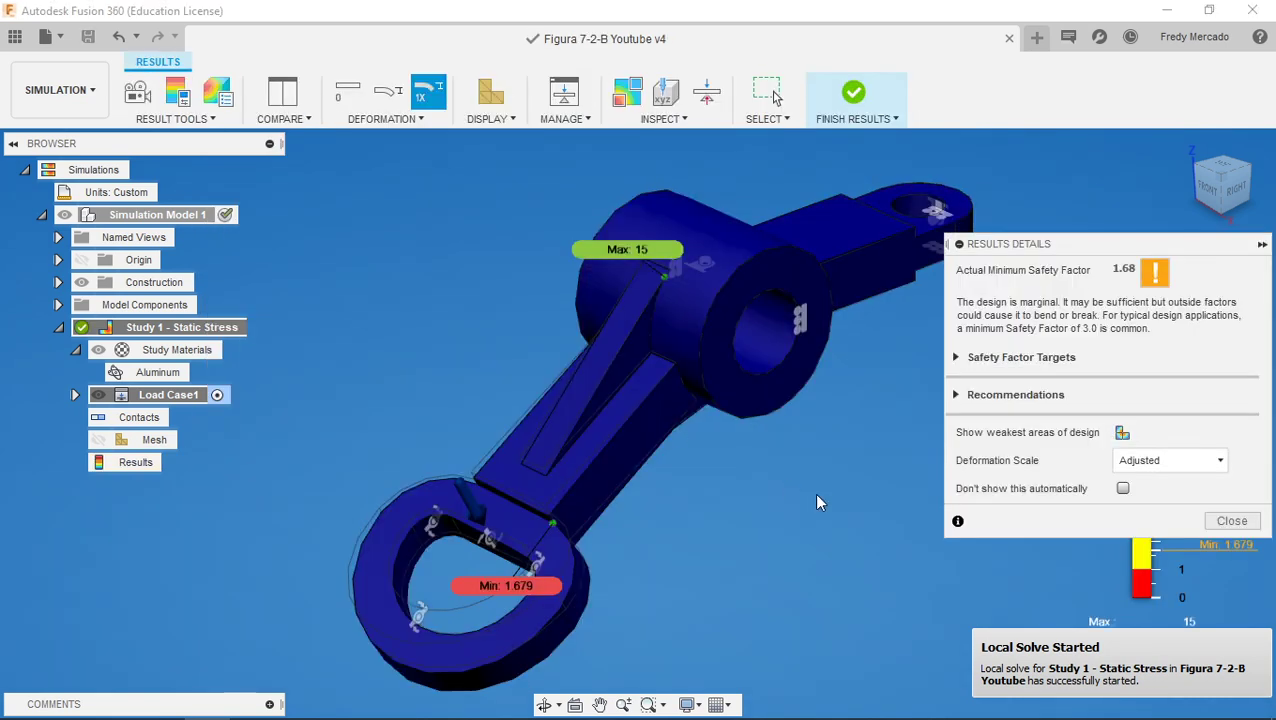
Dismiss the results details and examine the minimum safety factor location where the arm meets the D-shaped ring
middle_drag(813, 492, 748, 473)
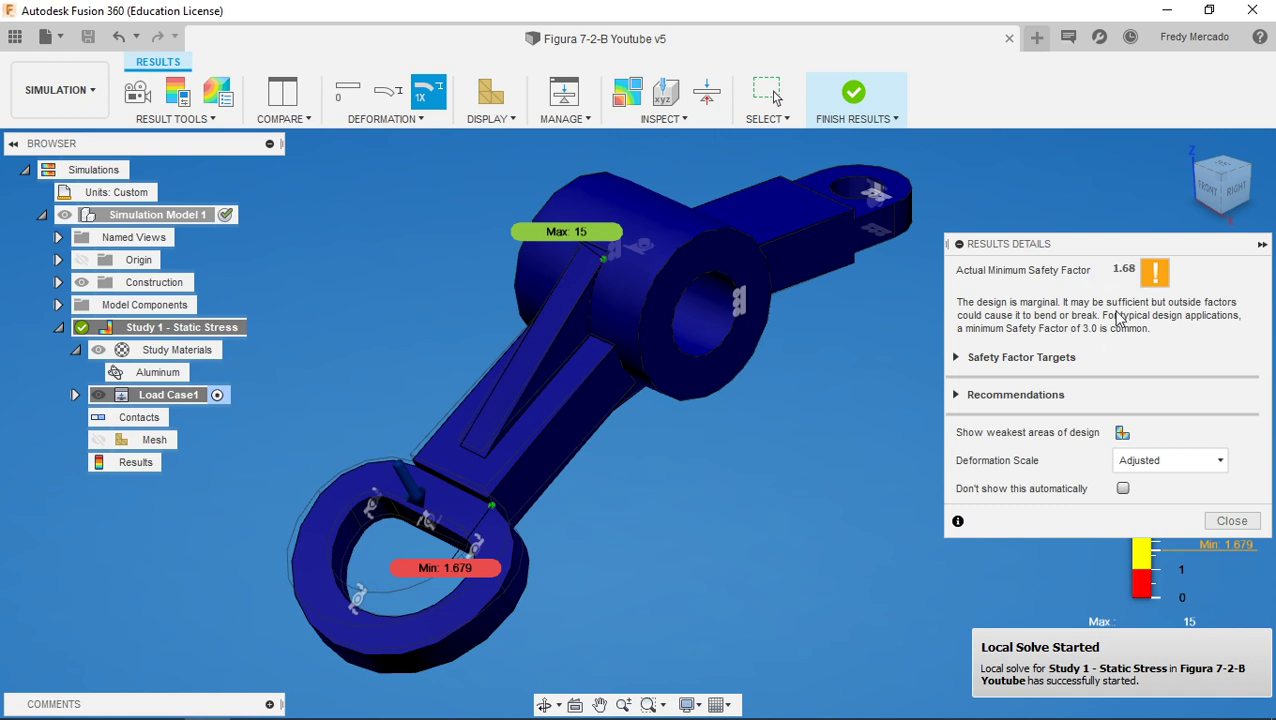
click(1232, 522)
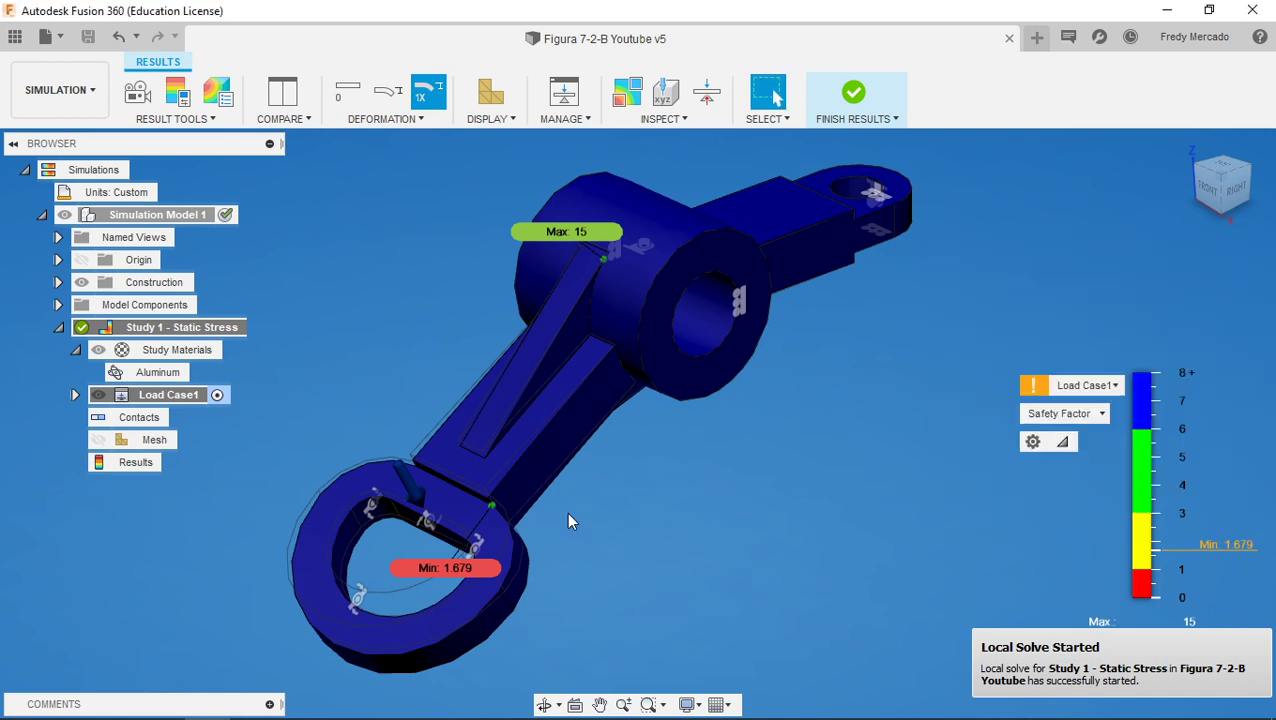
scroll(452, 521, up, 10)
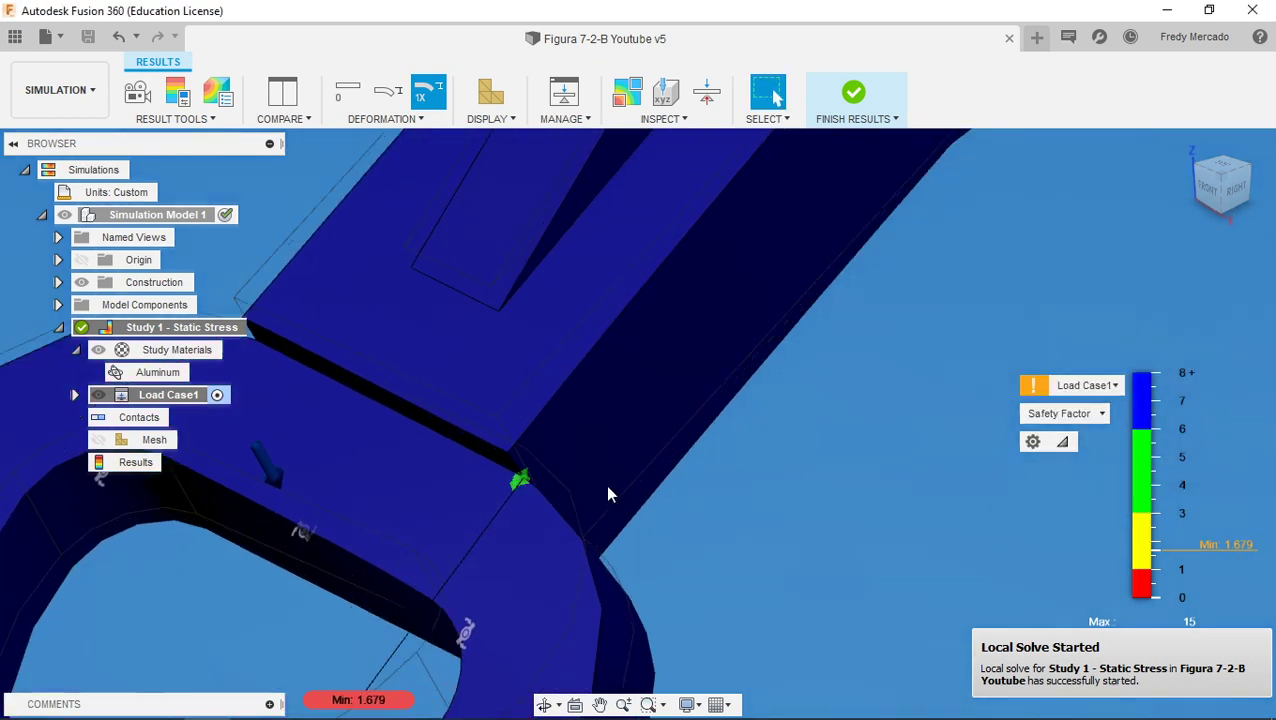
scroll(521, 432, down, 3)
scroll(633, 383, down, 4)
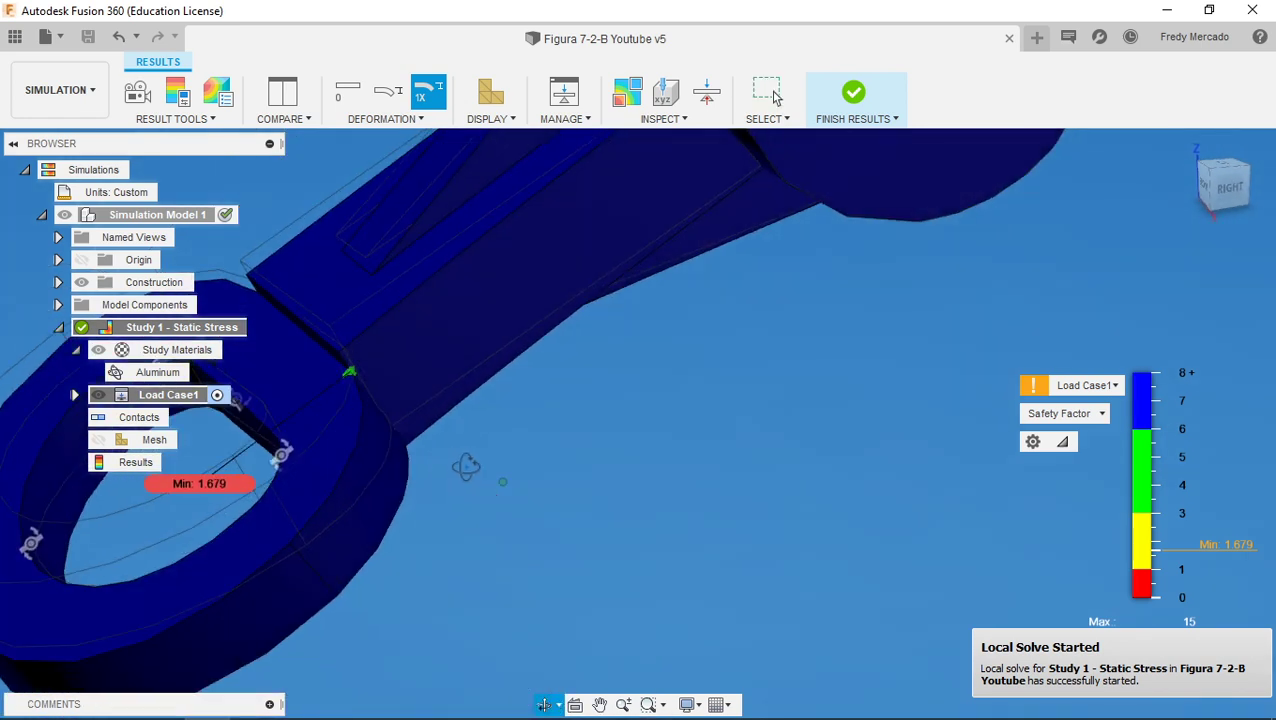
shift+middle_drag(588, 418, 458, 464)
scroll(458, 466, up, 10)
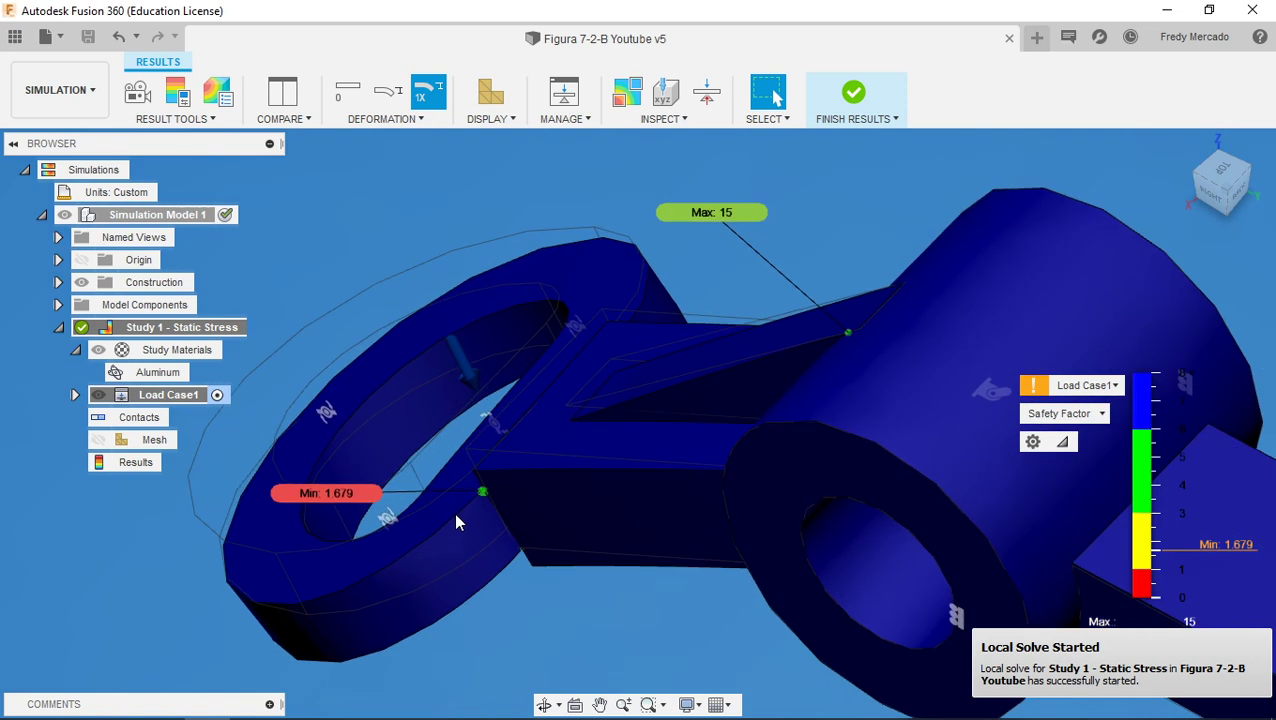
scroll(503, 480, down, 5)
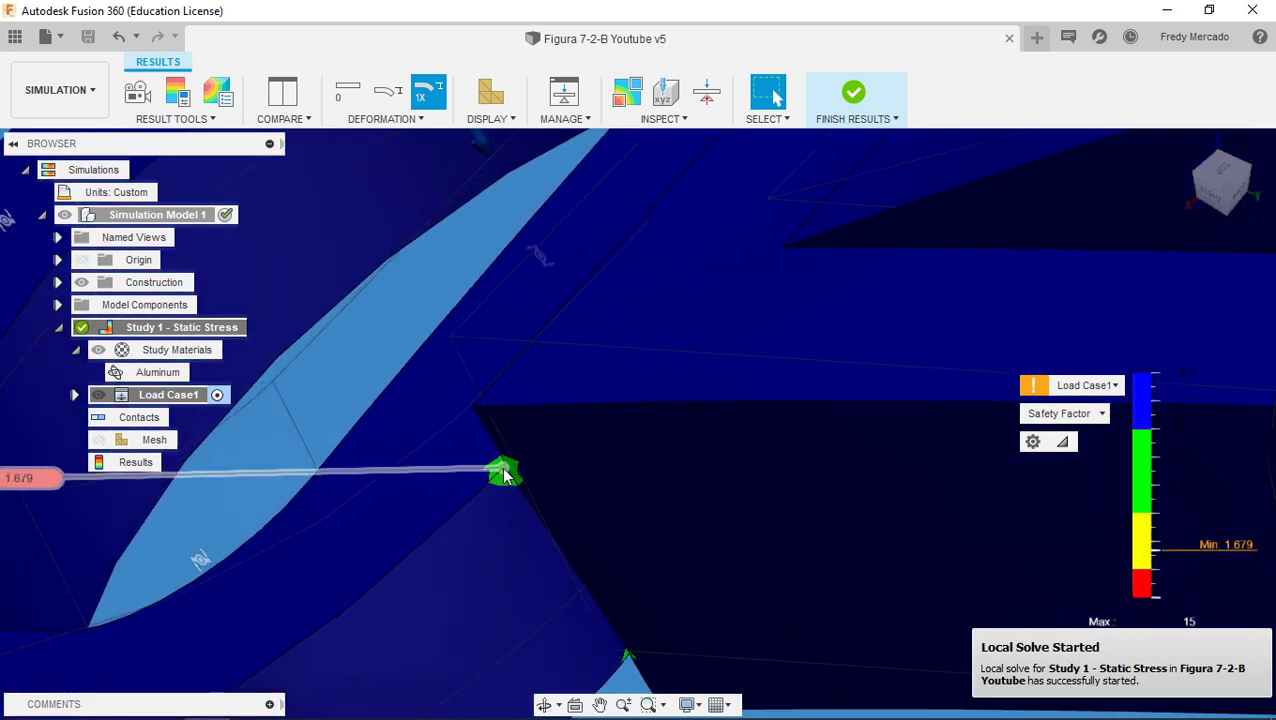
scroll(495, 476, down, 2)
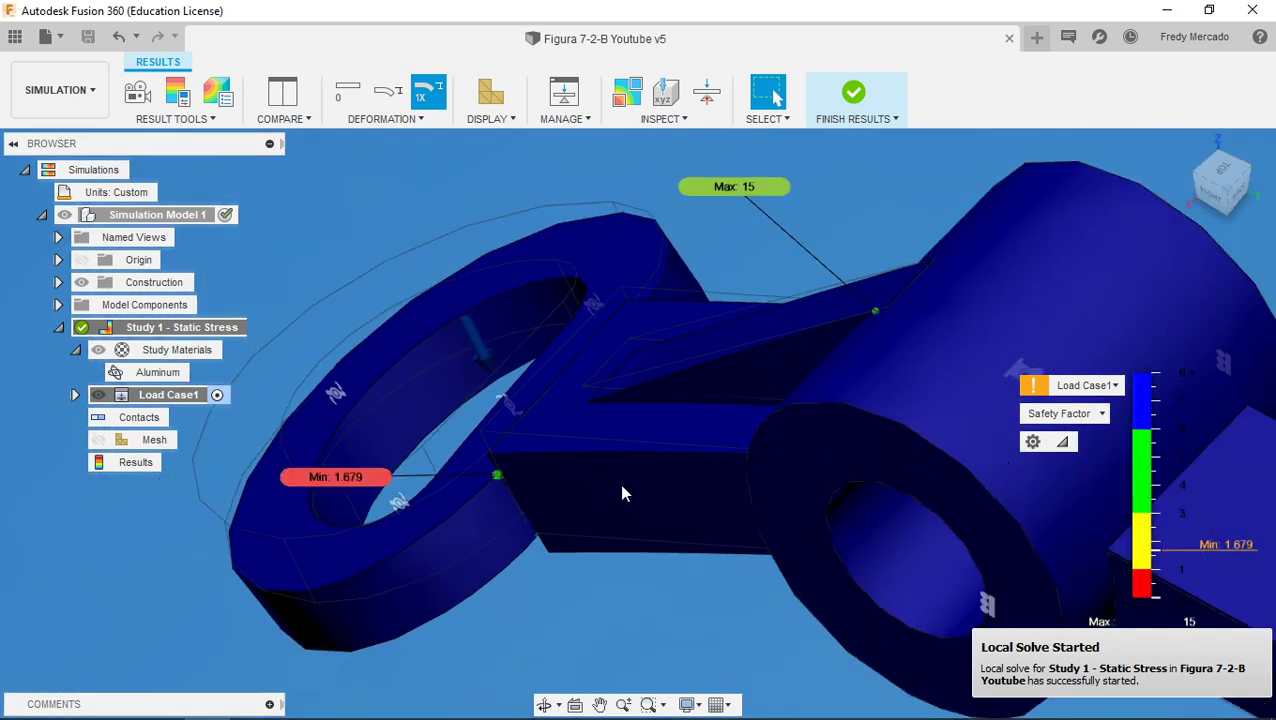
shift+middle_drag(621, 488, 406, 530)
scroll(318, 585, down, 4)
shift+middle_drag(318, 593, 573, 390)
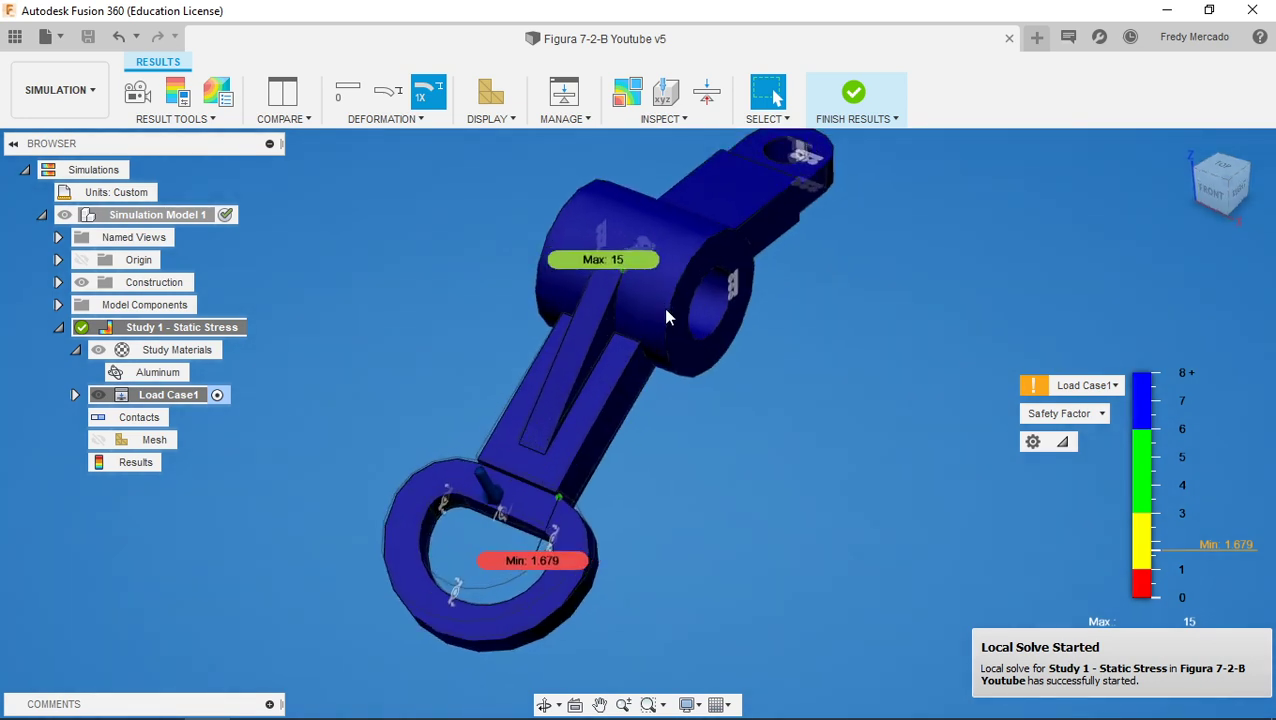
shift+middle_drag(663, 307, 658, 347)
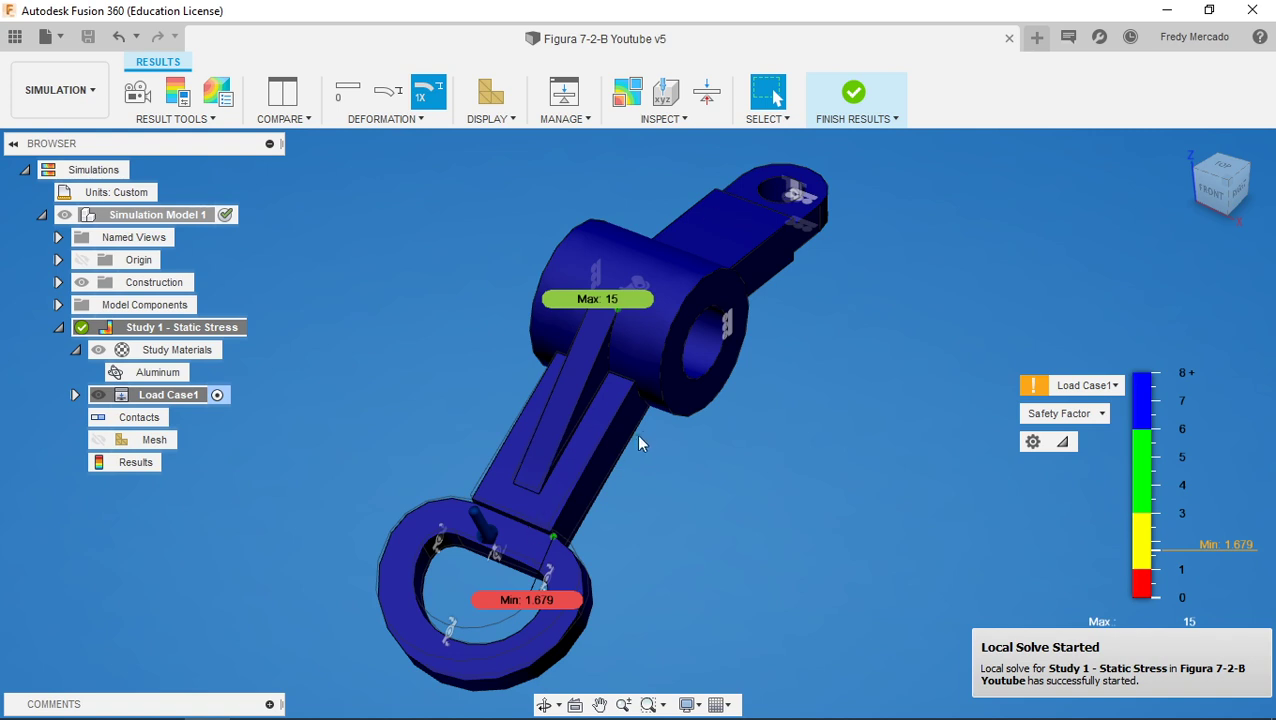
Switch the result plot from safety factor to stress
click(1065, 413)
click(1077, 454)
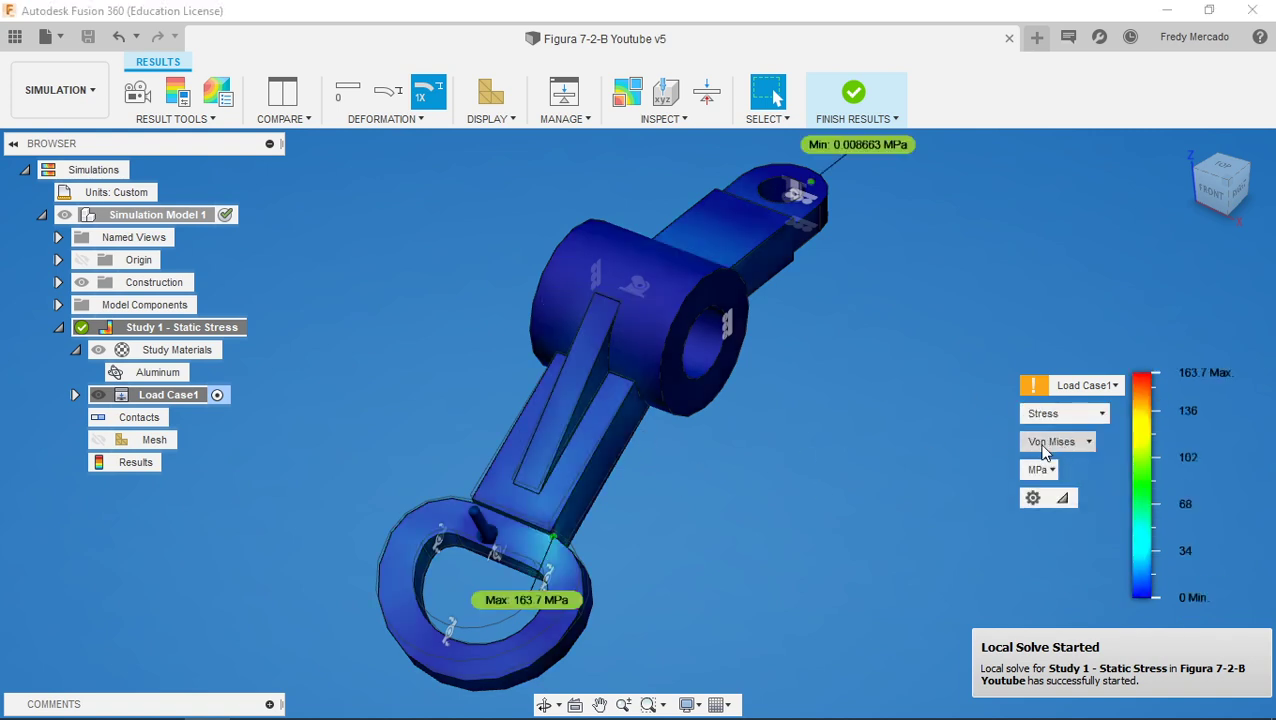
Switch the lever's result plot from stress back to safety factor
mouse_move(627, 502)
shift+middle_down()
mouse_move(605, 477)
mouse_move(614, 498)
shift+middle_up()
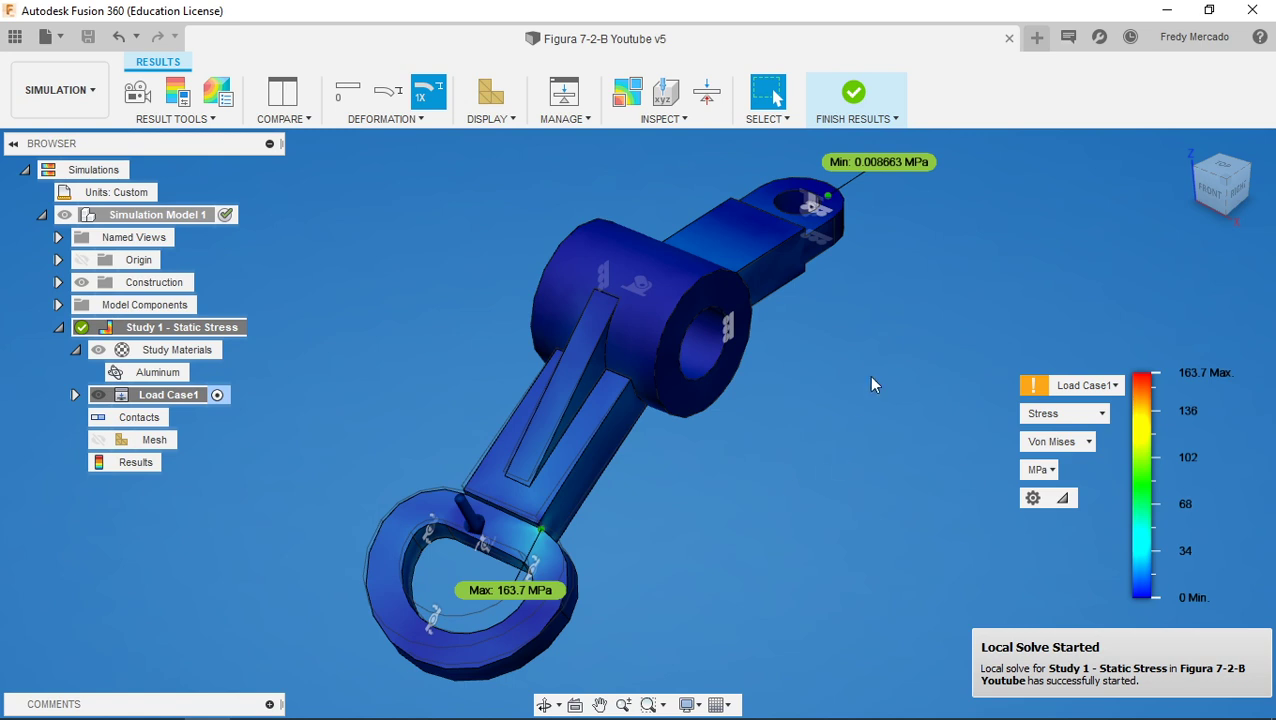
click(1100, 415)
click(1086, 436)
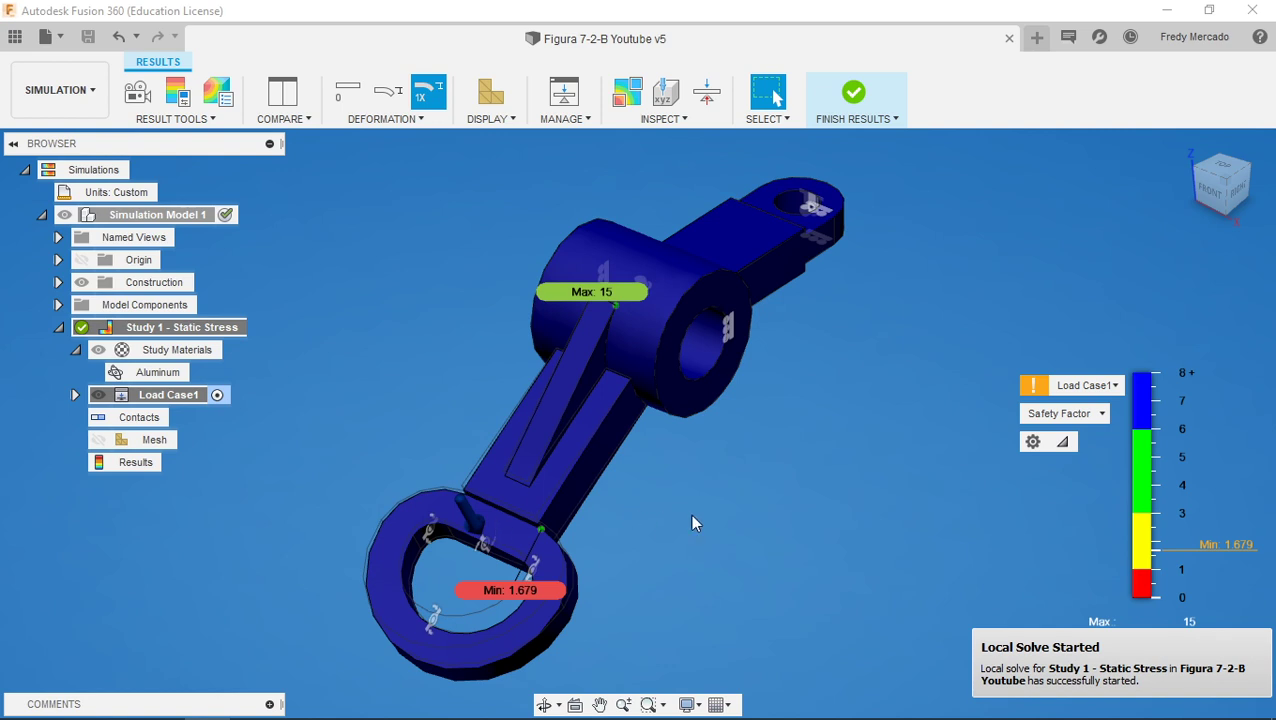
middle_drag(682, 512, 683, 493)
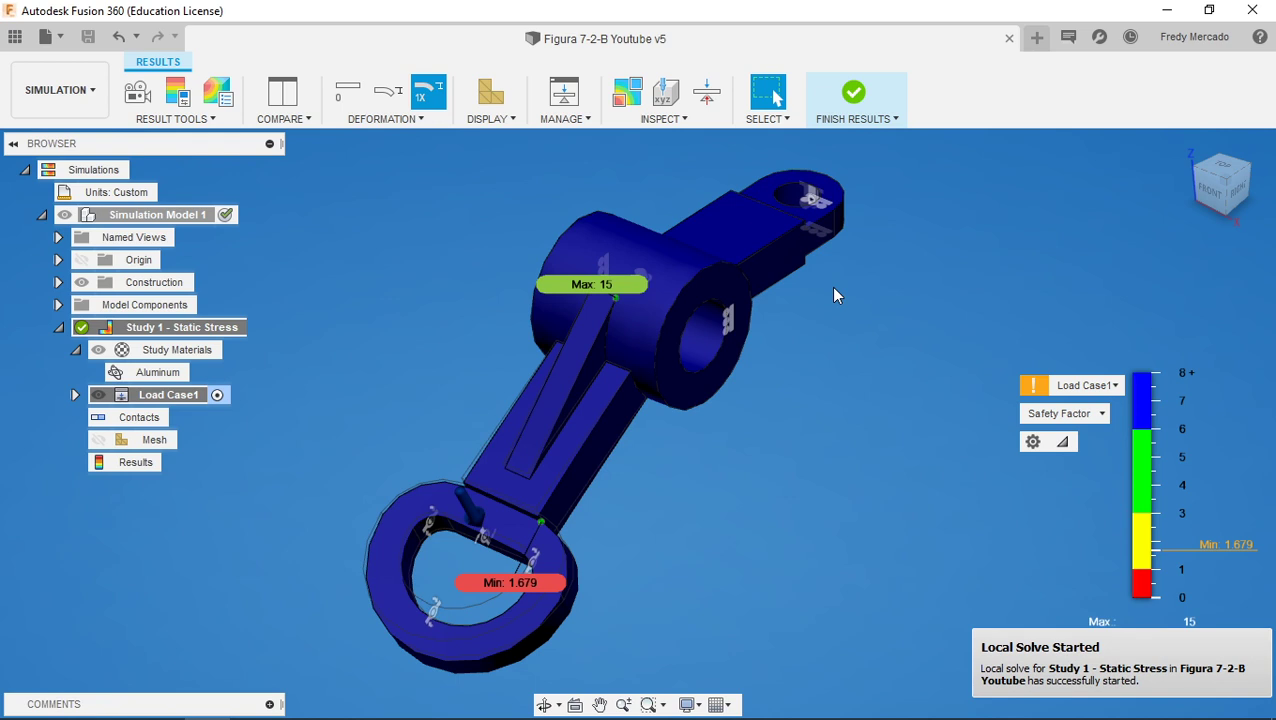
Leave the simulation results and switch from the Simulation workspace to the Design workspace
click(854, 94)
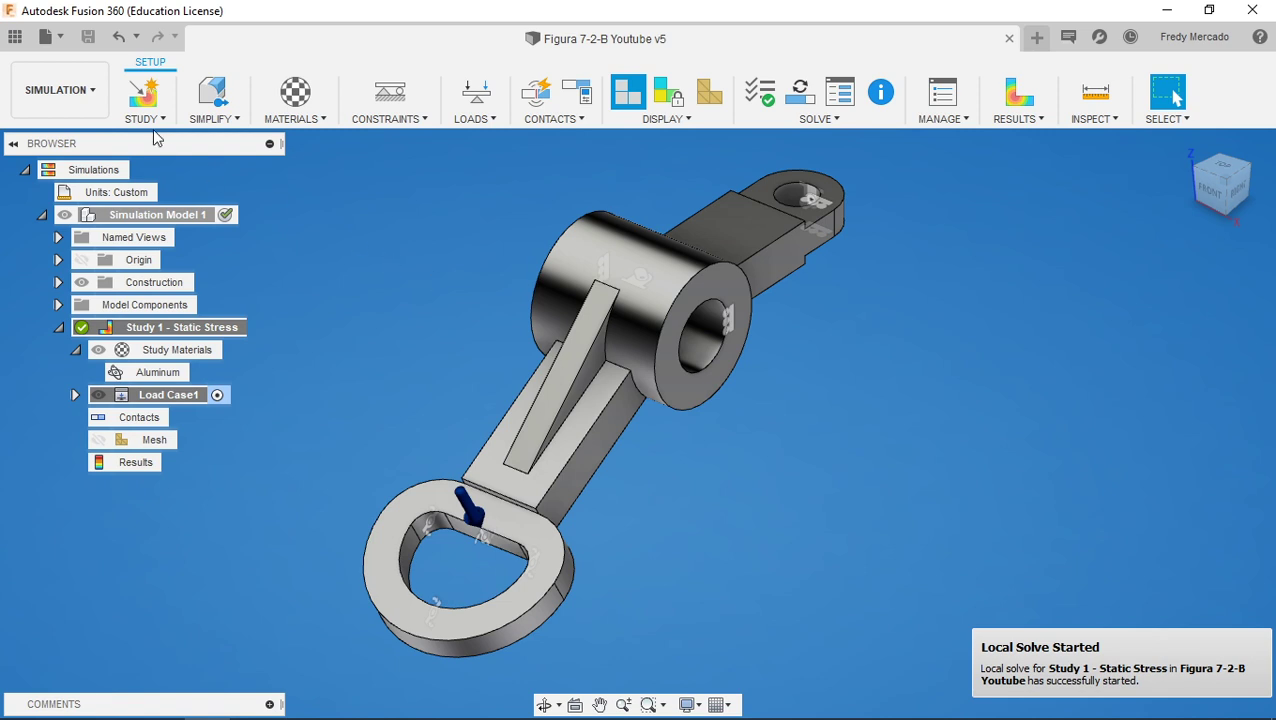
click(90, 90)
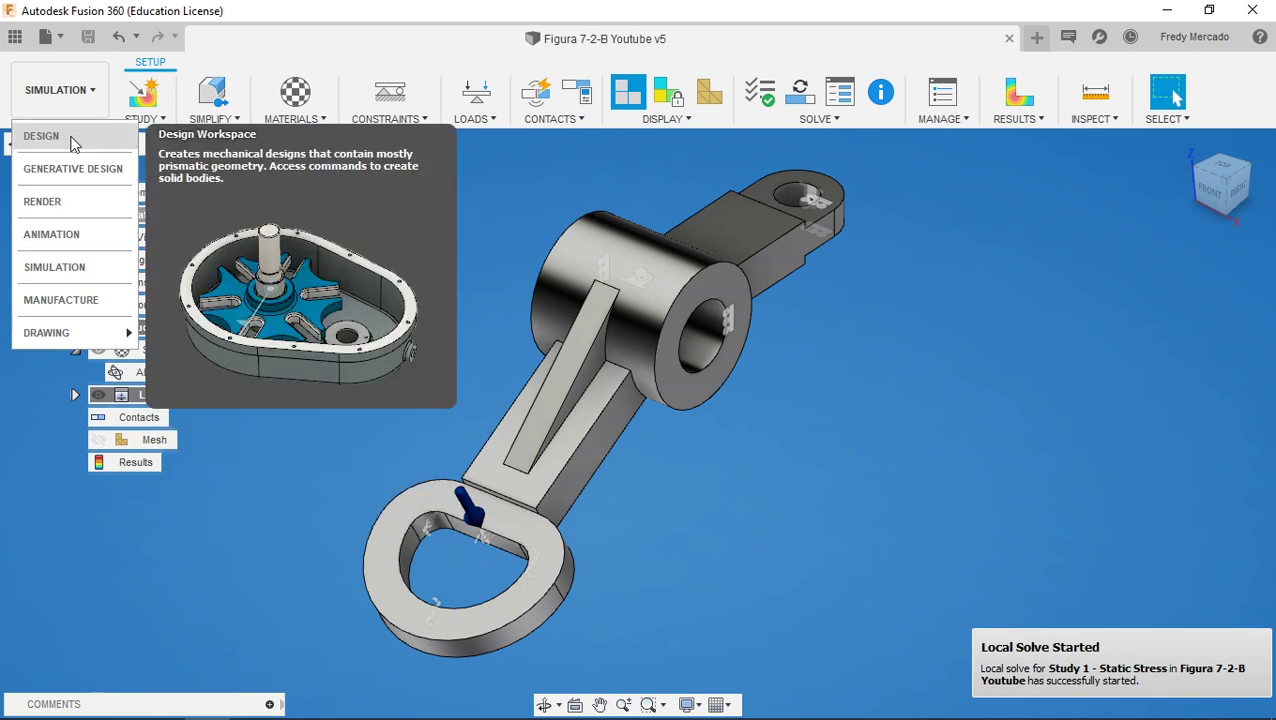
click(42, 136)
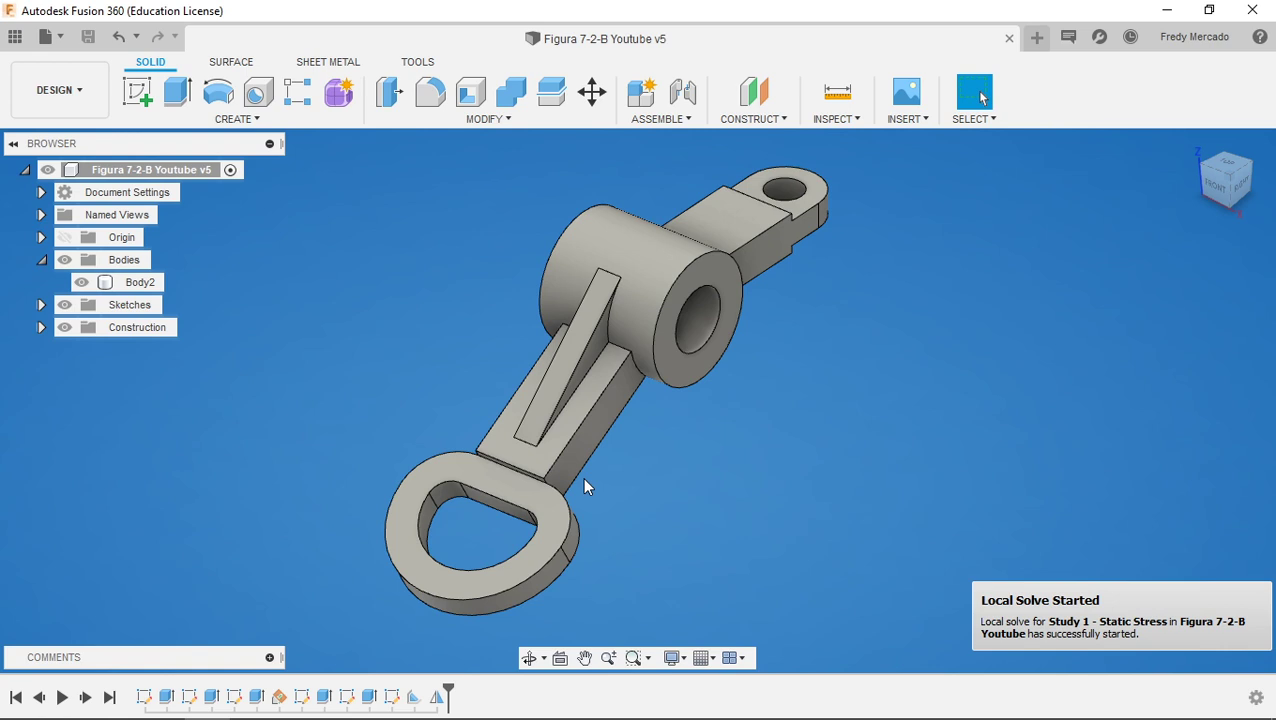
Edit the profile sketch of the arm joining the D-shaped ring and the hub, and set the rectangle's height to 10 mm
scroll(535, 572, up, 3)
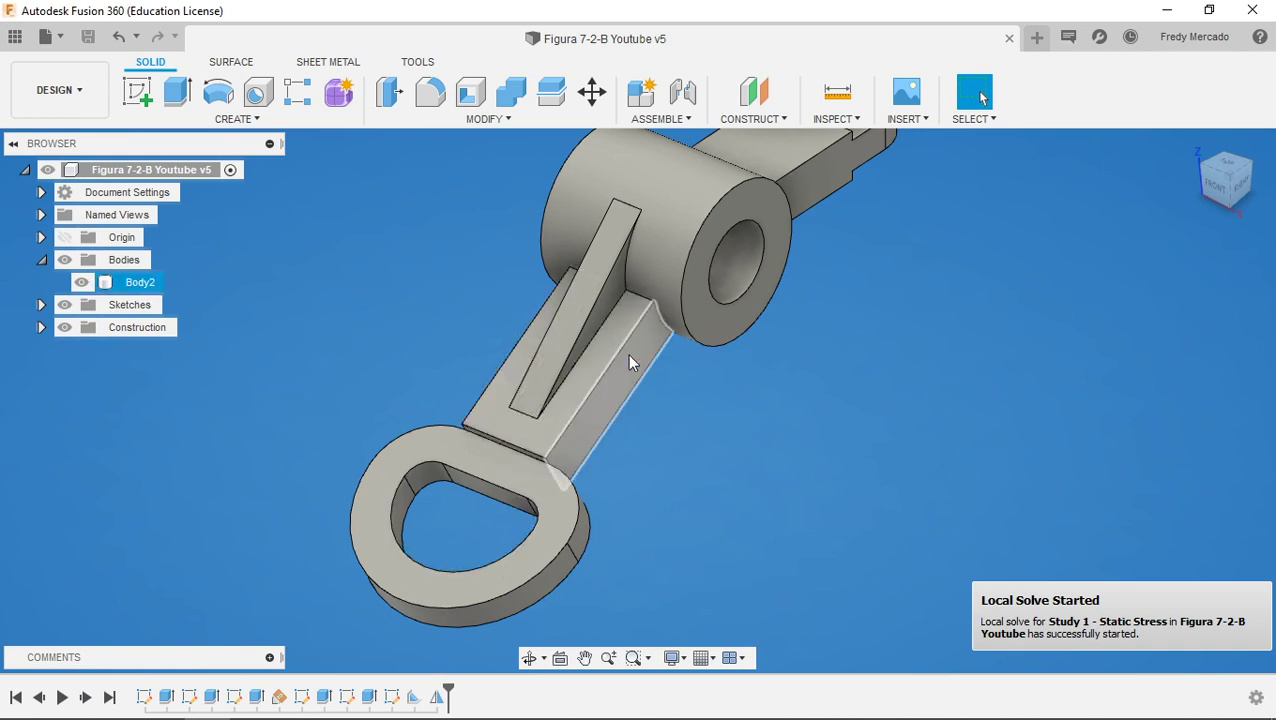
click(370, 697)
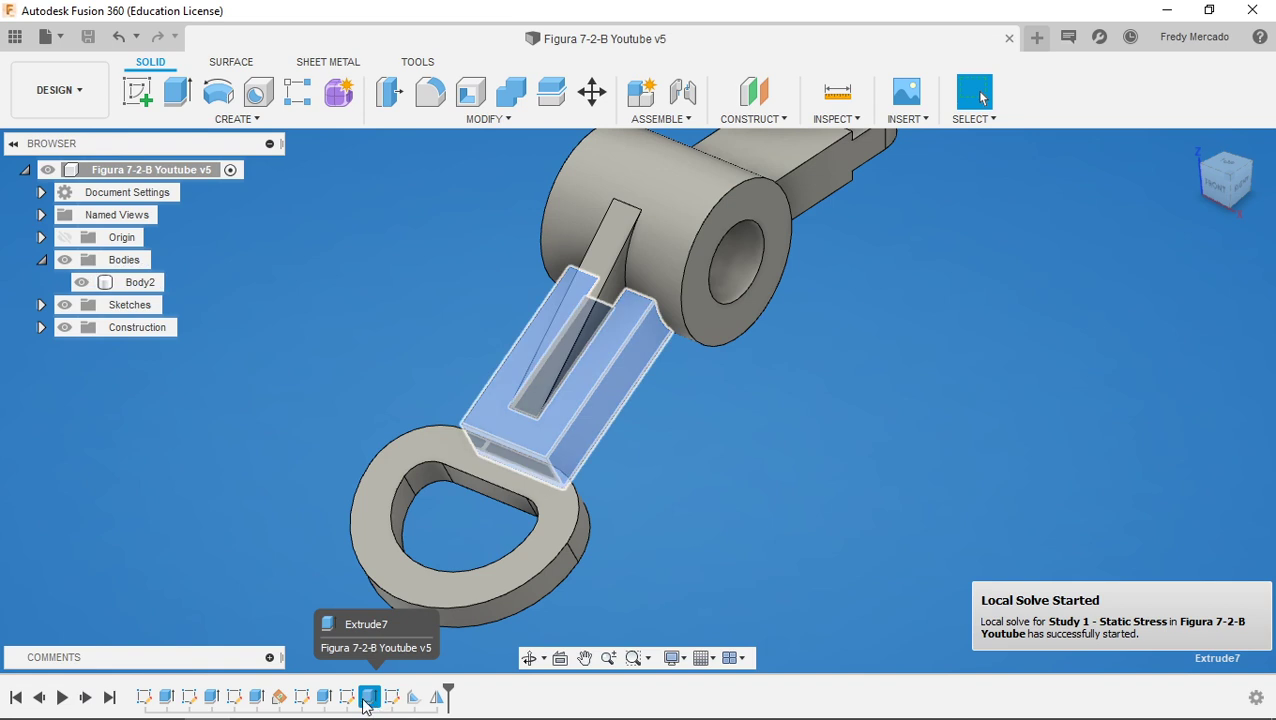
right_click(369, 697)
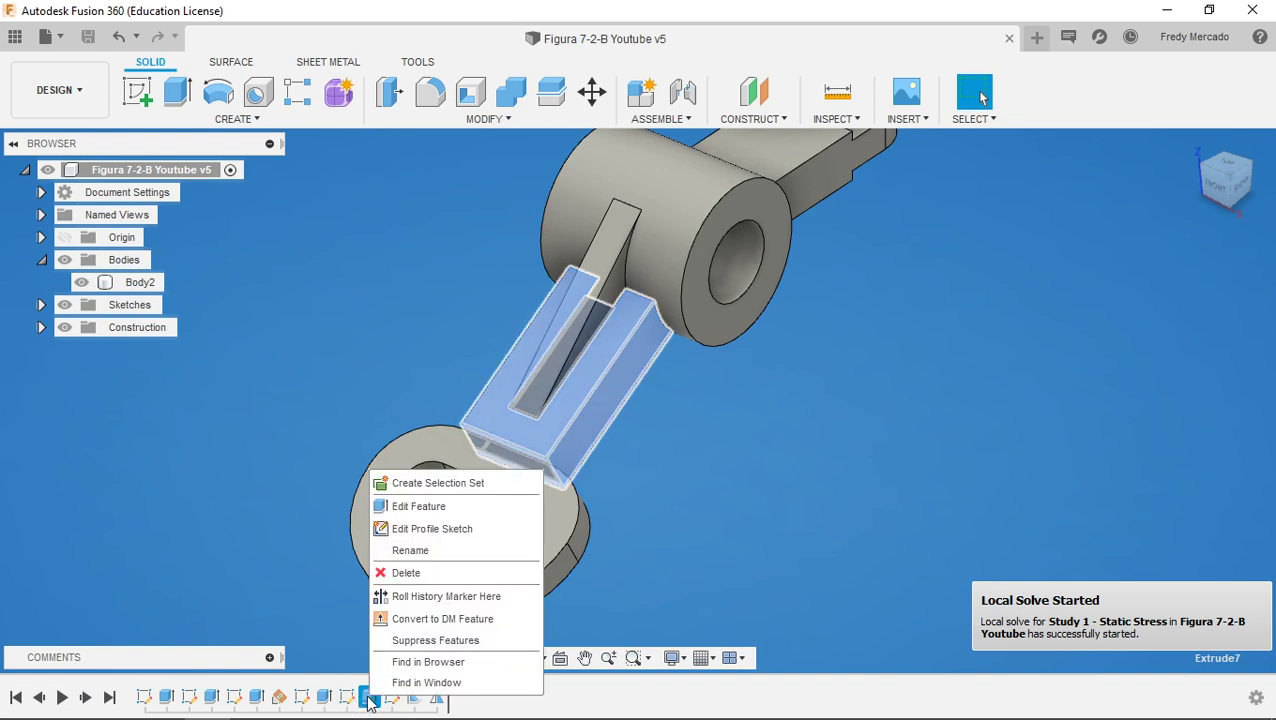
click(405, 529)
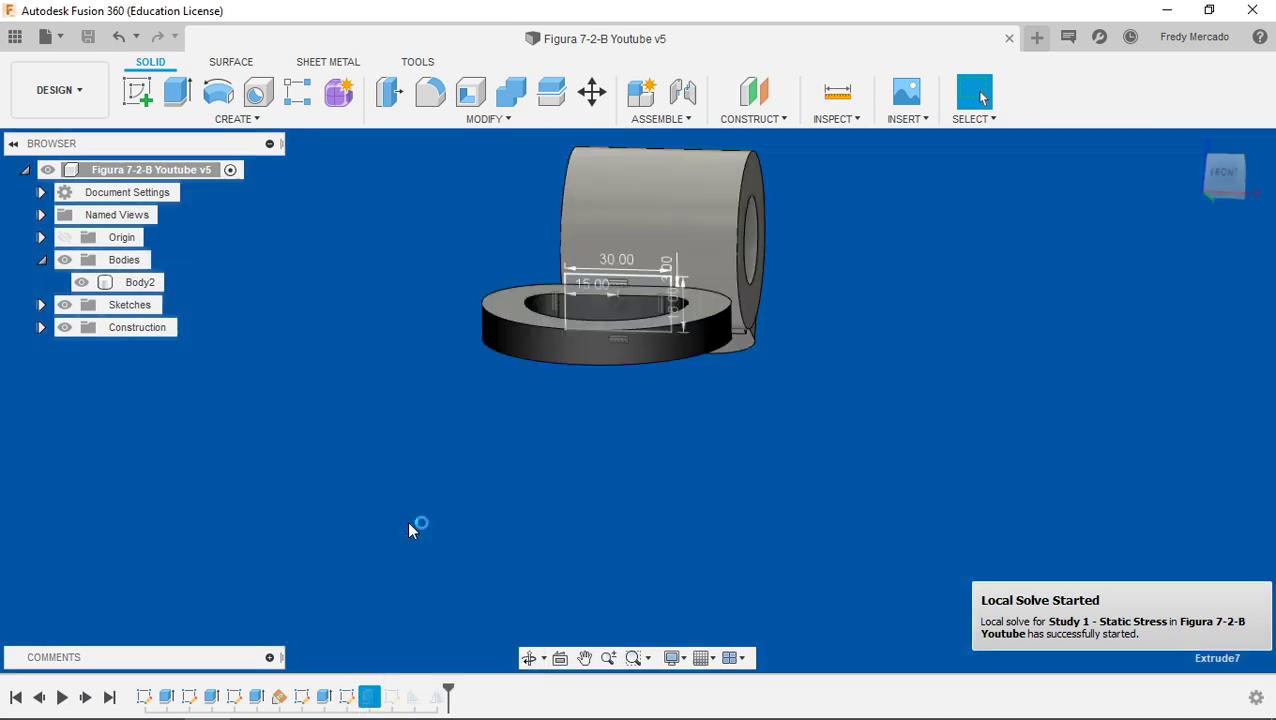
scroll(676, 149, up, 8)
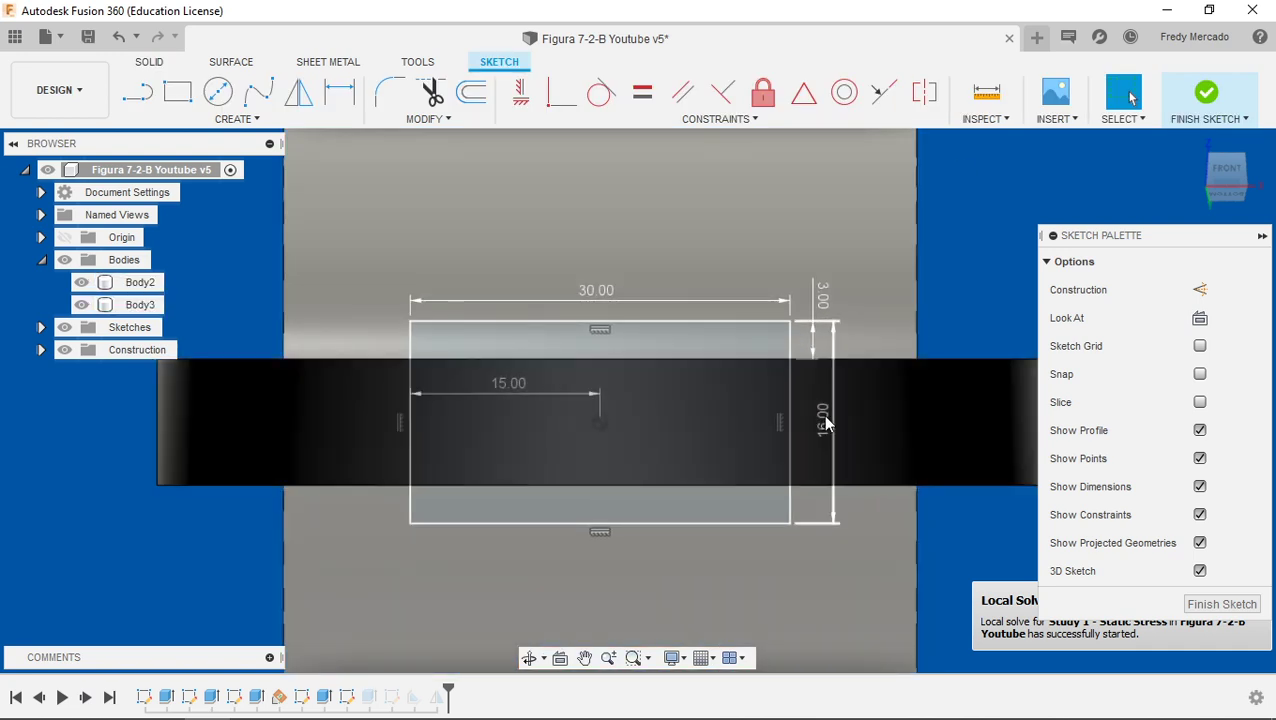
double_click(825, 424)
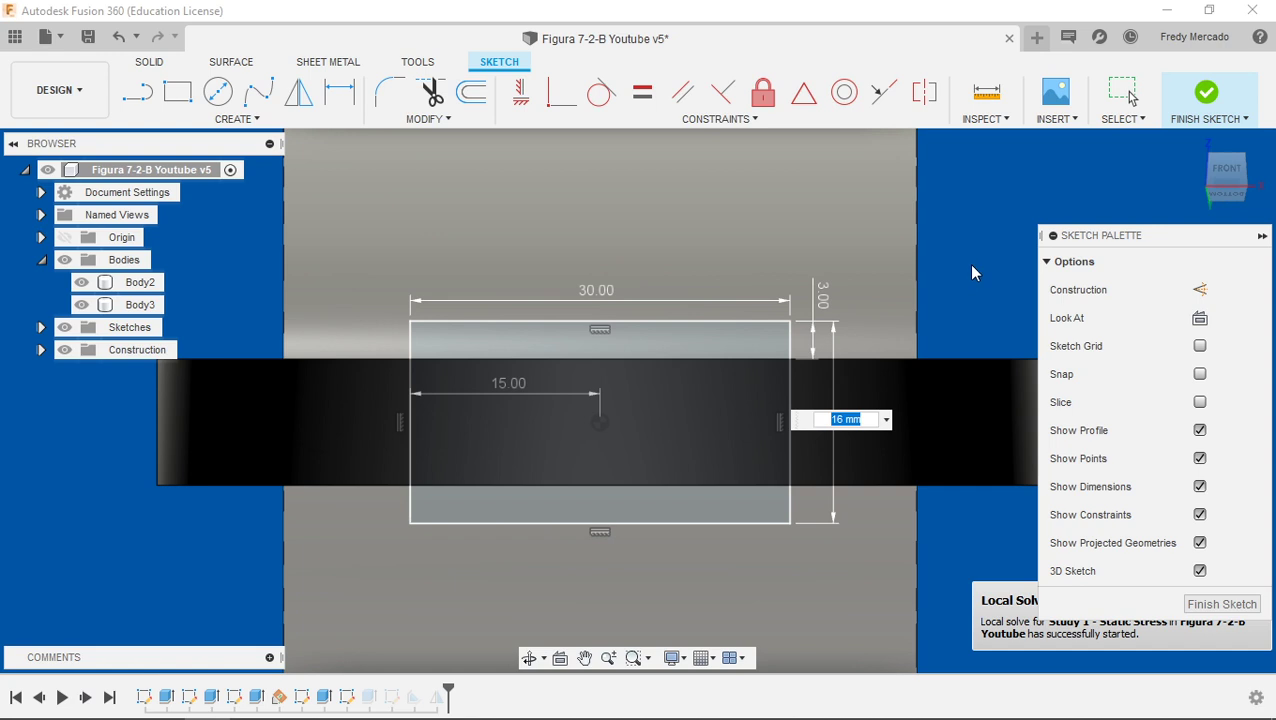
text(10)
key(Return)
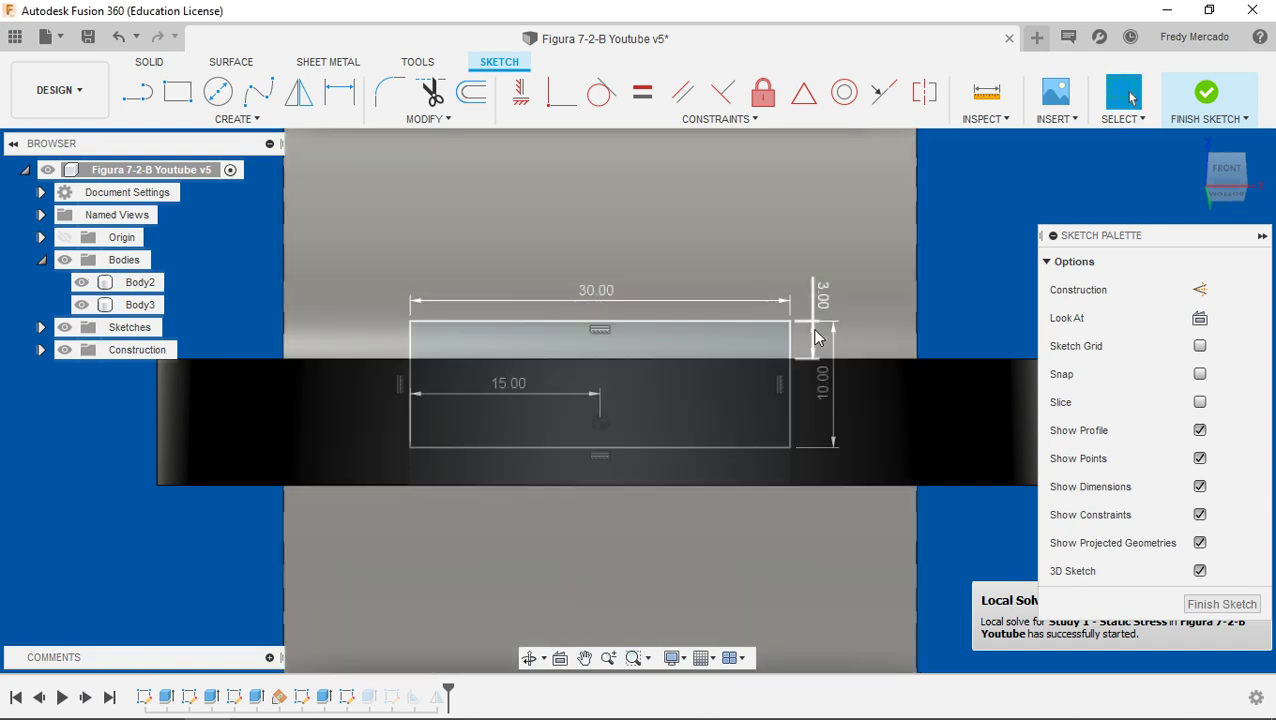
Replace the arm profile's 3 mm offset dimension with a coincident constraint between its upper corner and the ring's upper edge, and finish the sketch
click(818, 300)
key(Delete)
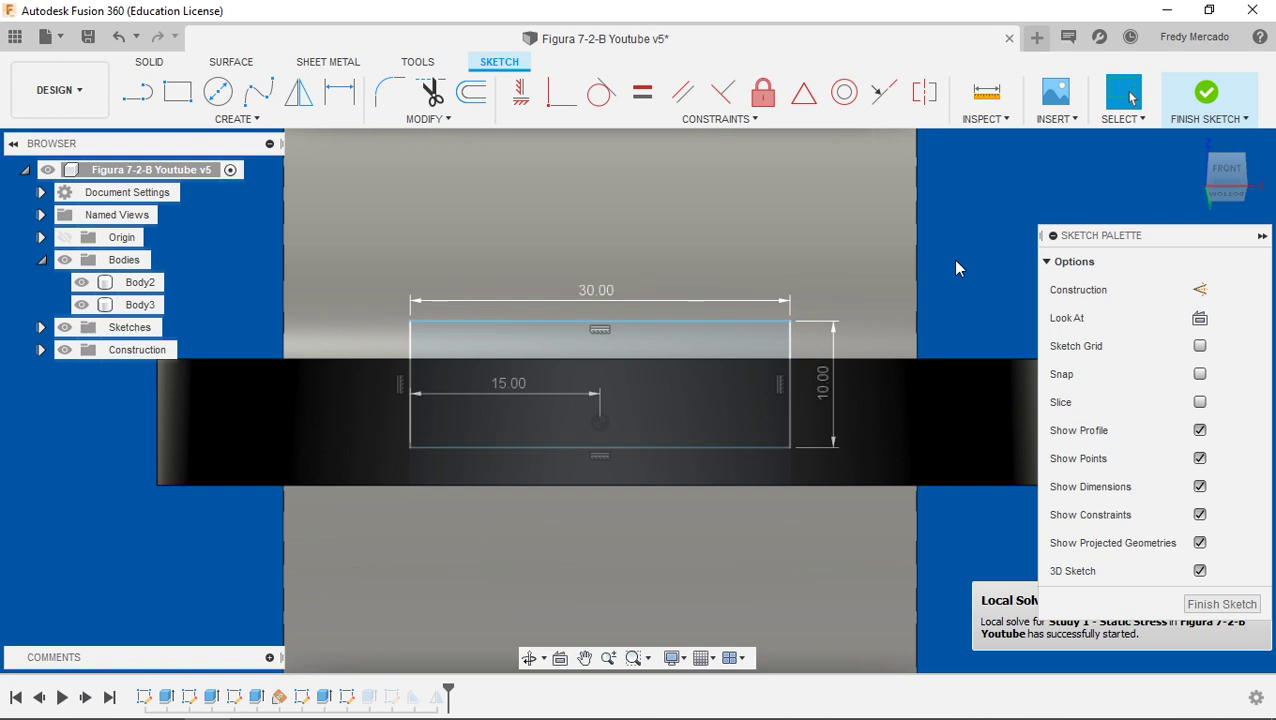
click(556, 96)
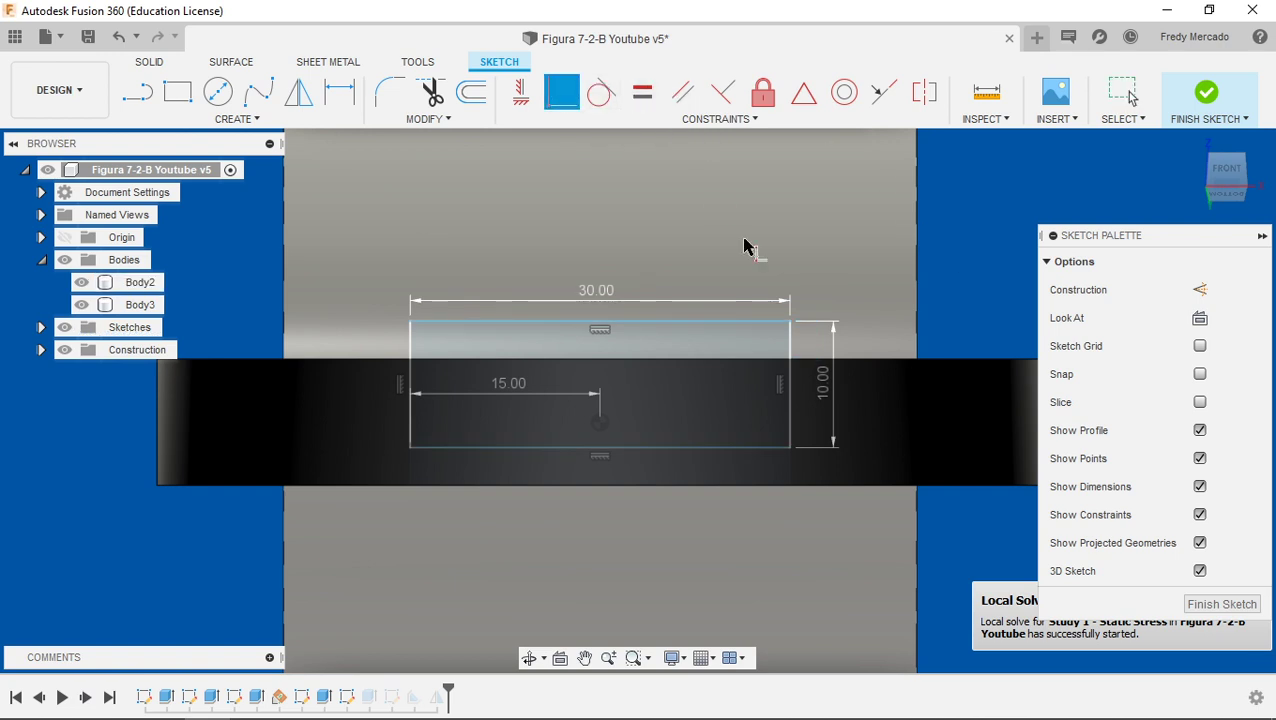
click(790, 321)
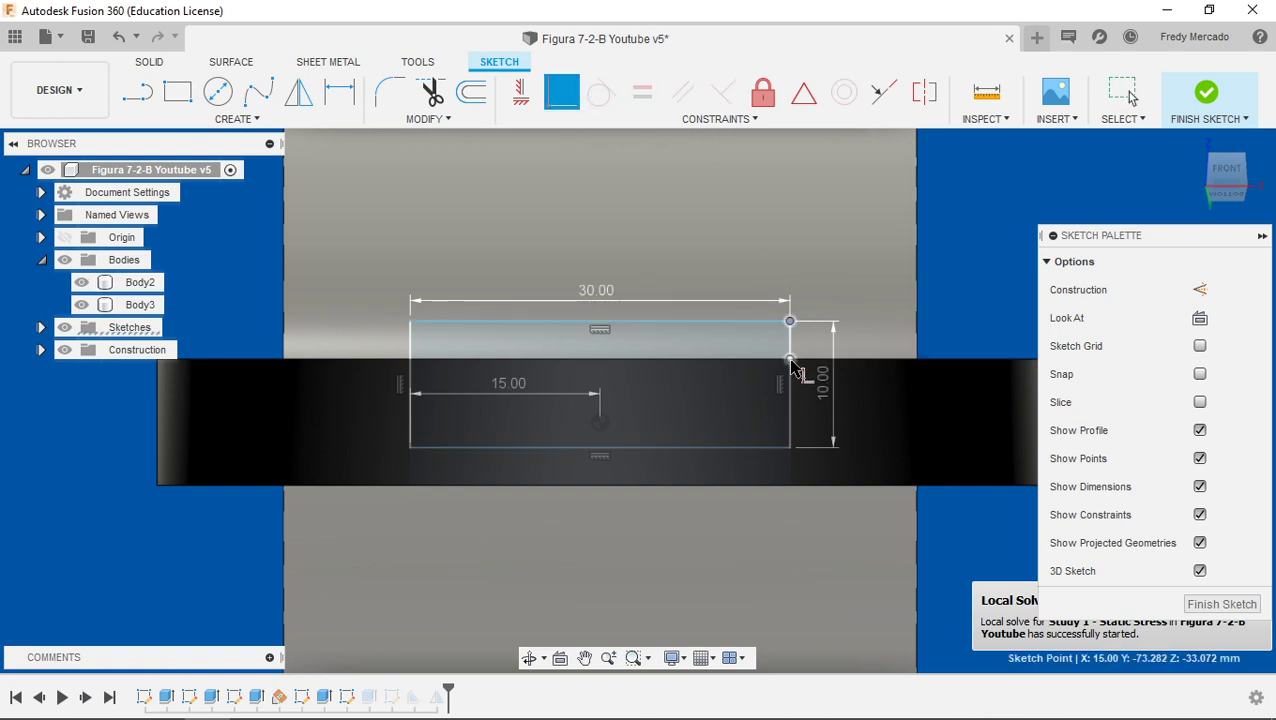
click(810, 361)
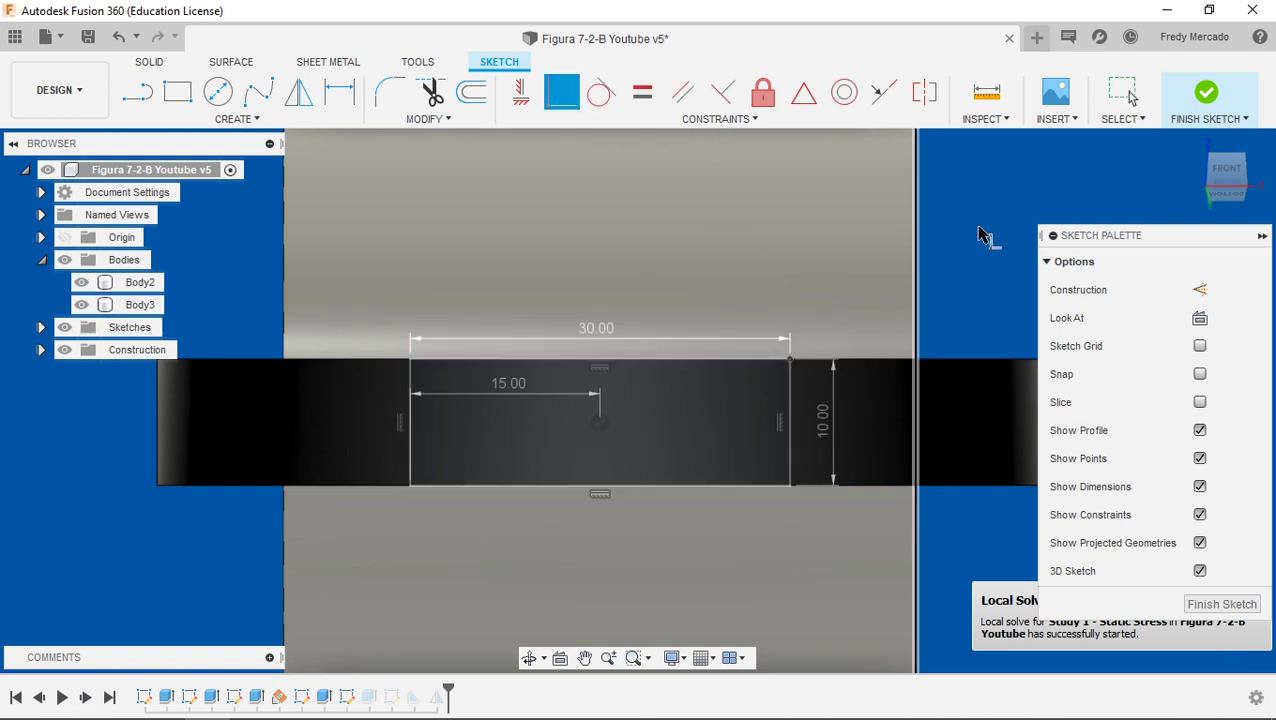
click(1206, 90)
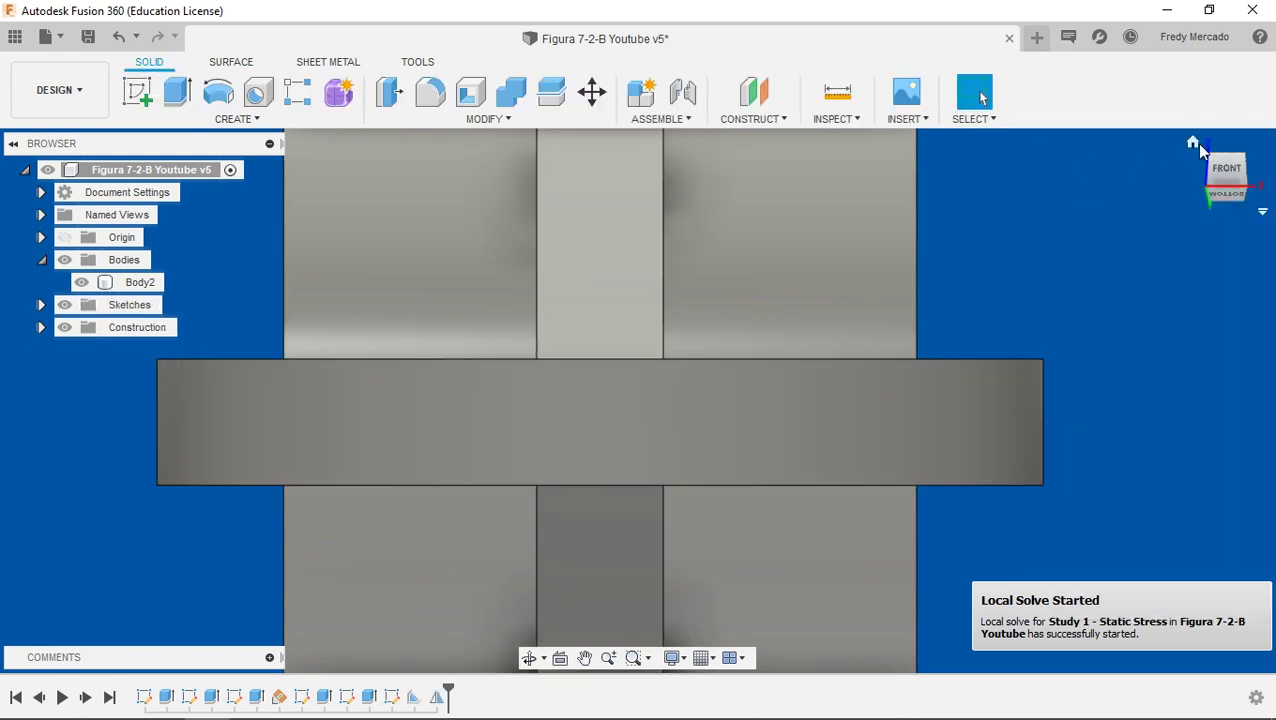
click(1195, 143)
scroll(500, 615, up, 4)
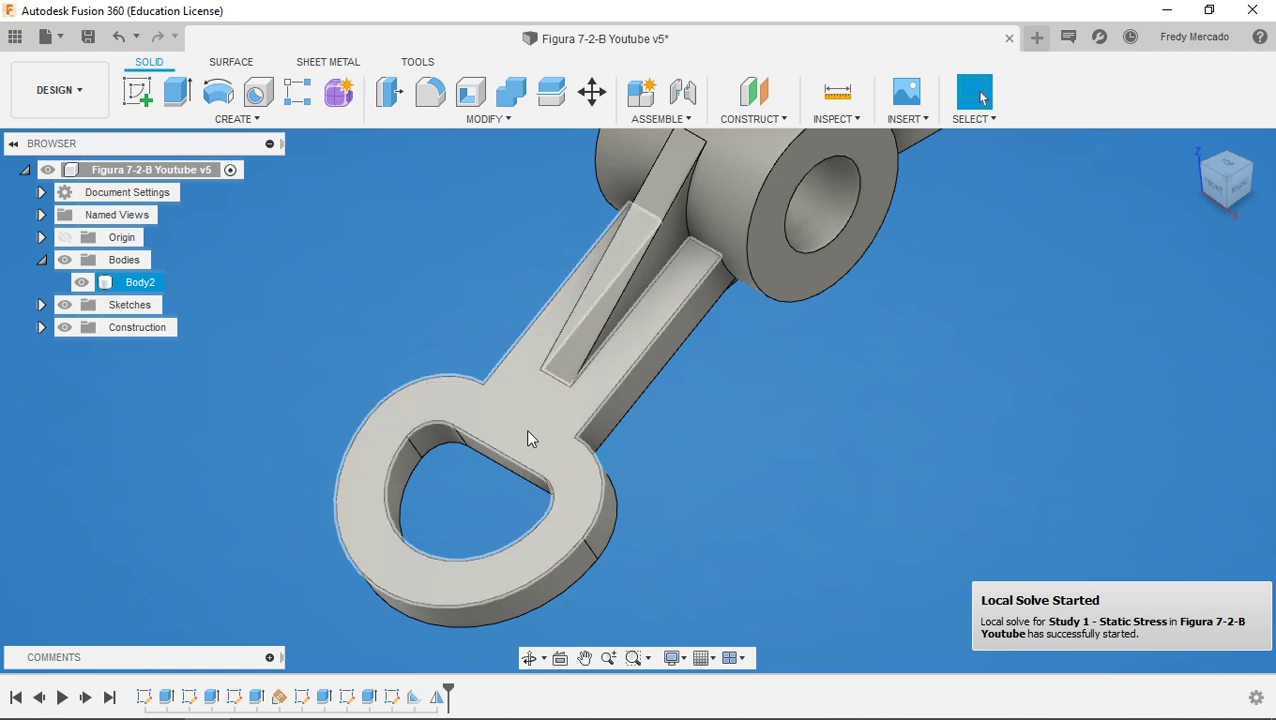
click(768, 465)
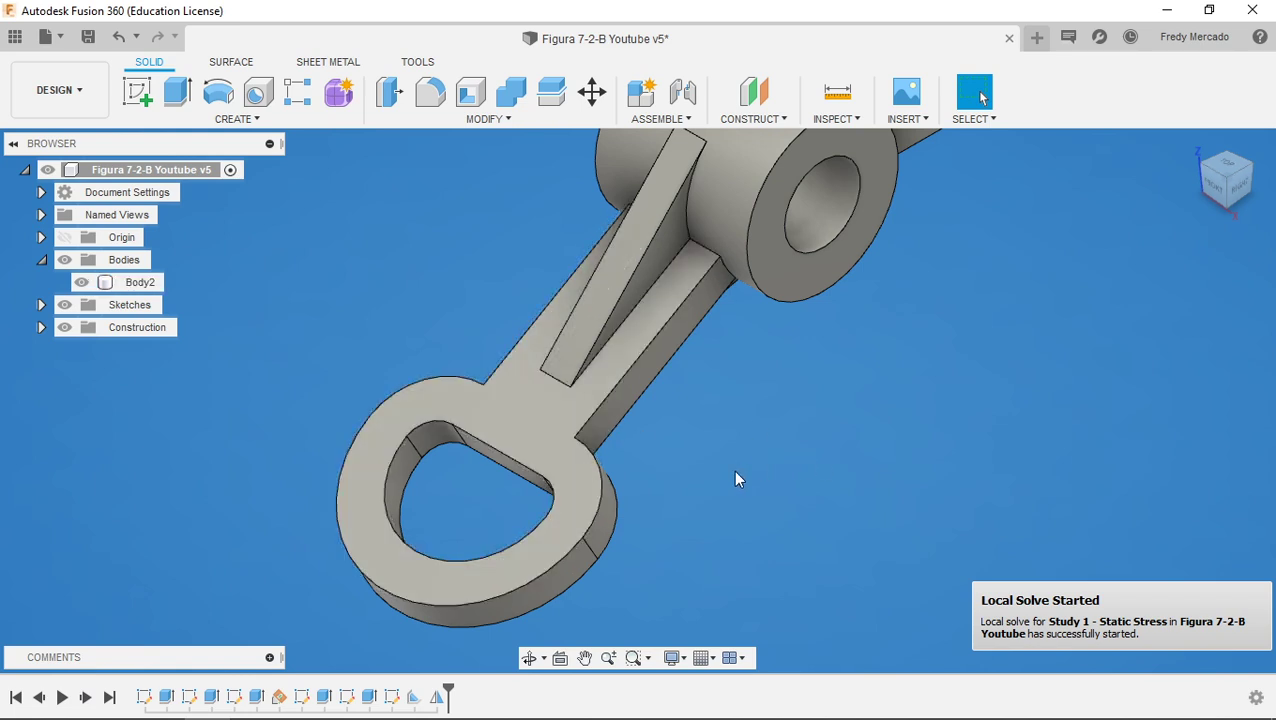
middle_drag(735, 472, 707, 465)
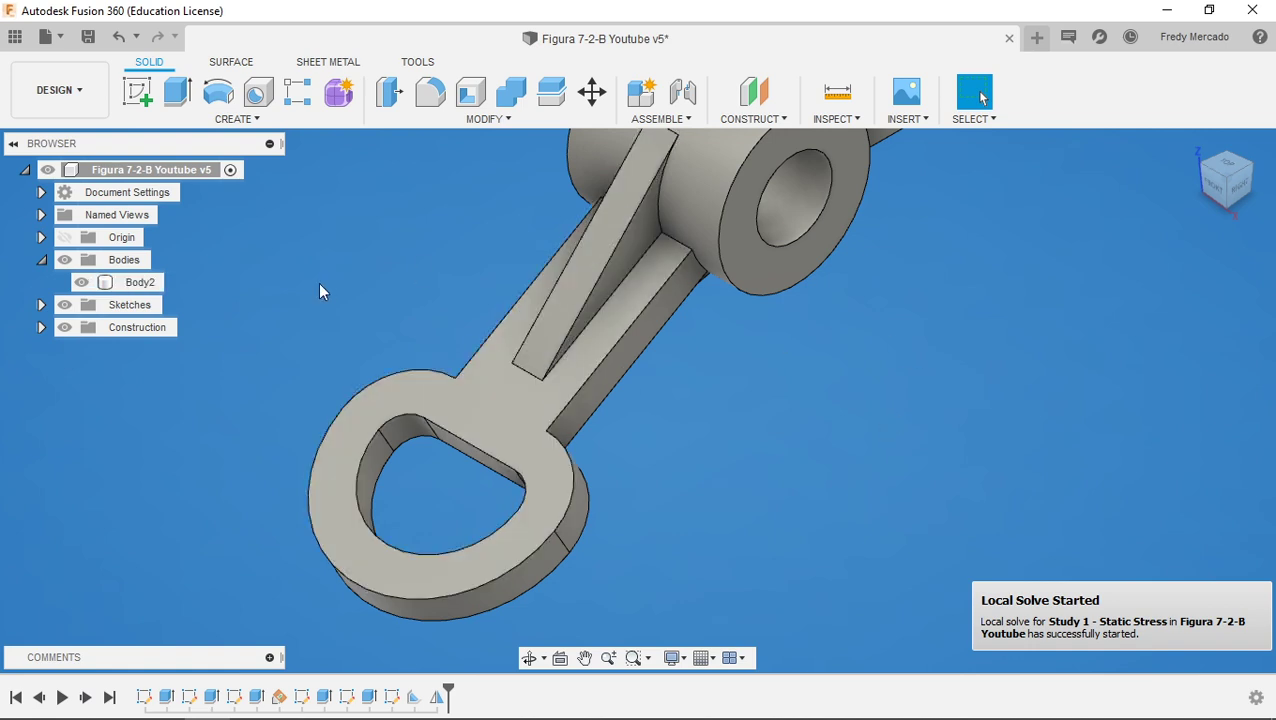
mouse_move(700, 430)
middle_down()
mouse_move(721, 432)
mouse_move(709, 436)
middle_up()
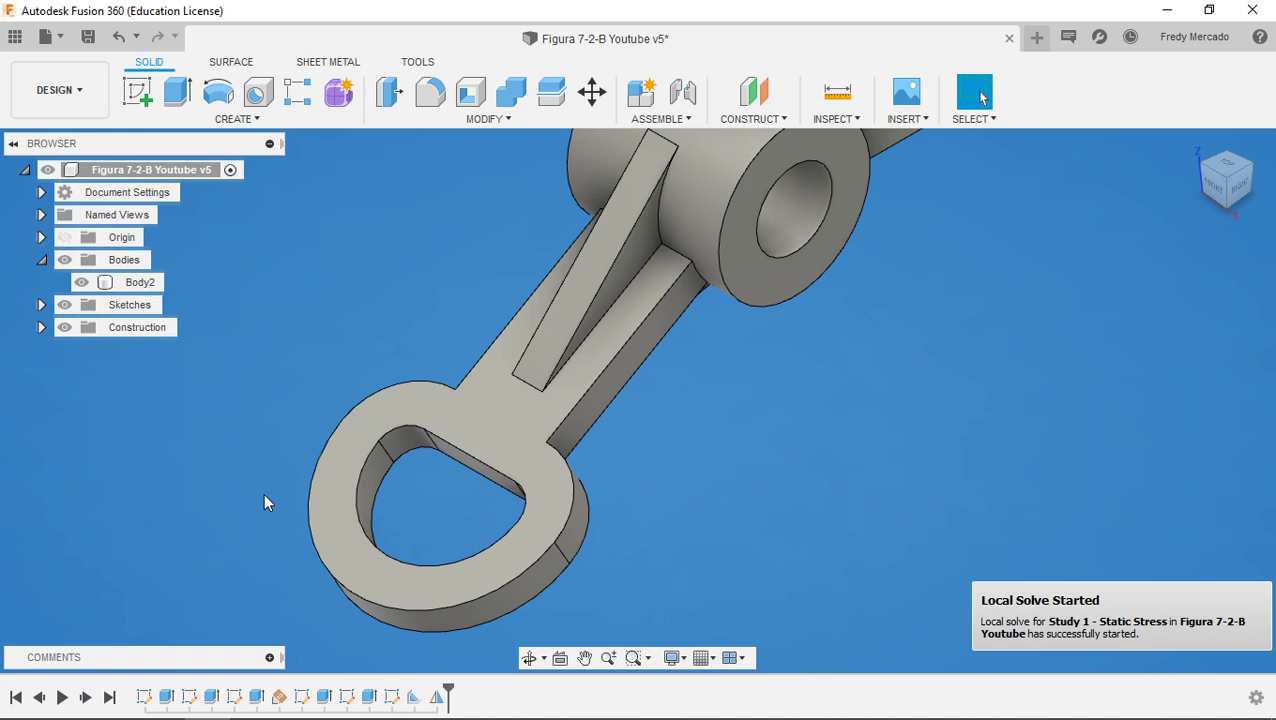
Edit the arm rib's sketch, set the distance from the arm's ring end to the rib line to 1 mm, and finish the sketch
click(323, 697)
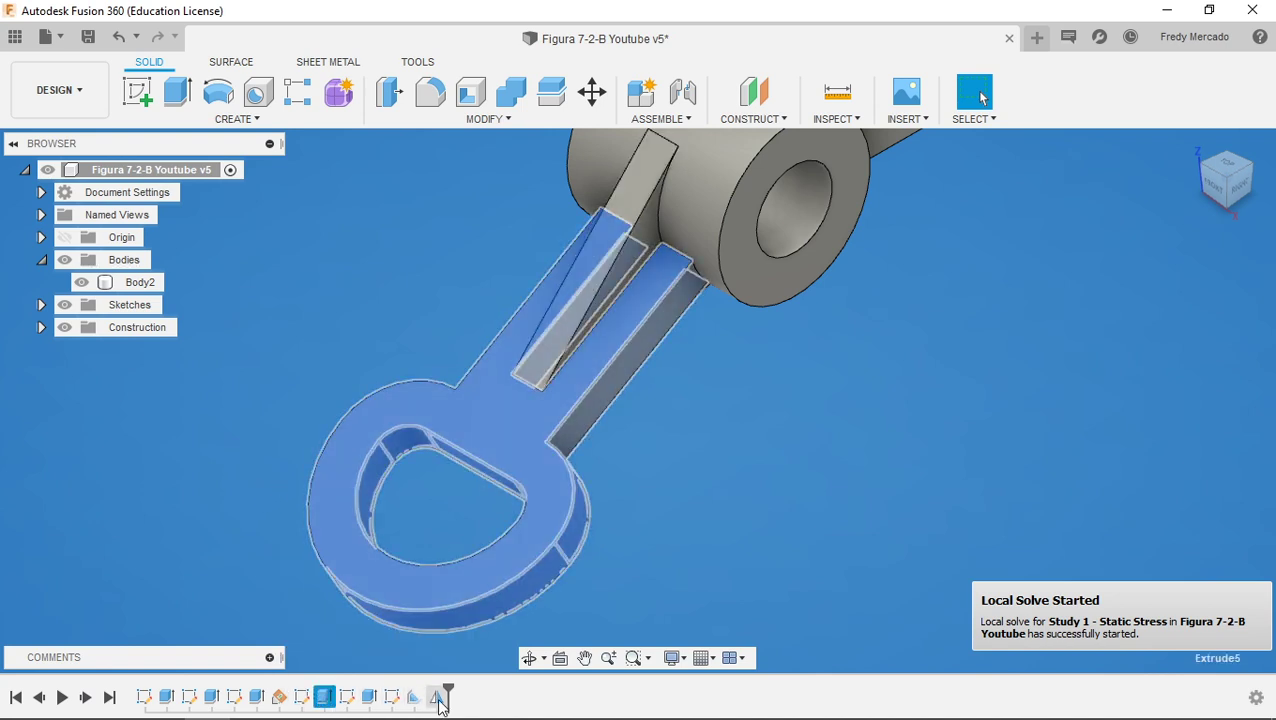
click(436, 697)
click(413, 697)
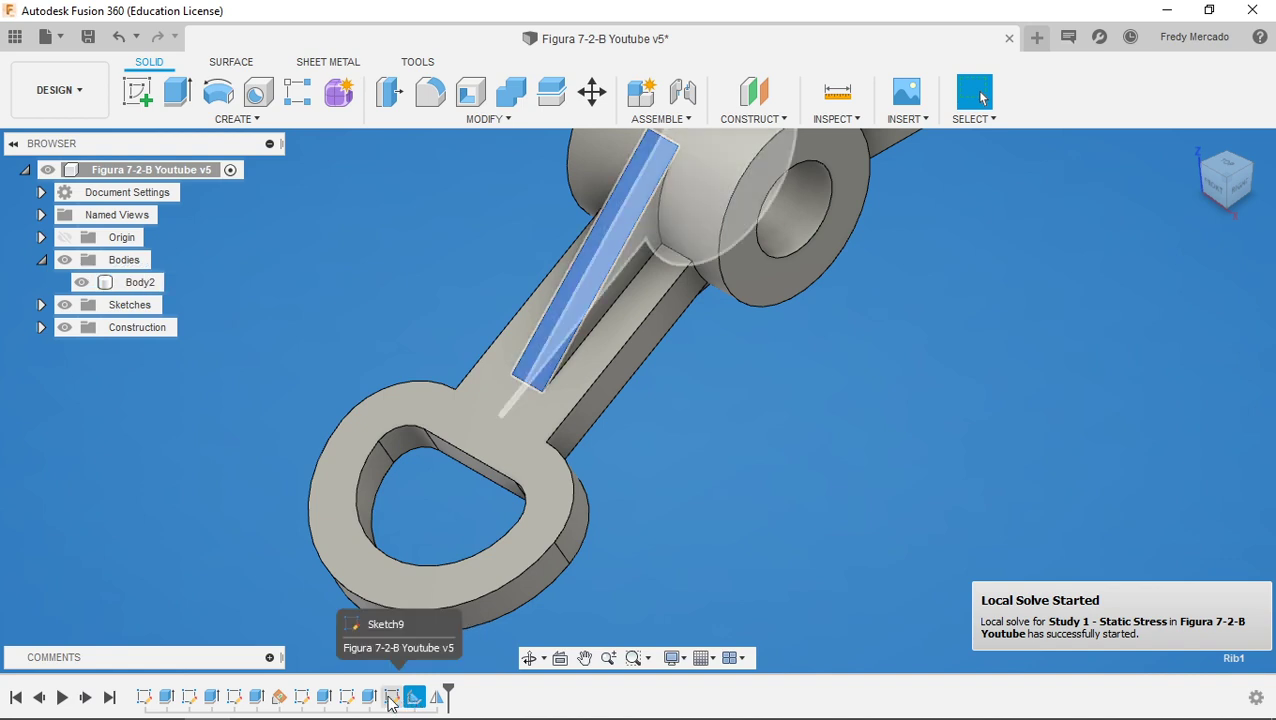
right_click(390, 700)
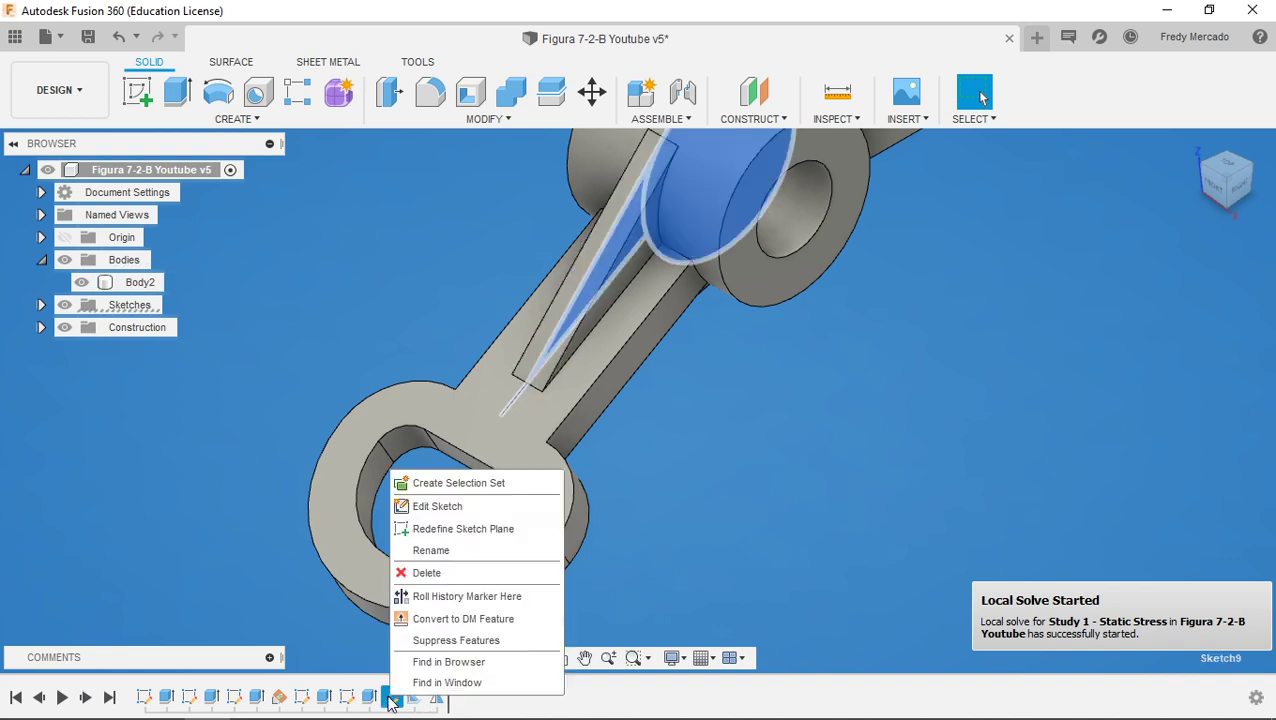
click(460, 506)
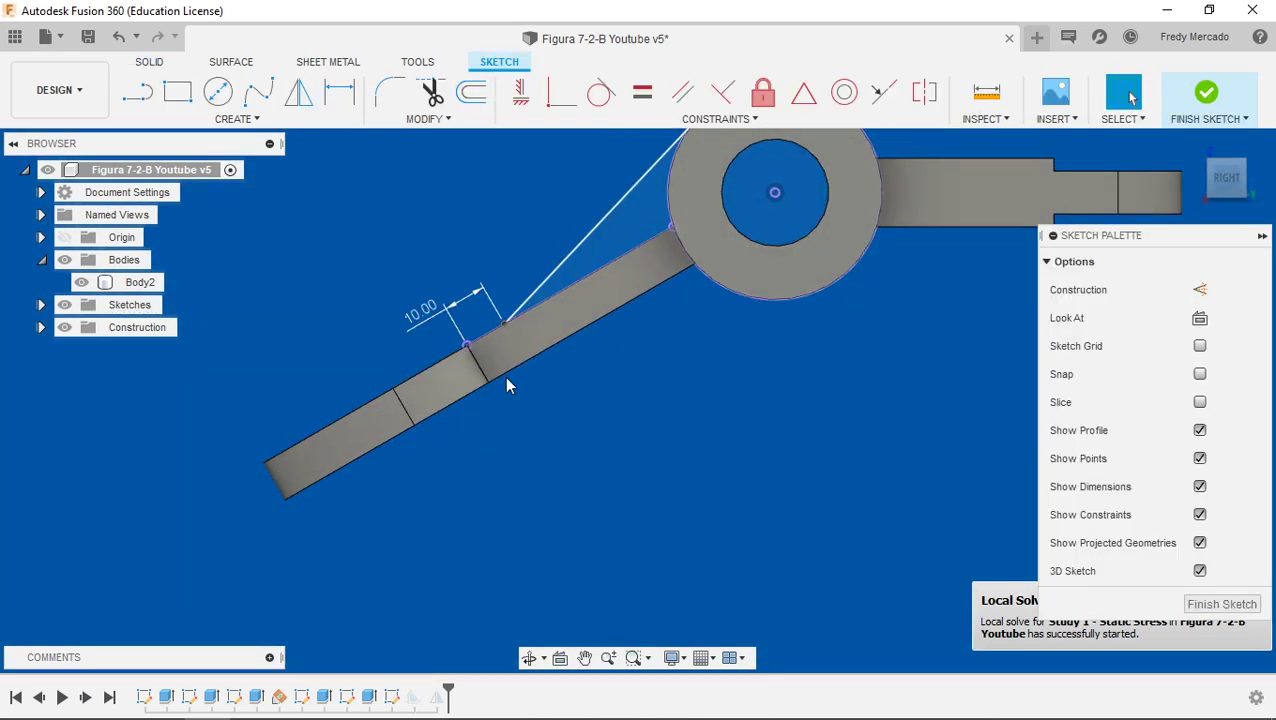
scroll(476, 228, up, 4)
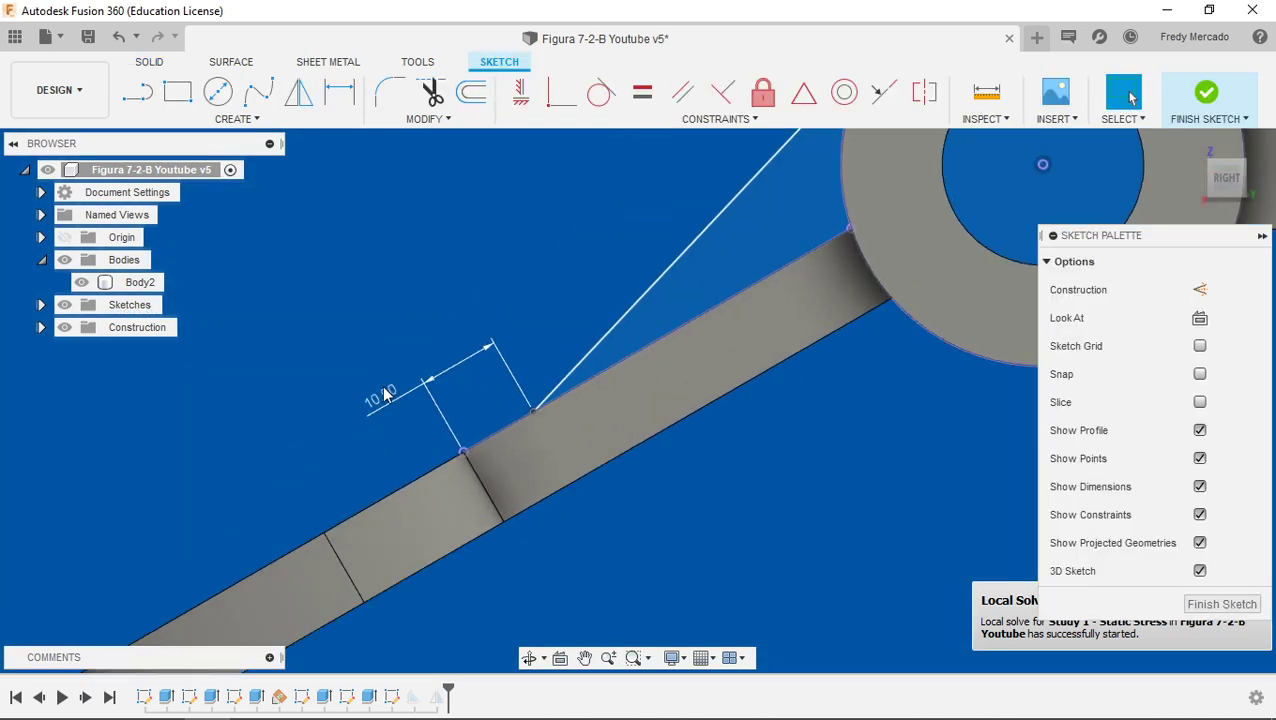
double_click(384, 392)
text(1)
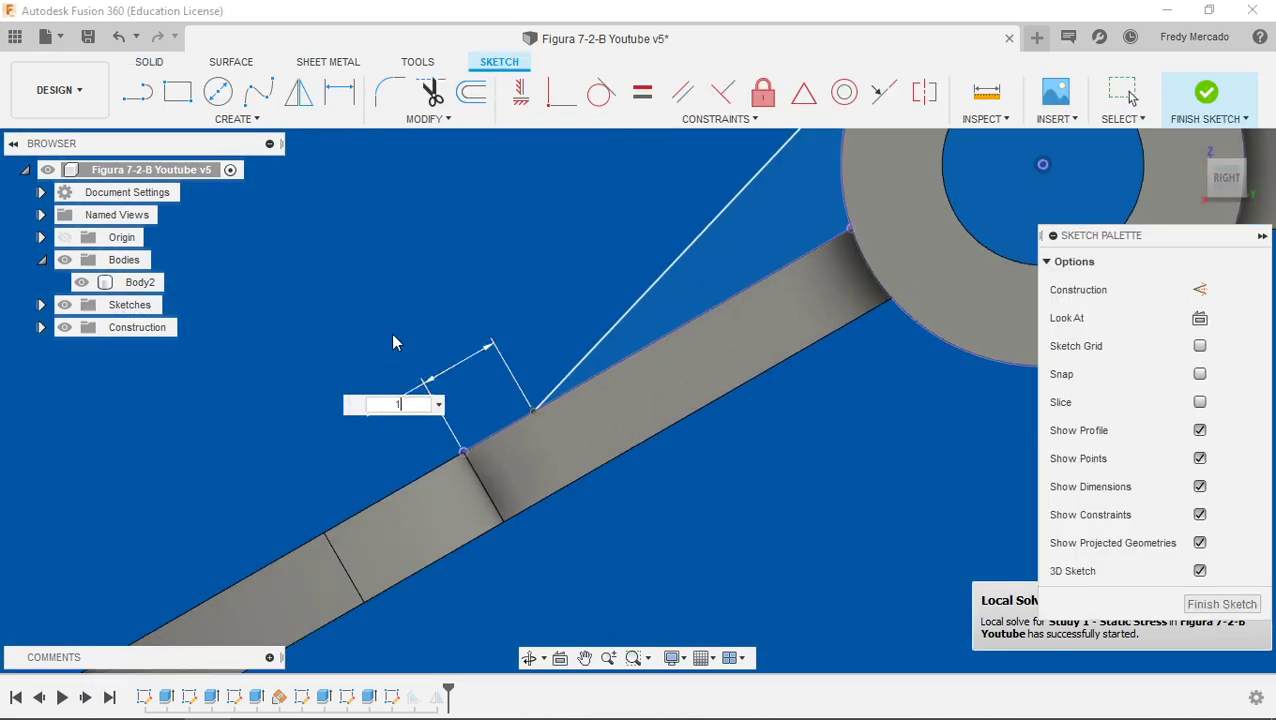
key(Return)
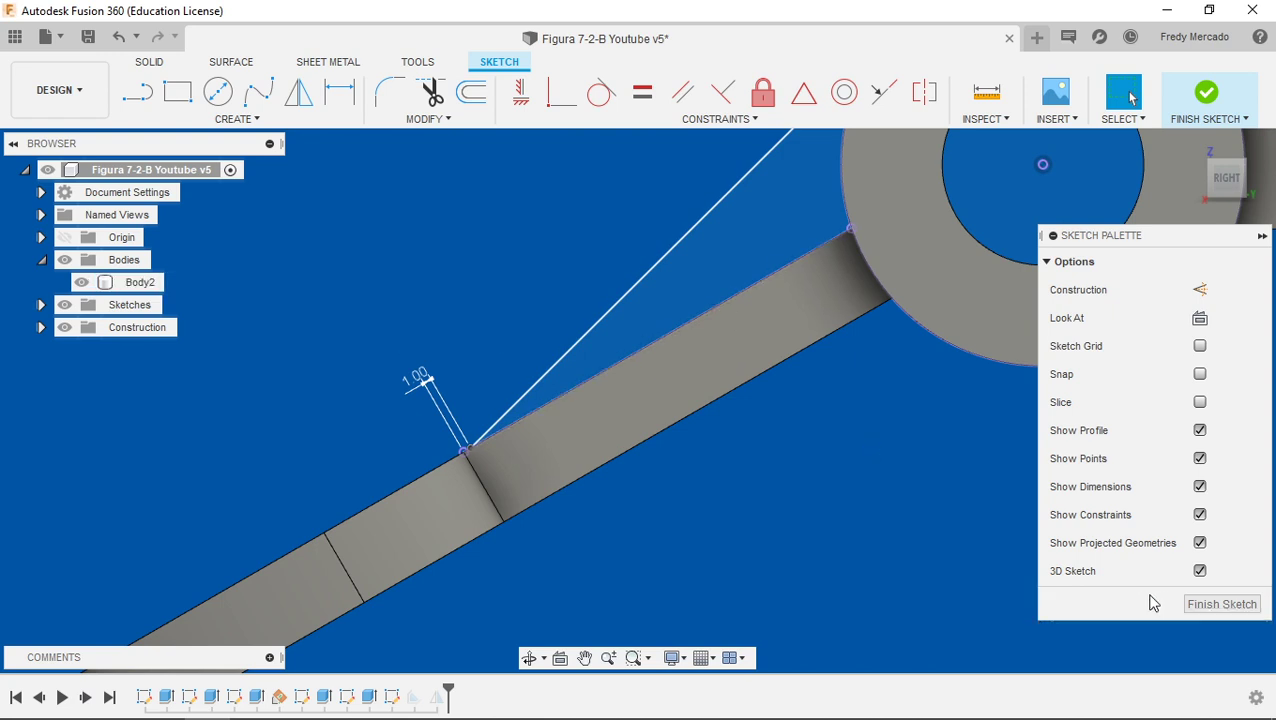
click(1220, 604)
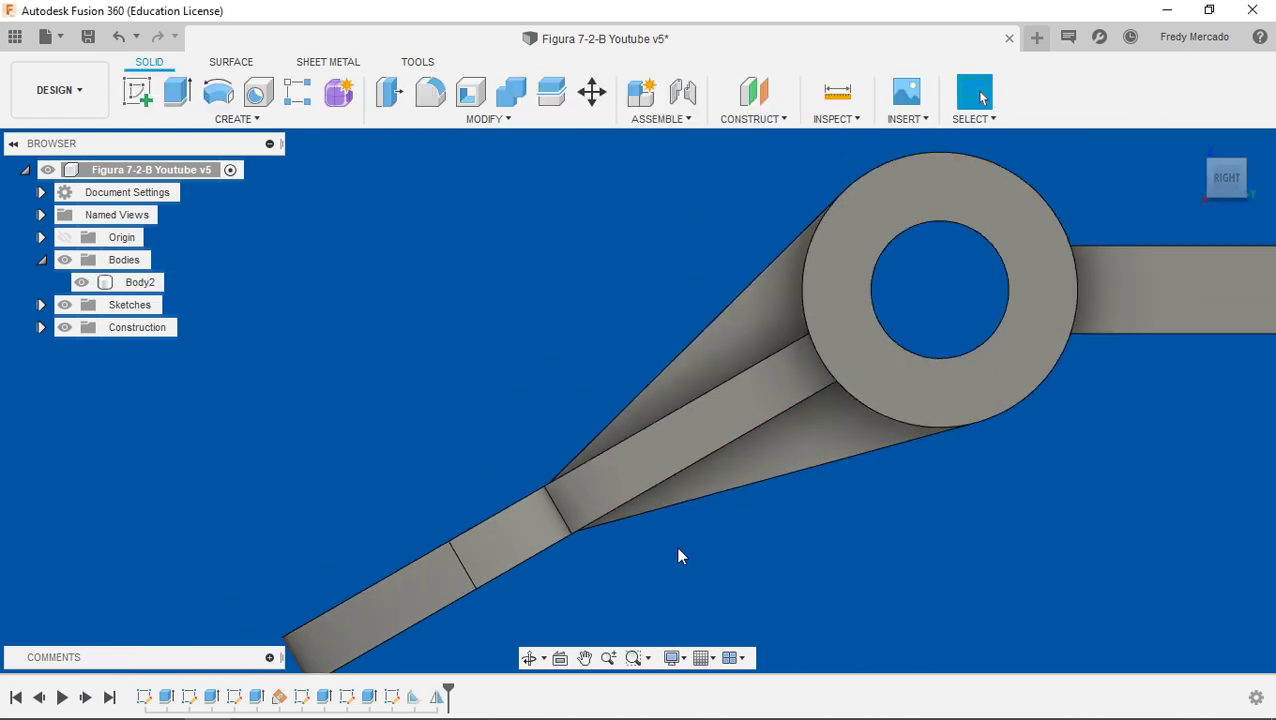
Assign the Steel physical material from the current design to the lever body
click(1196, 152)
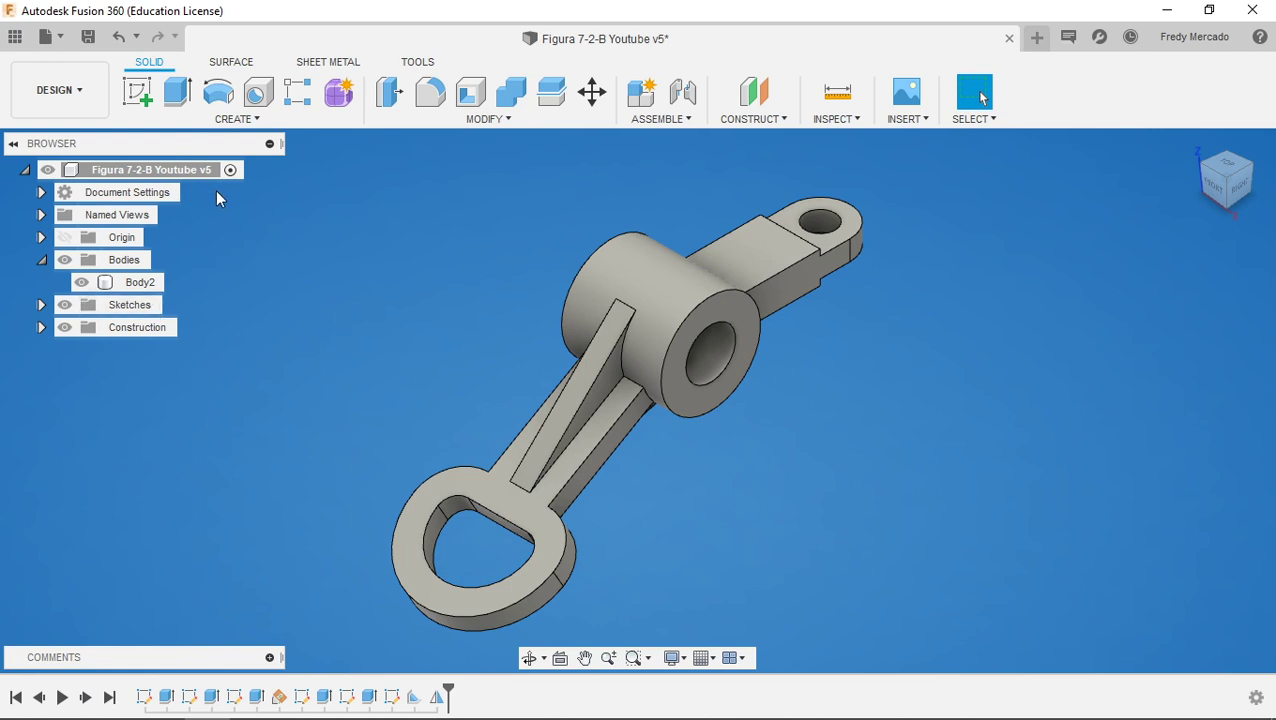
click(88, 88)
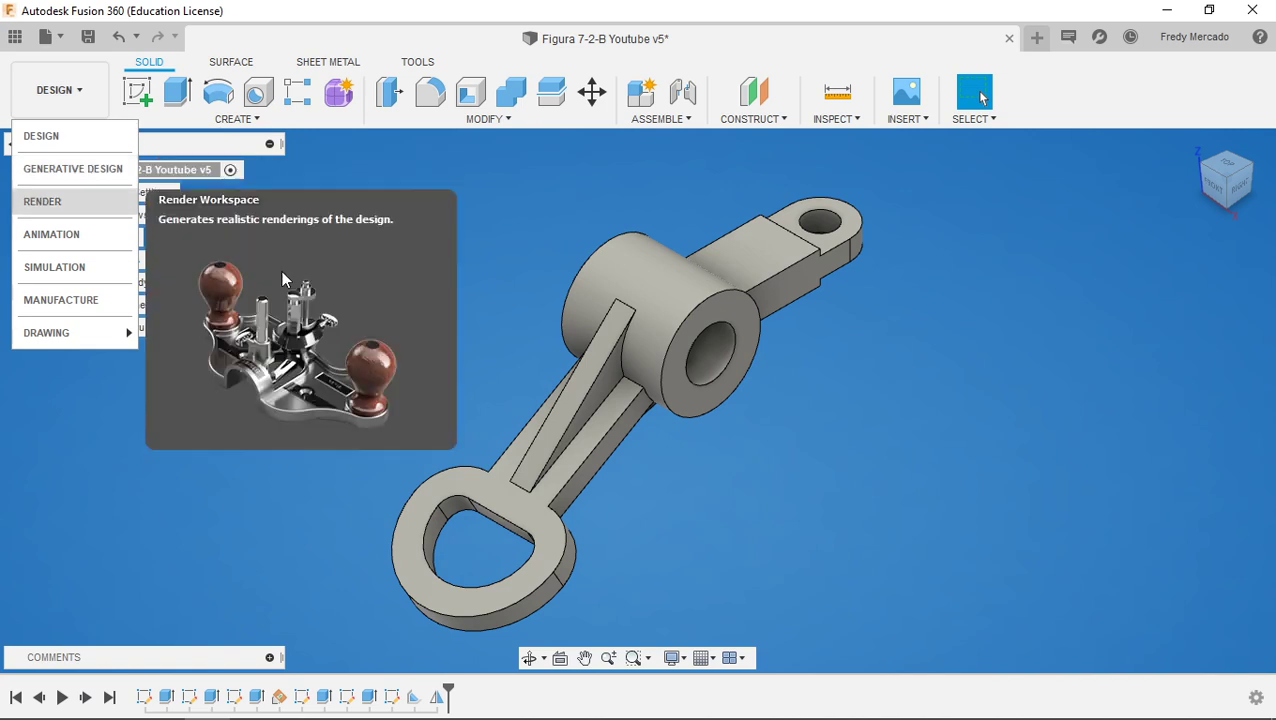
click(520, 188)
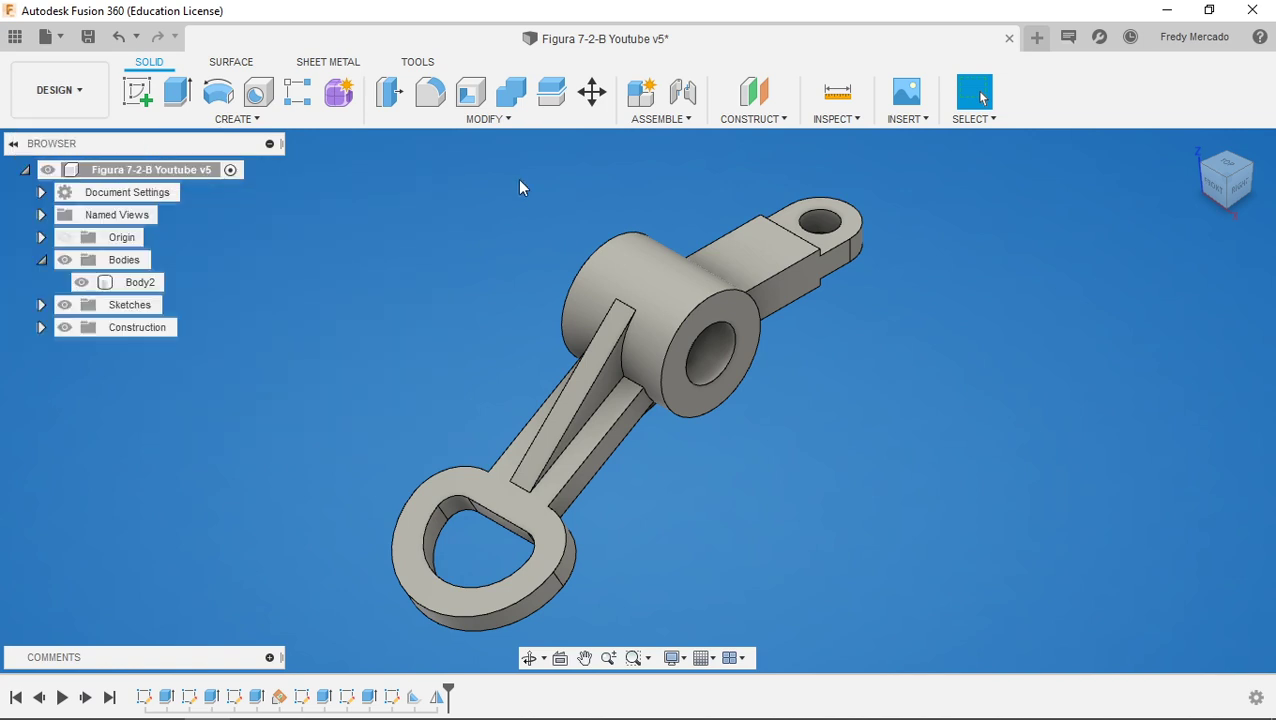
right_click(141, 283)
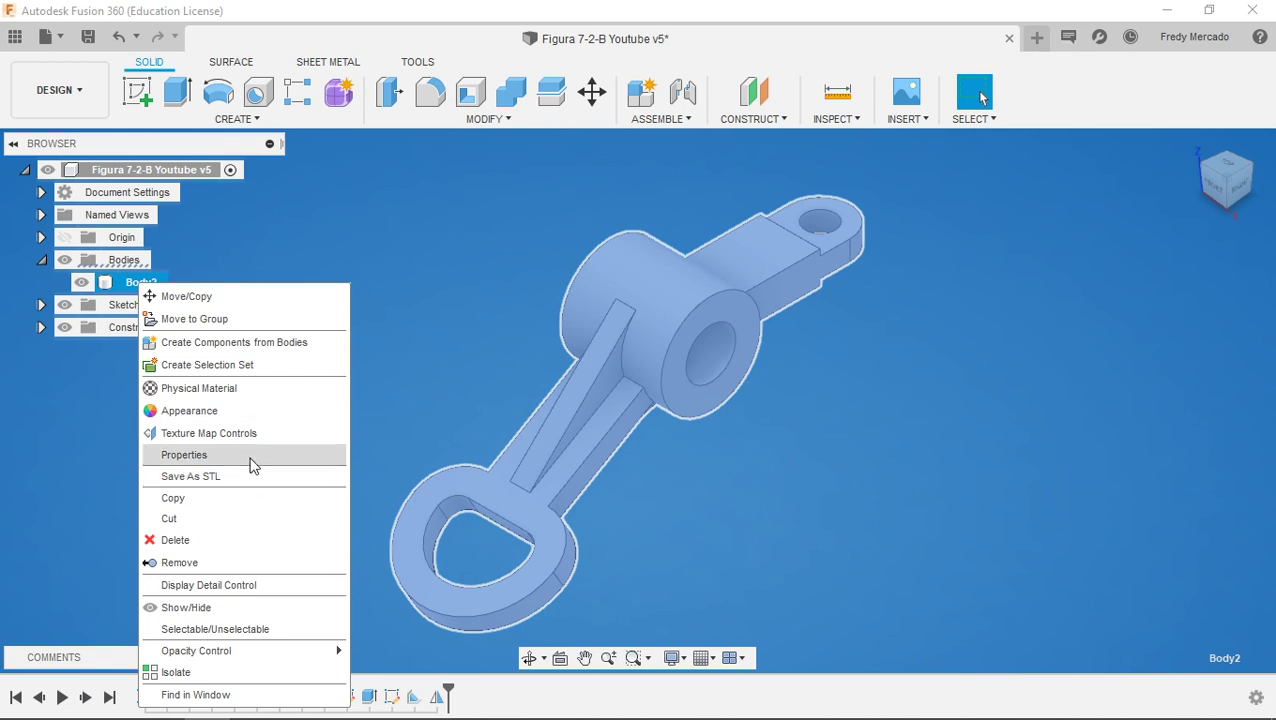
click(246, 388)
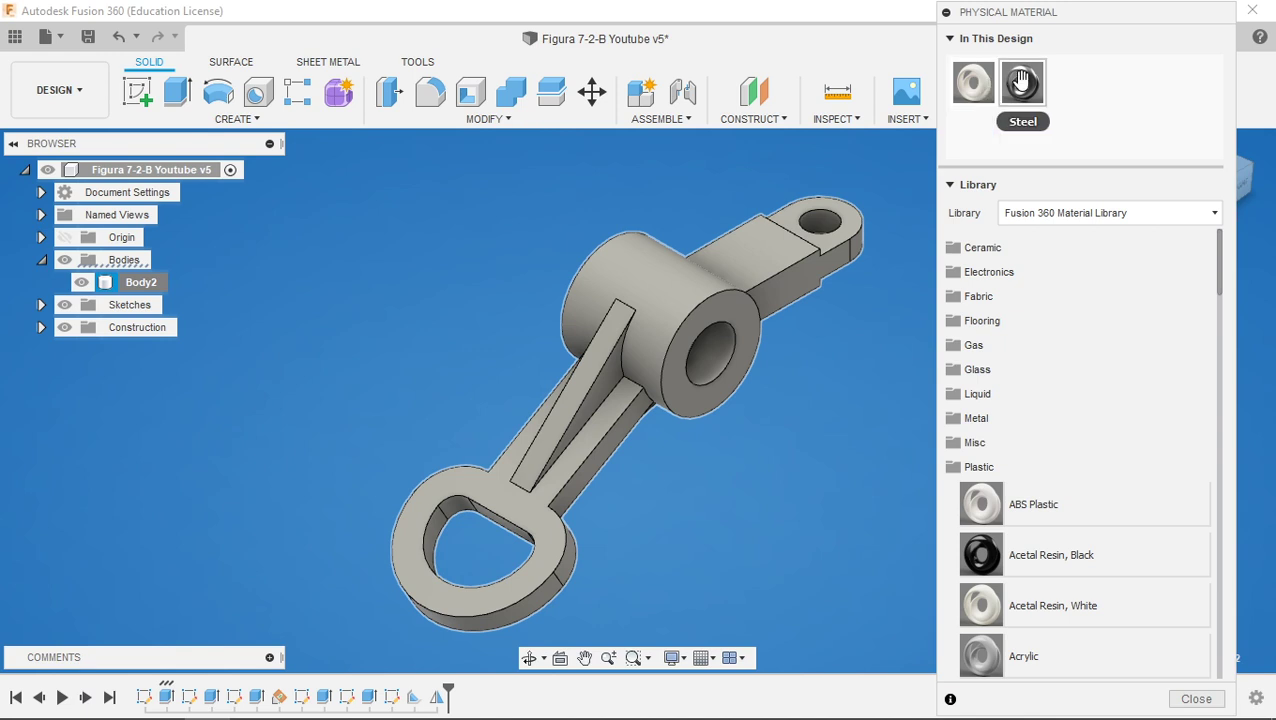
drag(1022, 85, 623, 310)
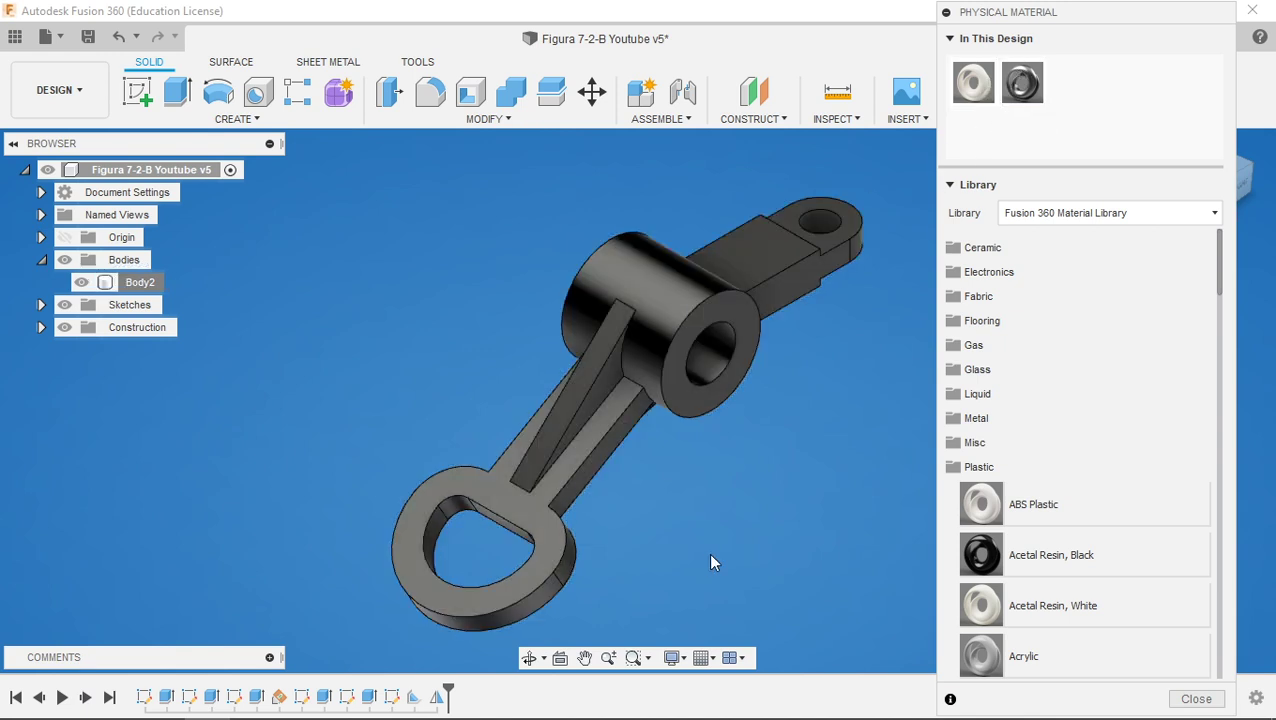
click(1192, 699)
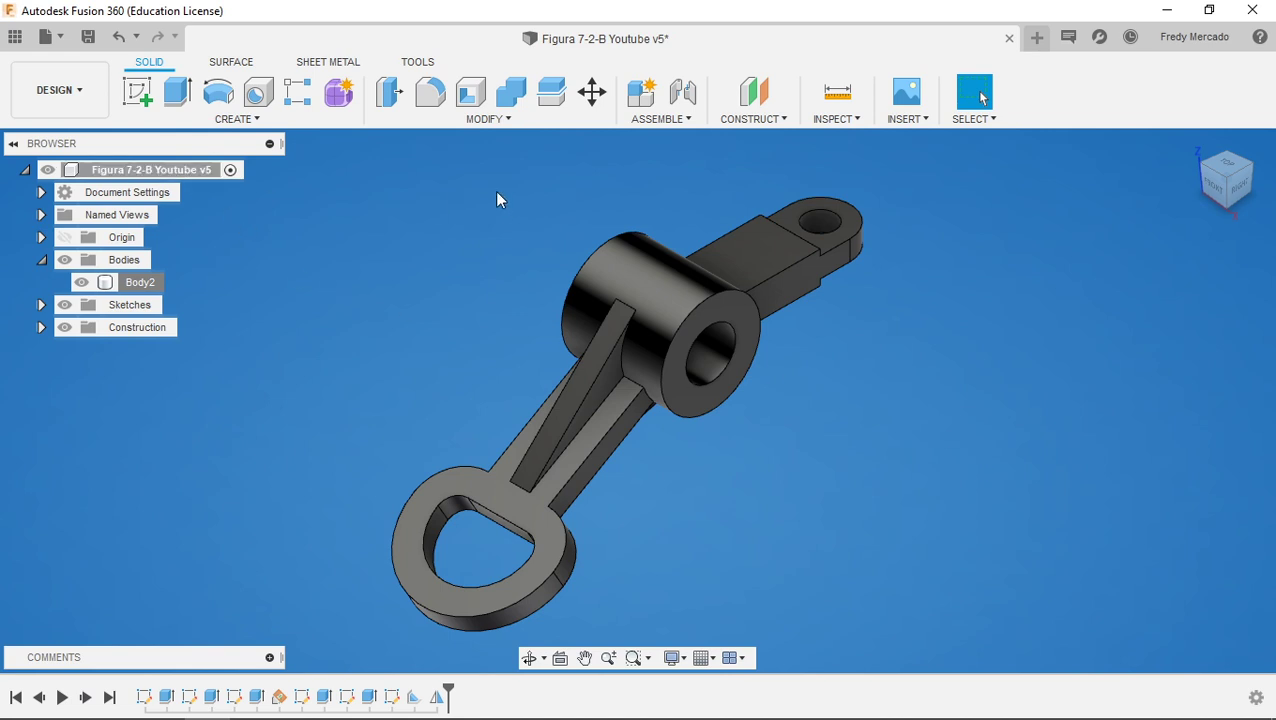
Save the design and switch from the Design workspace to the Simulation workspace
click(88, 37)
click(606, 406)
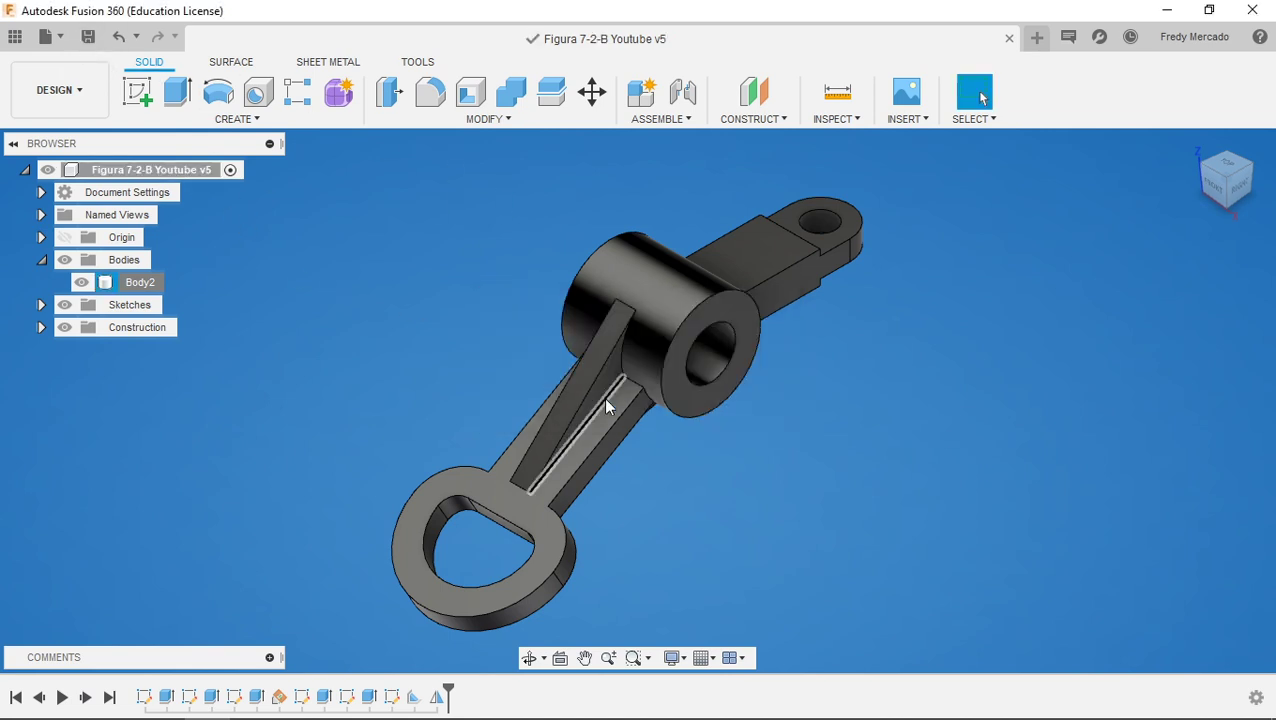
click(78, 86)
click(55, 267)
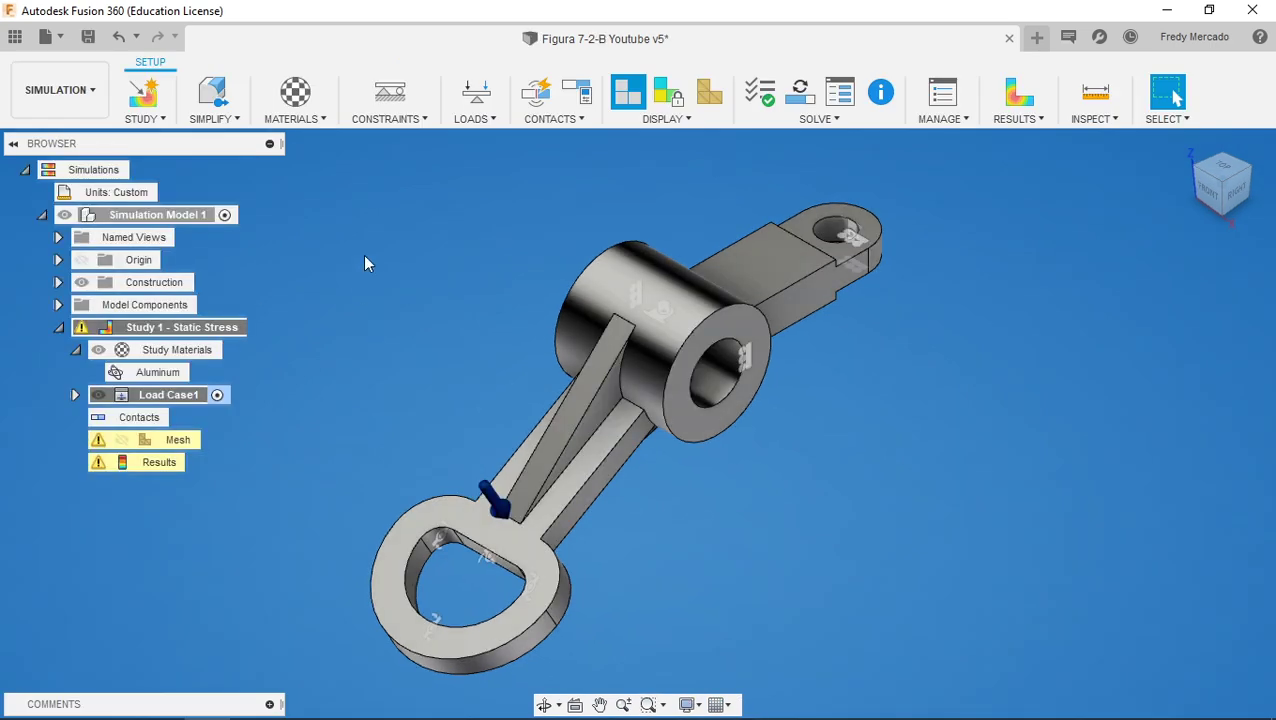
click(80, 330)
click(800, 95)
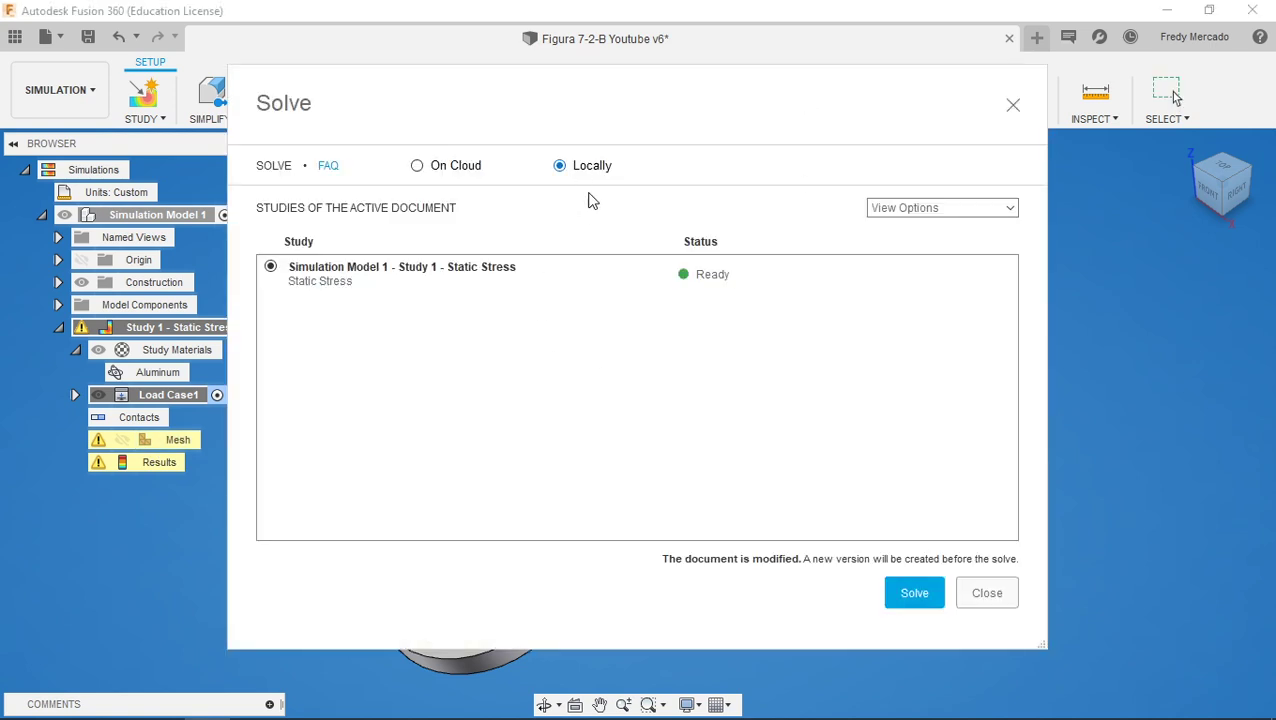
click(913, 593)
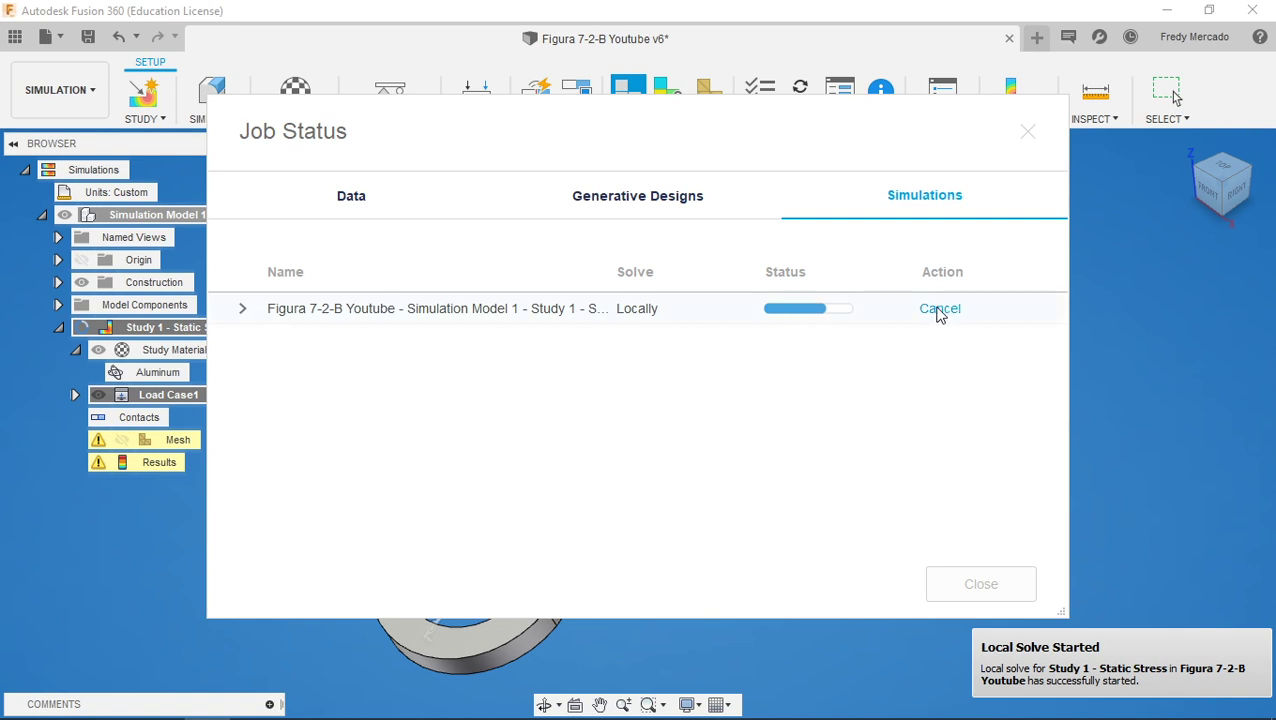
click(940, 309)
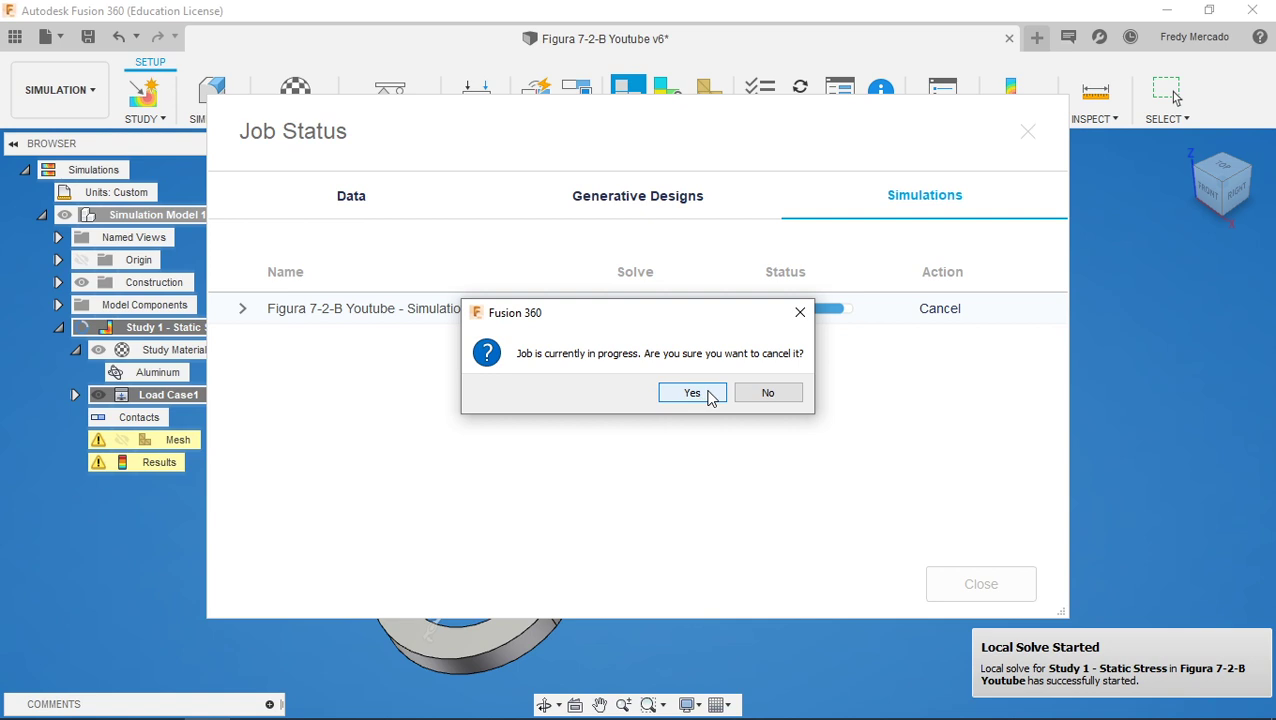
click(708, 396)
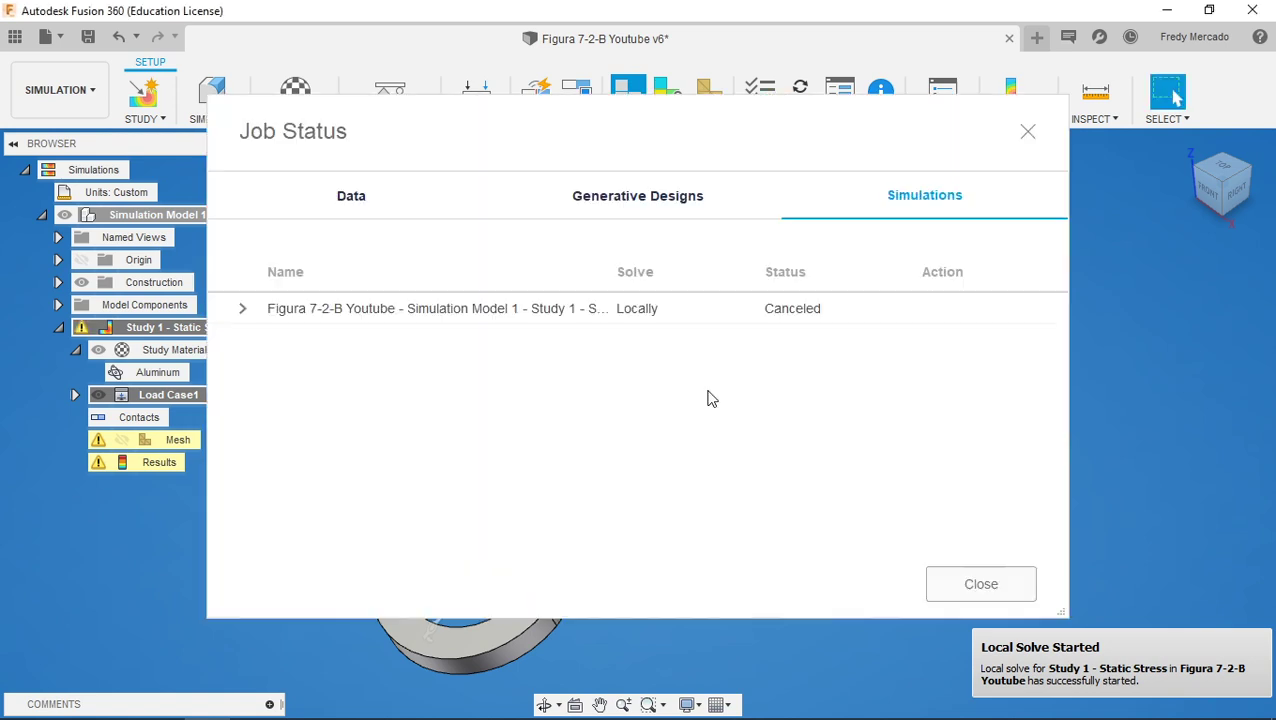
click(981, 585)
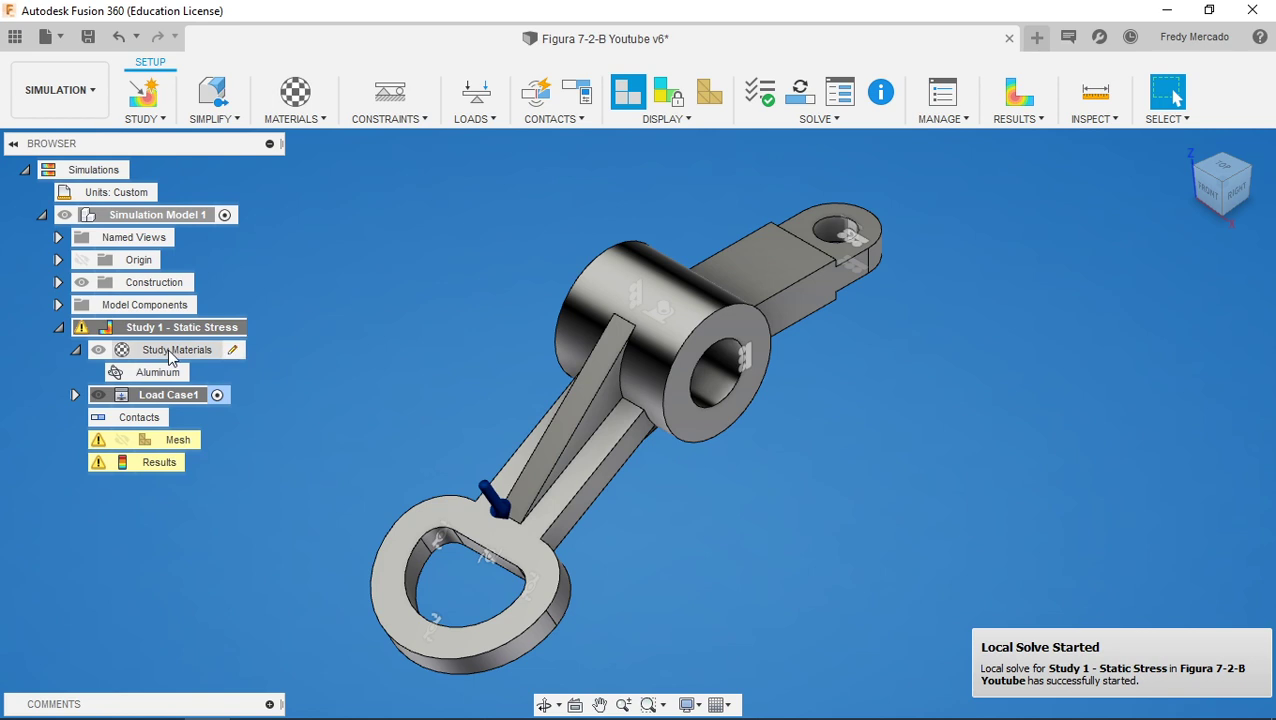
Set the study material override of the lever to (Same as Model) so the study uses Steel
click(155, 375)
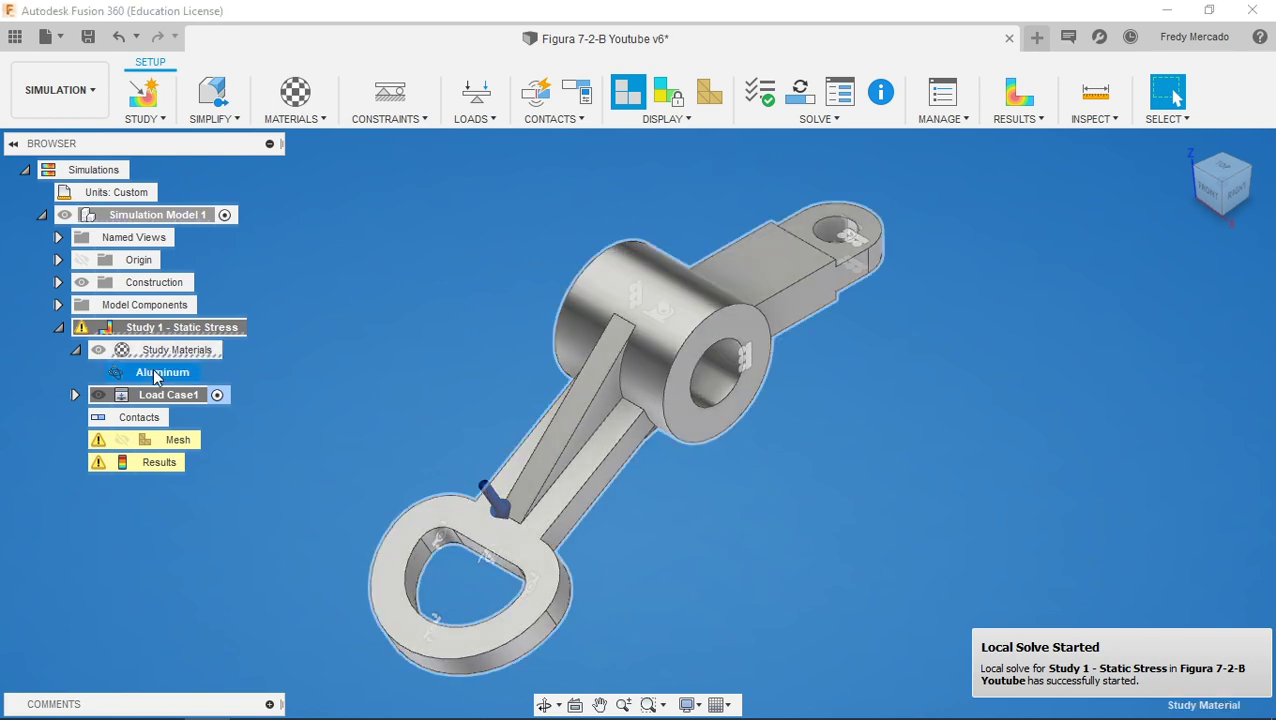
click(295, 92)
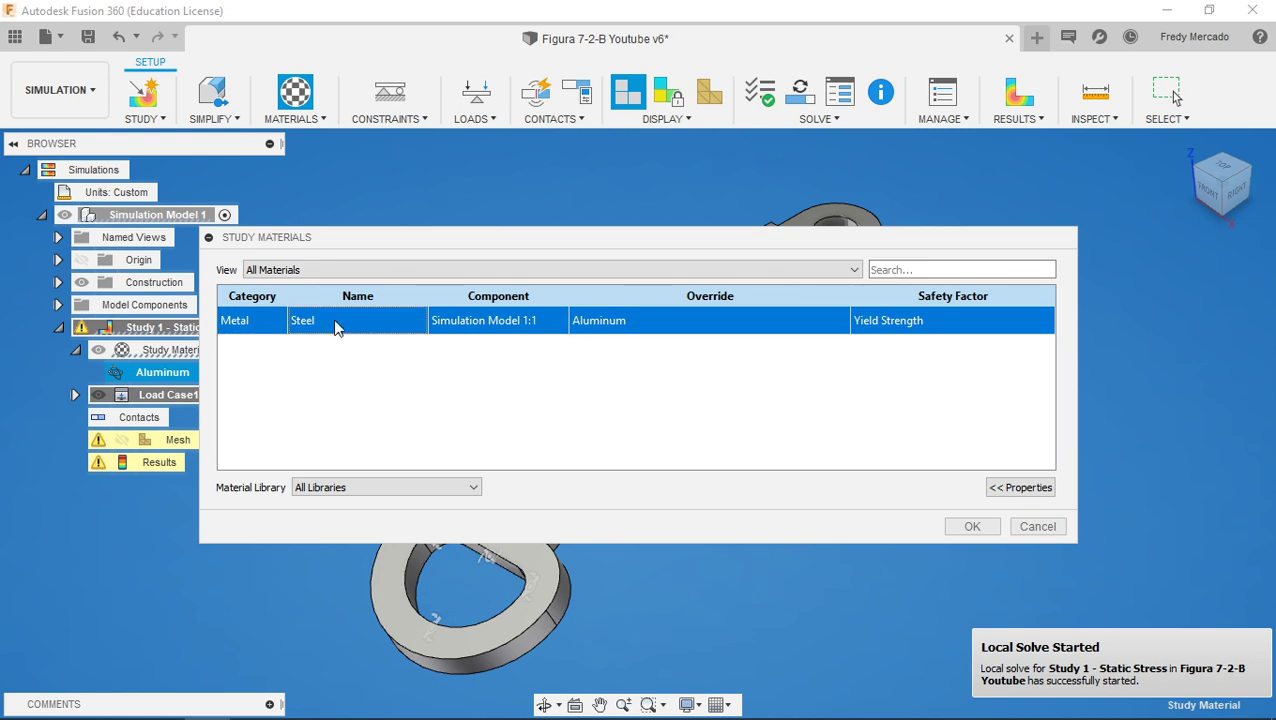
click(837, 324)
click(840, 322)
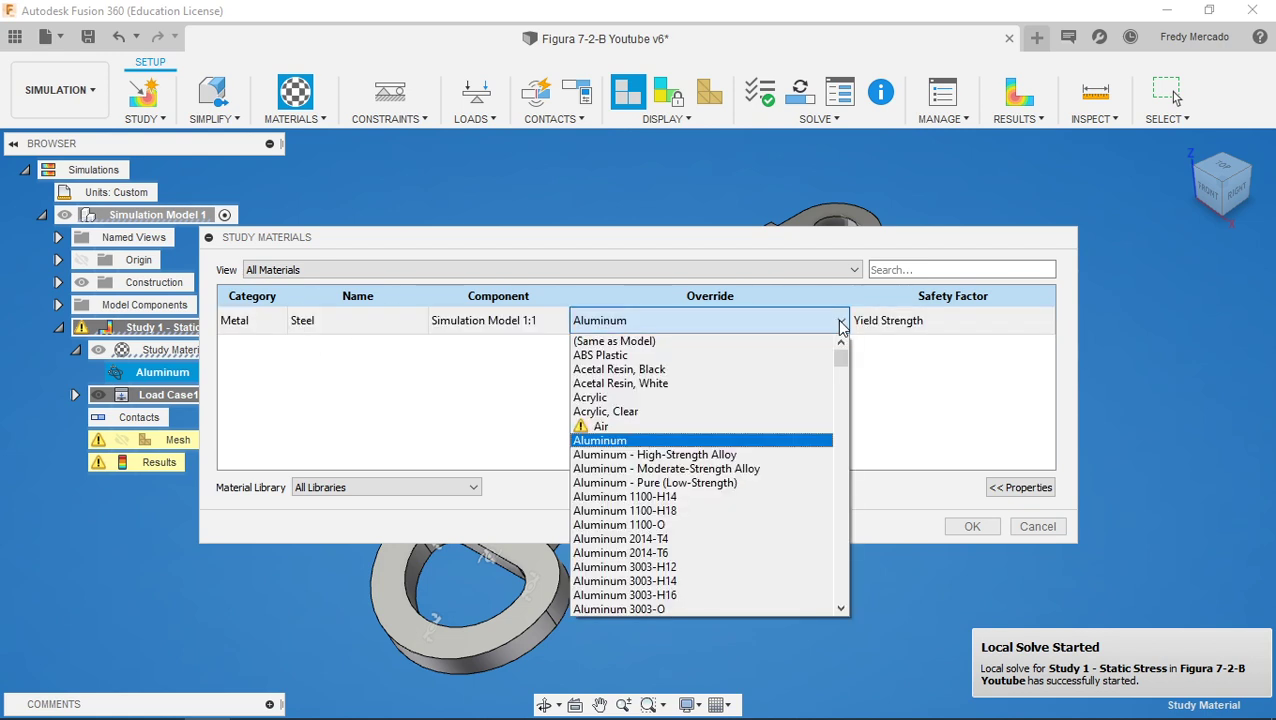
click(676, 343)
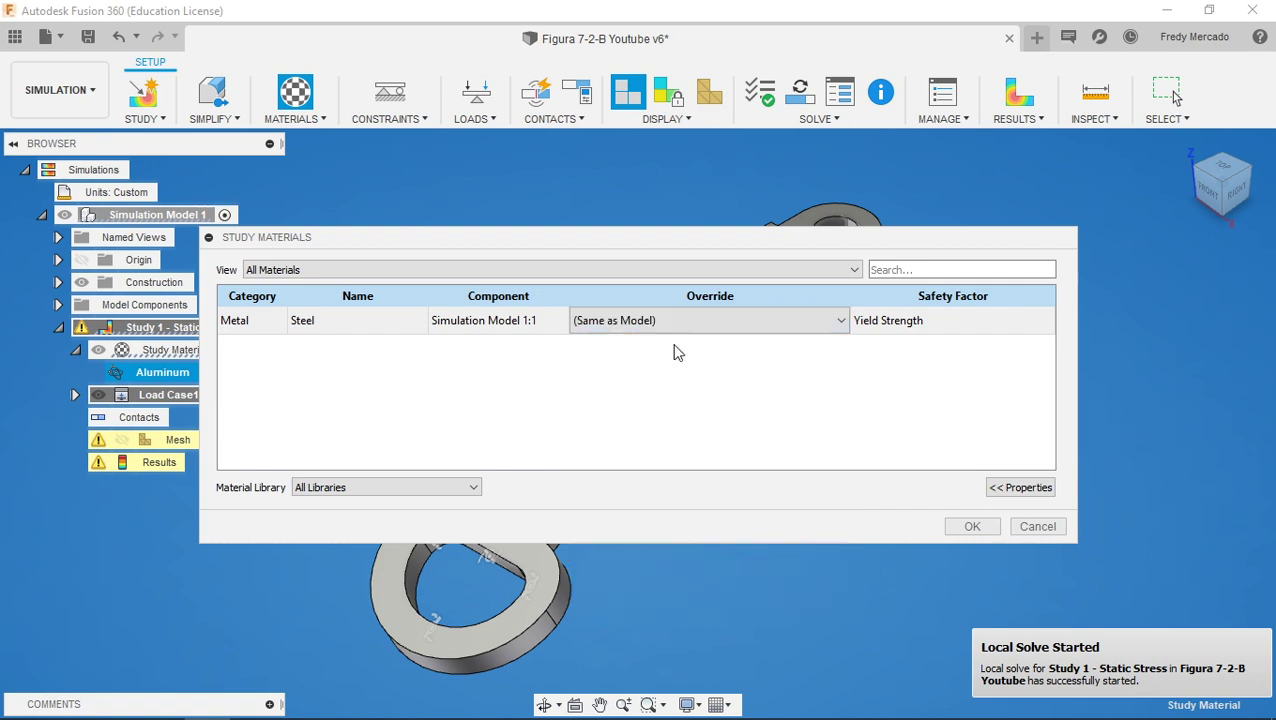
click(968, 526)
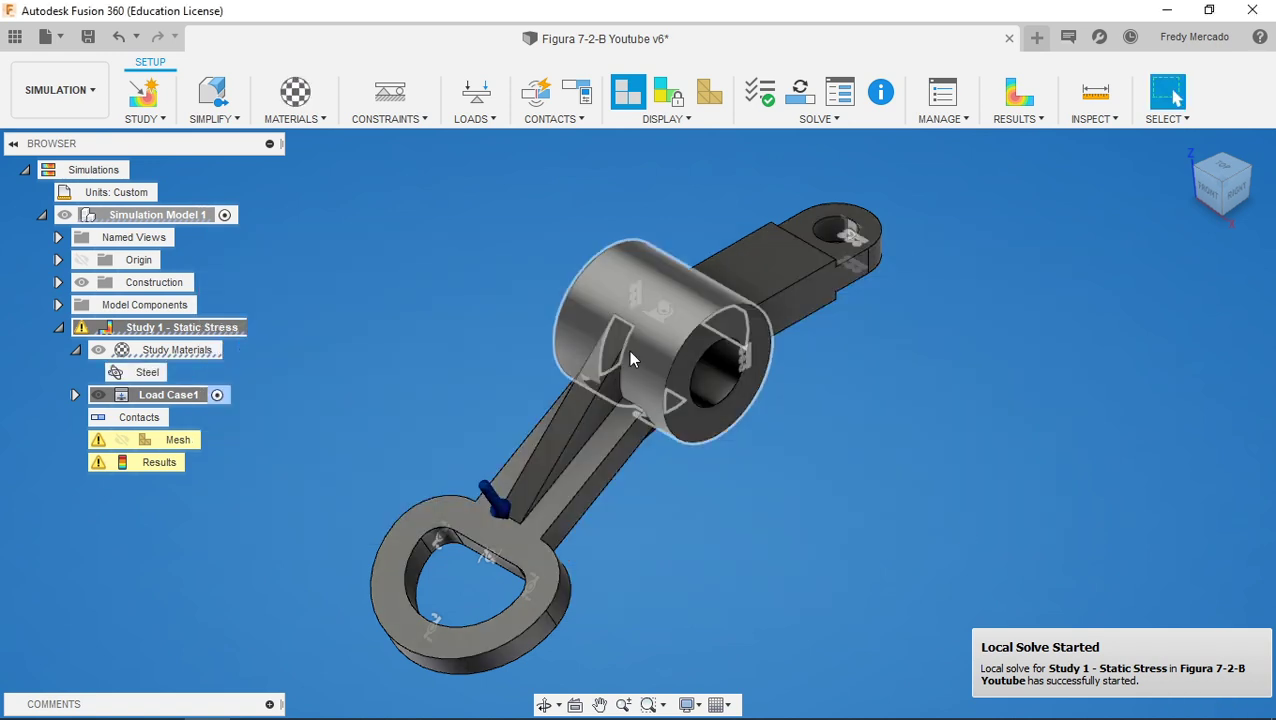
Solve the static stress study locally and follow the stages of the solve in the job status details
click(800, 92)
click(911, 598)
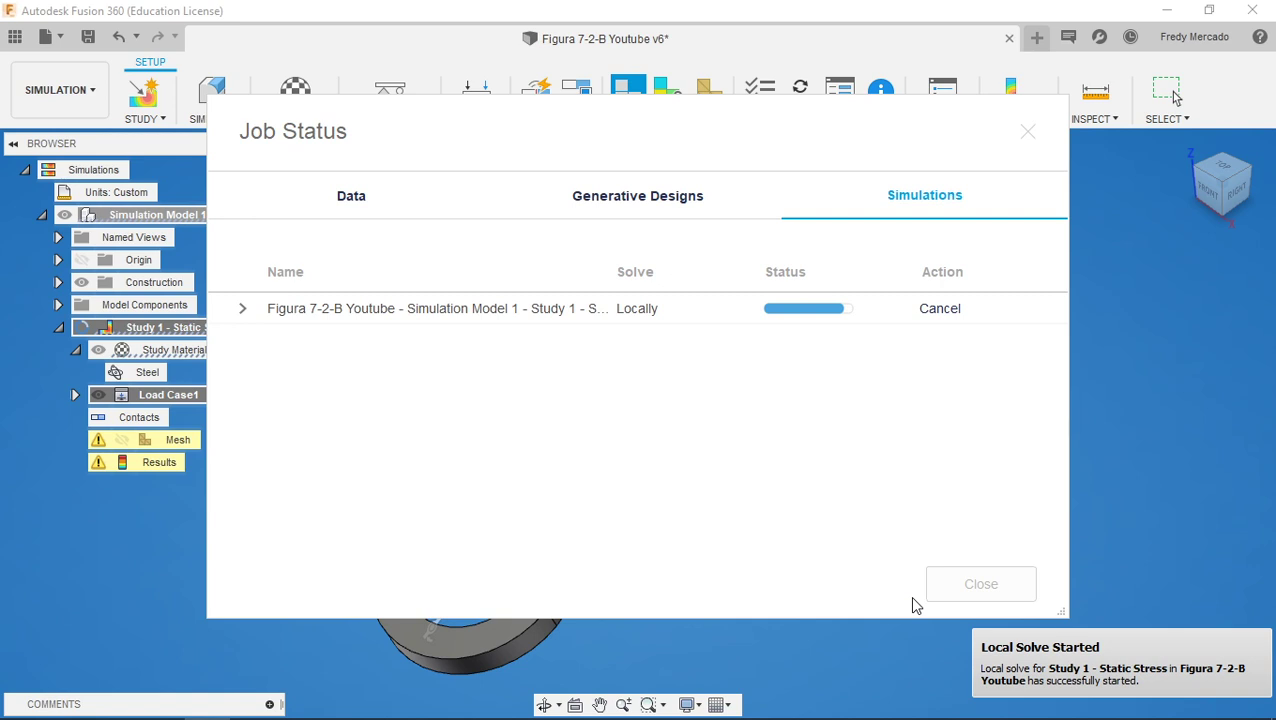
click(242, 308)
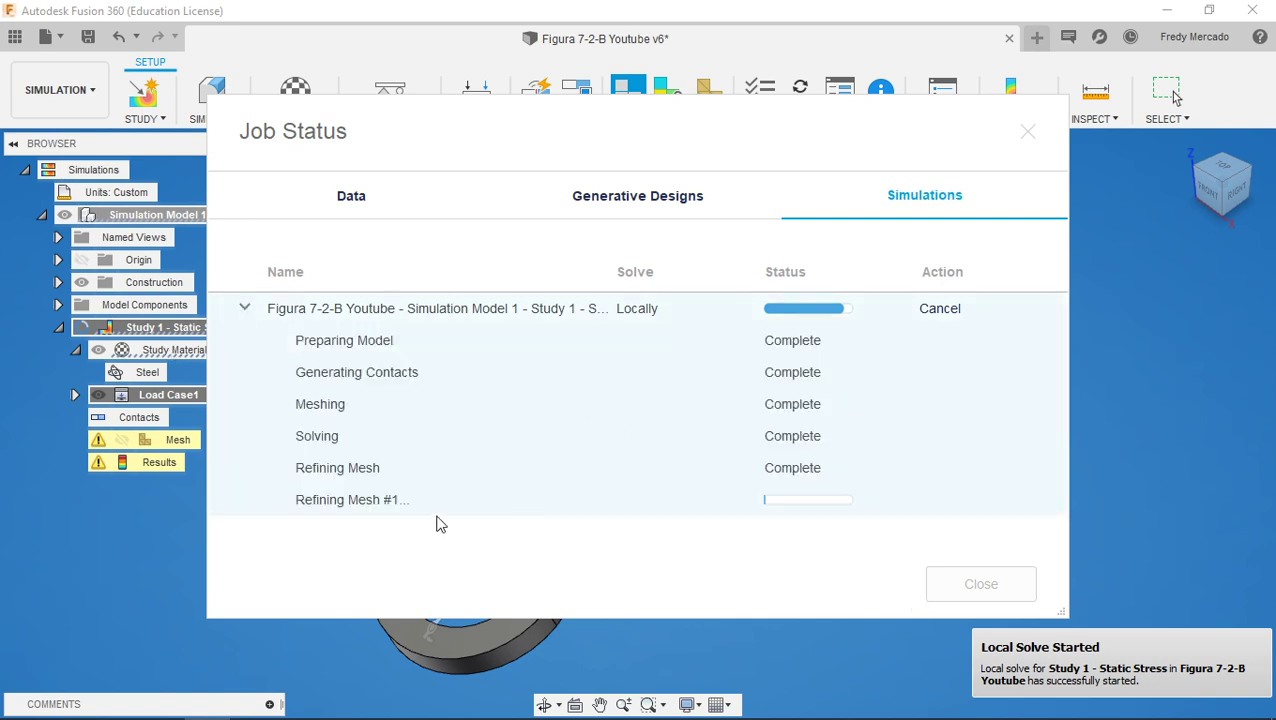
scroll(675, 450, down, 1)
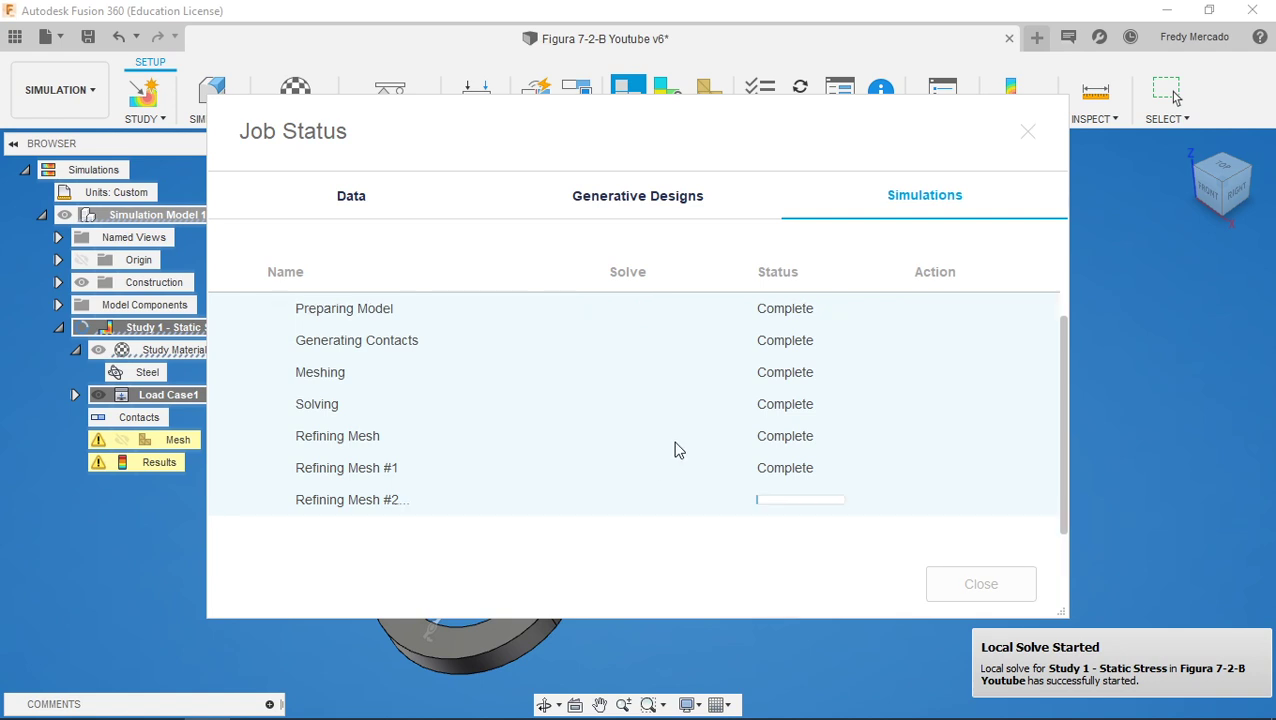
scroll(676, 450, down, 1)
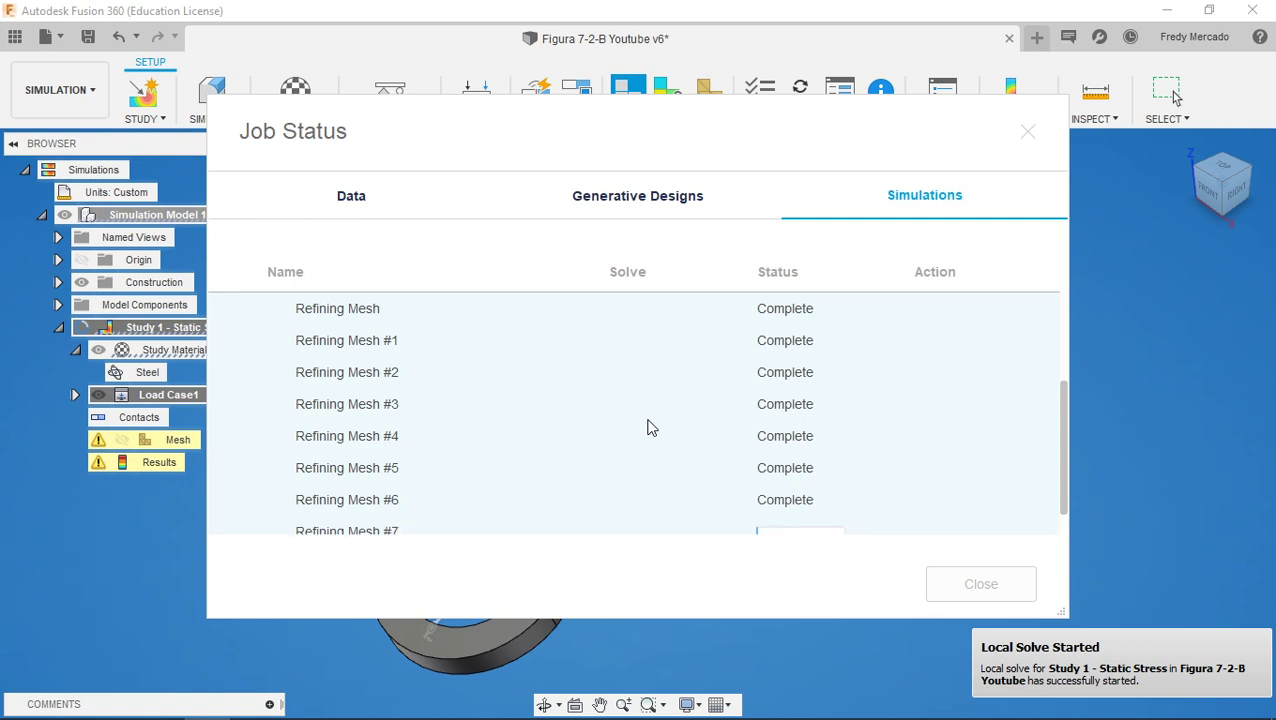
scroll(647, 428, down, 1)
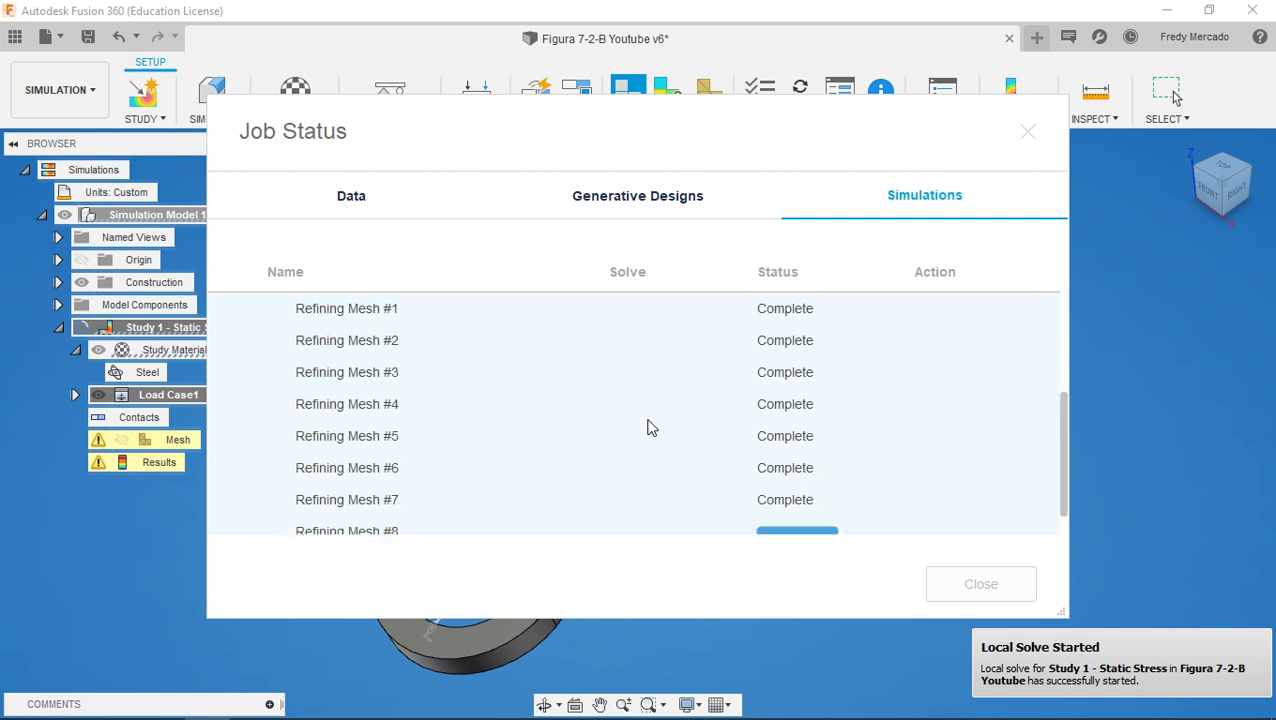
scroll(648, 428, down, 1)
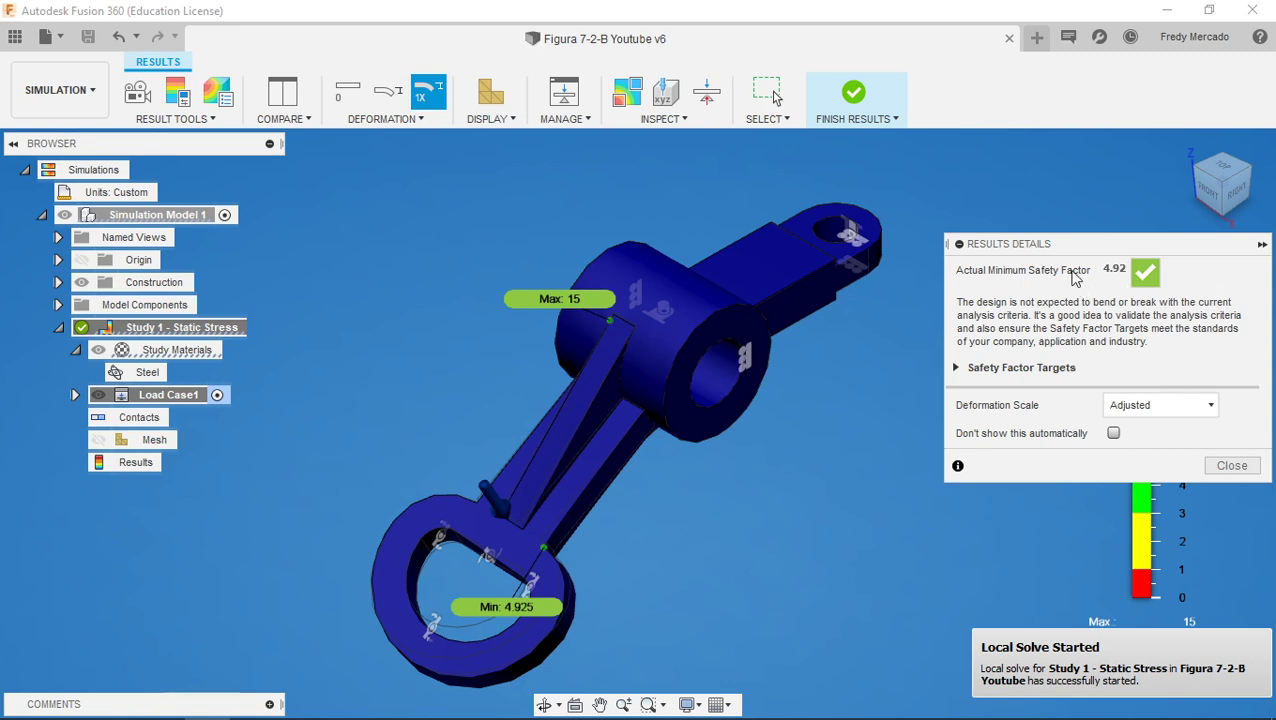
Examine the minimum safety factor and the location of its marker on the deformed lever
drag(1082, 247, 1054, 250)
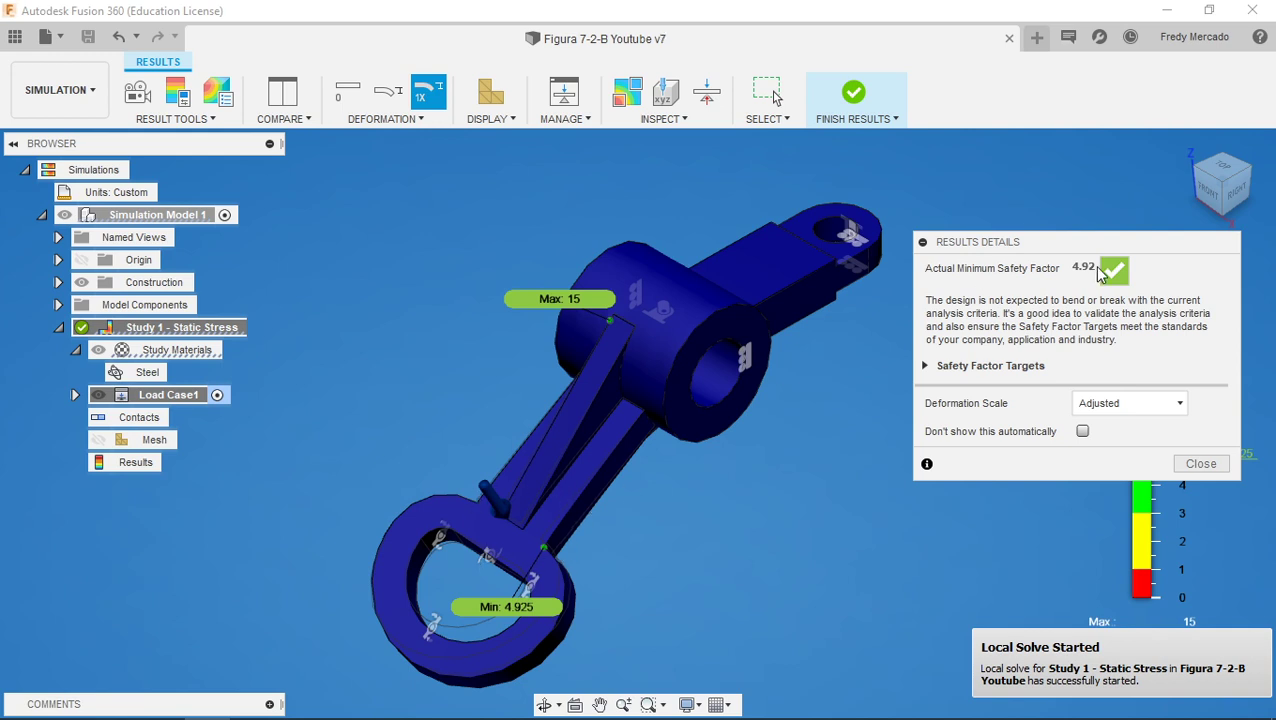
shift+middle_drag(760, 336, 535, 575)
scroll(535, 575, up, 2)
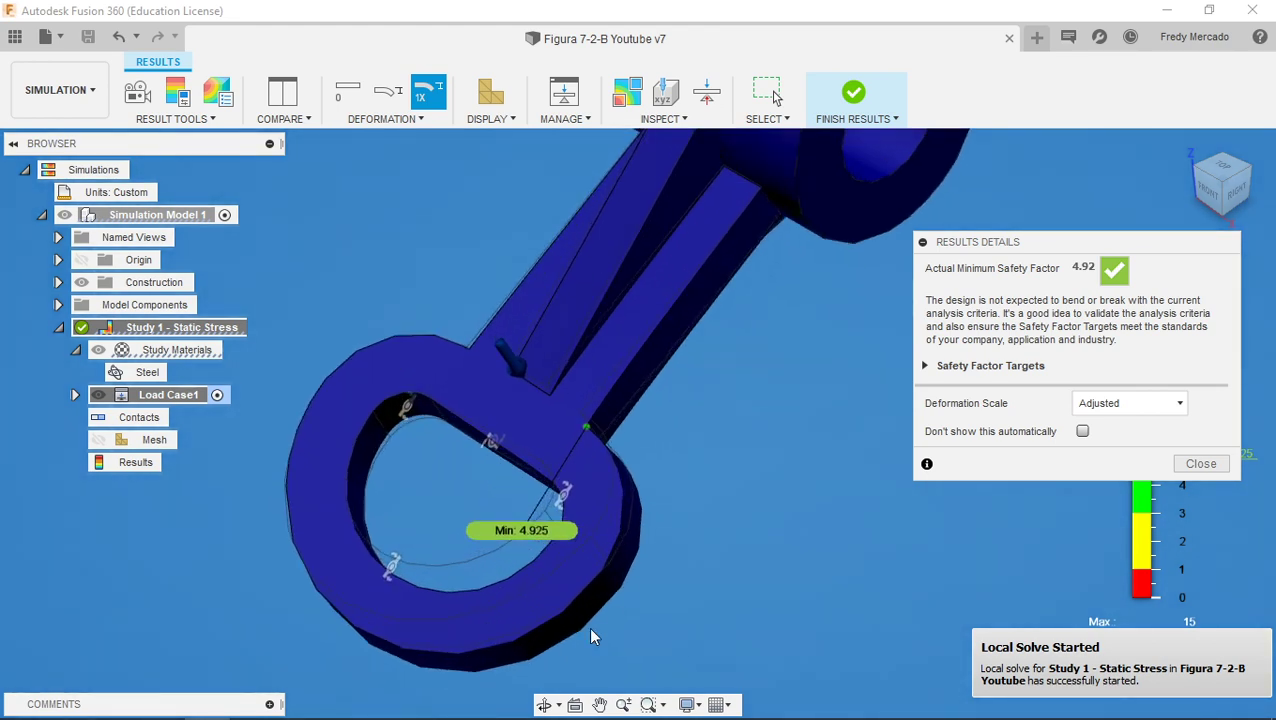
shift+middle_drag(571, 511, 526, 478)
scroll(566, 369, up, 4)
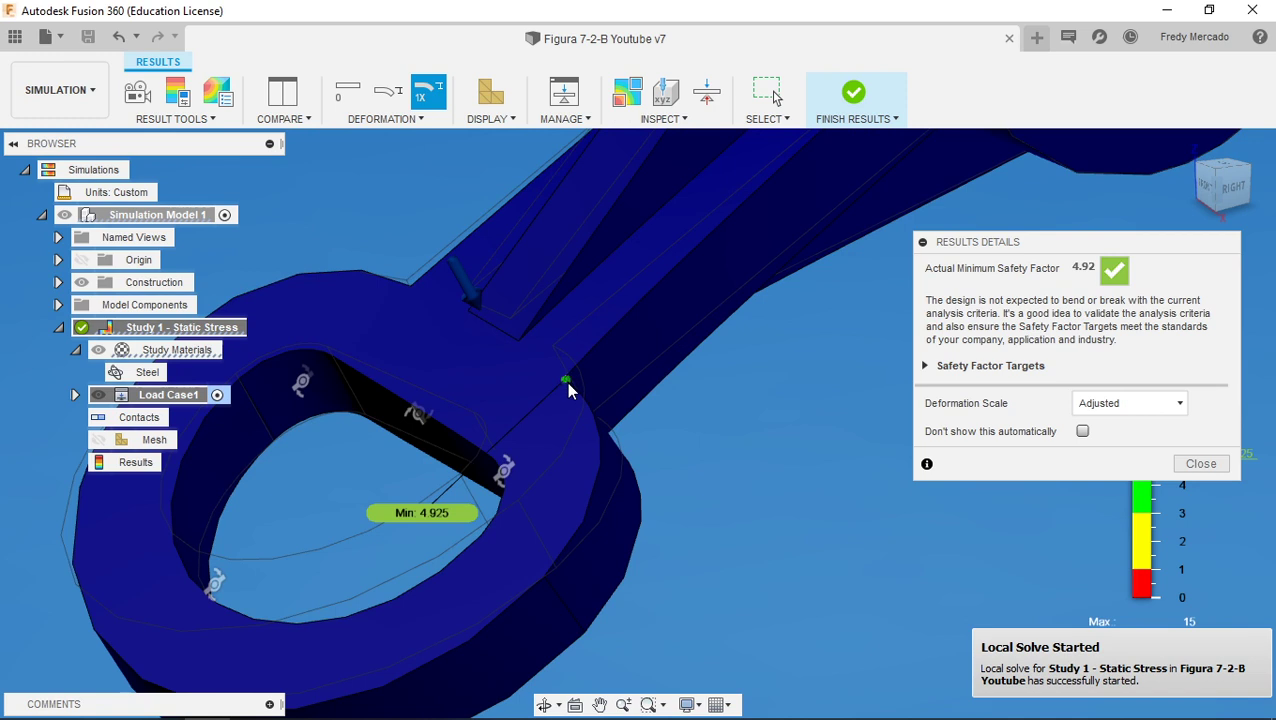
scroll(588, 382, up, 1)
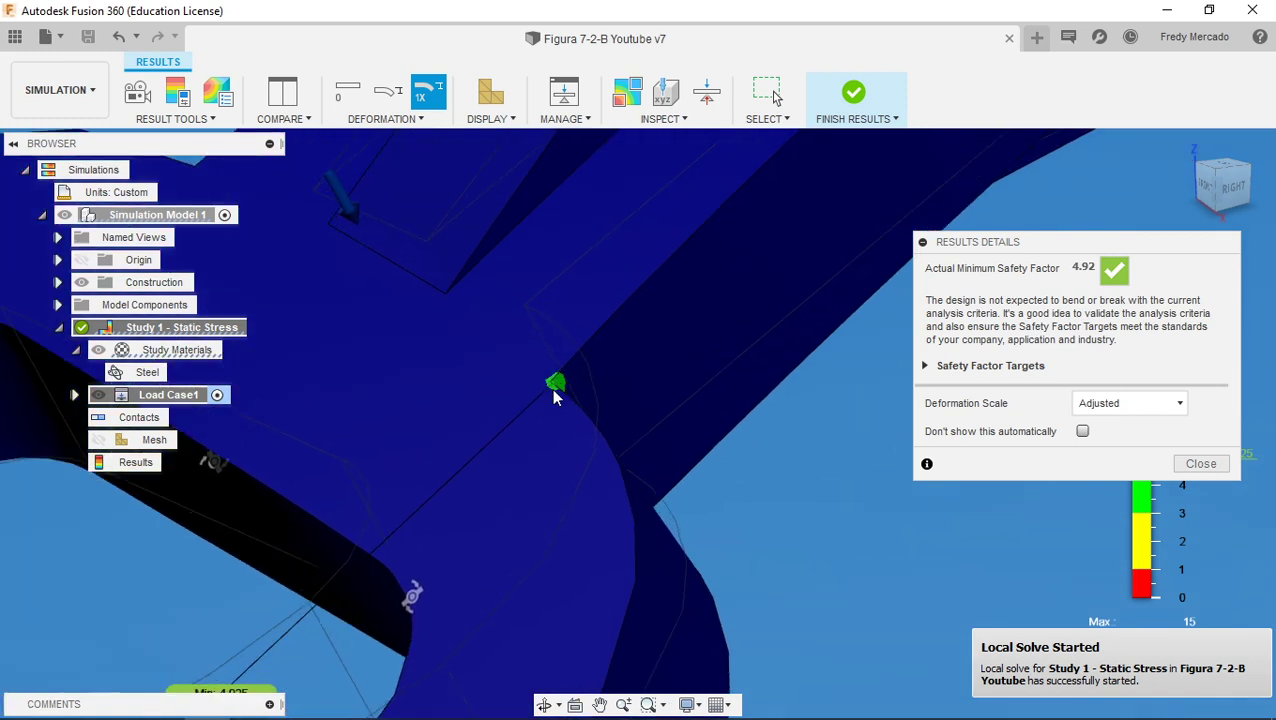
scroll(578, 395, down, 5)
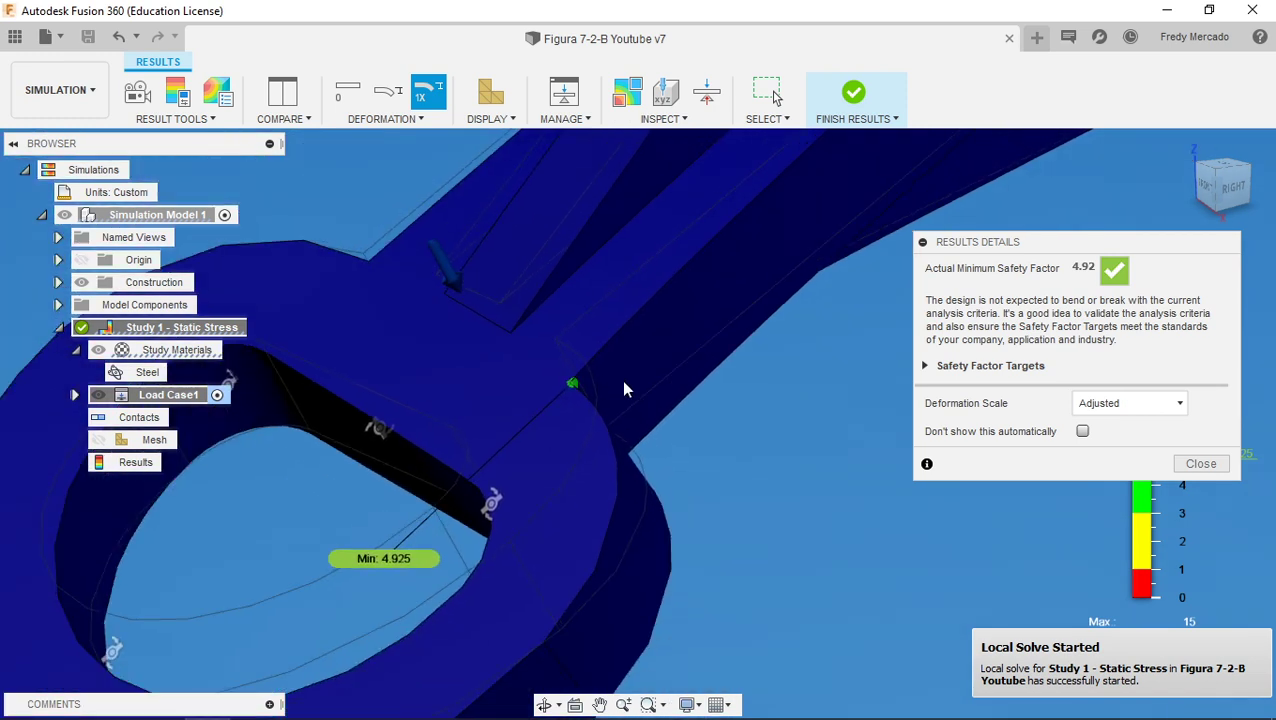
scroll(643, 422, down, 3)
shift+middle_drag(643, 422, 660, 480)
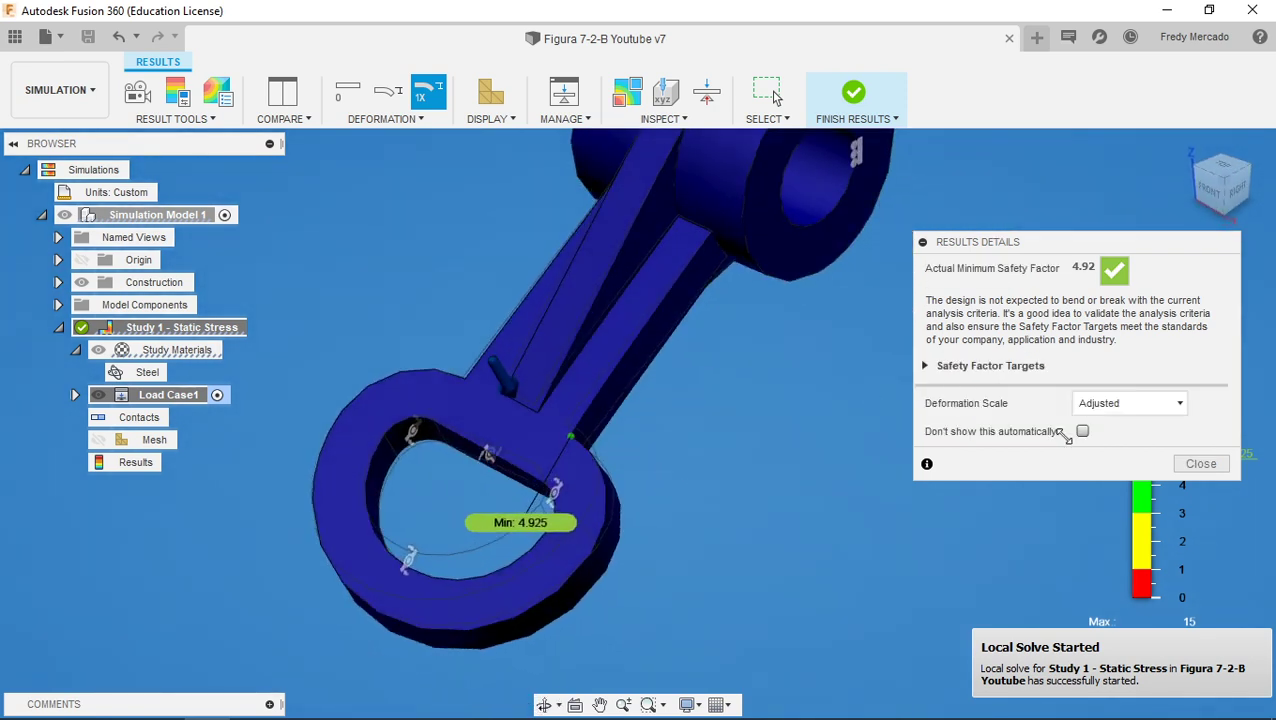
Close the results details, view the whole lever's safety factor plot, and finish the results to return to the study setup
click(1201, 465)
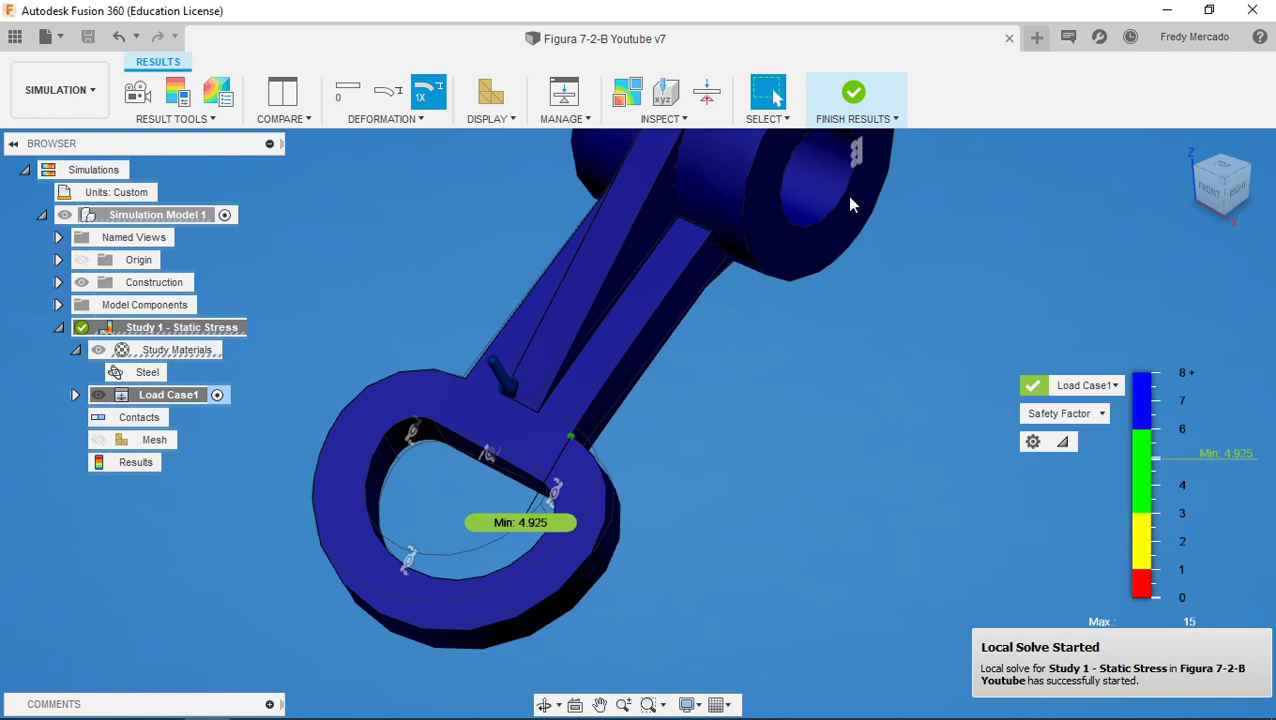
scroll(722, 538, down, 2)
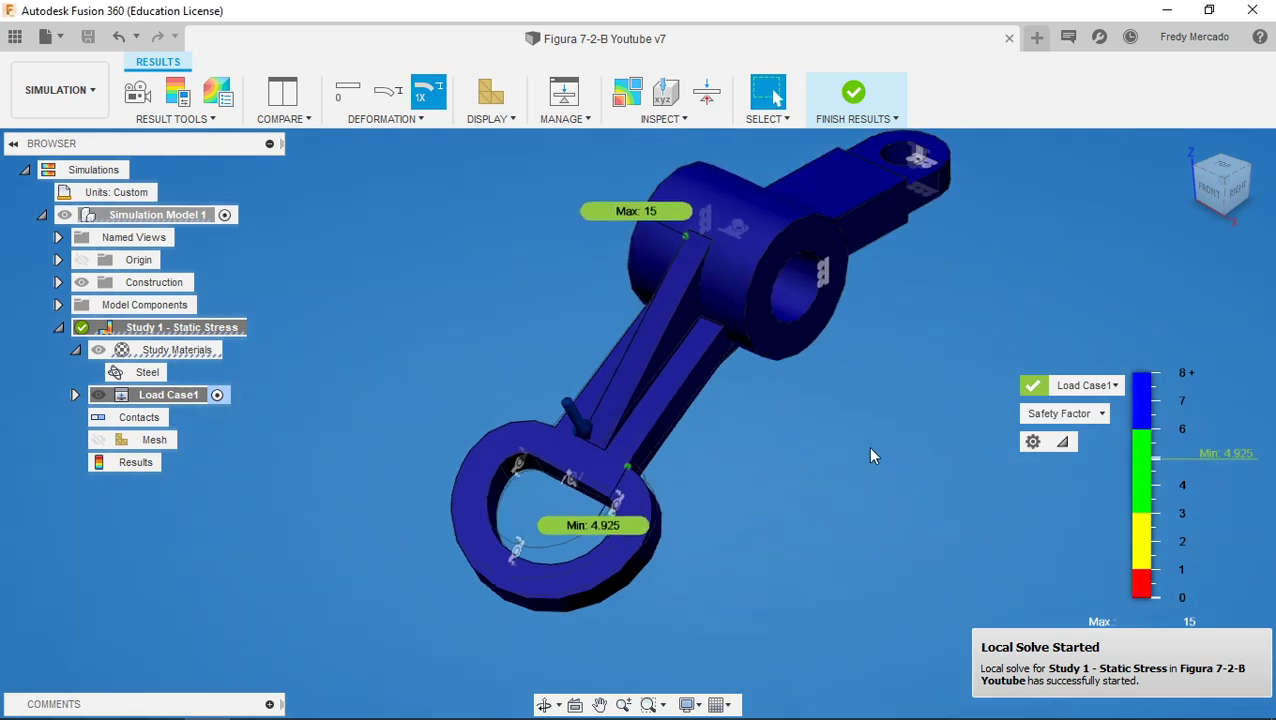
shift+middle_drag(869, 456, 790, 462)
click(852, 95)
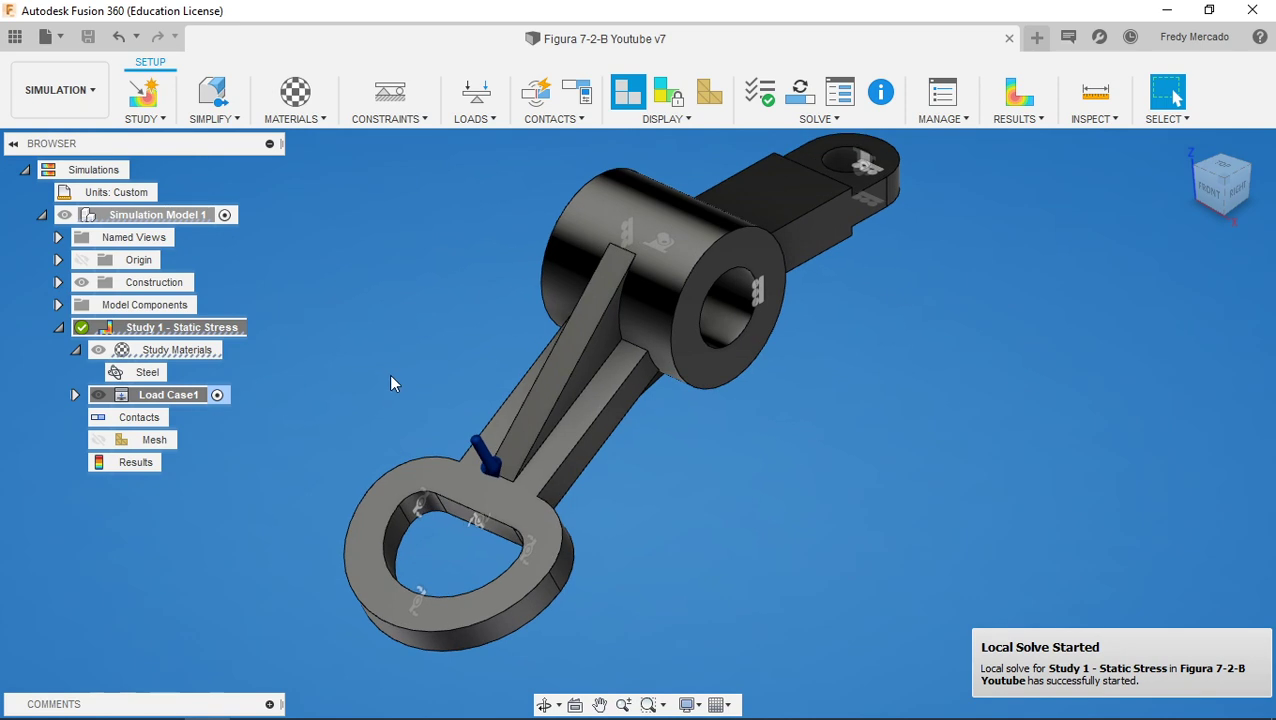
shift+middle_drag(389, 374, 430, 445)
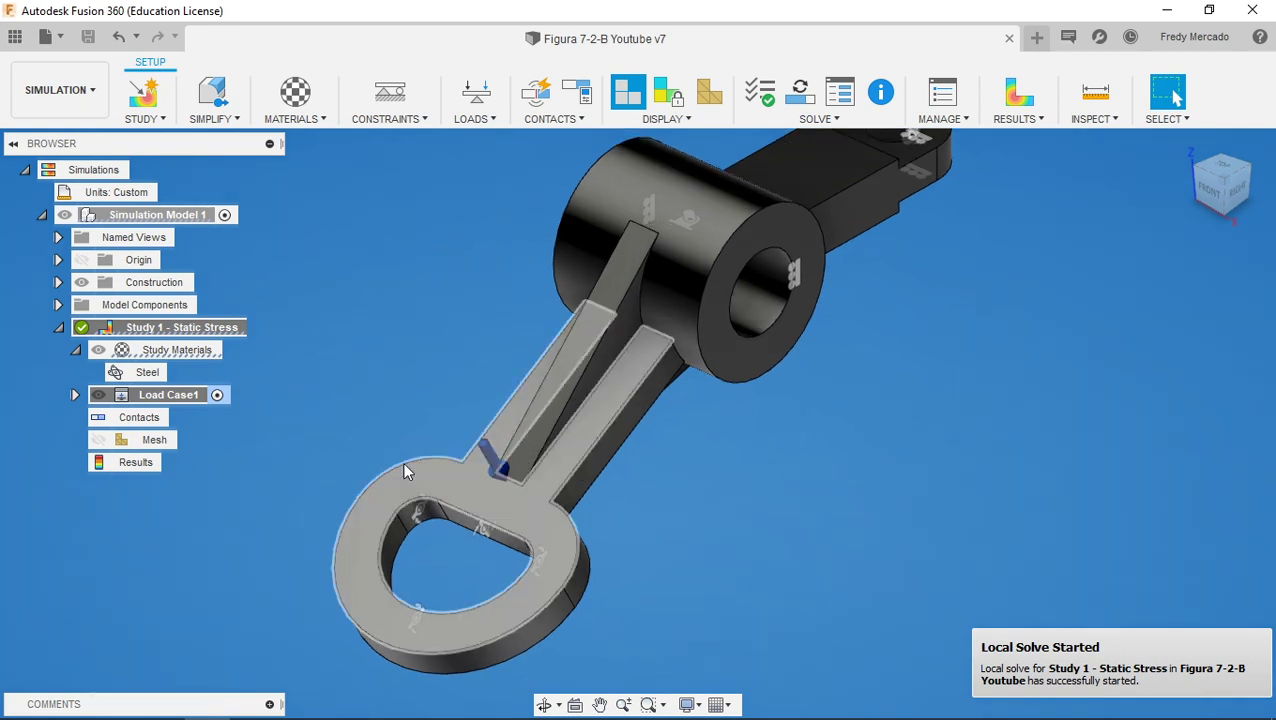
List the load case's loads and check which faces of the lever Force1 acts on
click(74, 396)
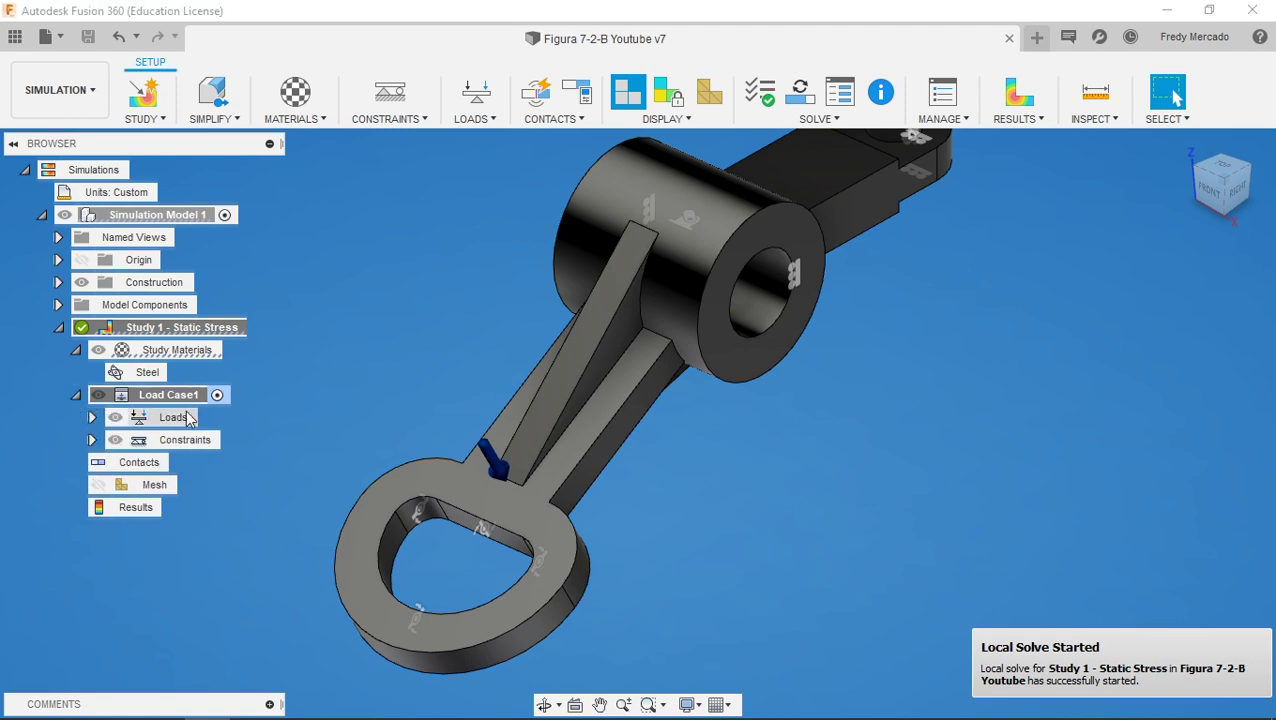
click(173, 424)
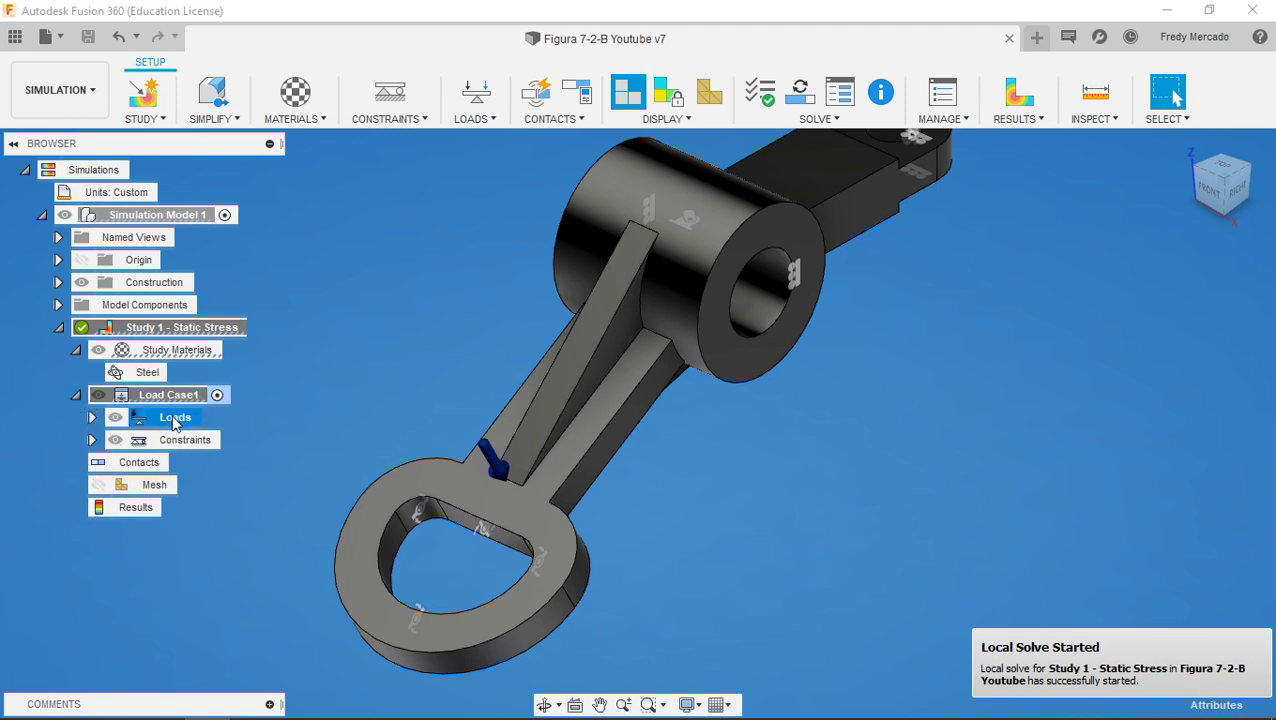
click(91, 418)
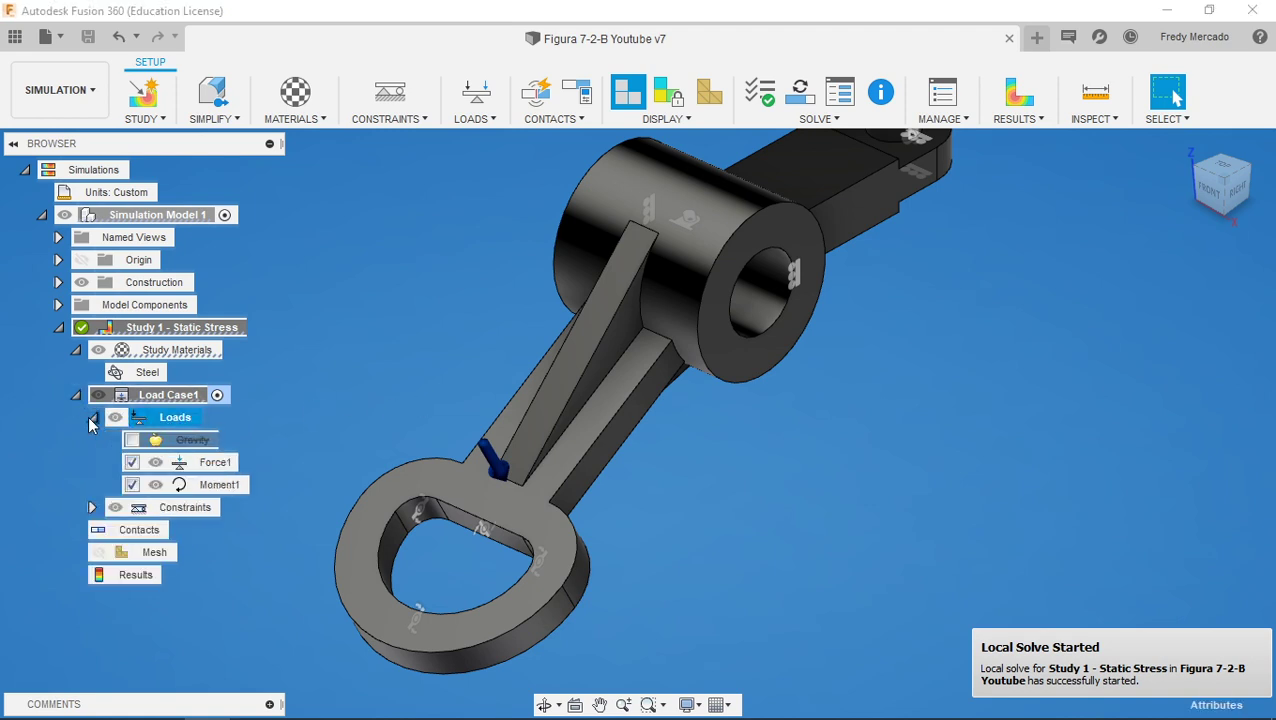
click(220, 467)
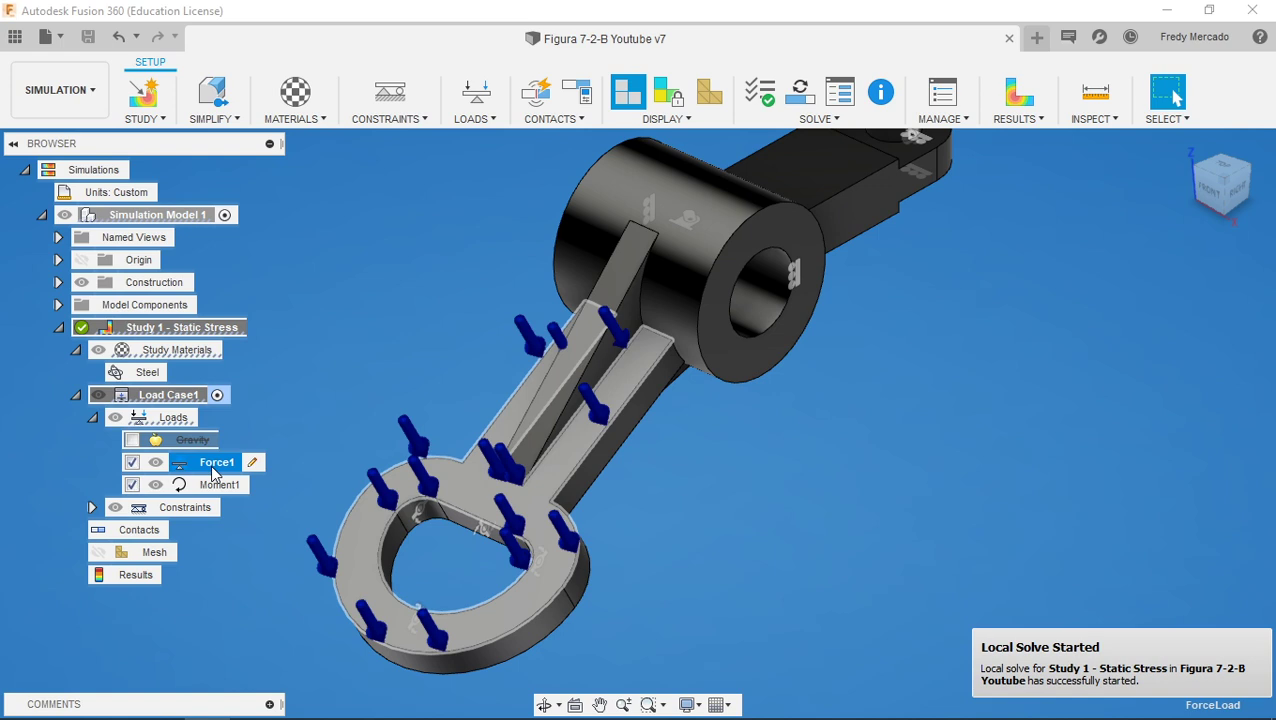
click(464, 376)
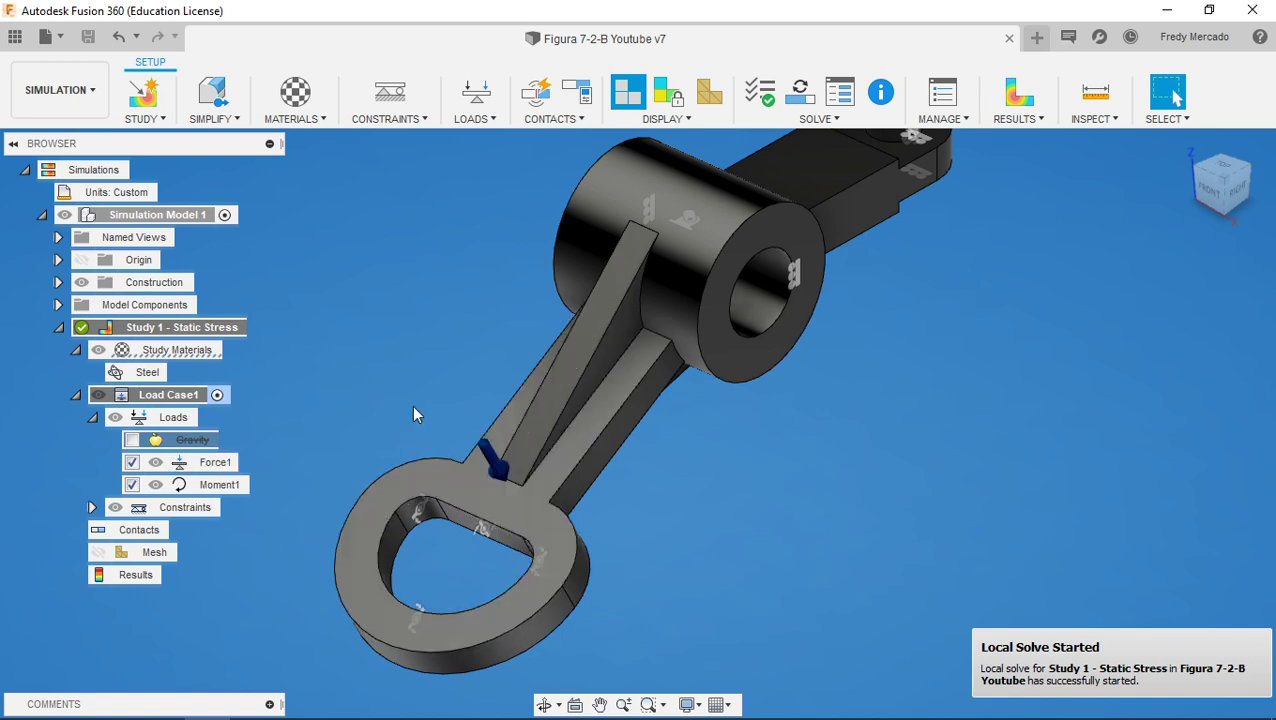
shift+middle_drag(428, 356, 395, 359)
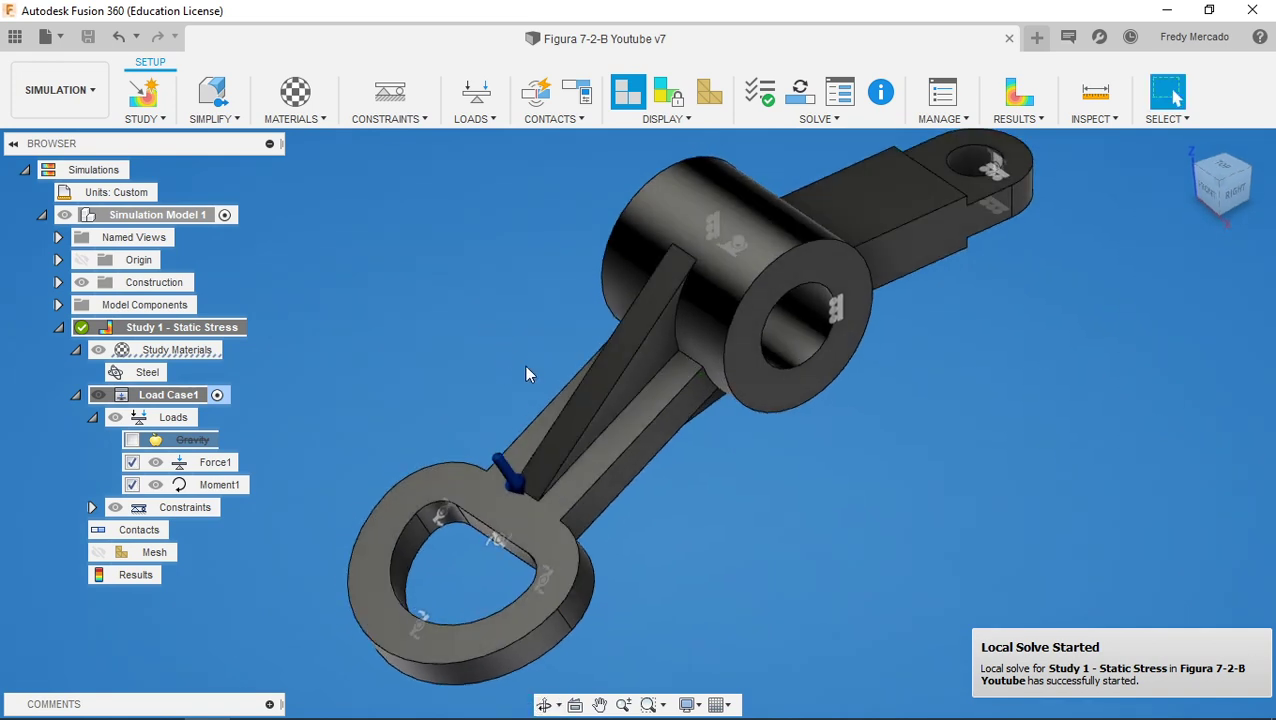
shift+middle_drag(829, 496, 807, 502)
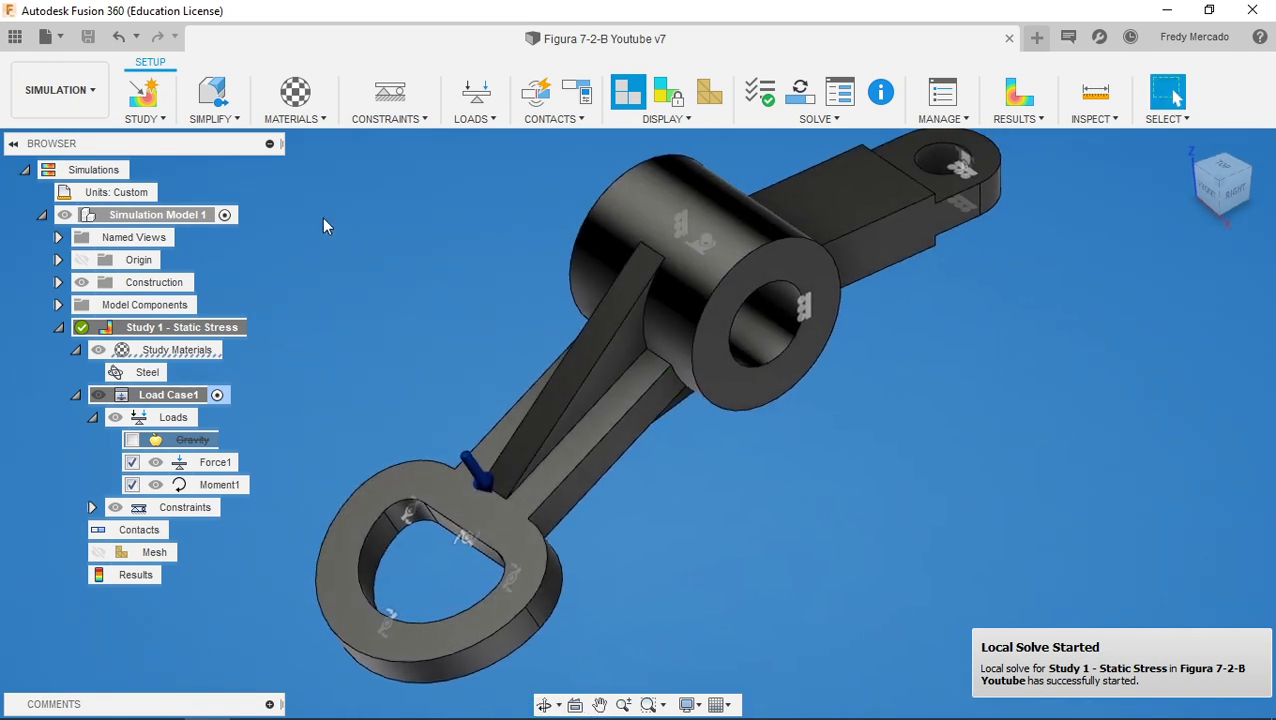
In the simplified simulation model, sketch a line about 30 mm long on the D-shaped end's upper face, joining the two corners where the arm meets it
click(212, 92)
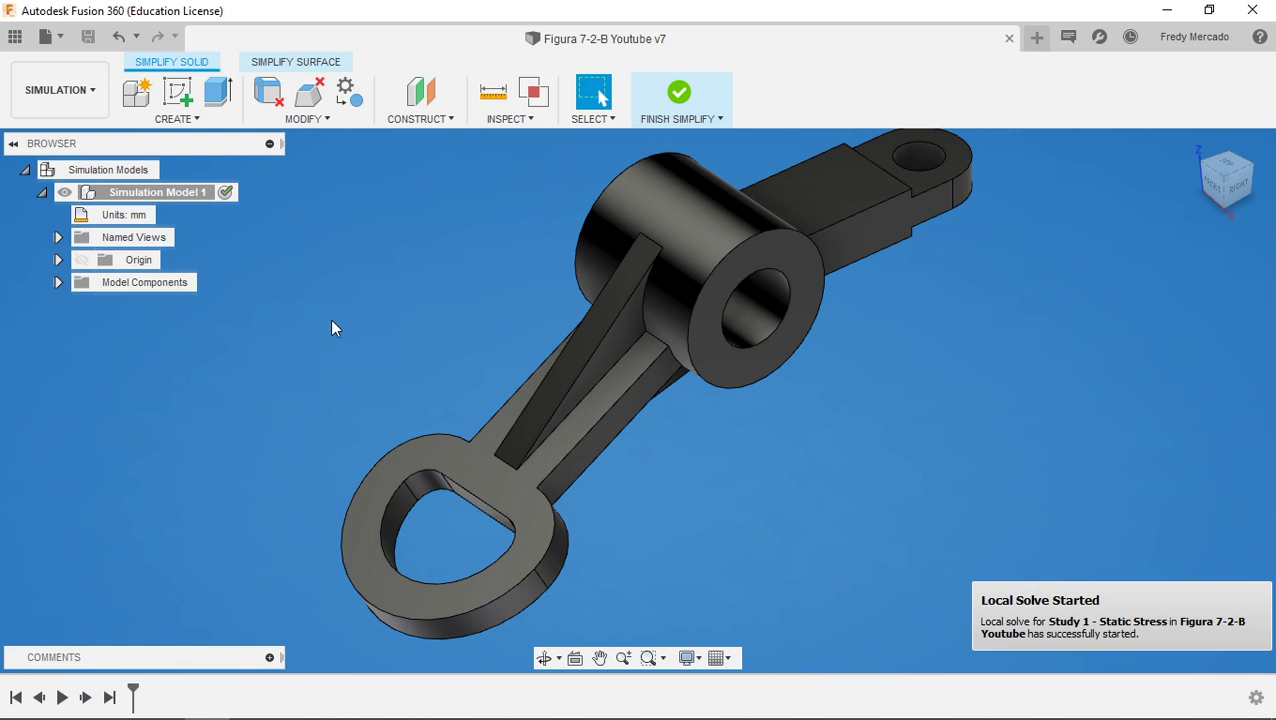
click(178, 92)
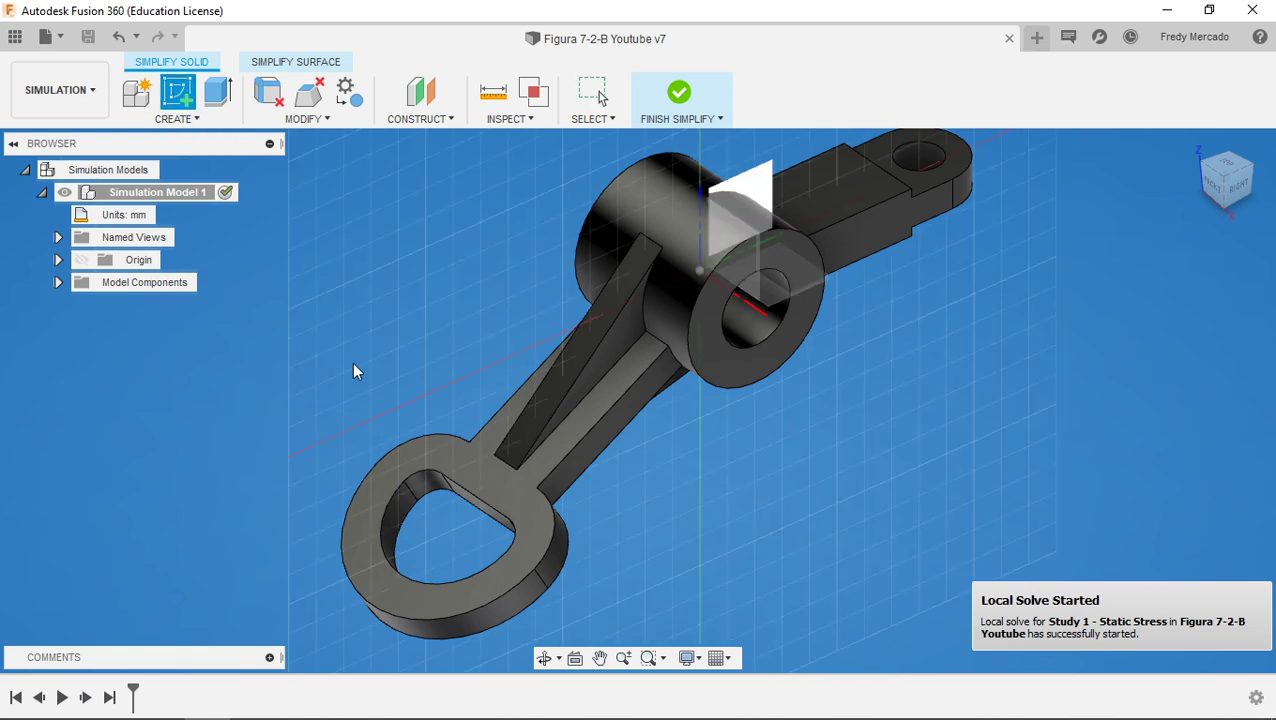
click(392, 450)
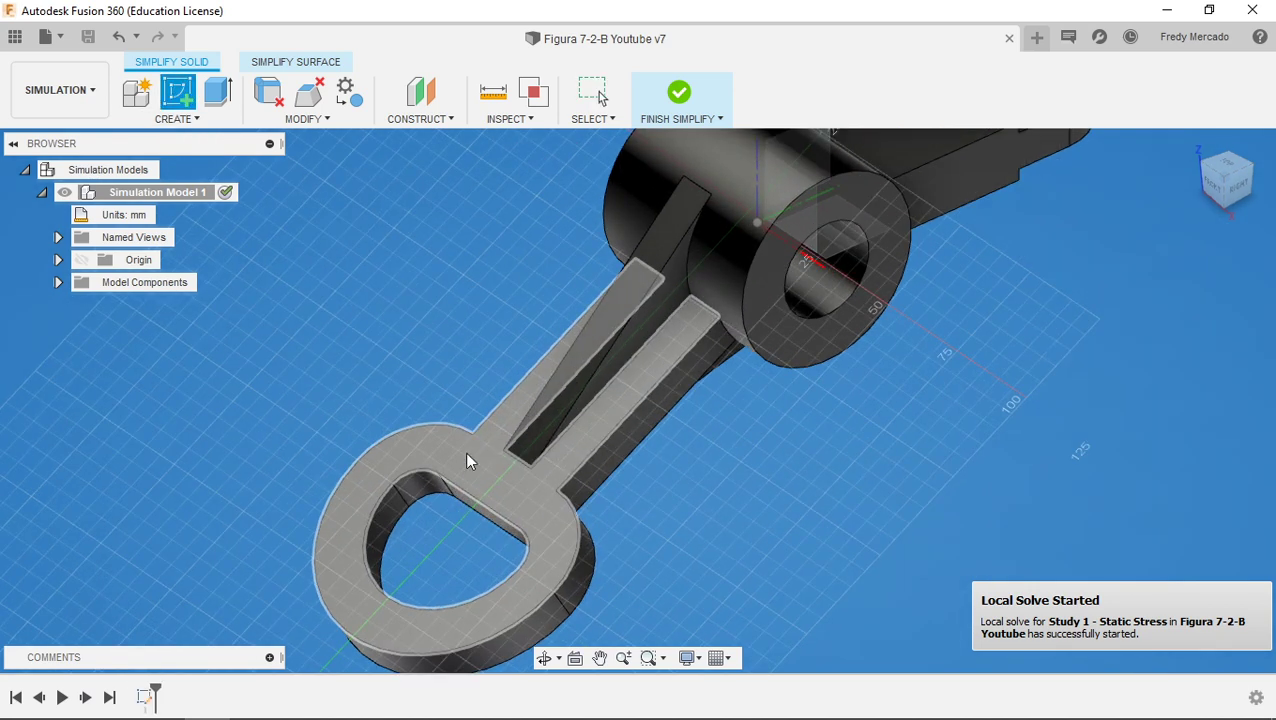
click(465, 452)
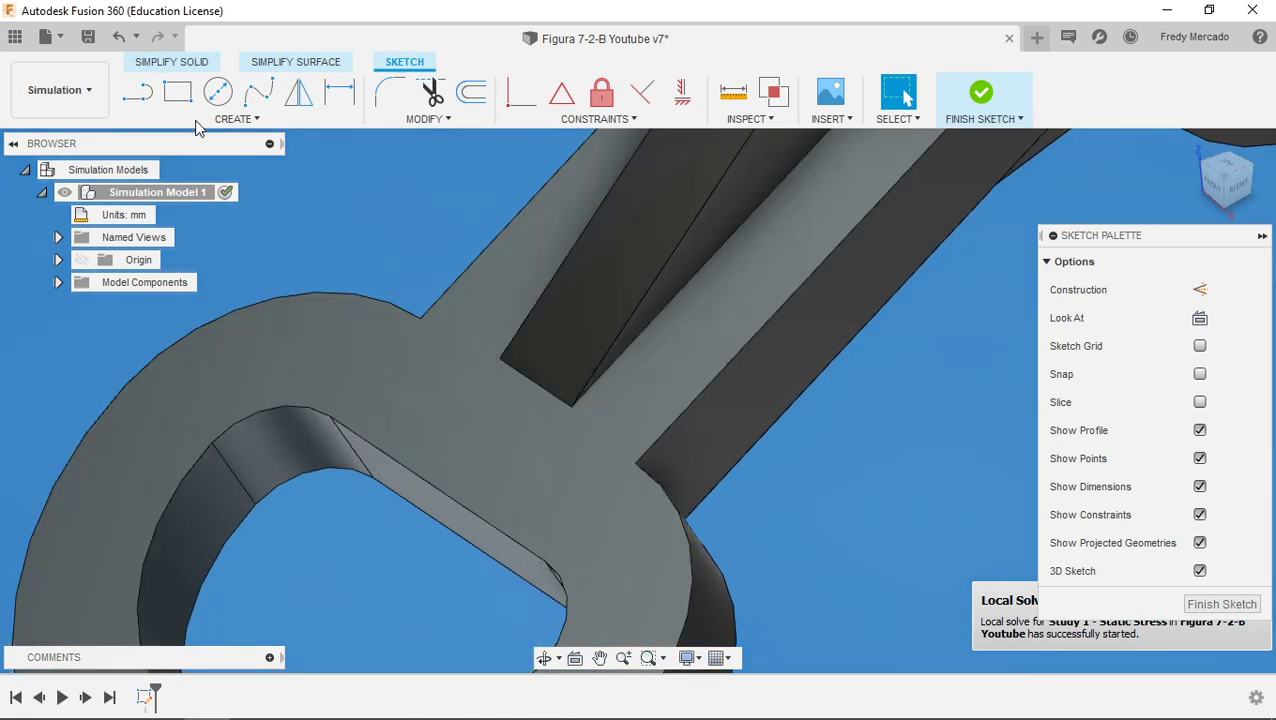
click(138, 92)
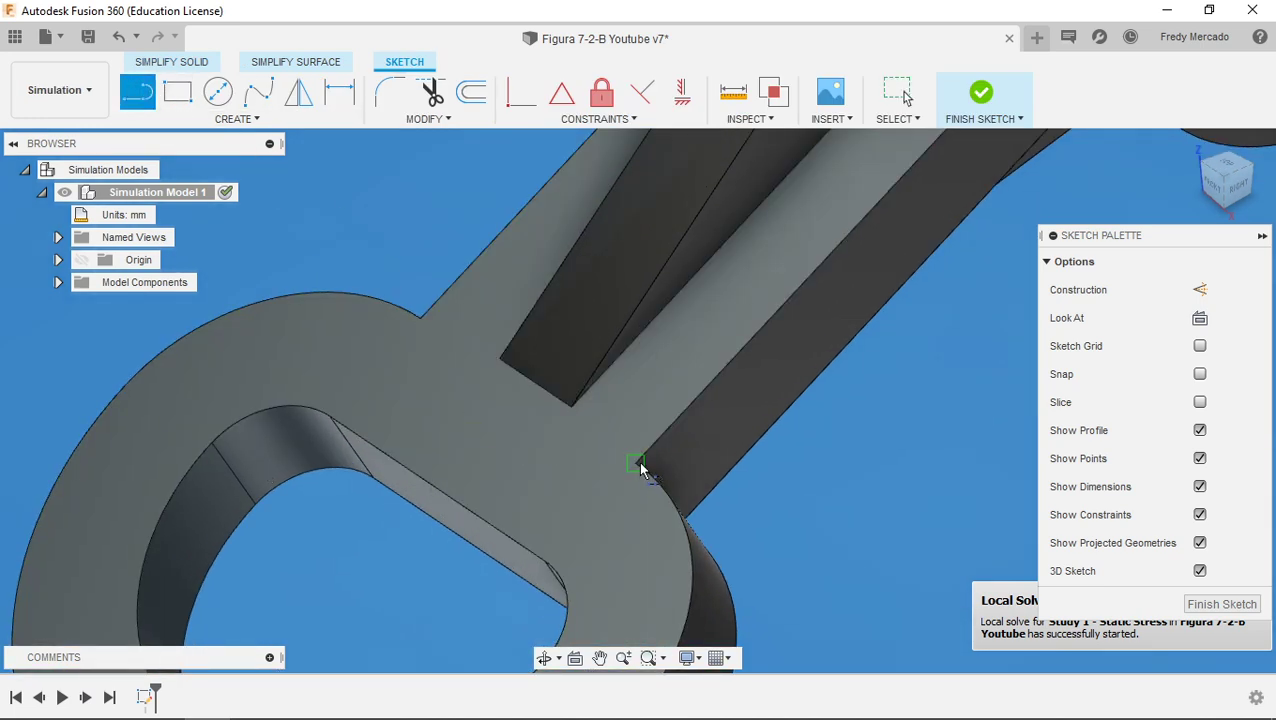
click(637, 464)
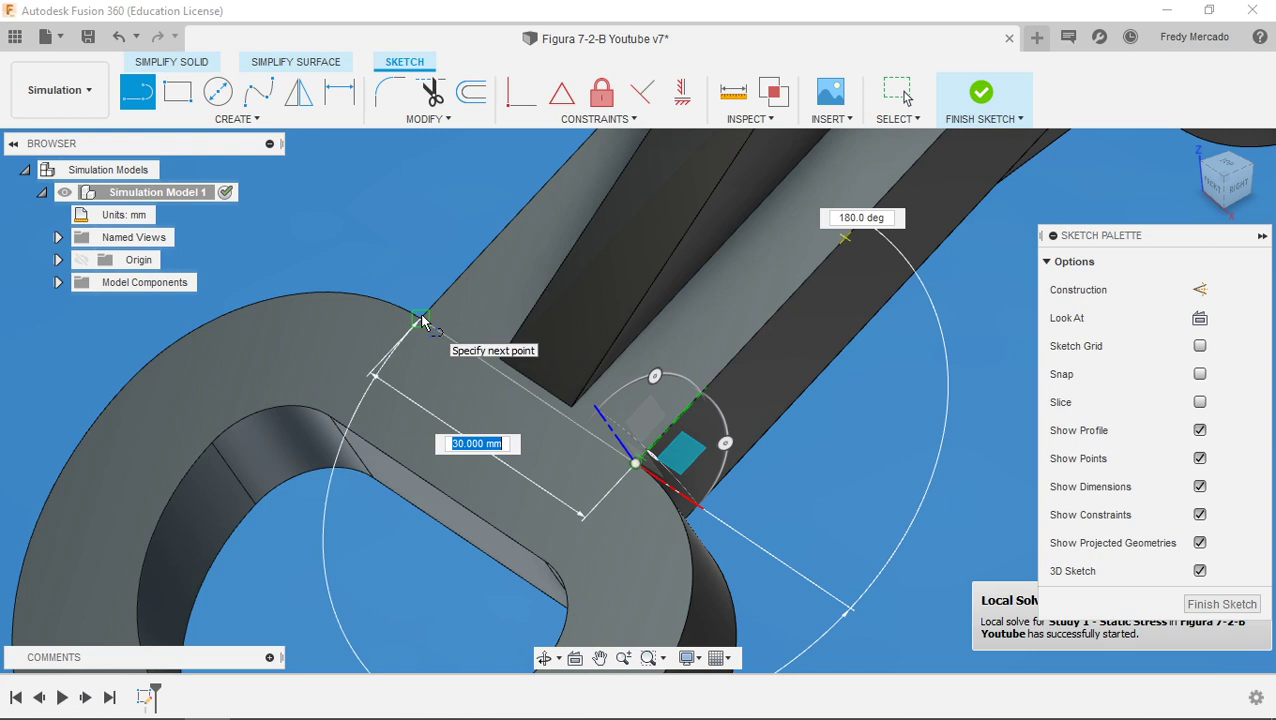
click(421, 321)
click(942, 110)
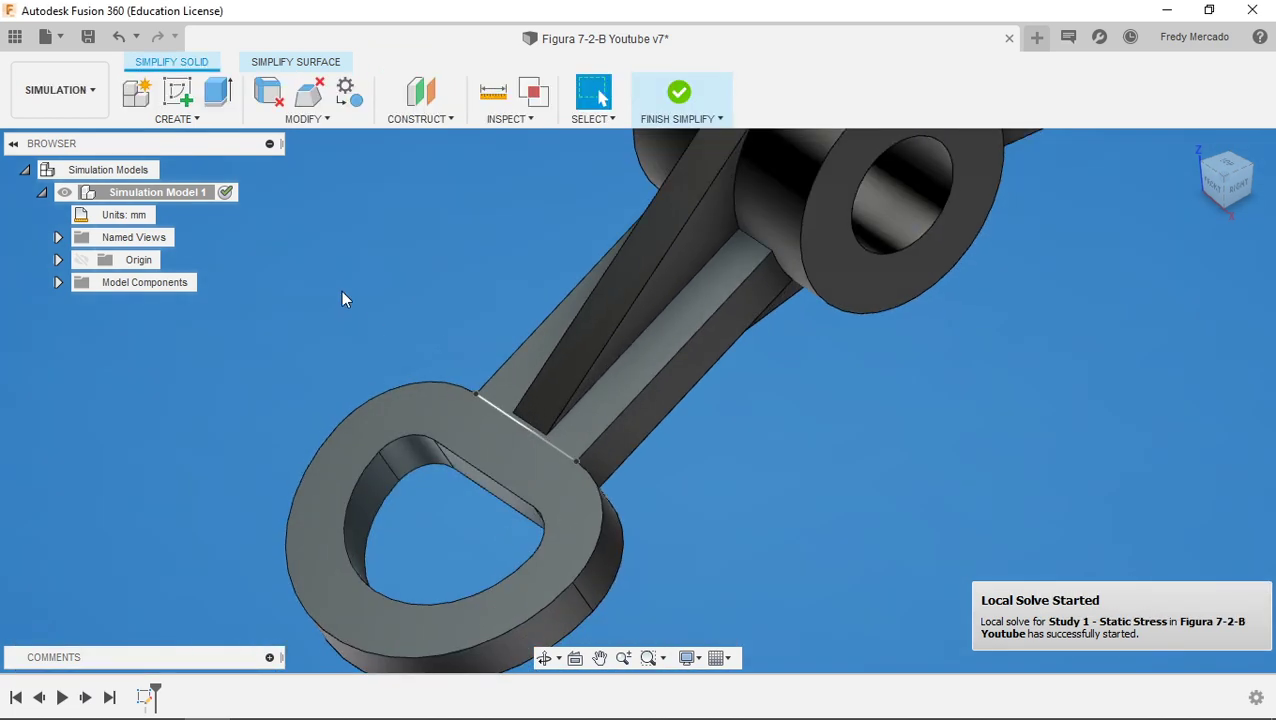
Split the upper face shared by the D-shaped end and the arm along the sketched line, with the splitting tool extended
click(329, 120)
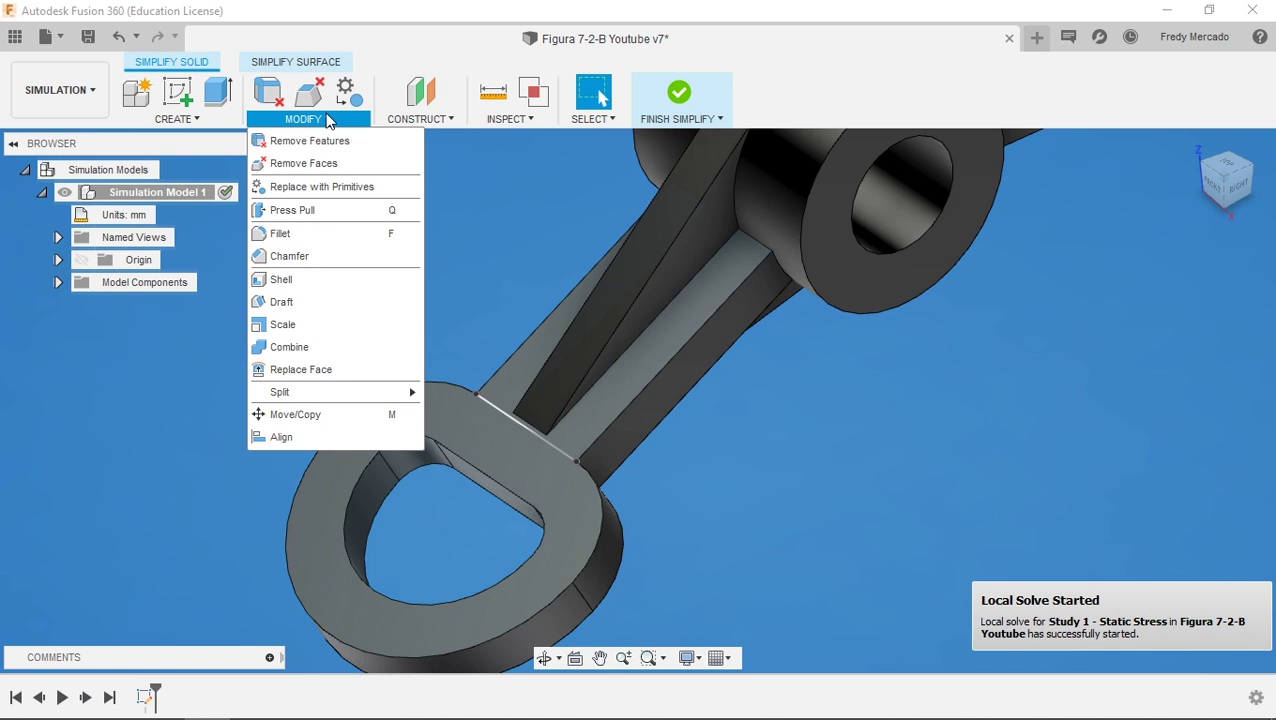
mouse_move(316, 399)
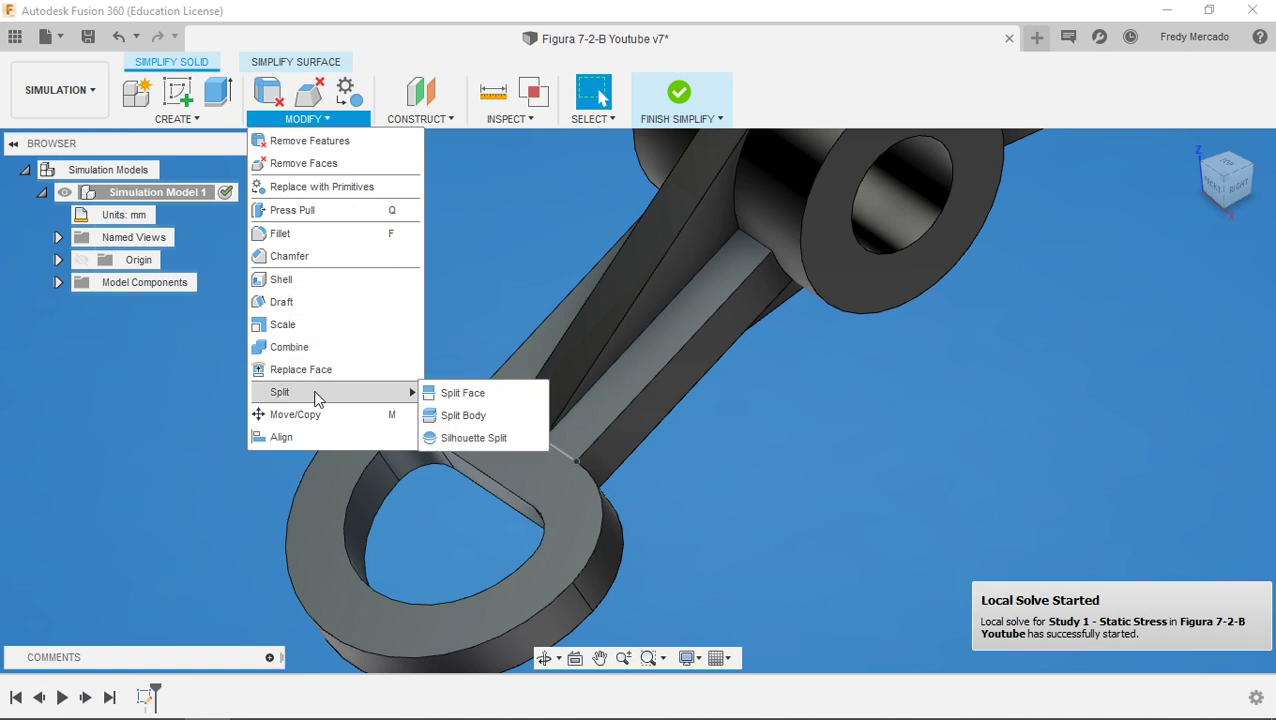
click(490, 394)
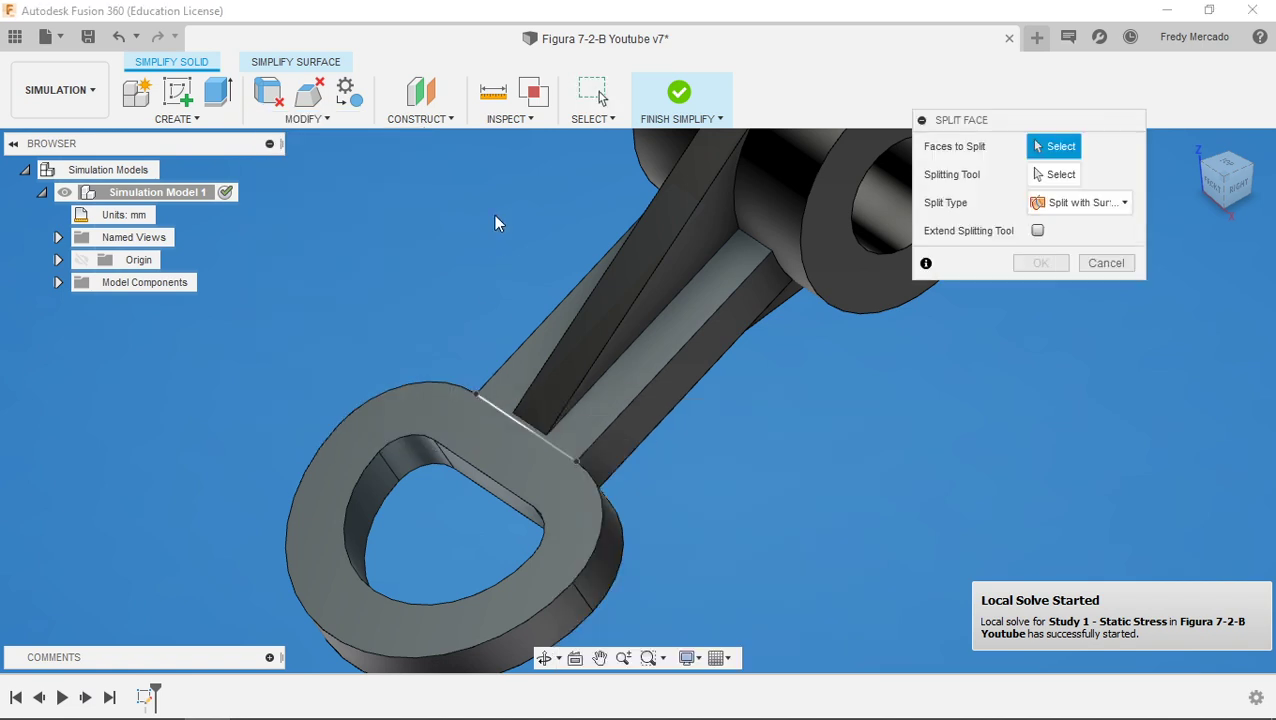
click(469, 424)
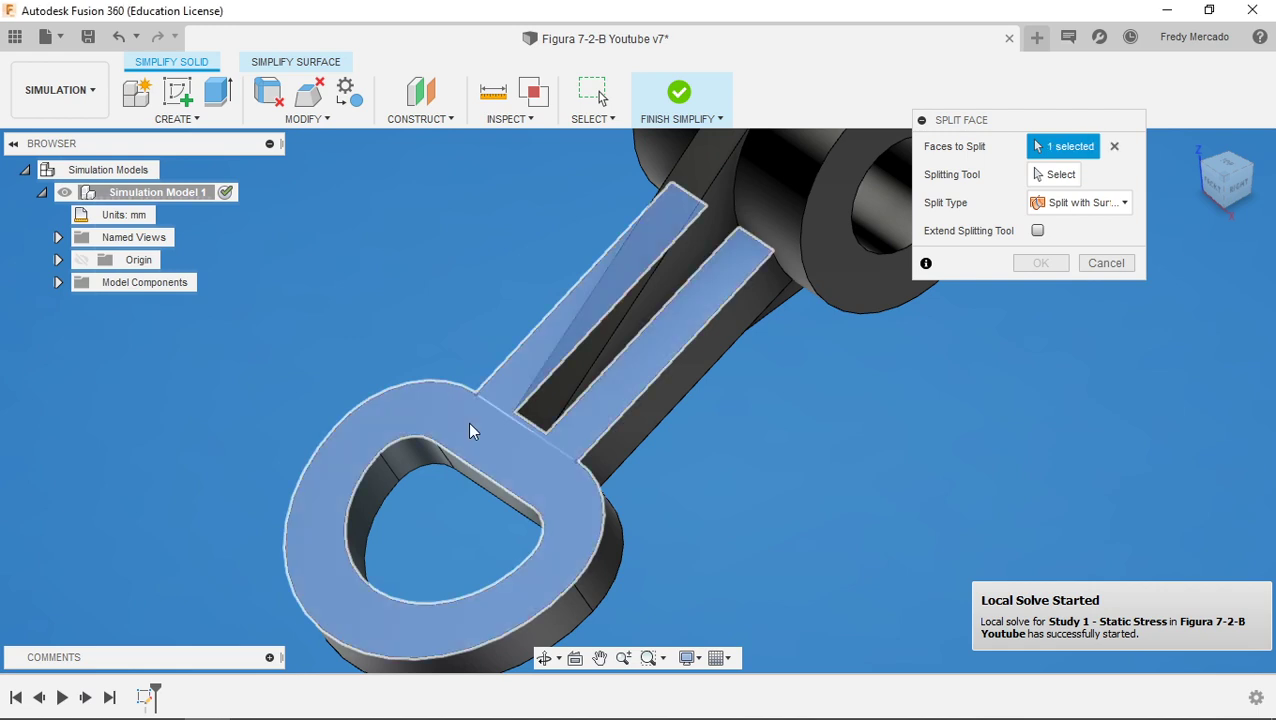
click(1050, 176)
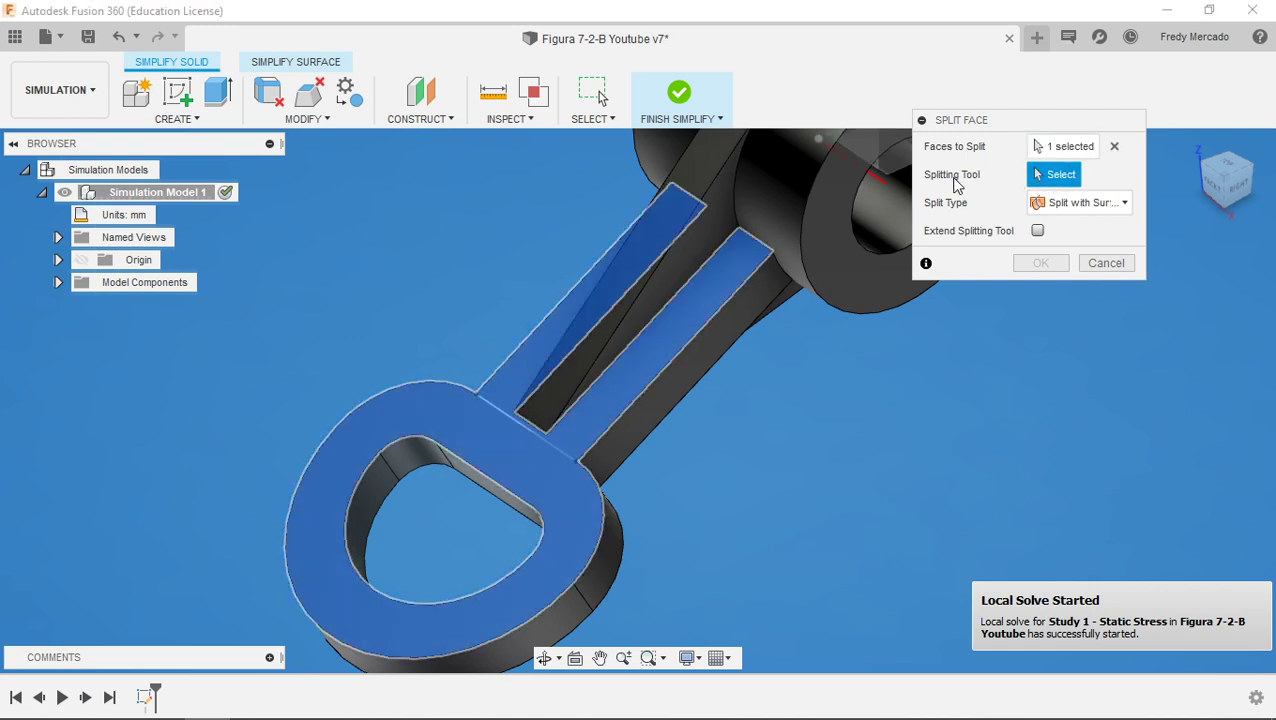
click(492, 416)
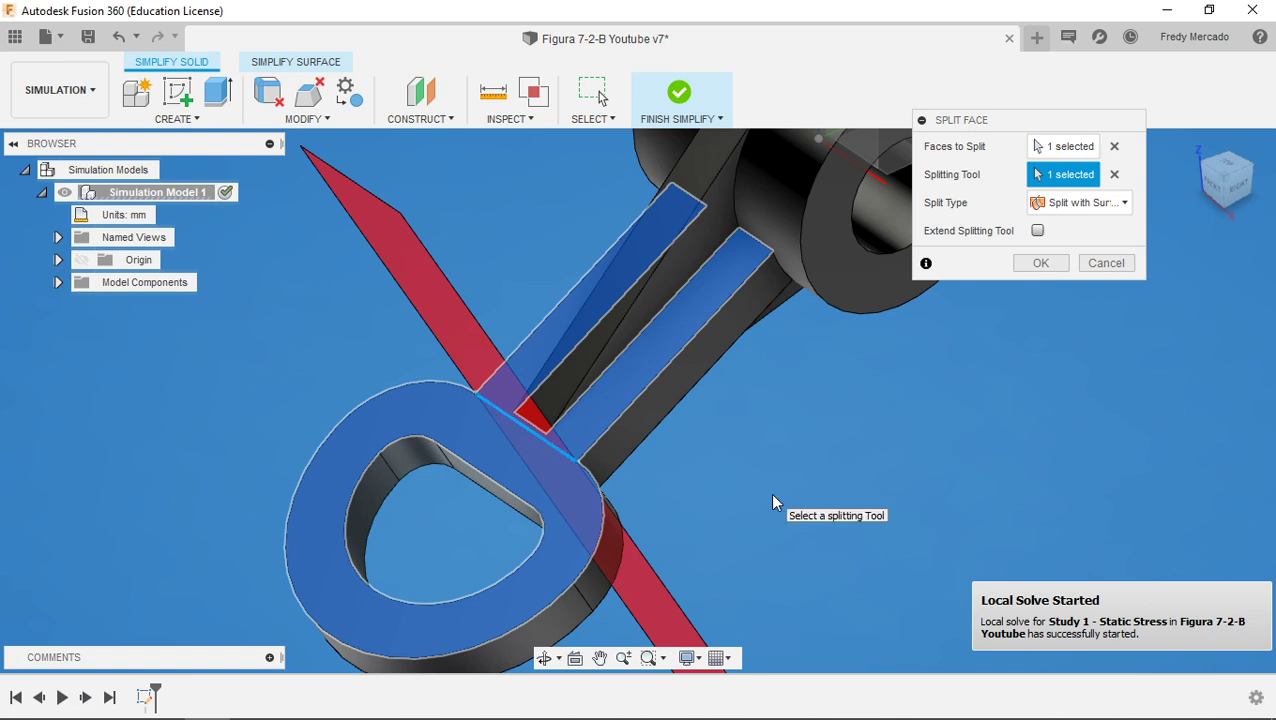
shift+middle_drag(755, 476, 675, 448)
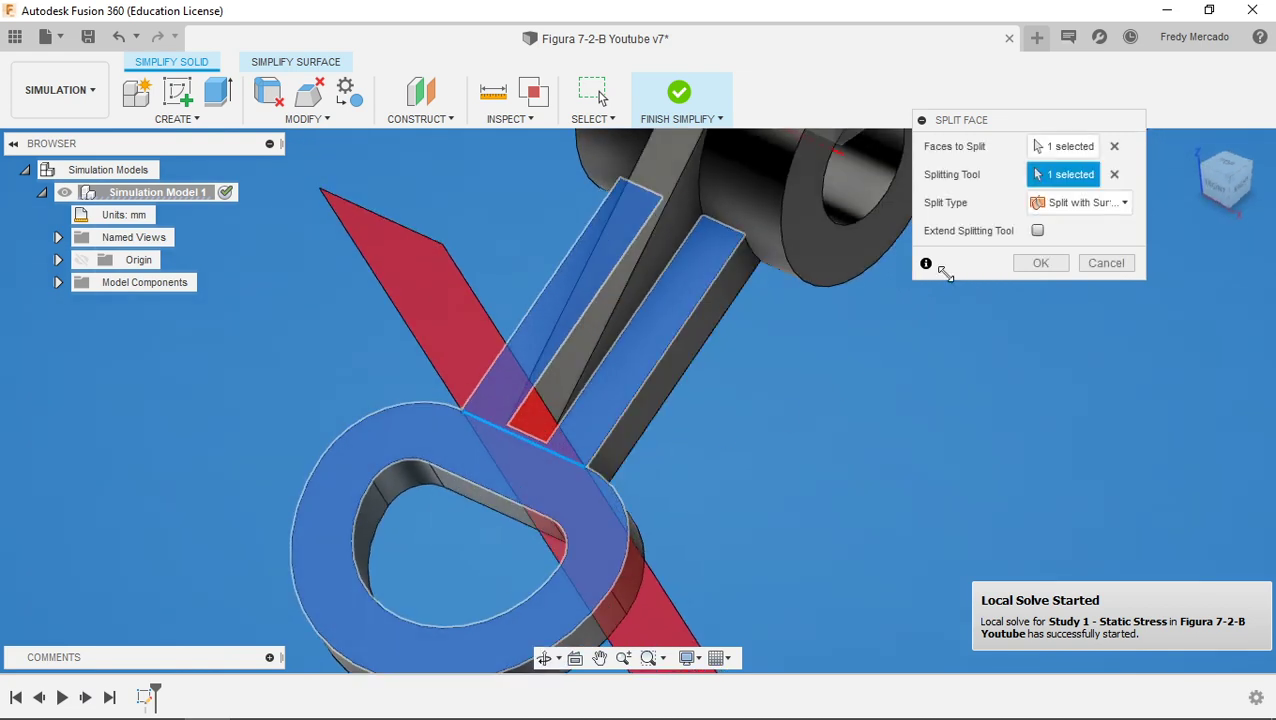
click(1036, 231)
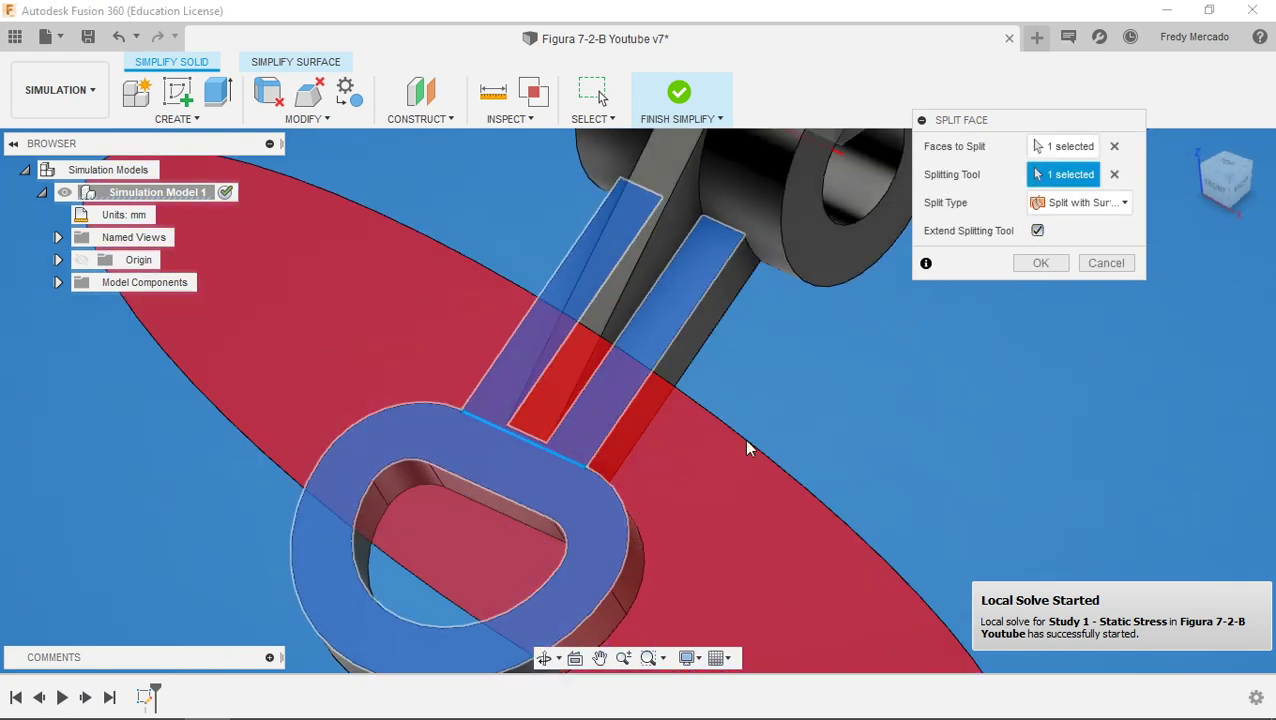
shift+middle_drag(749, 444, 678, 481)
click(1035, 264)
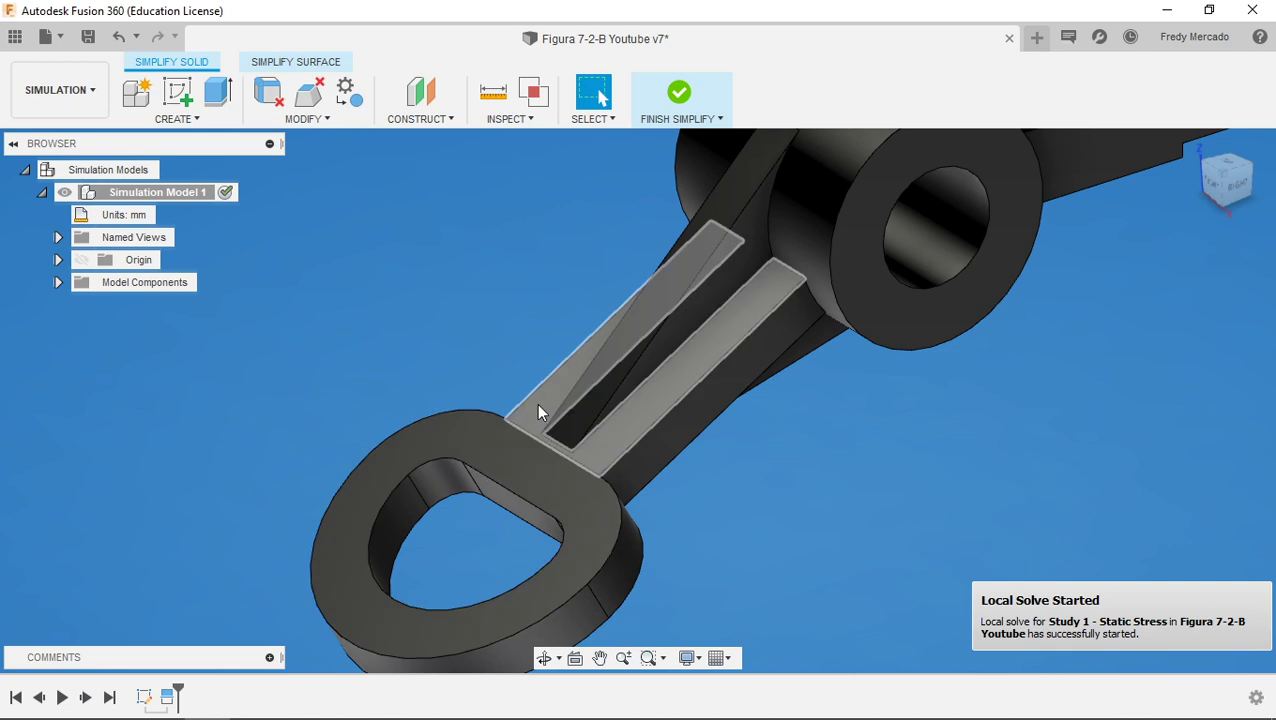
Finish simplifying the model and check that Force1 acts only on the upper face of the D-shaped end
middle_drag(766, 528, 762, 482)
scroll(762, 482, down, 1)
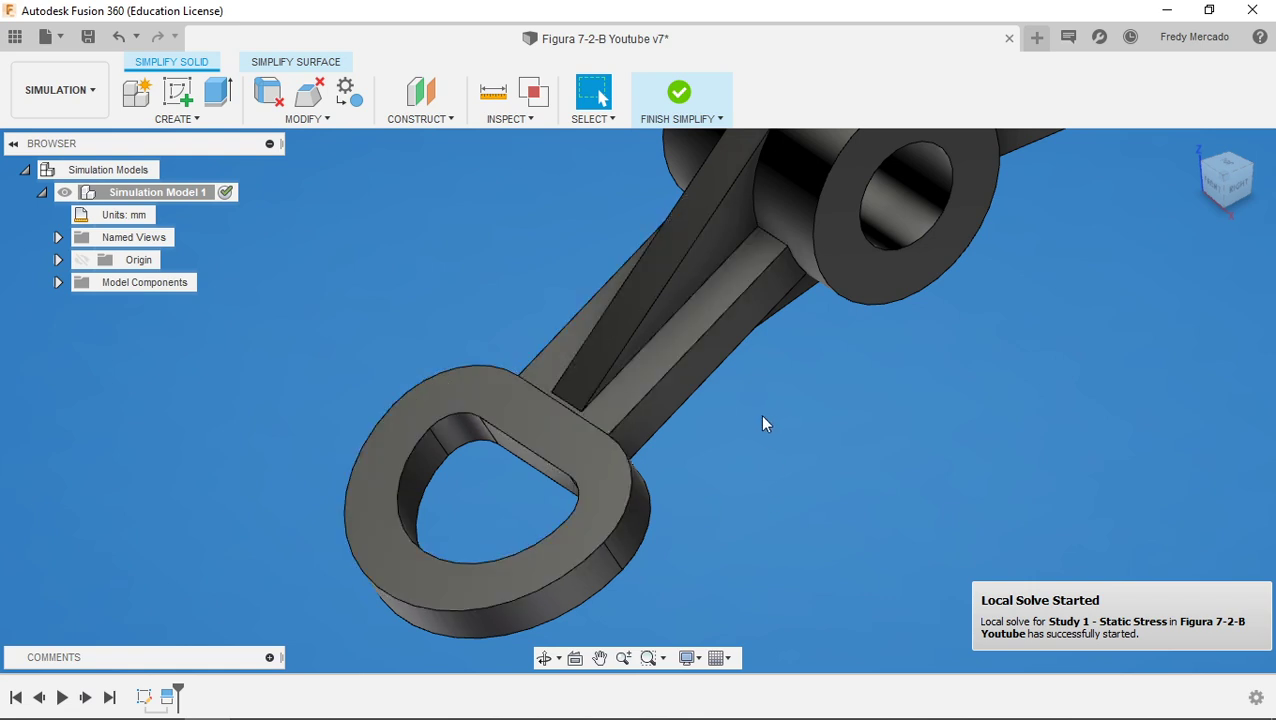
middle_drag(760, 414, 755, 420)
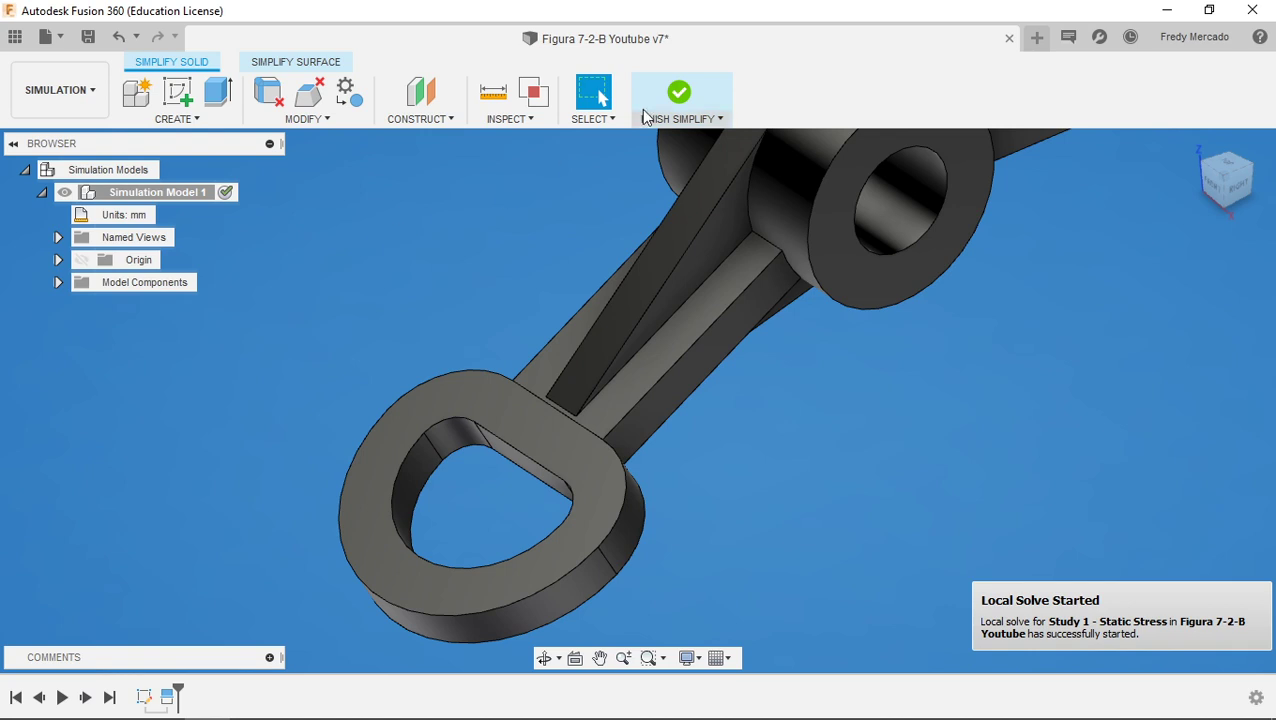
click(680, 93)
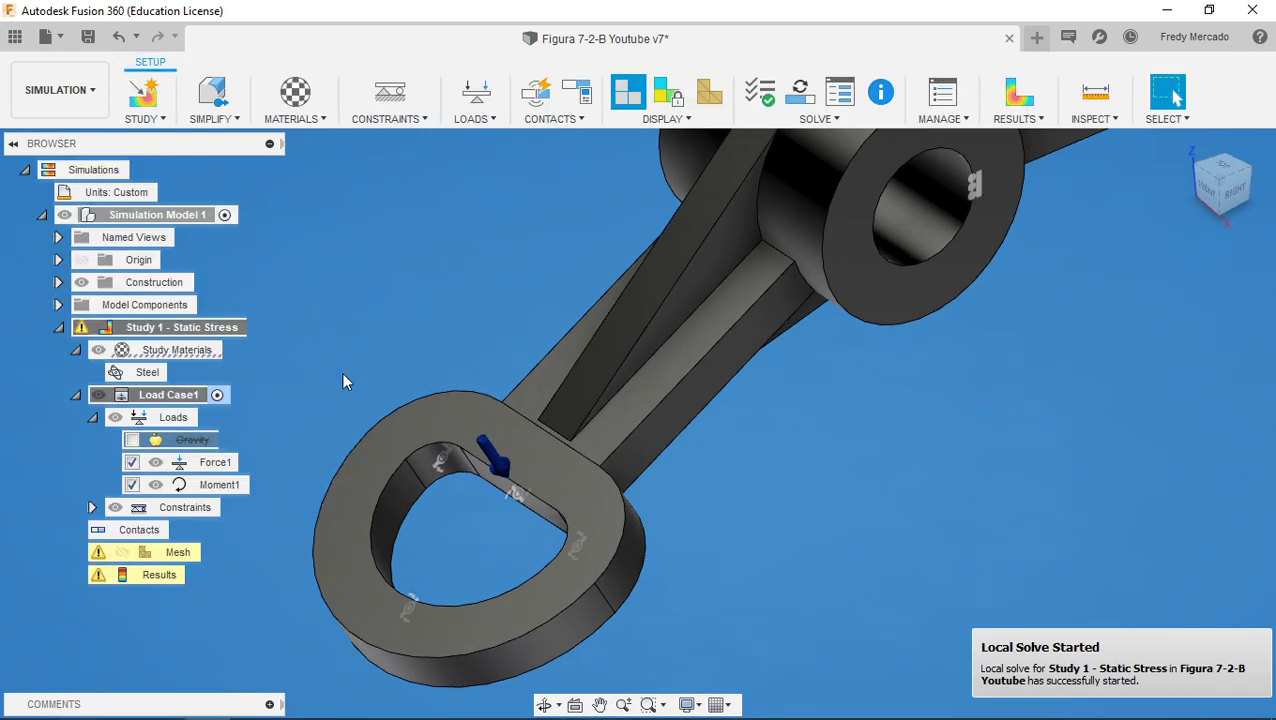
click(216, 462)
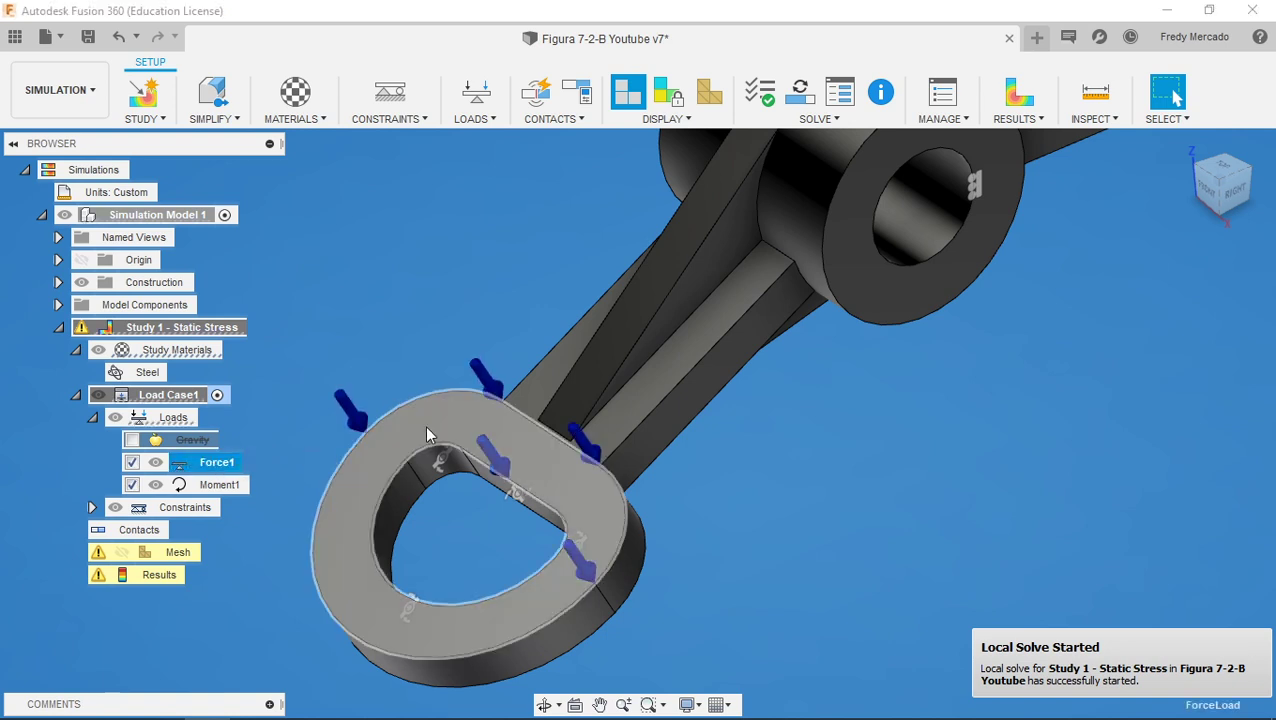
click(451, 253)
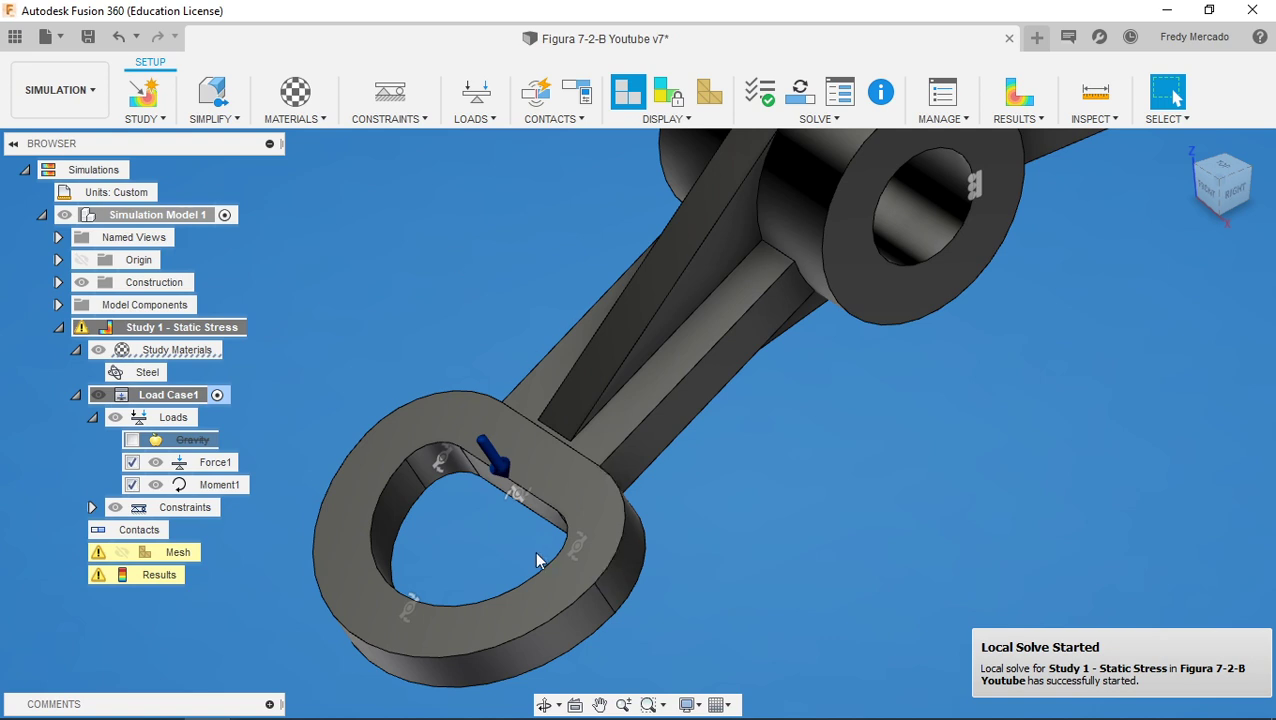
Examine the junction between the D-shaped end and the arm up close, and then the whole lever
shift+middle_drag(528, 568, 536, 560)
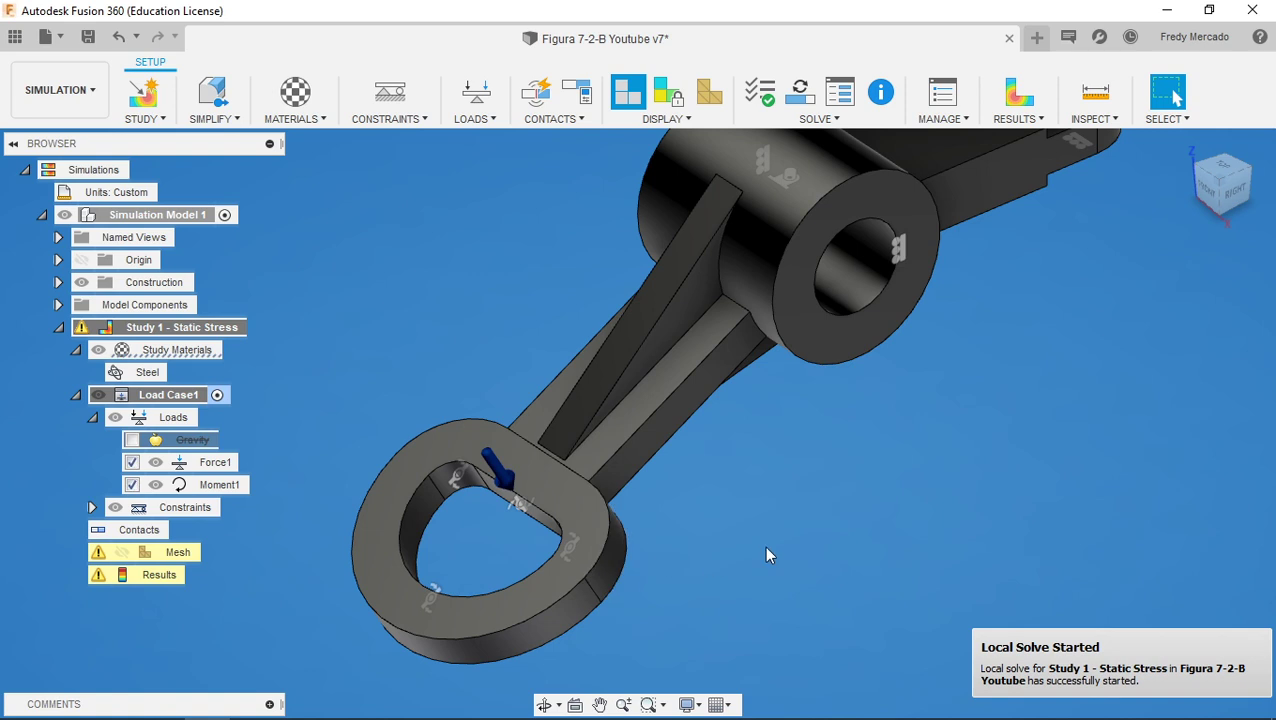
scroll(648, 527, up, 2)
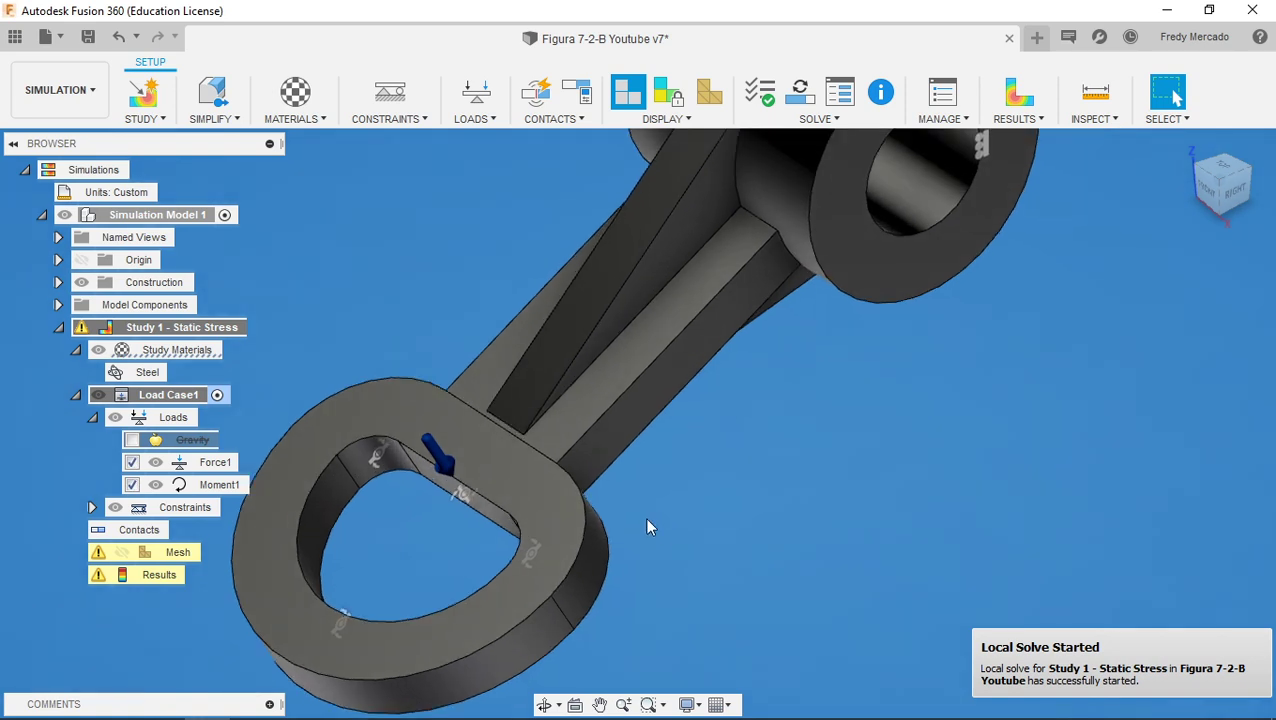
mouse_move(678, 495)
shift+middle_down()
mouse_move(664, 487)
mouse_move(675, 507)
mouse_move(621, 515)
mouse_move(672, 515)
mouse_move(558, 490)
mouse_move(659, 508)
shift+middle_up()
shift+middle_drag(563, 488, 584, 484)
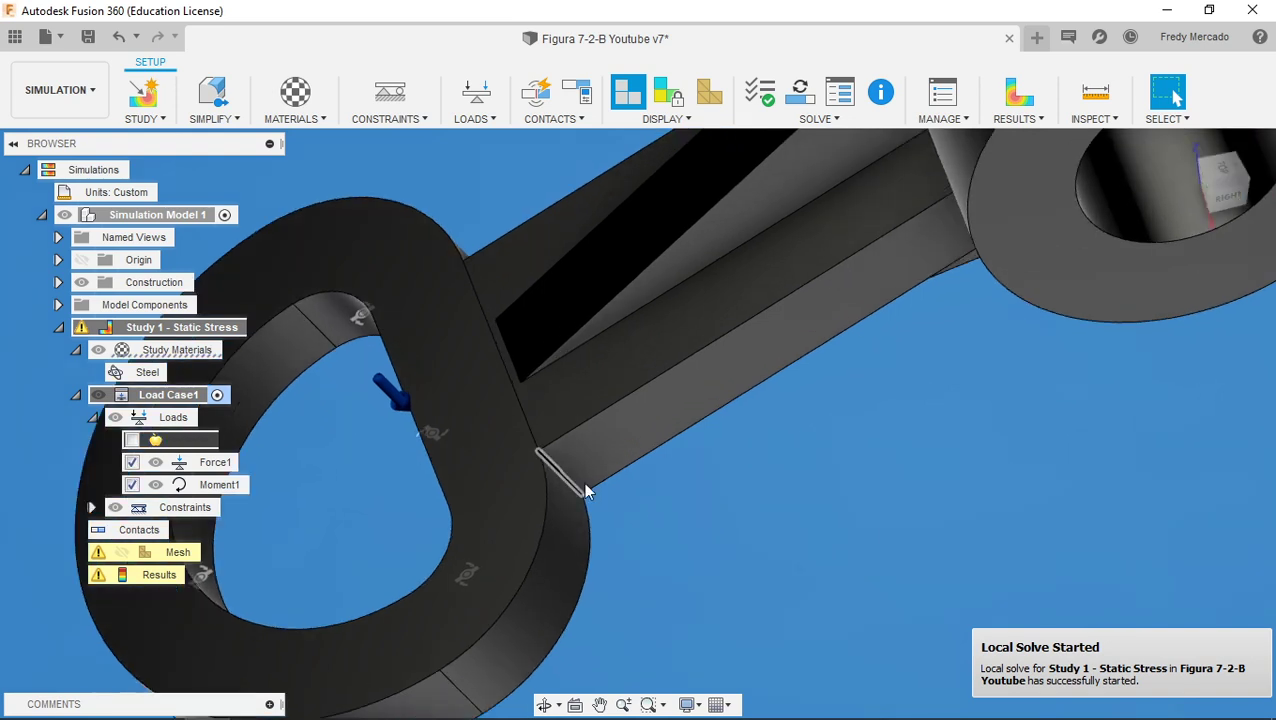
shift+middle_drag(441, 504, 527, 521)
shift+middle_drag(614, 503, 645, 550)
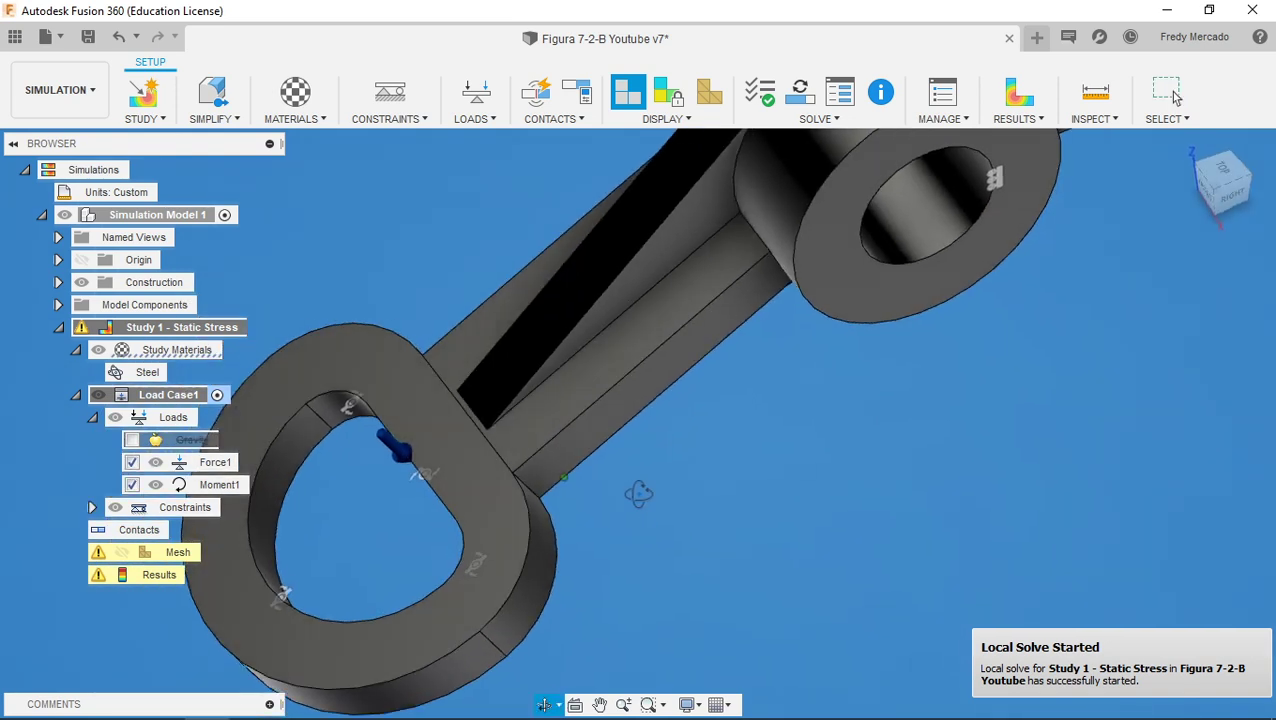
shift+middle_drag(675, 595, 730, 630)
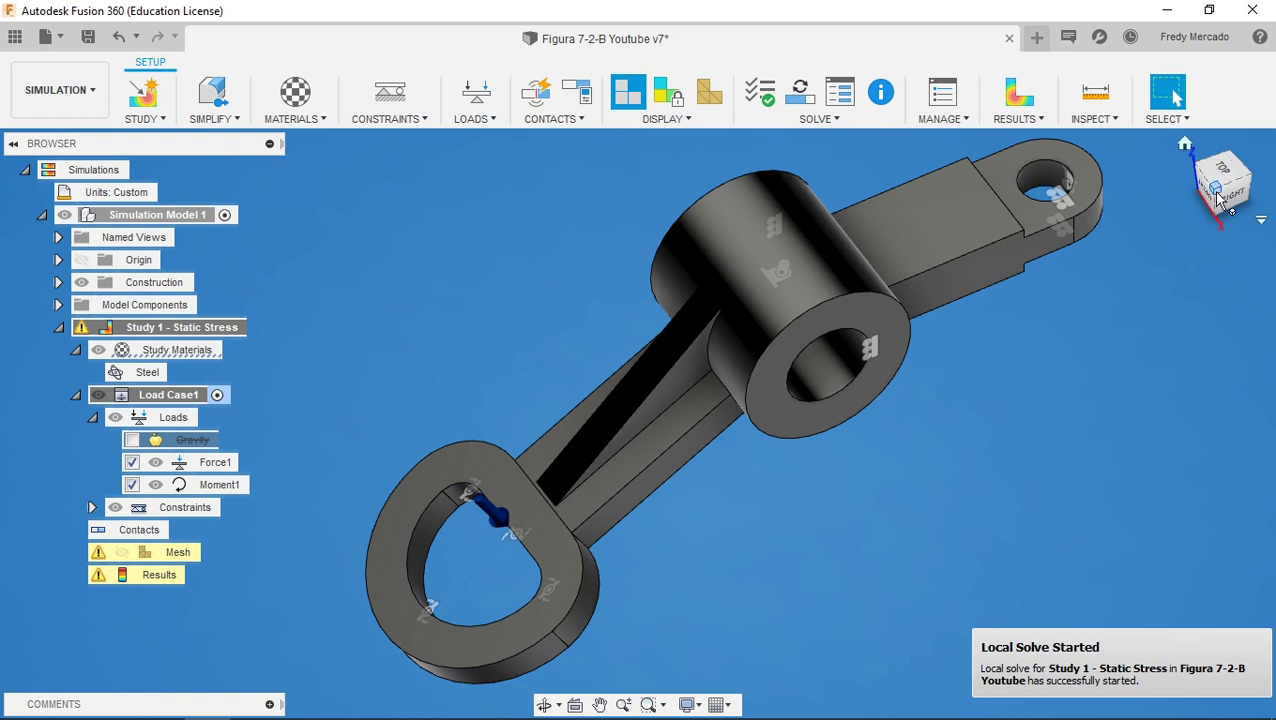
shift+middle_drag(1079, 271, 786, 470)
shift+middle_drag(854, 443, 766, 478)
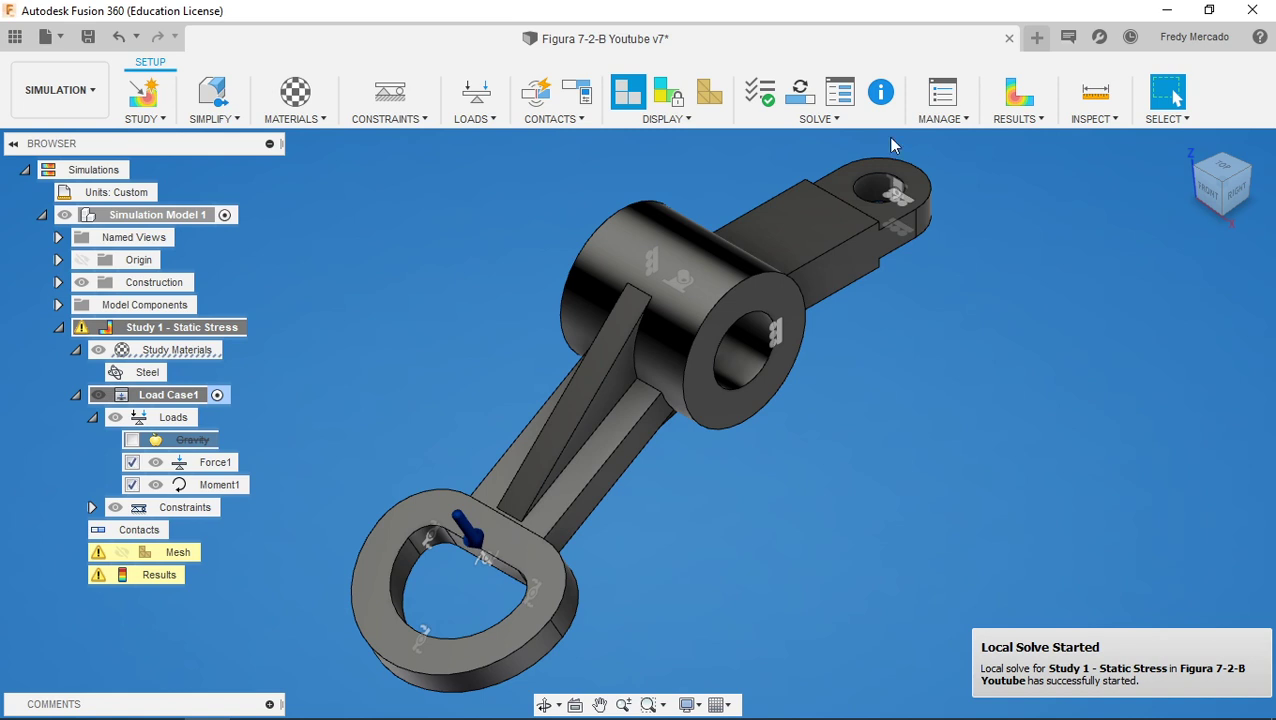
Solve Study 1 - Static Stress locally and follow its solving stages until the results are ready
click(800, 93)
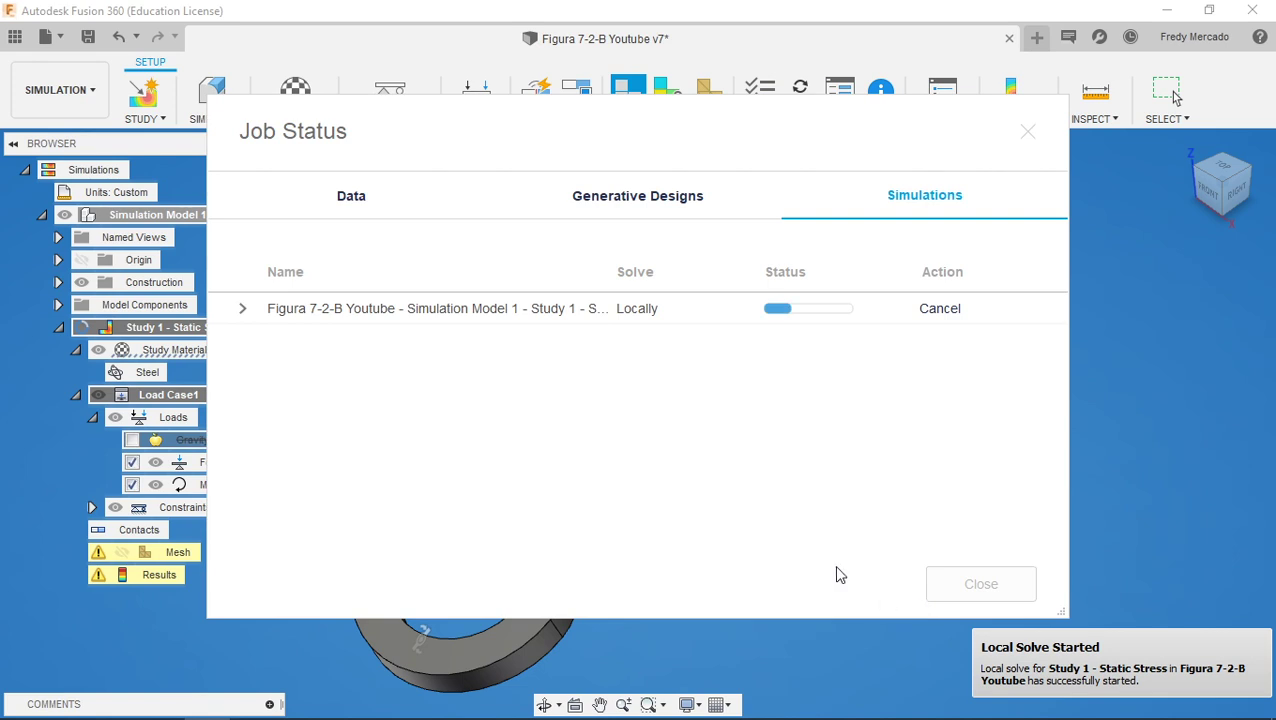
click(242, 312)
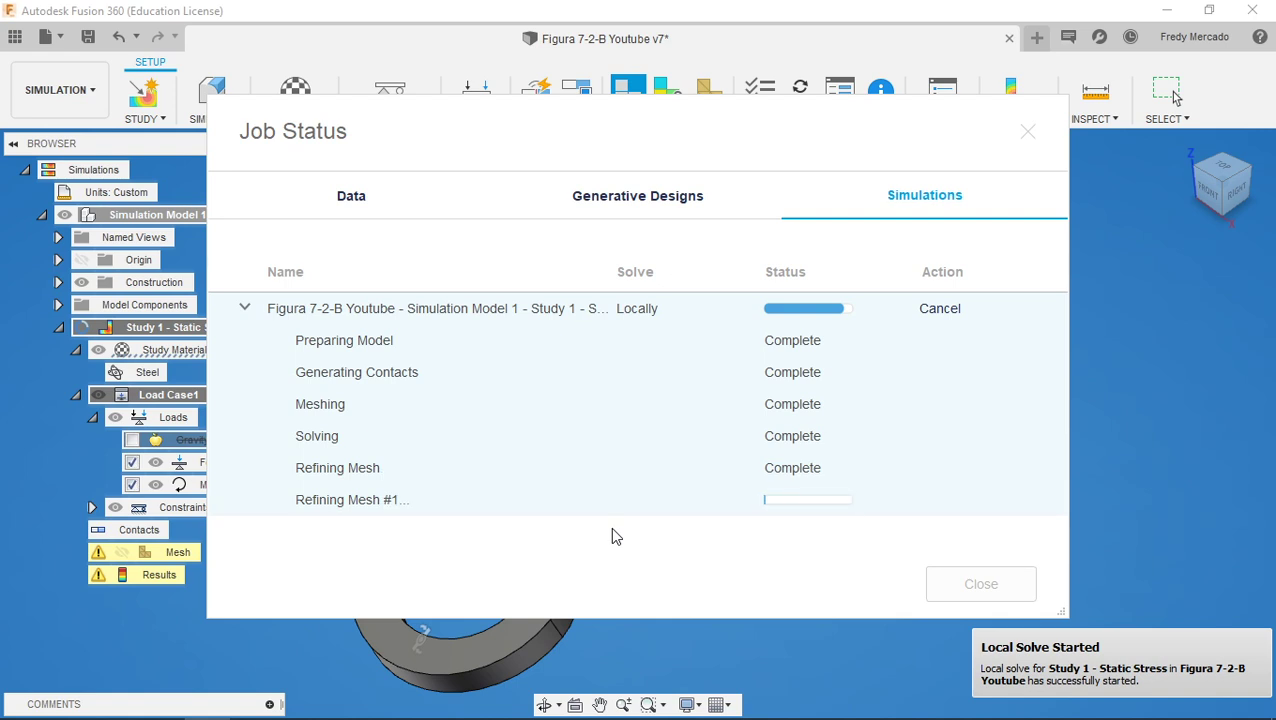
scroll(600, 502, down, 1)
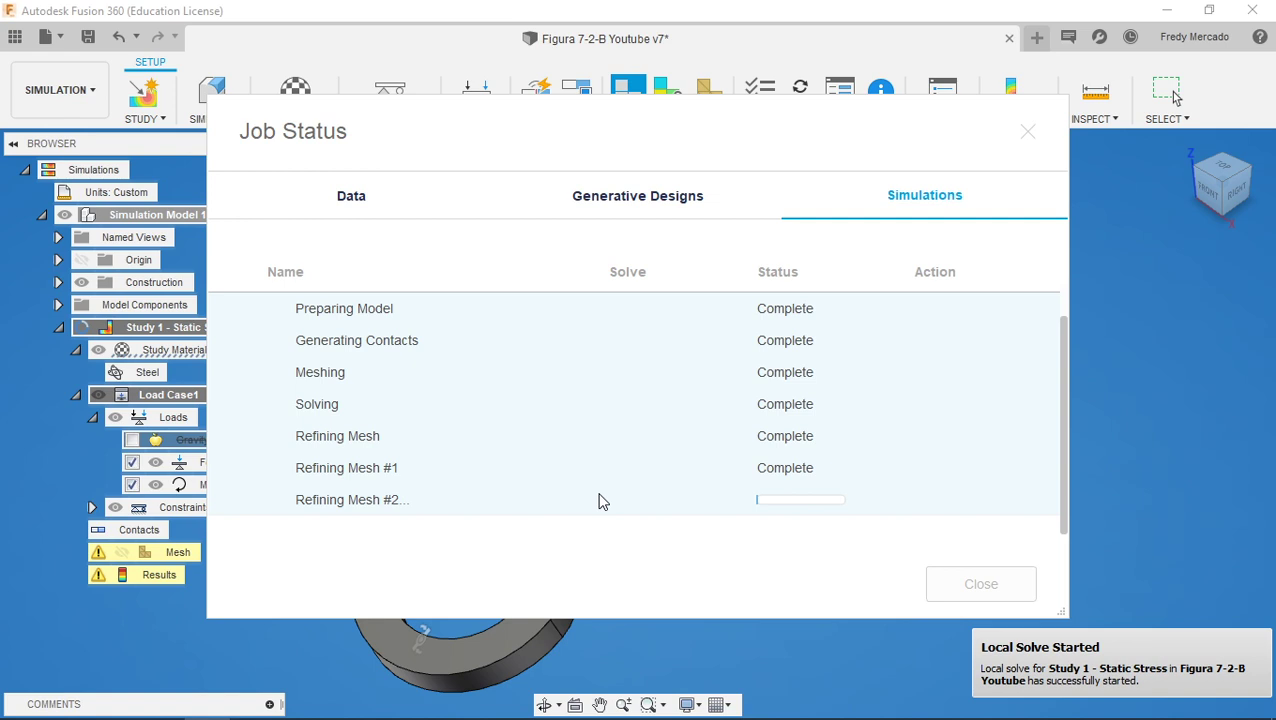
scroll(585, 443, down, 1)
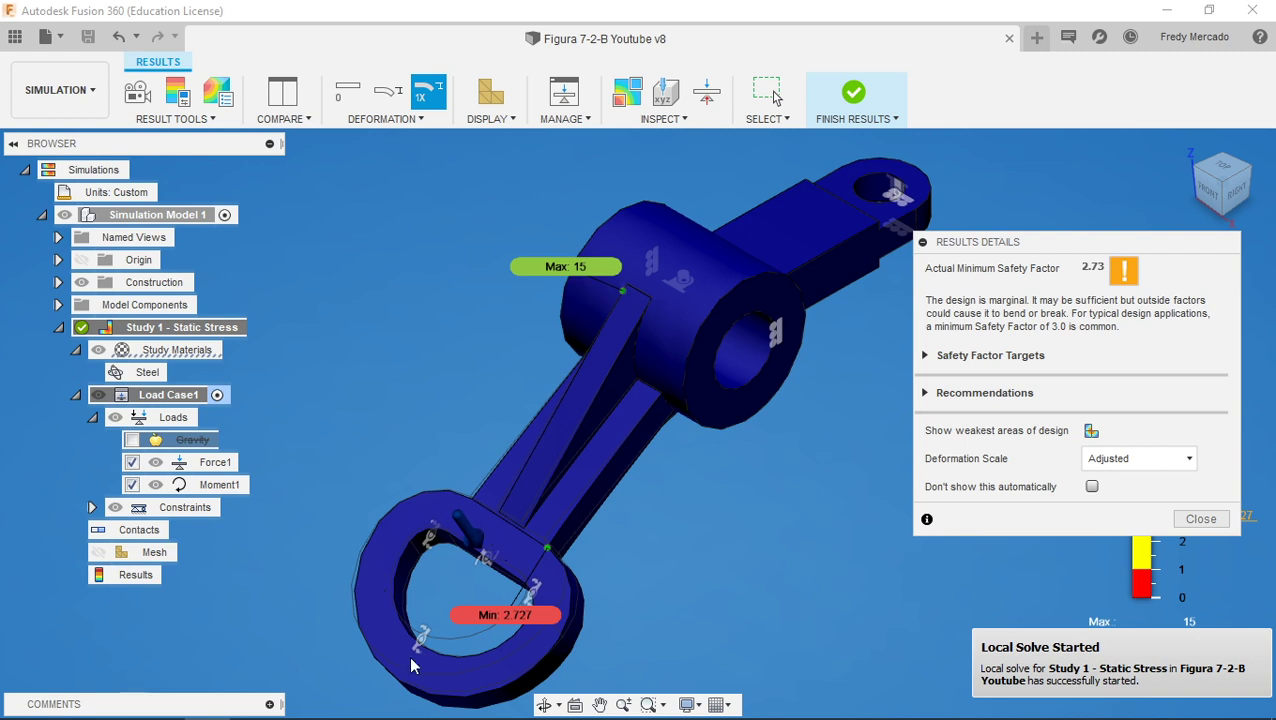
Examine the safety factor results around the junction between the D-shaped end and the arm, and then leave the results
shift+middle_drag(732, 487, 724, 483)
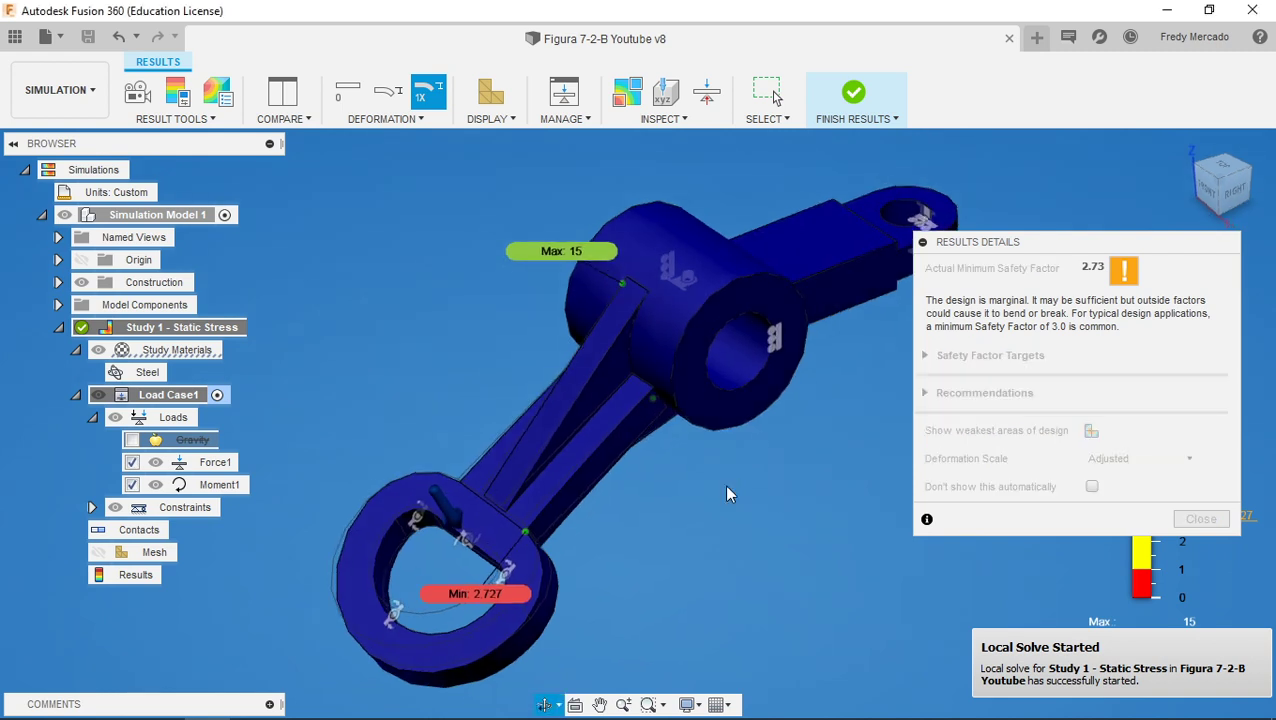
shift+middle_drag(724, 549, 645, 517)
click(1201, 519)
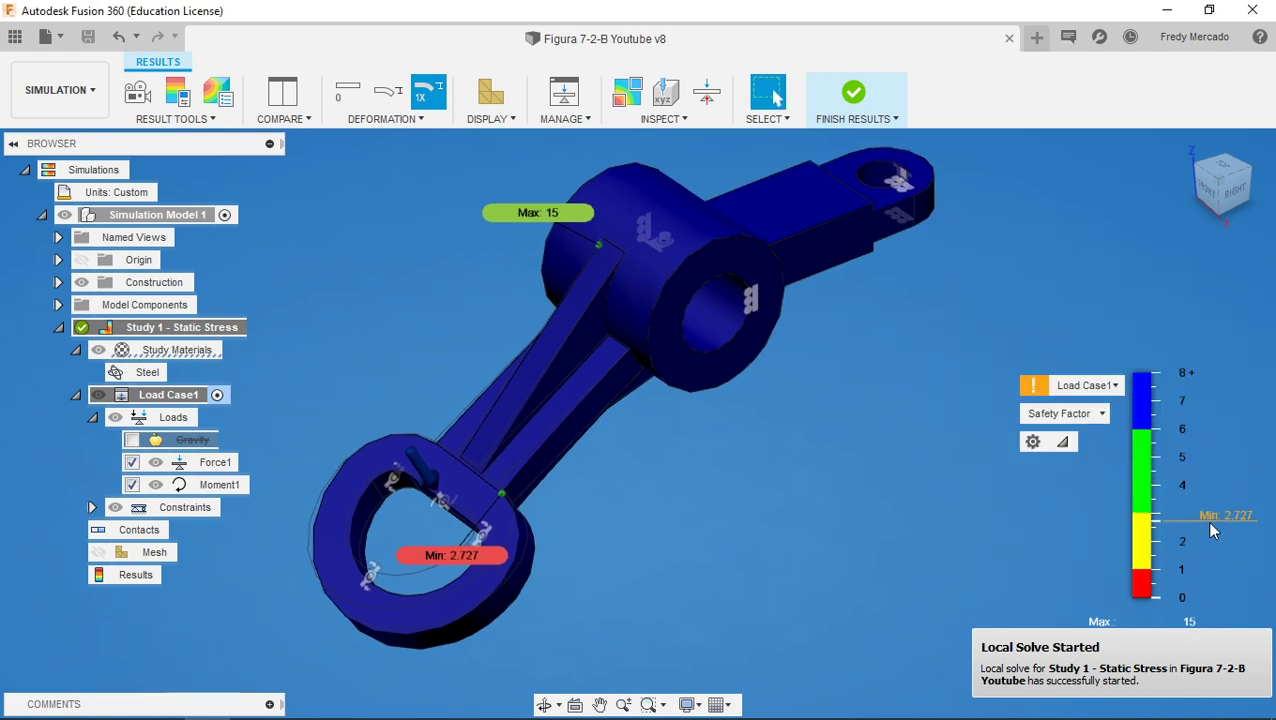
scroll(548, 523, up, 8)
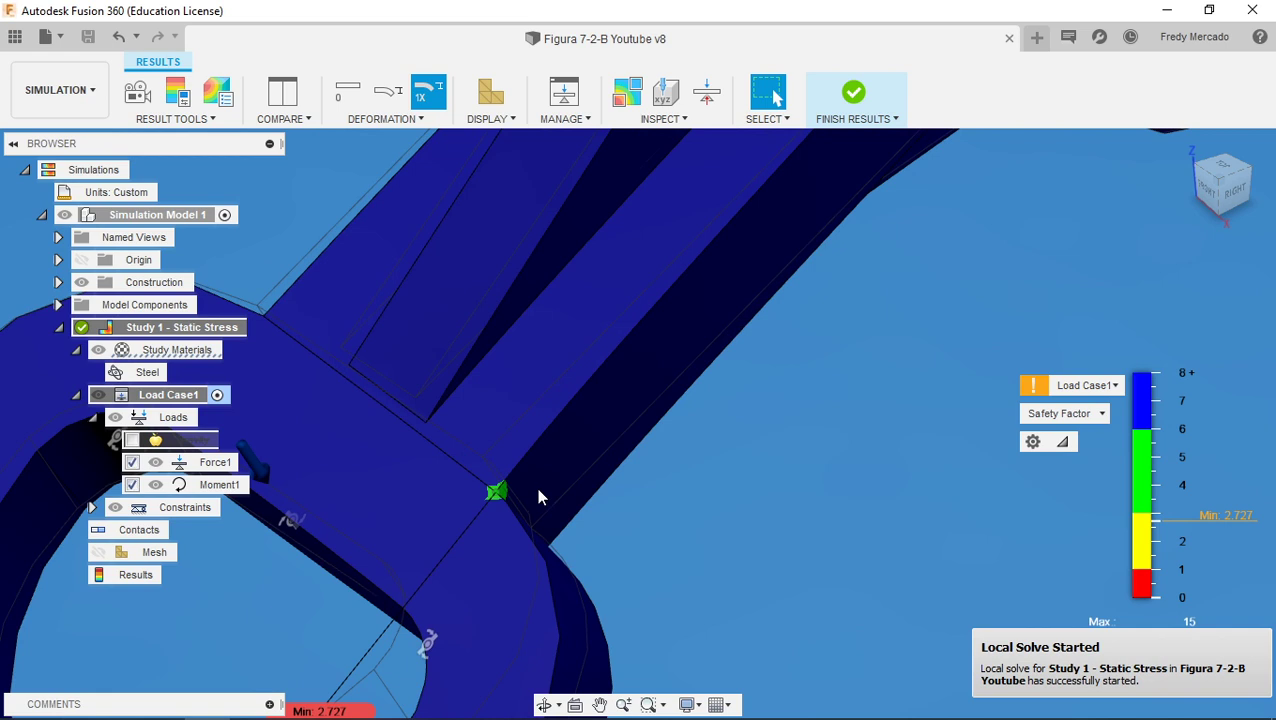
scroll(498, 494, down, 2)
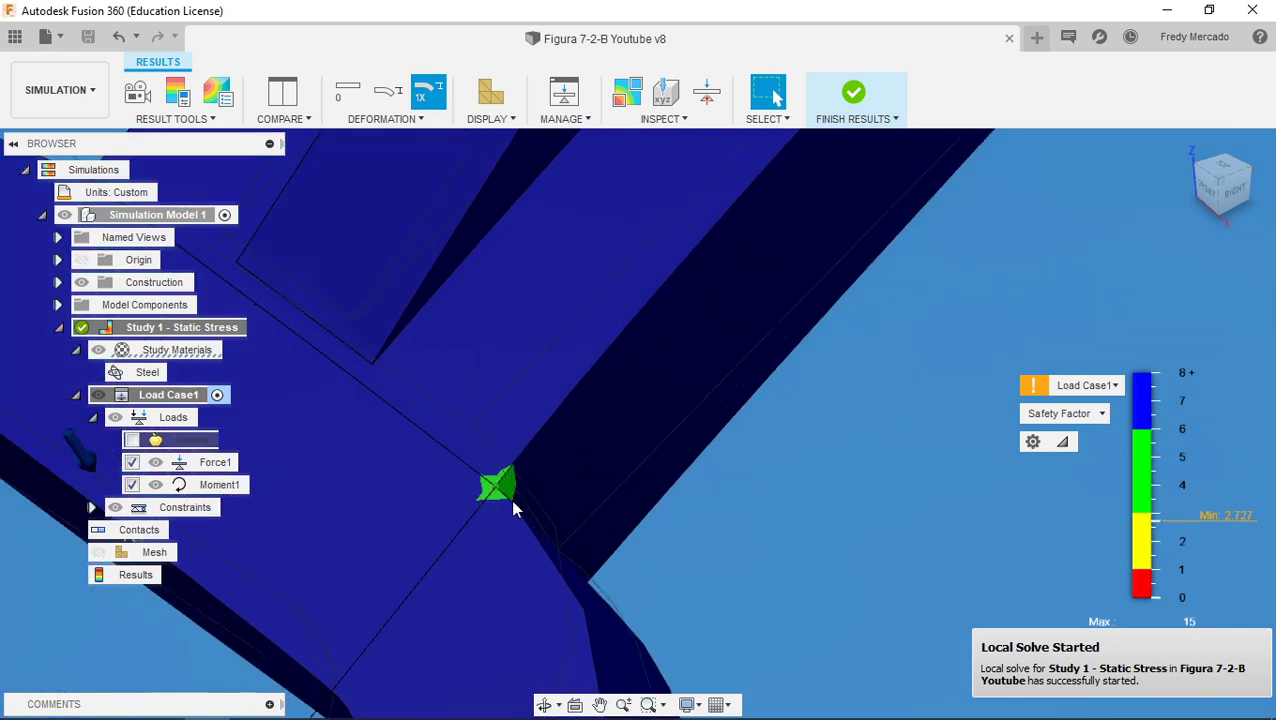
scroll(512, 490, down, 3)
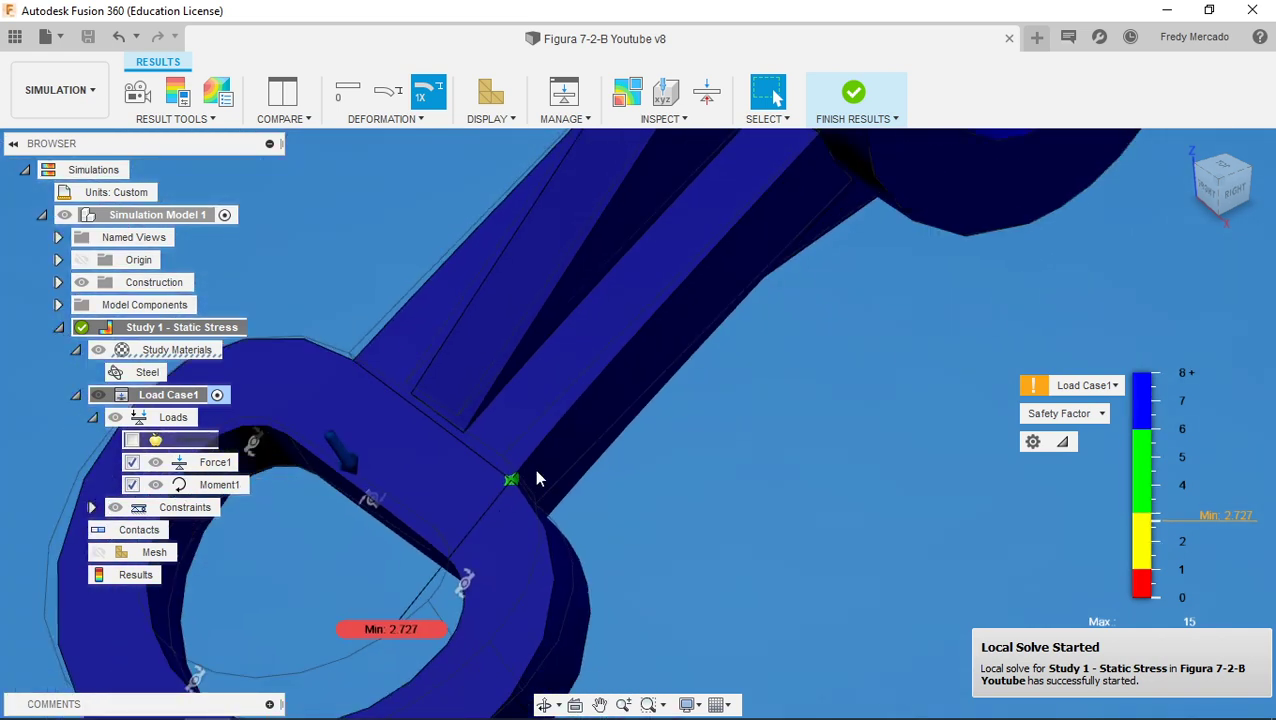
scroll(560, 505, down, 2)
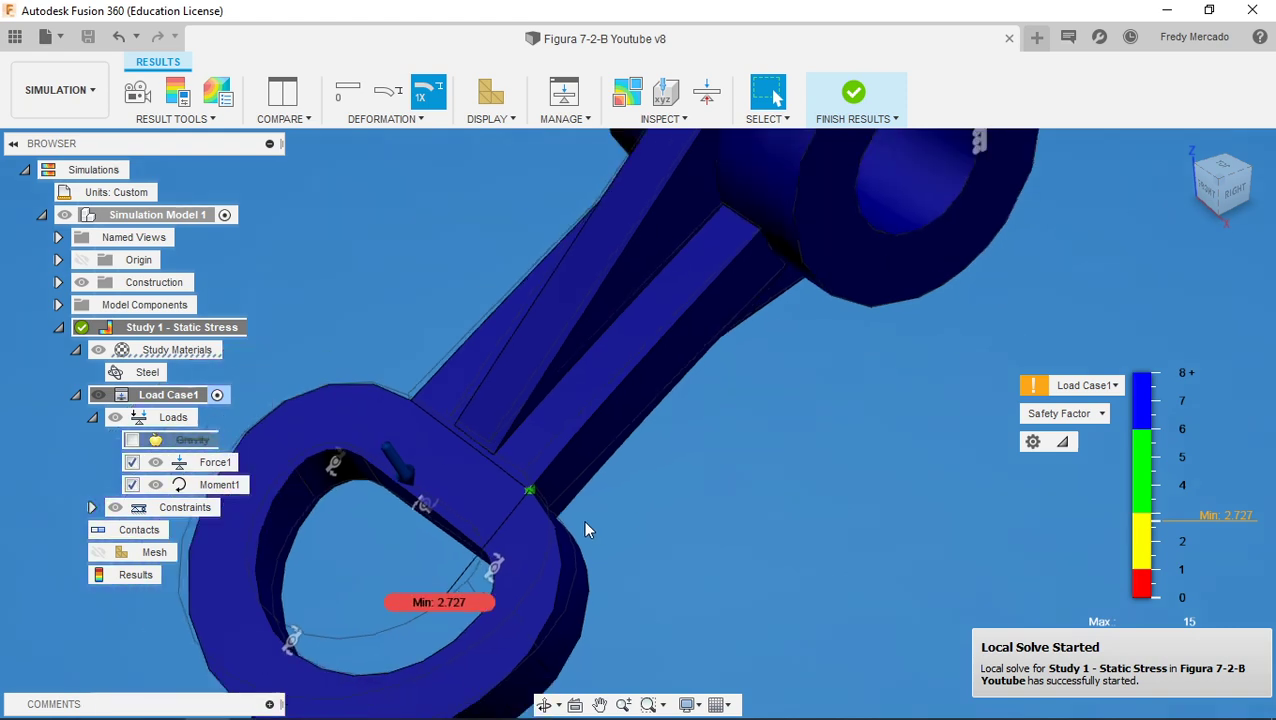
scroll(647, 540, down, 5)
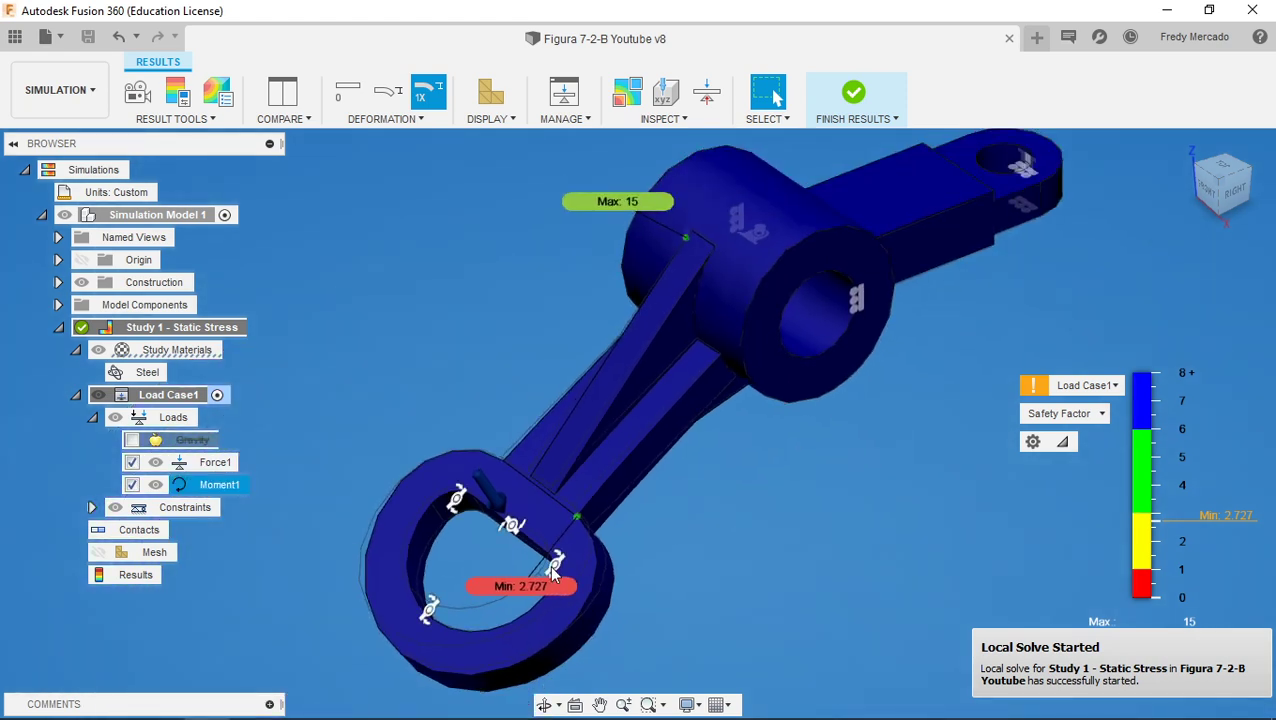
click(855, 95)
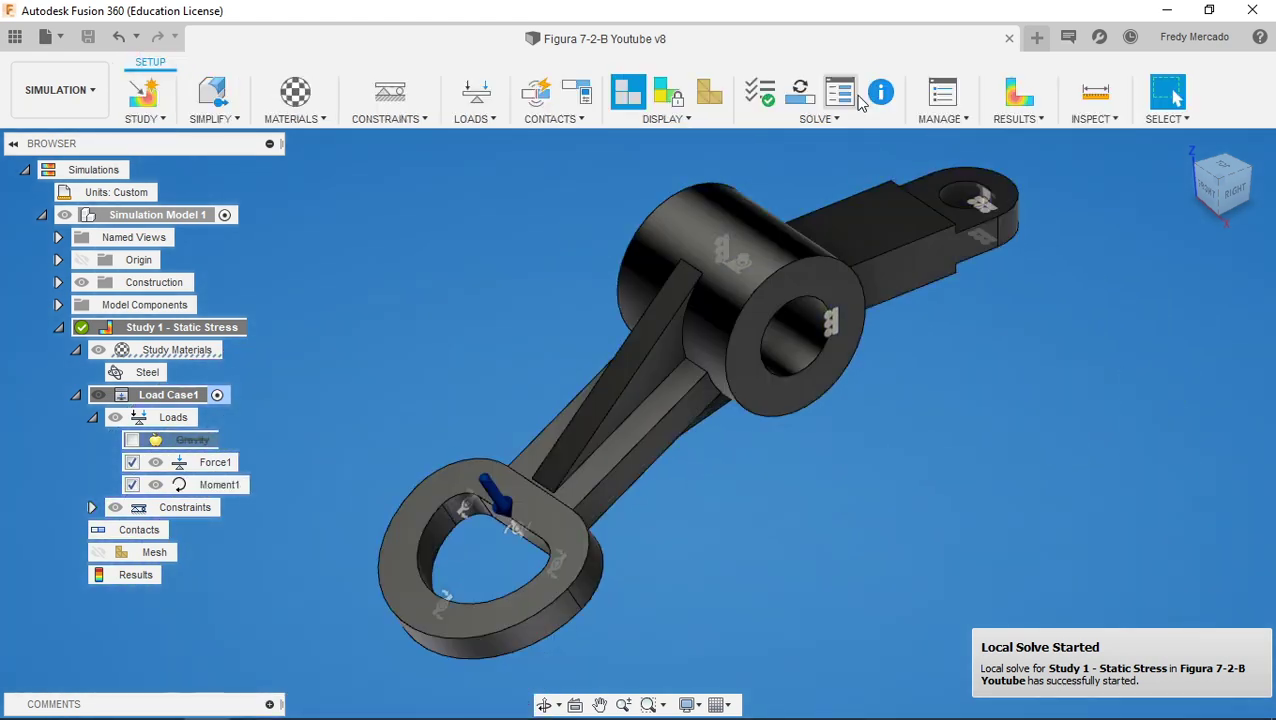
In the simplified simulation model, delete the face split on the D-shaped end and the sketch it was based on
middle_drag(547, 348, 520, 370)
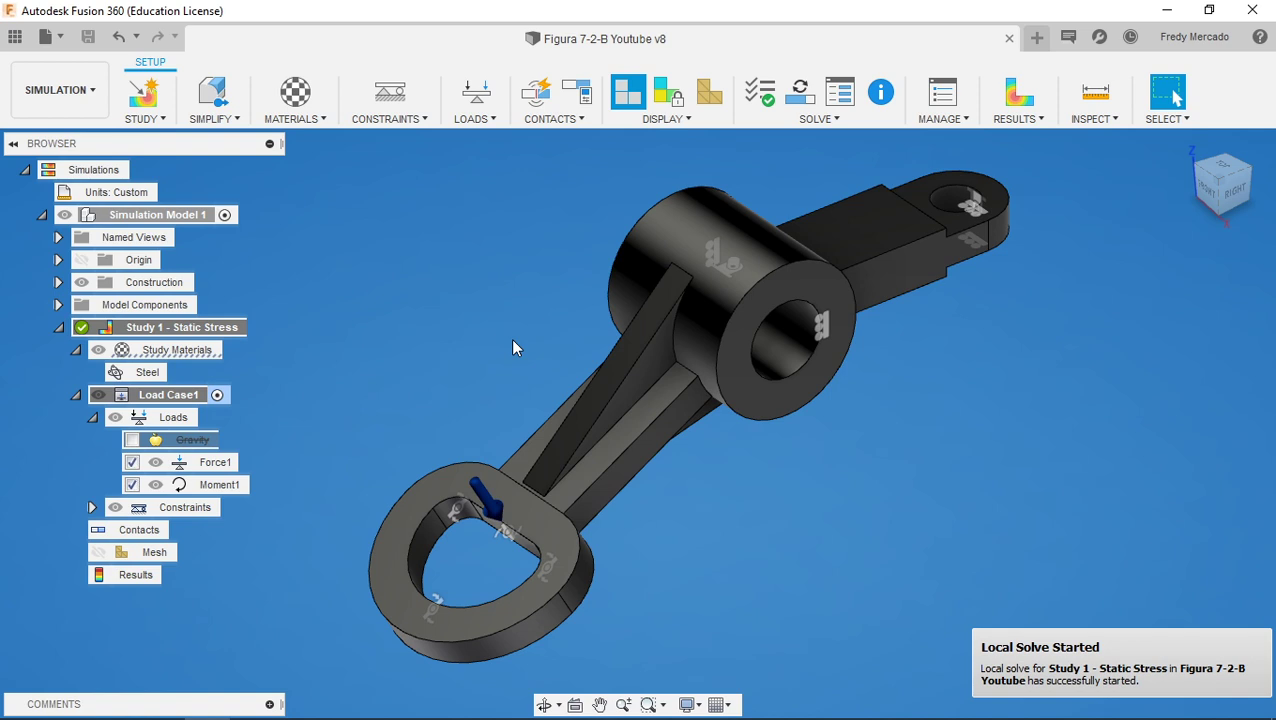
scroll(522, 503, up, 2)
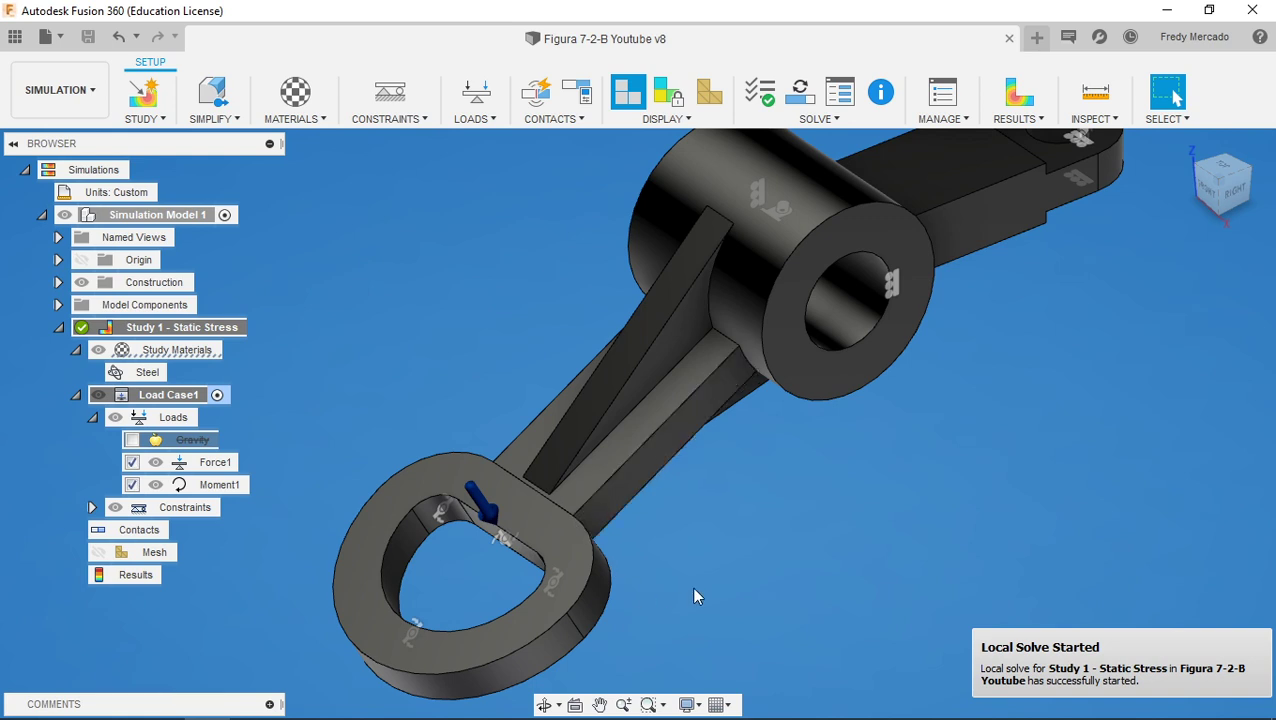
click(214, 96)
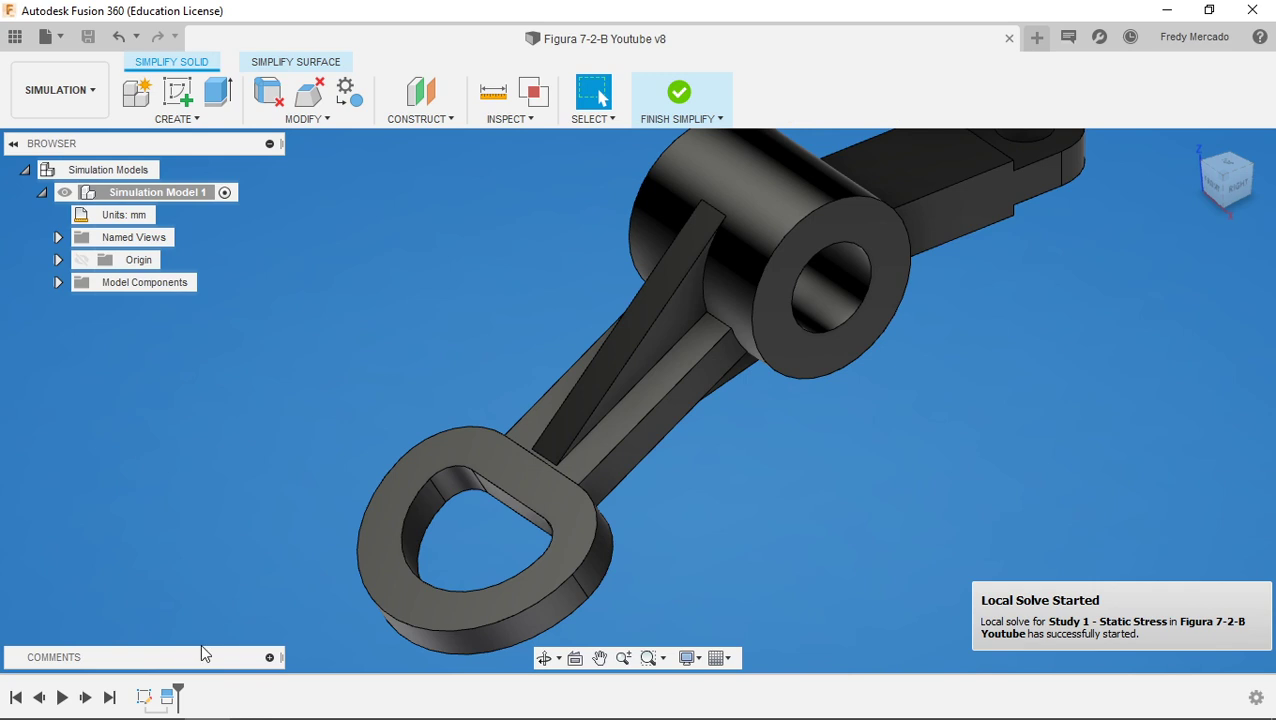
right_click(169, 700)
click(240, 614)
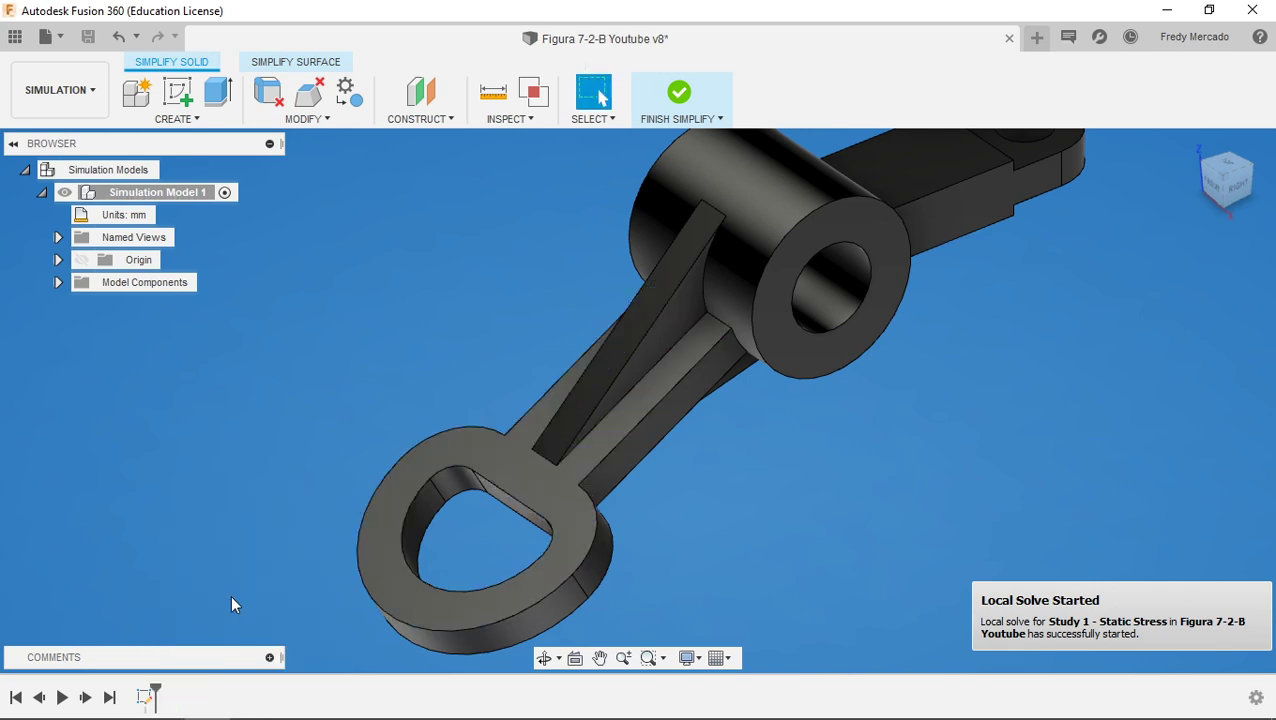
right_click(150, 700)
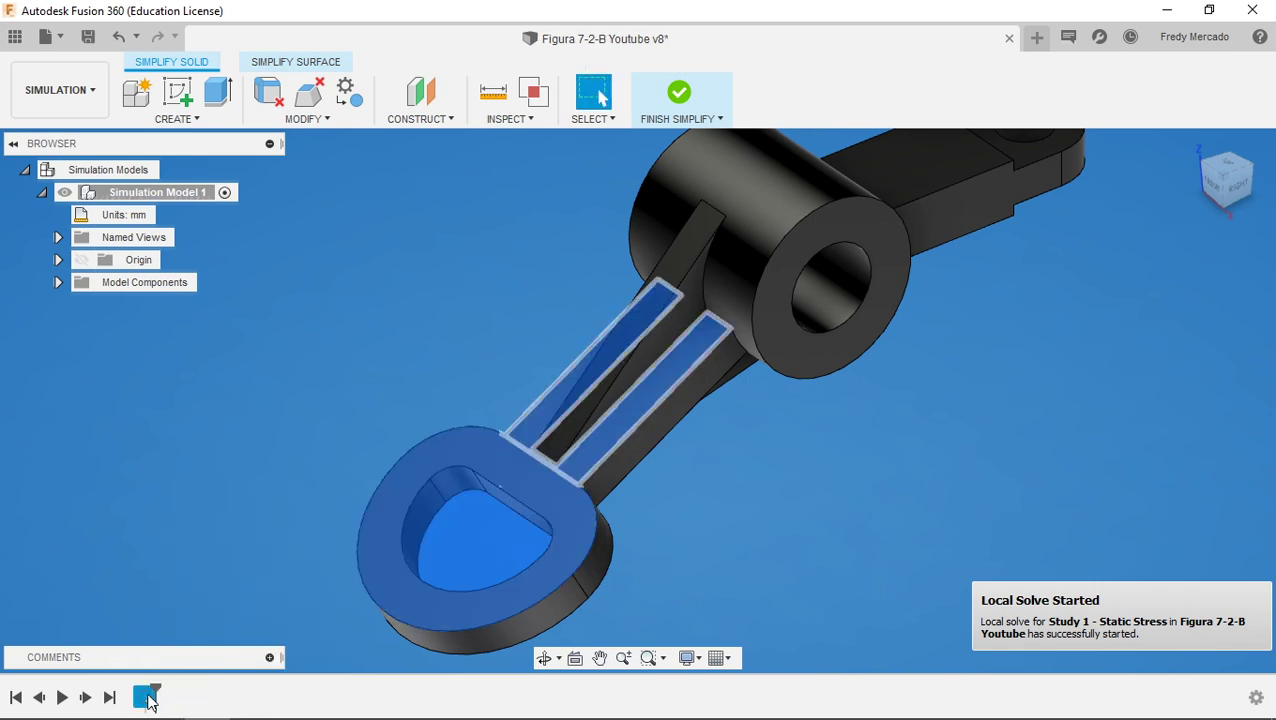
click(190, 570)
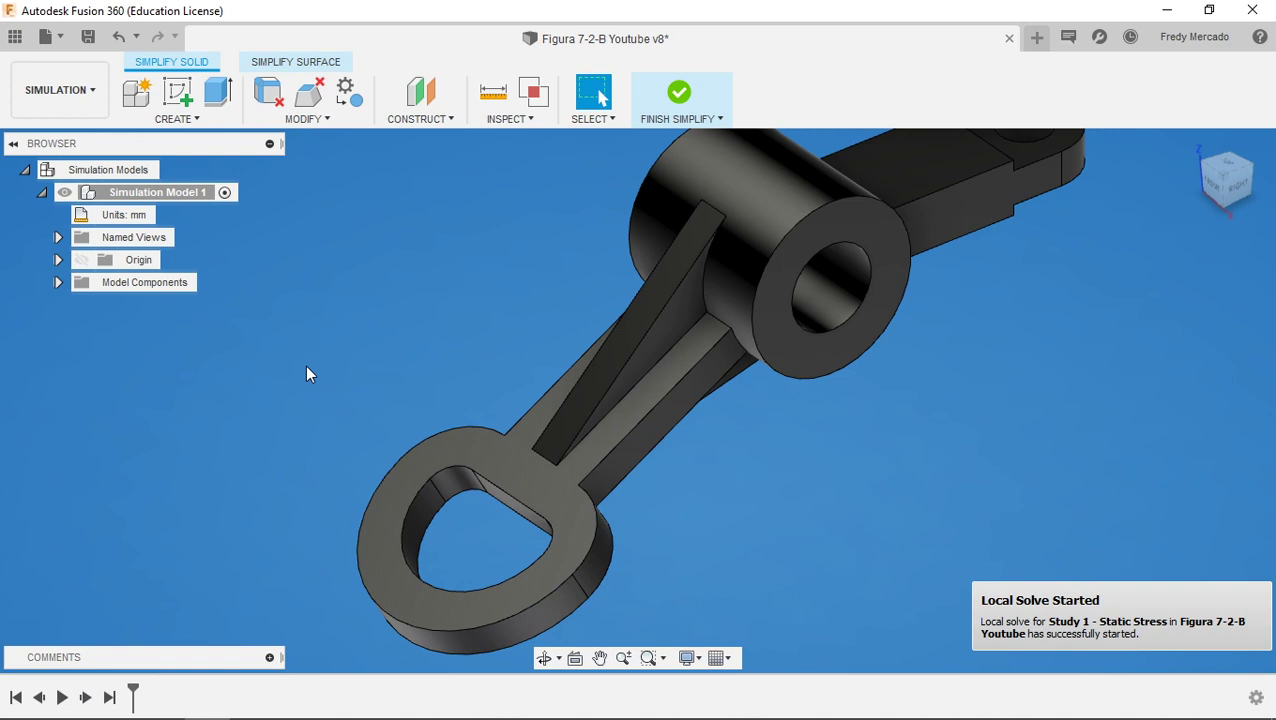
Fillet the two edges where the arm's sides meet the D-shaped end with a constant 12 mm radius
shift+middle_drag(695, 490, 627, 493)
scroll(627, 493, up, 2)
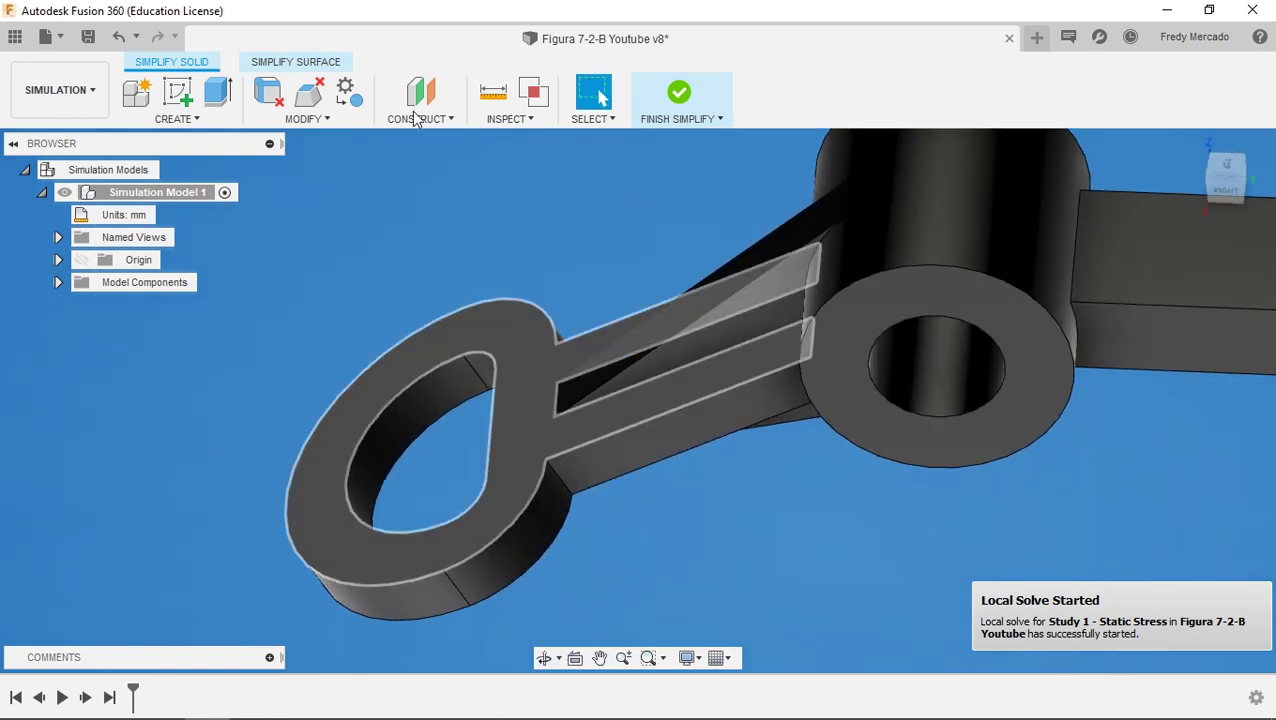
click(305, 119)
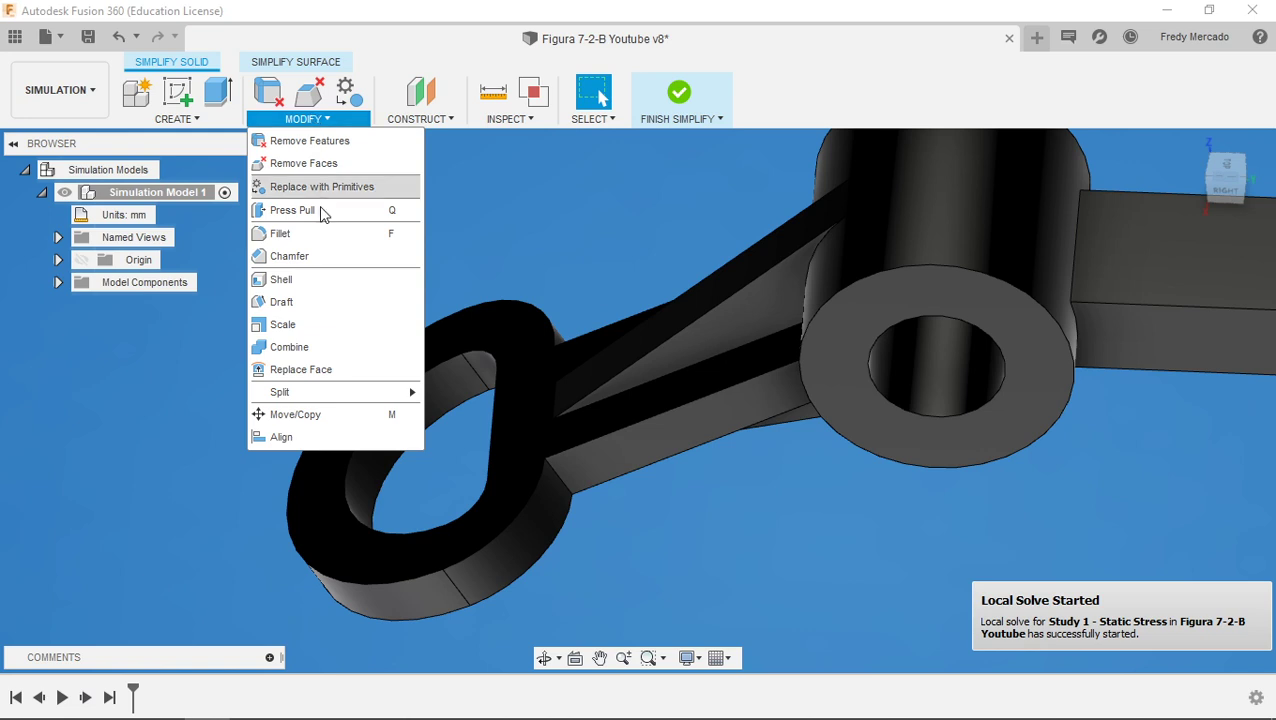
click(292, 234)
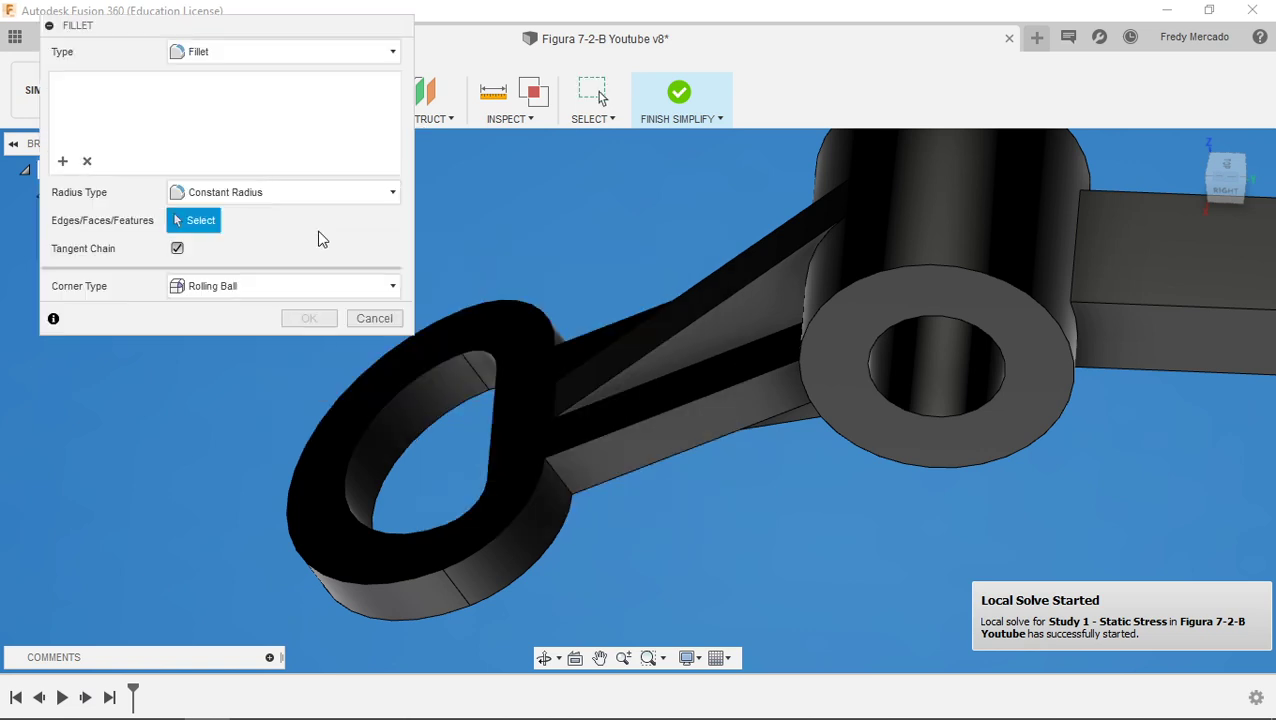
click(556, 477)
shift+middle_drag(638, 490, 444, 476)
click(445, 450)
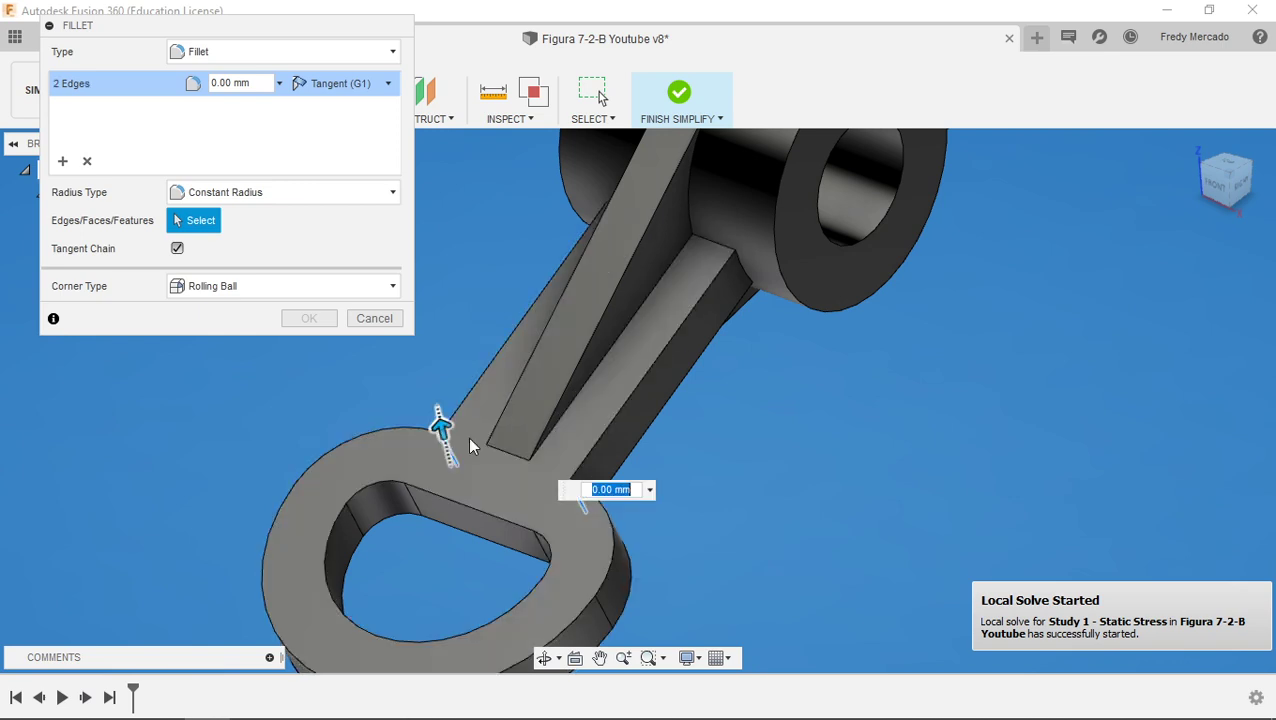
shift+middle_drag(726, 444, 652, 473)
click(244, 88)
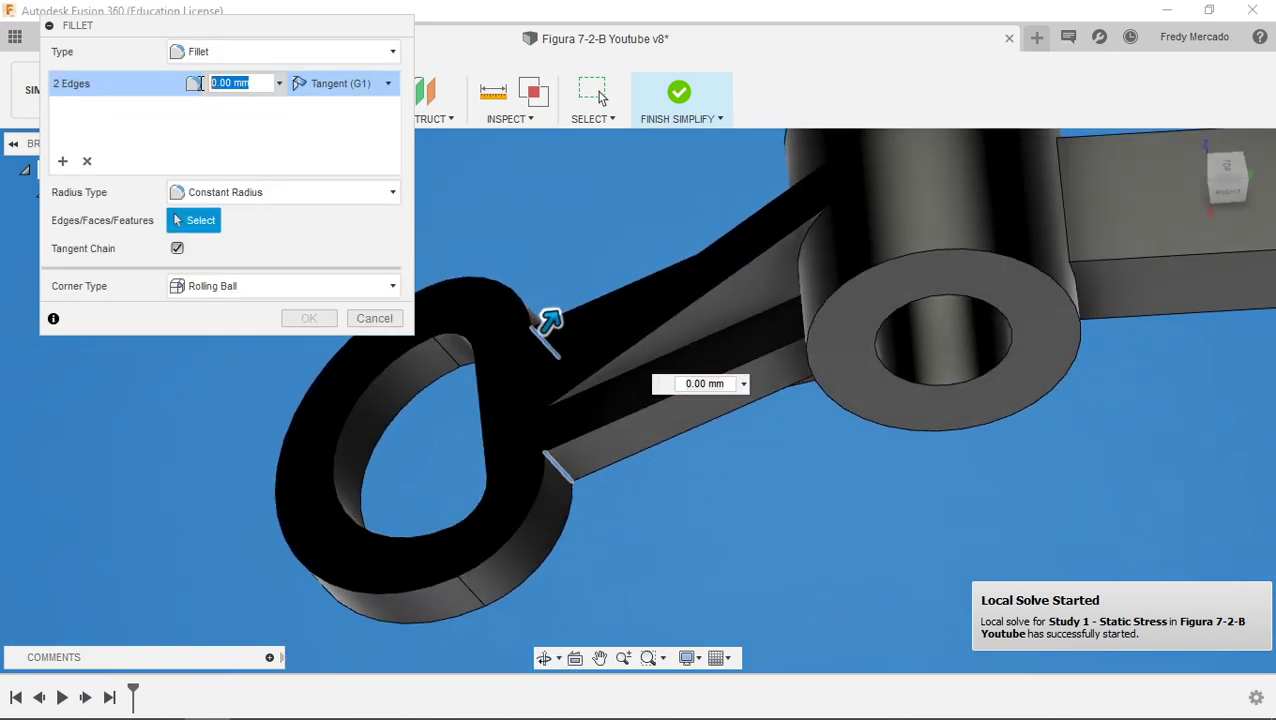
text(12)
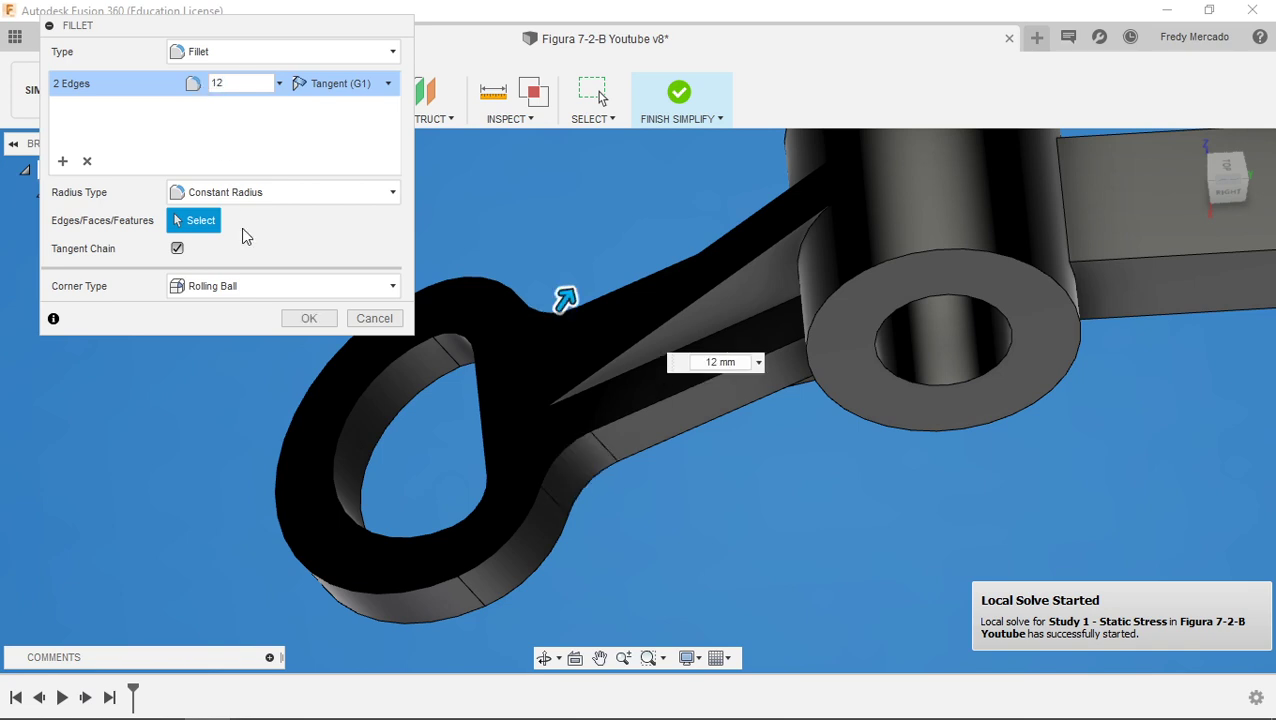
click(308, 318)
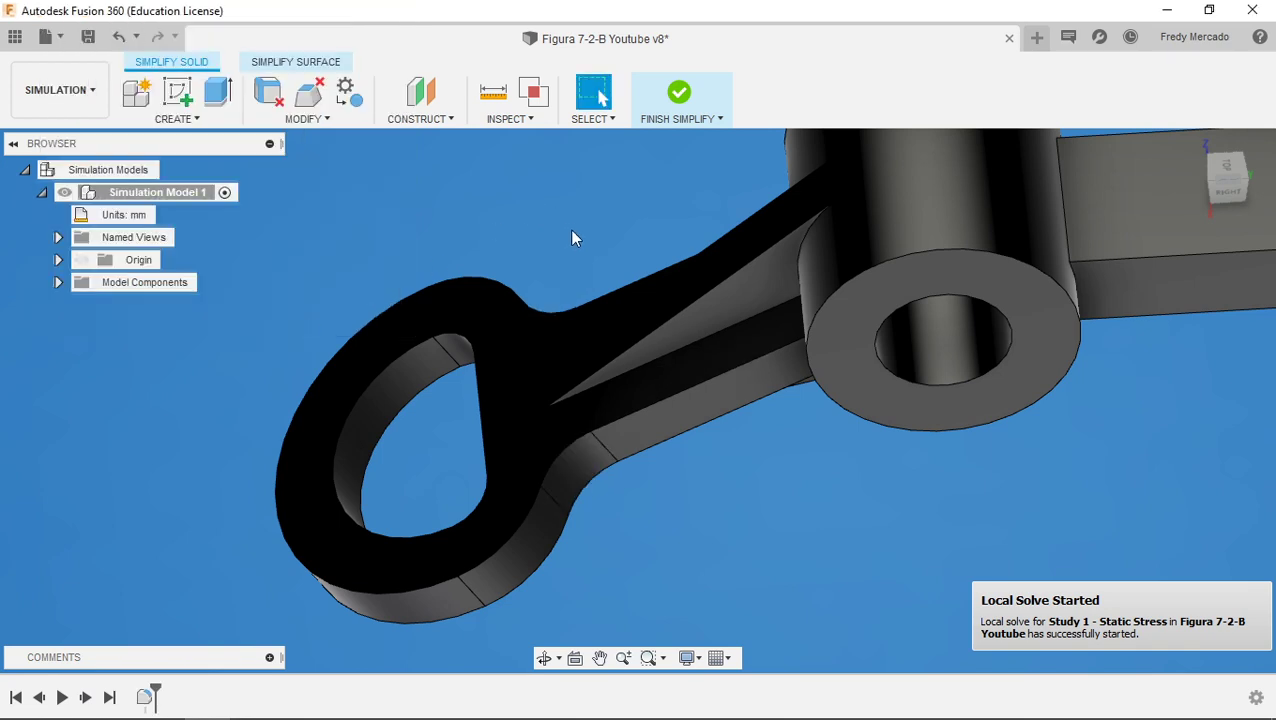
On the D-shaped end's upper face, sketch a horizontal line between the rib and the opening, extending past the outline on both sides
mouse_move(572, 238)
shift+middle_down()
mouse_move(598, 250)
mouse_move(652, 433)
mouse_move(735, 499)
mouse_move(678, 498)
shift+middle_up()
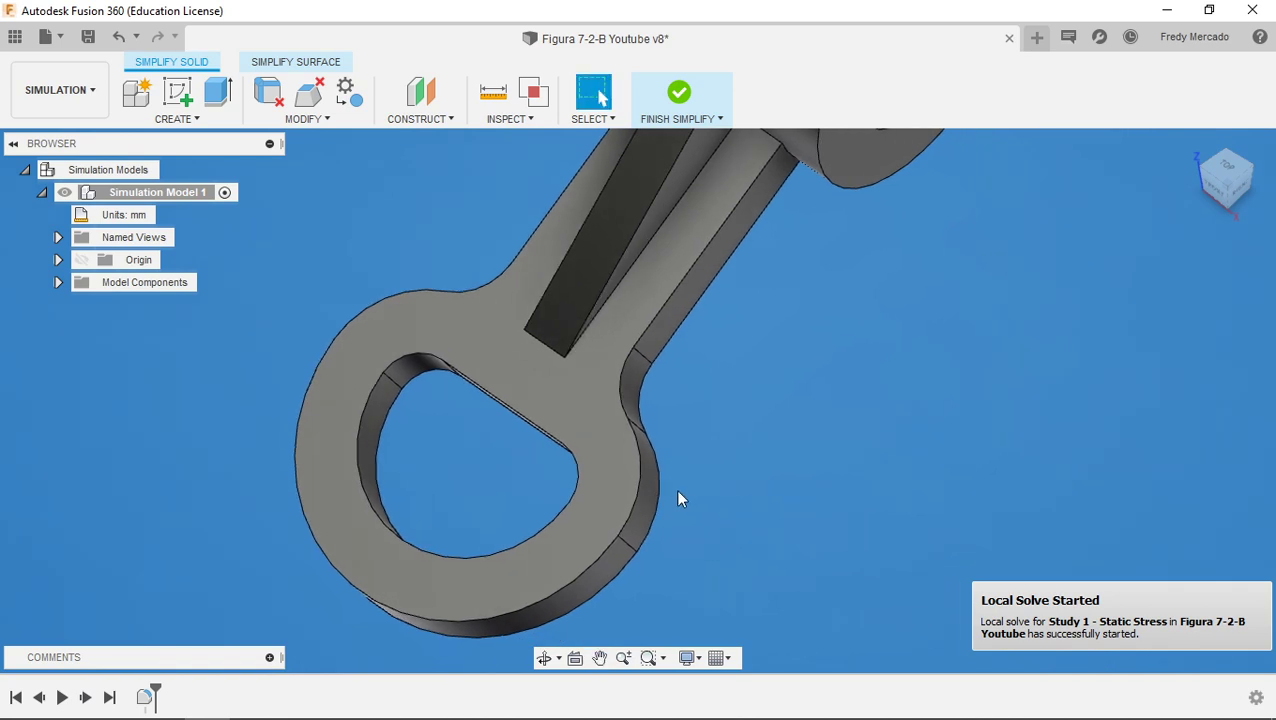
click(181, 92)
click(469, 324)
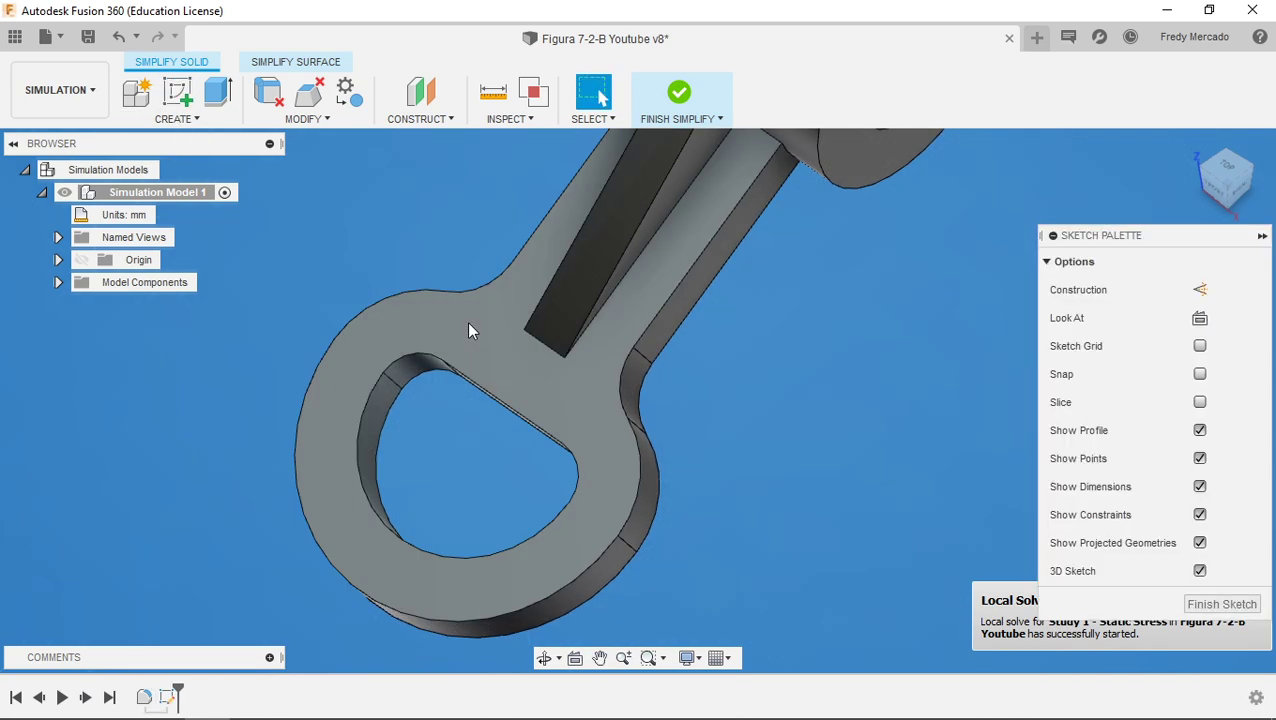
shift+middle_drag(470, 424, 470, 461)
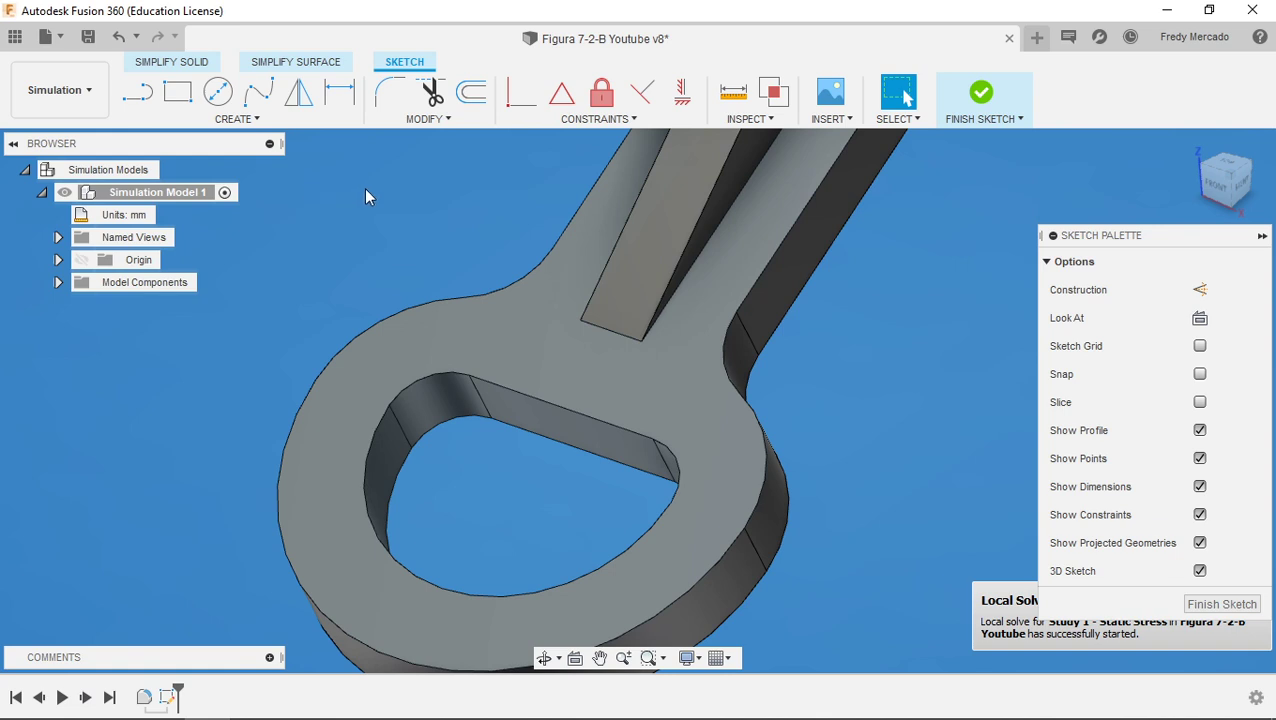
click(577, 664)
click(438, 341)
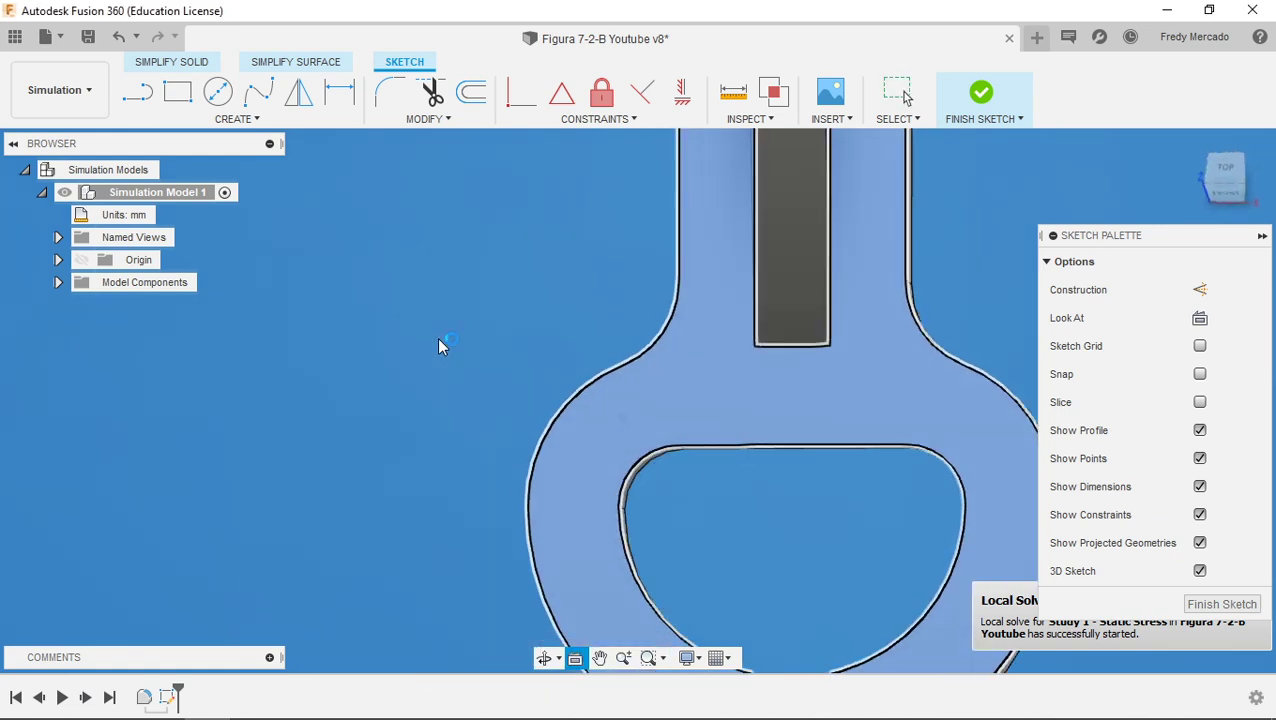
middle_drag(832, 493, 581, 451)
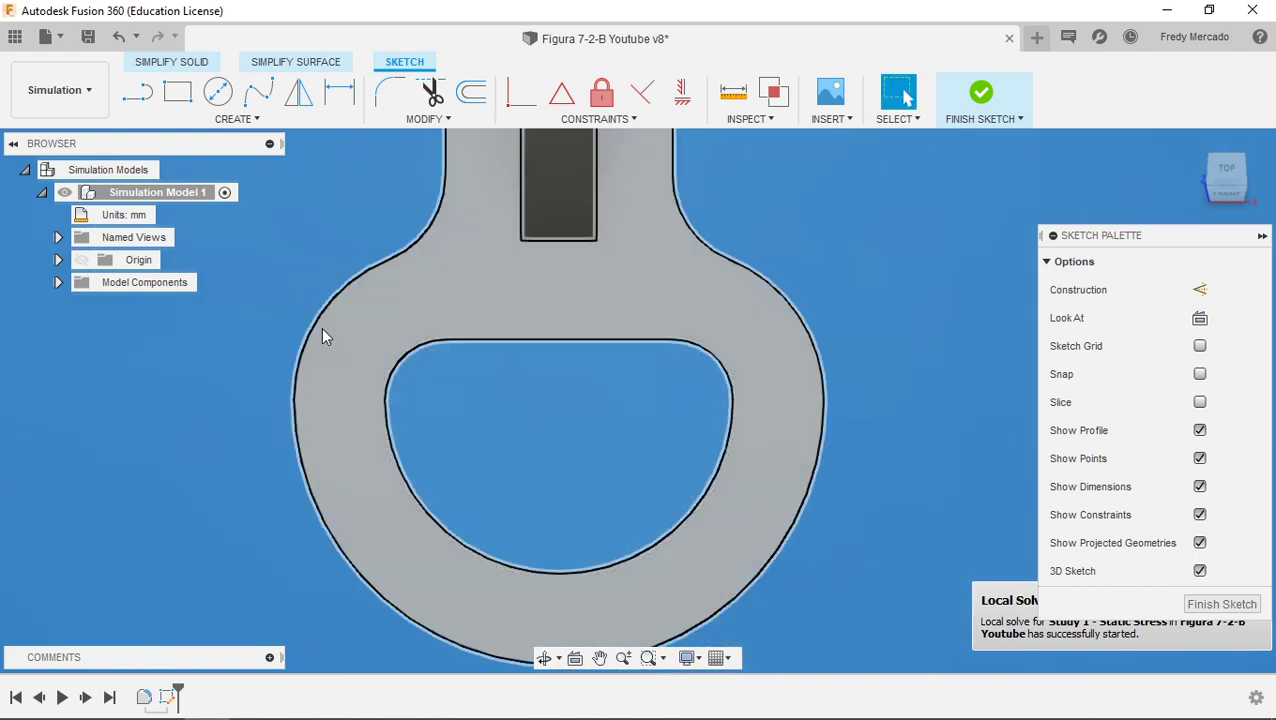
click(137, 92)
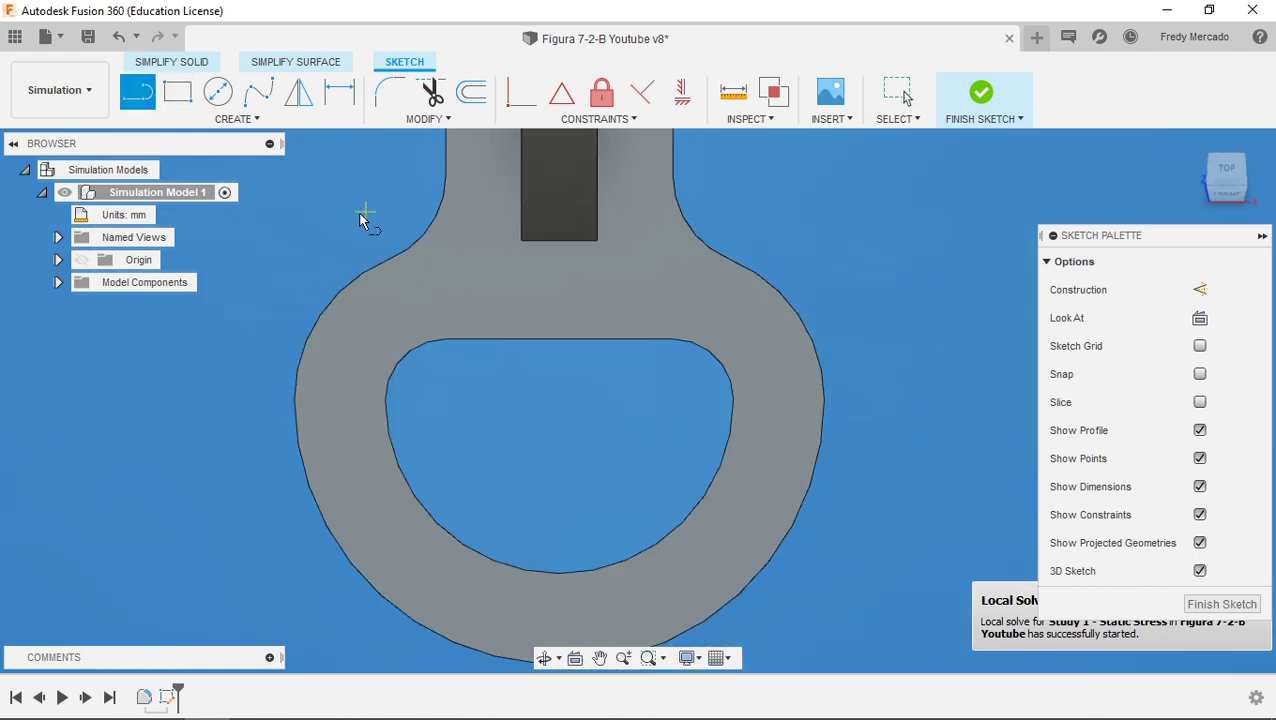
click(334, 259)
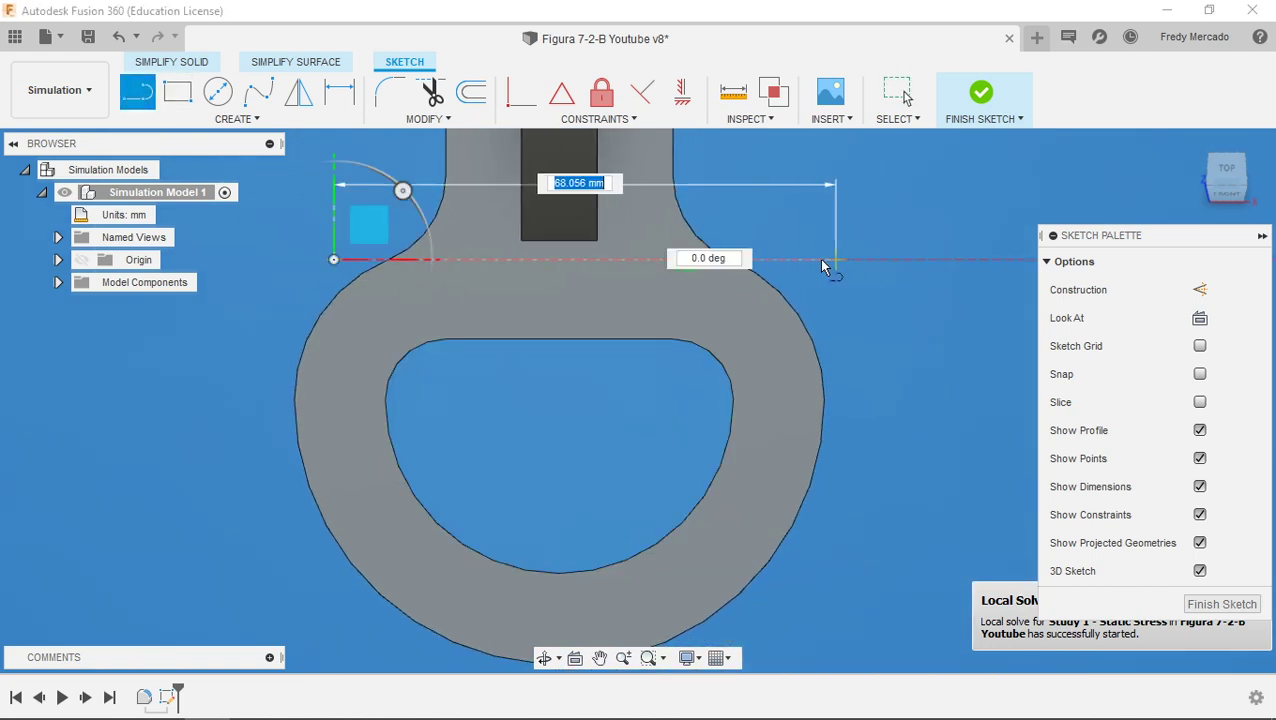
click(799, 259)
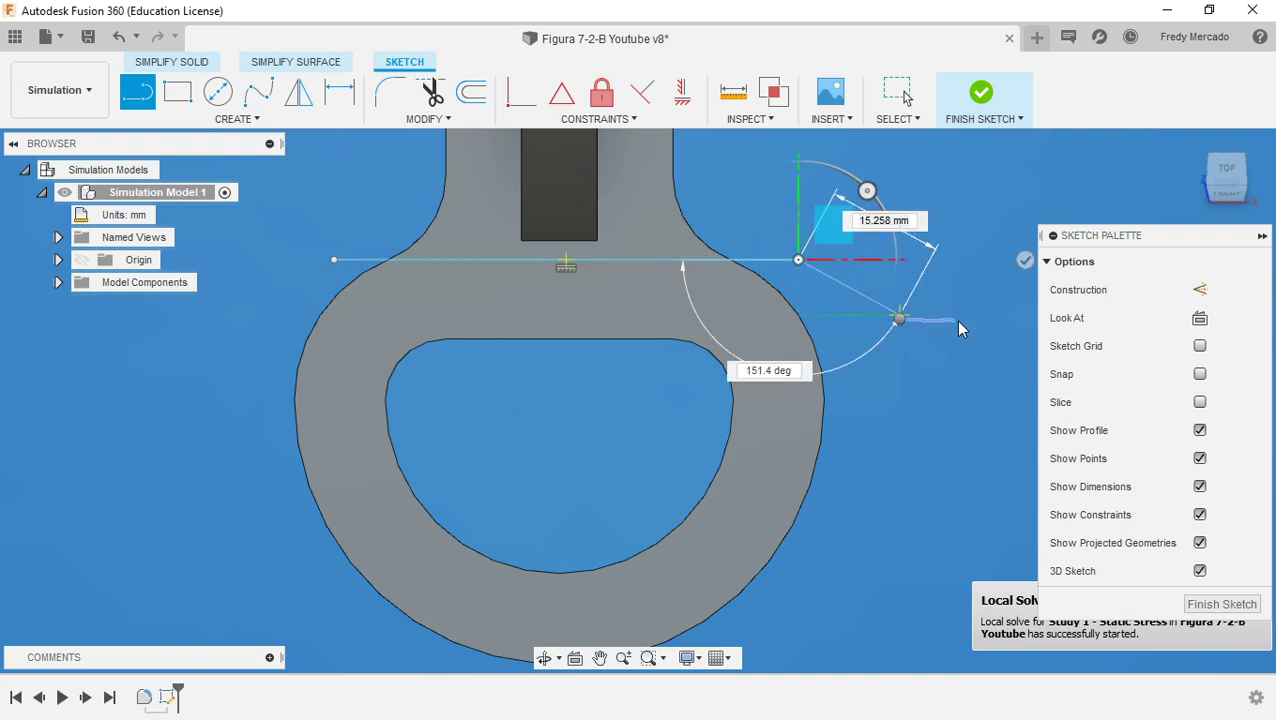
right_click(897, 317)
click(957, 319)
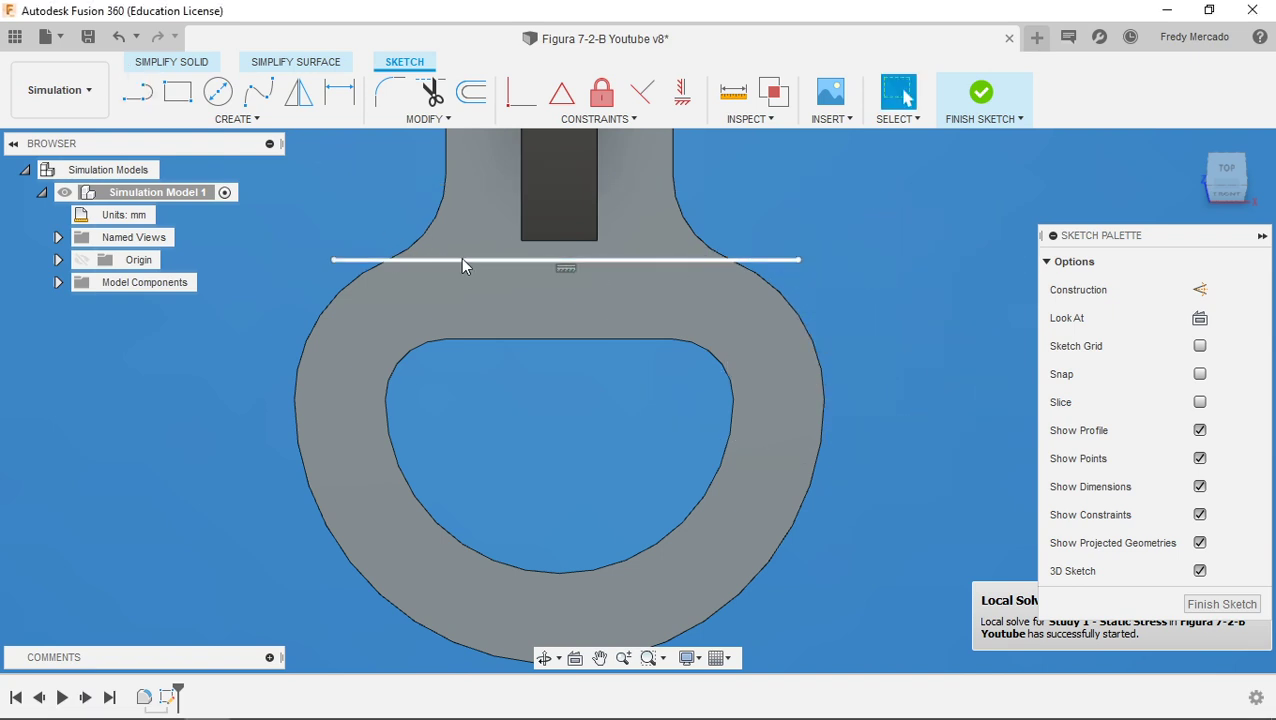
click(472, 332)
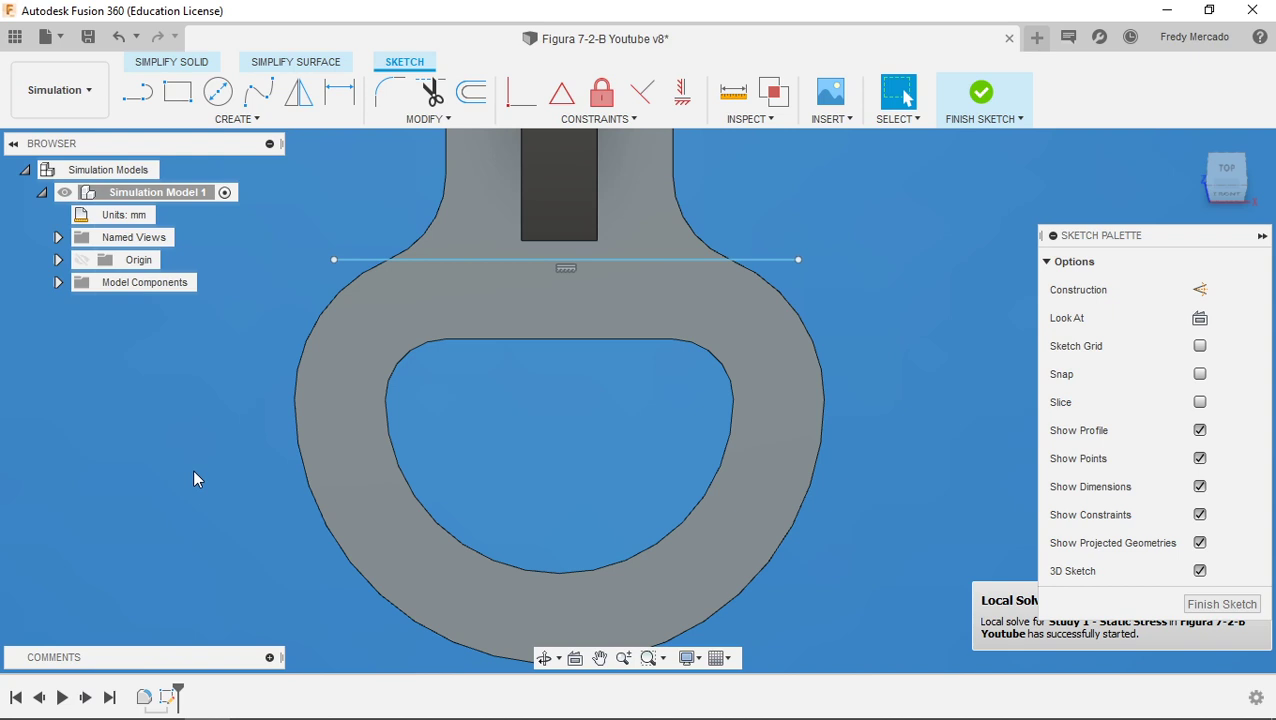
Dimension the sketched line at 12 mm from the straight edge of the D-shaped opening and finish the sketch
key(d)
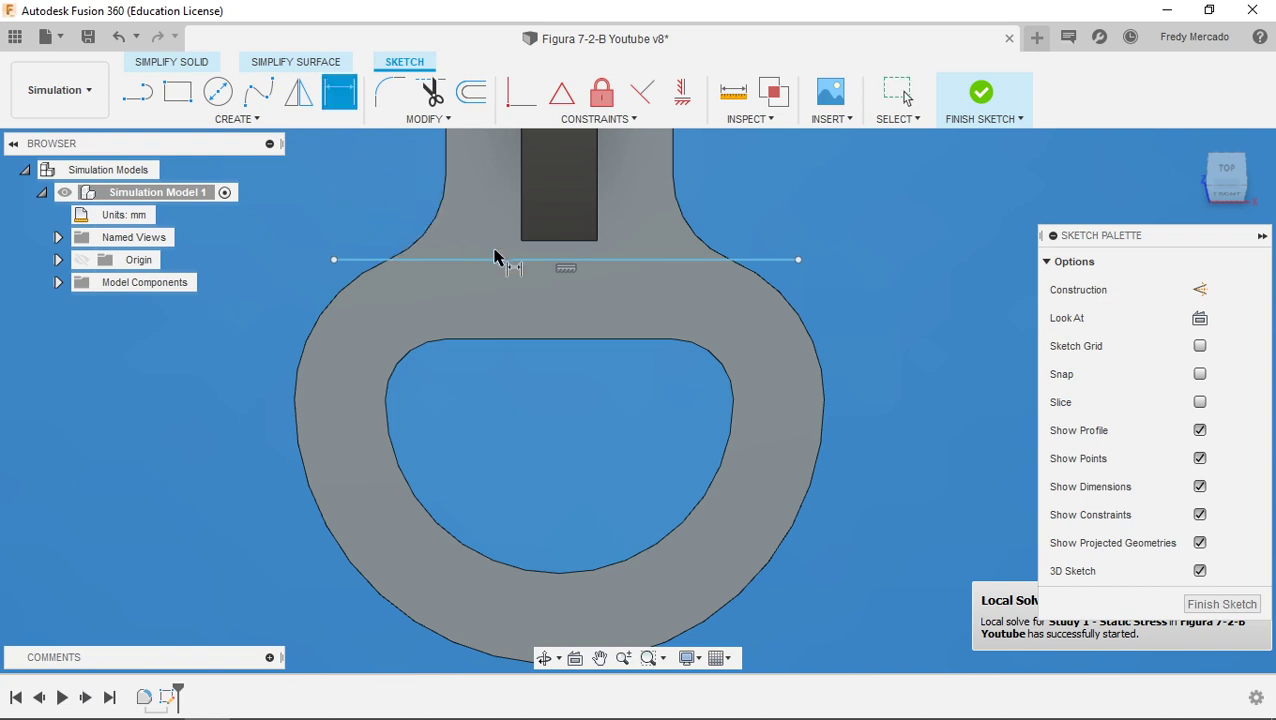
click(478, 260)
click(505, 341)
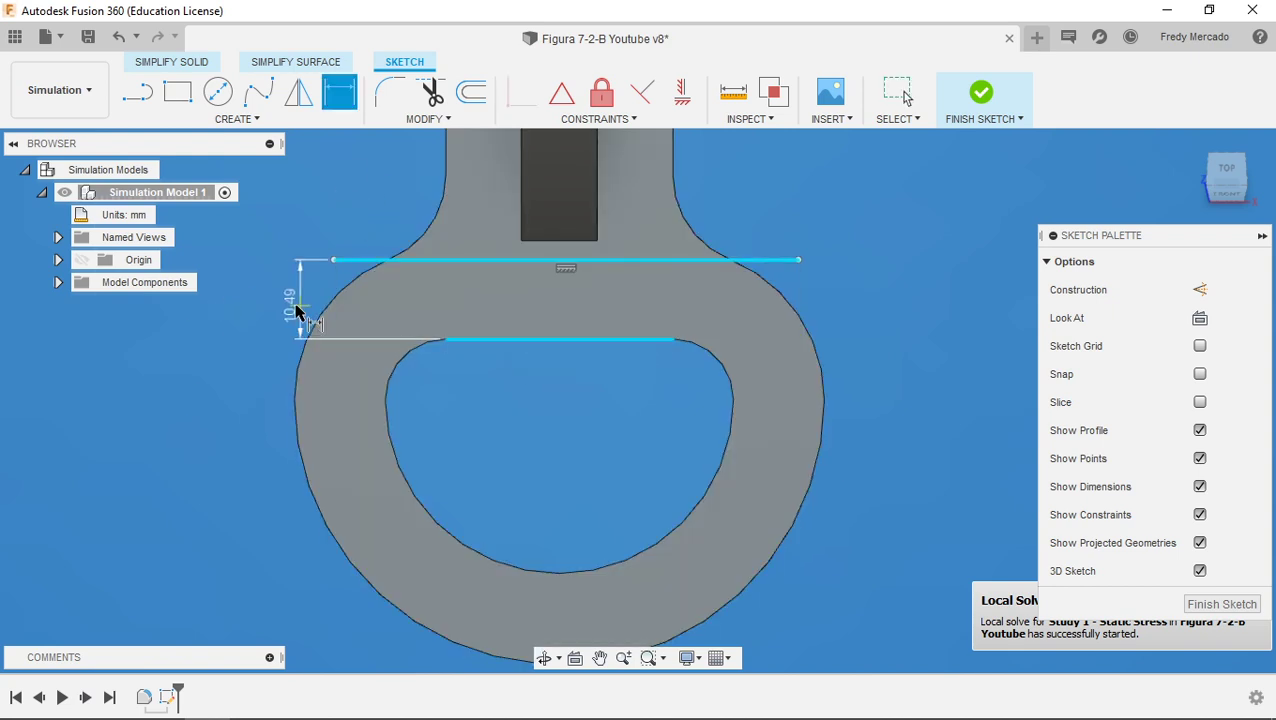
click(270, 313)
text(12)
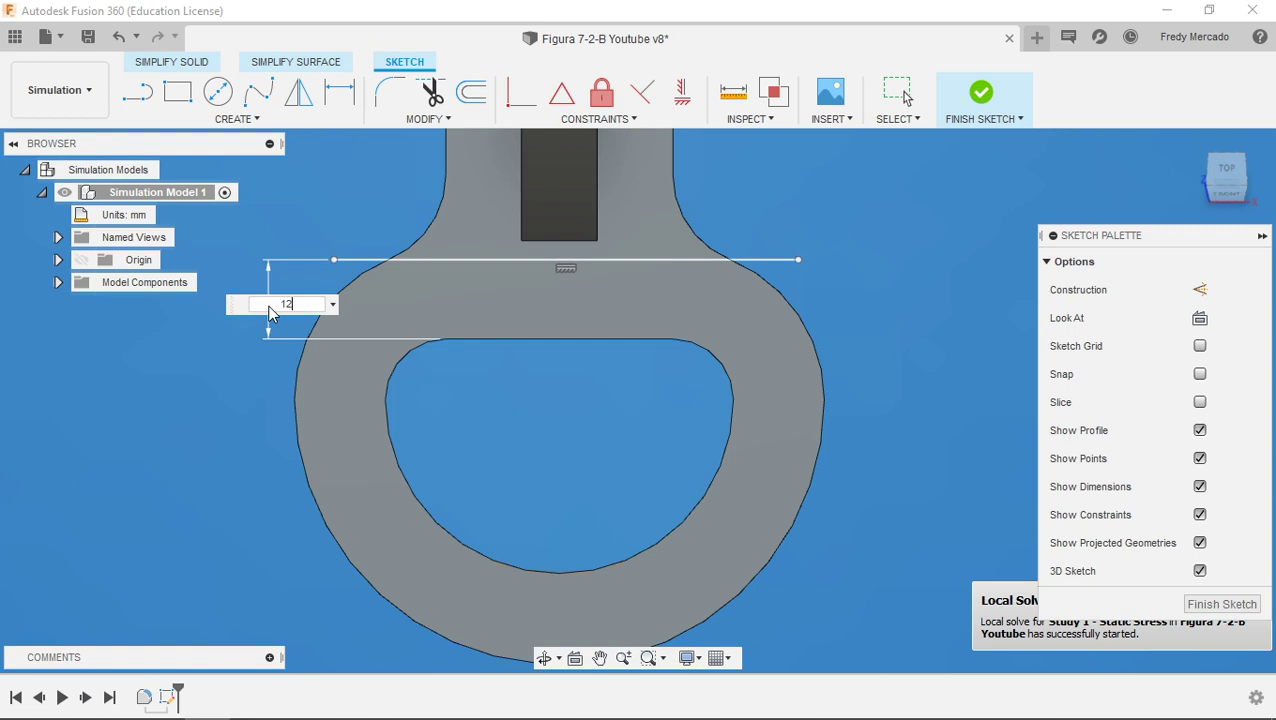
key(Return)
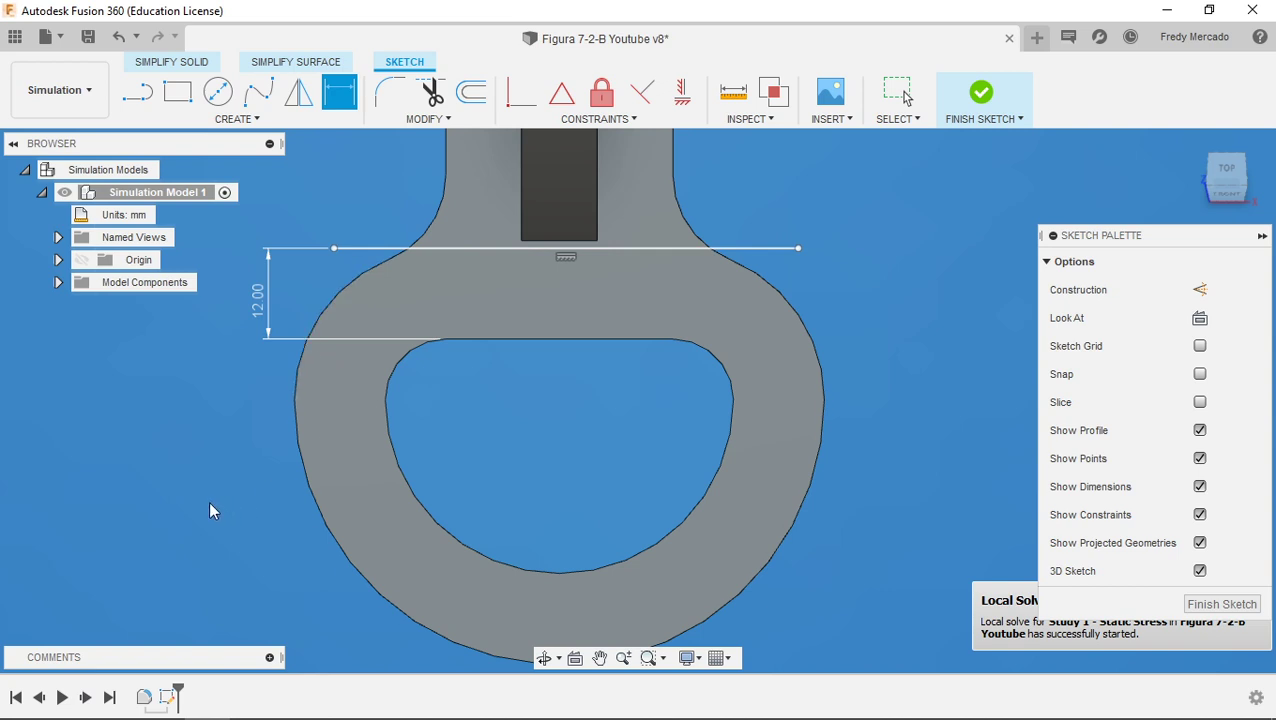
click(981, 93)
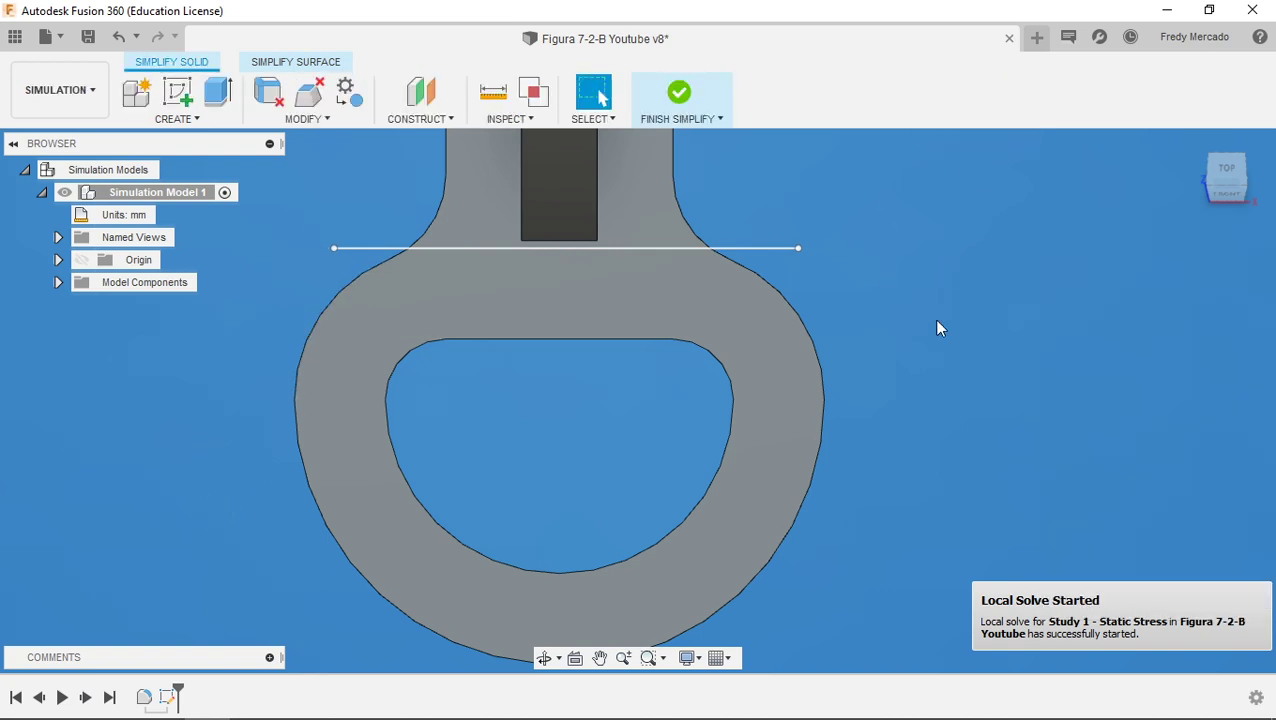
Split the upper face of the arm and D-shaped end along the sketched line, and finish simplifying the model
click(1197, 148)
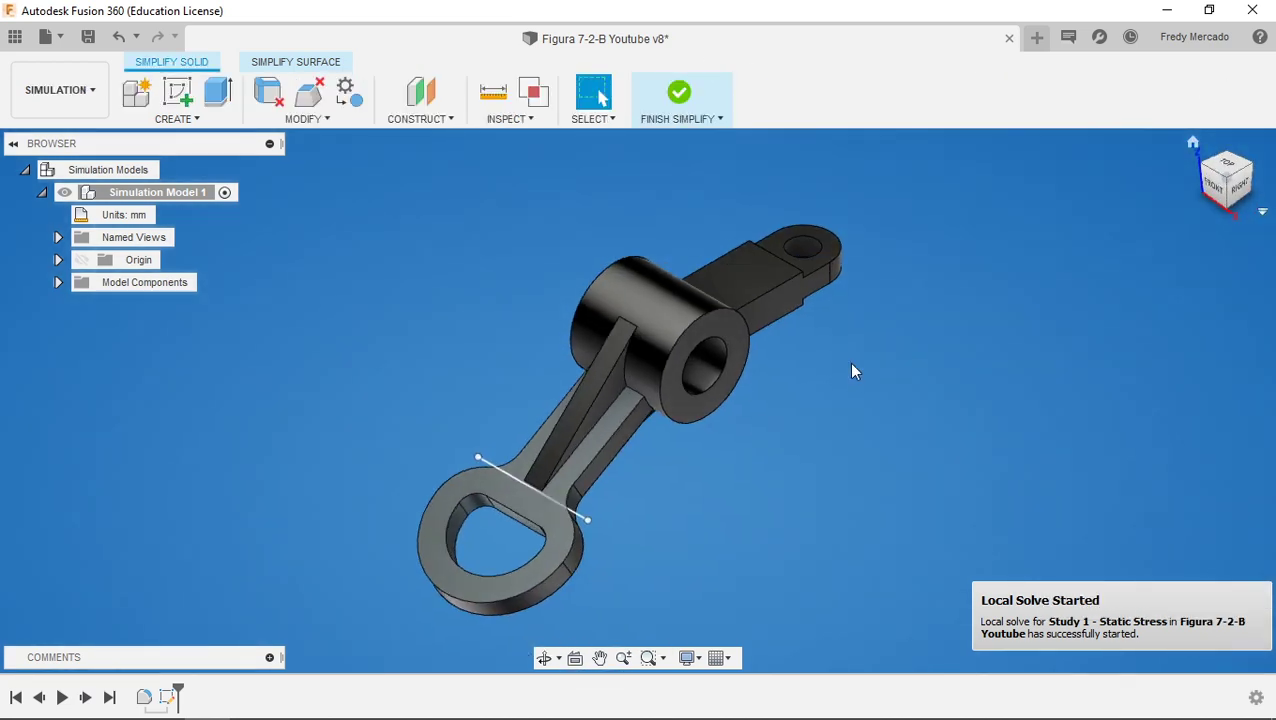
scroll(584, 583, up, 5)
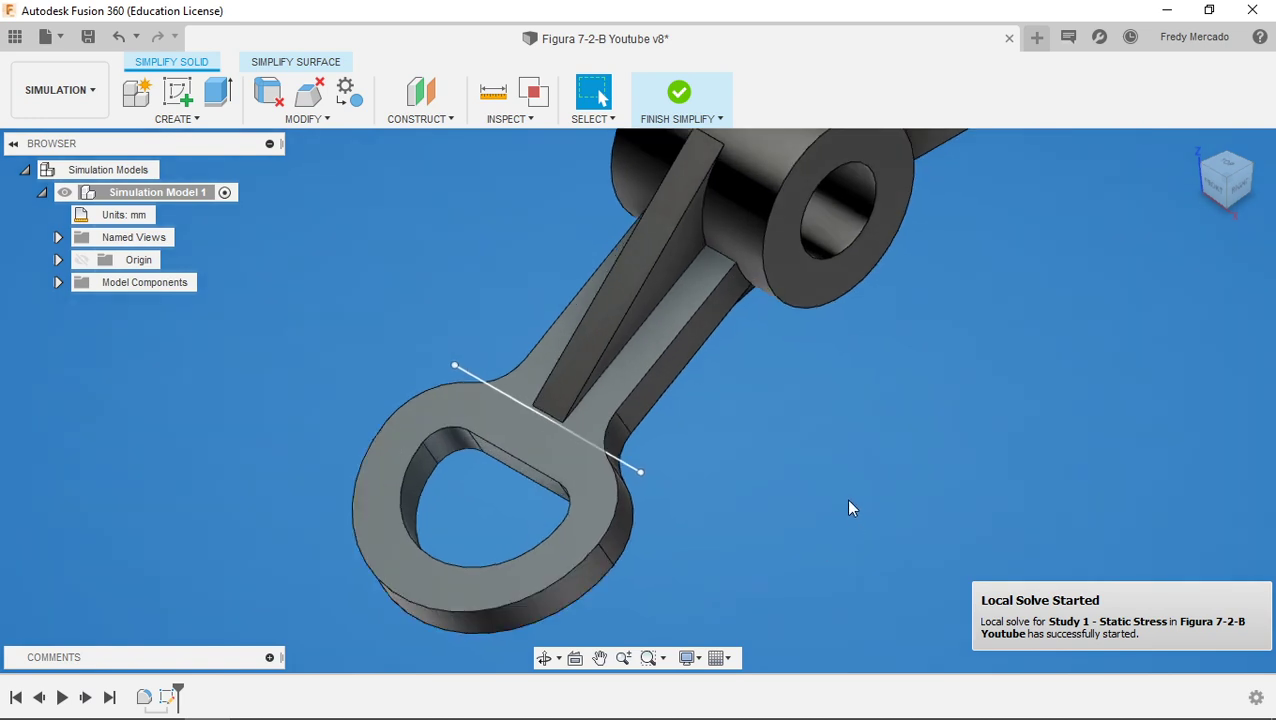
click(306, 120)
mouse_move(321, 396)
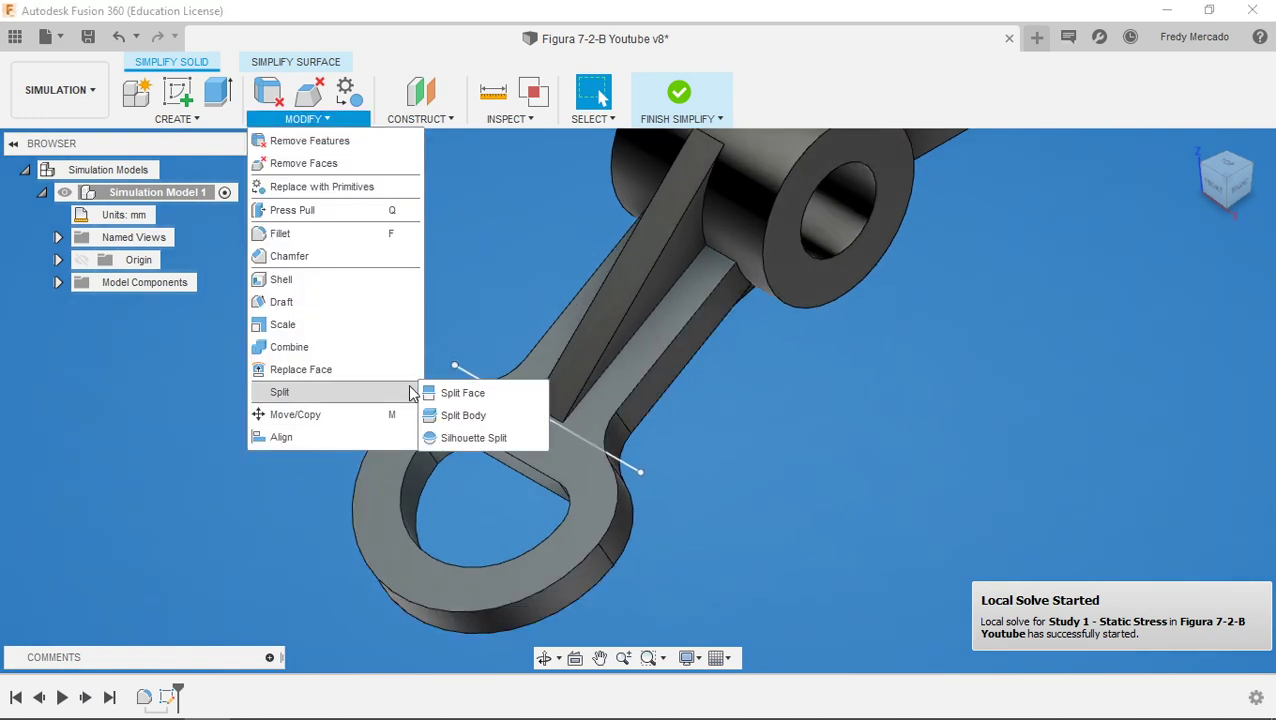
click(458, 393)
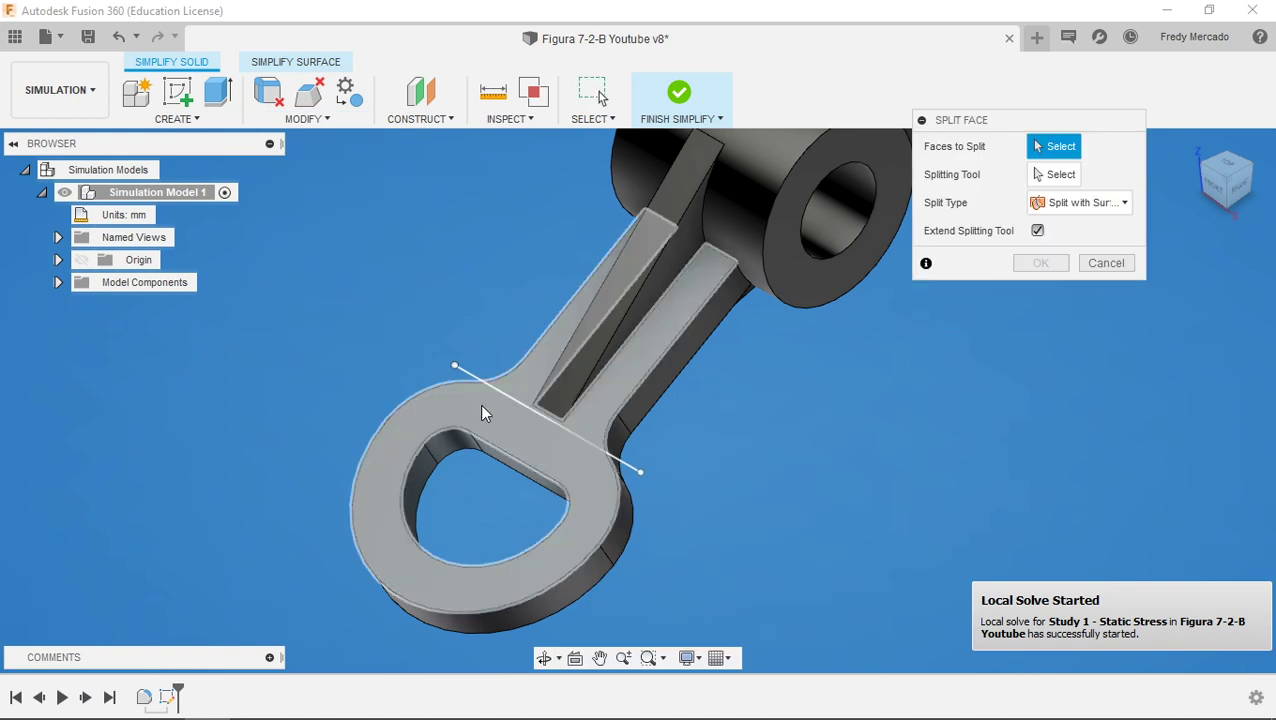
click(481, 412)
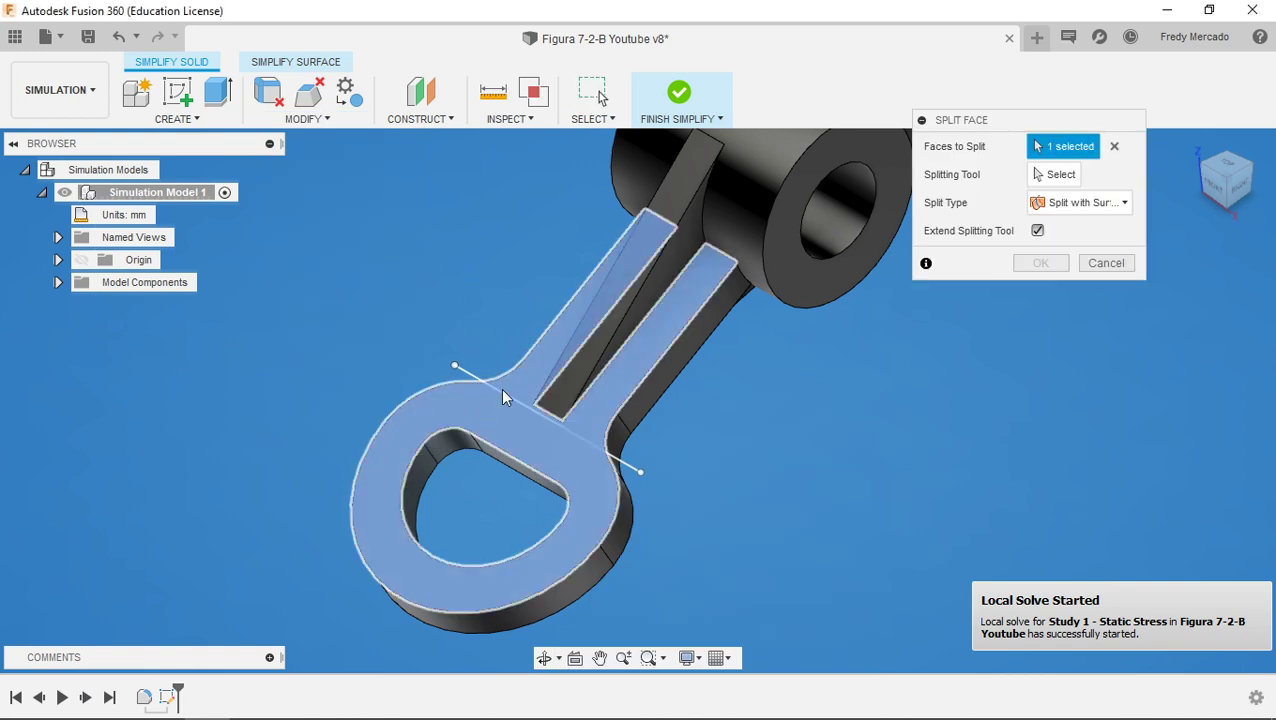
click(1068, 176)
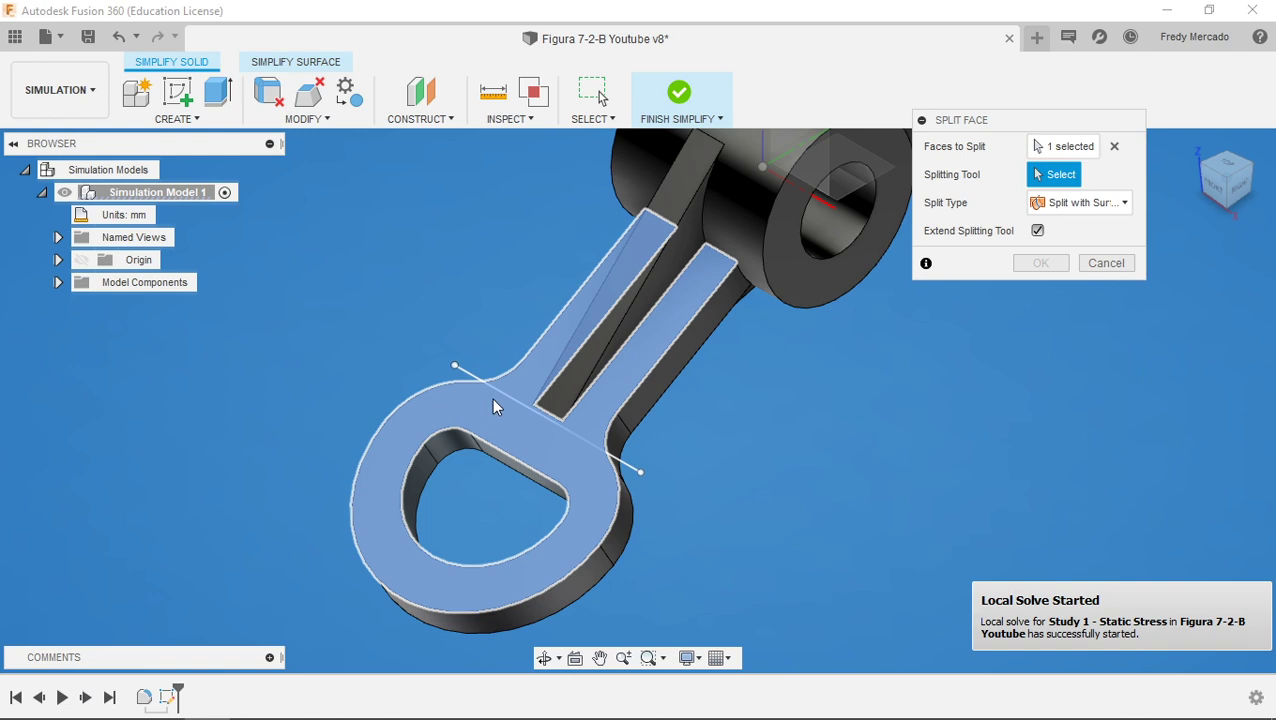
click(501, 395)
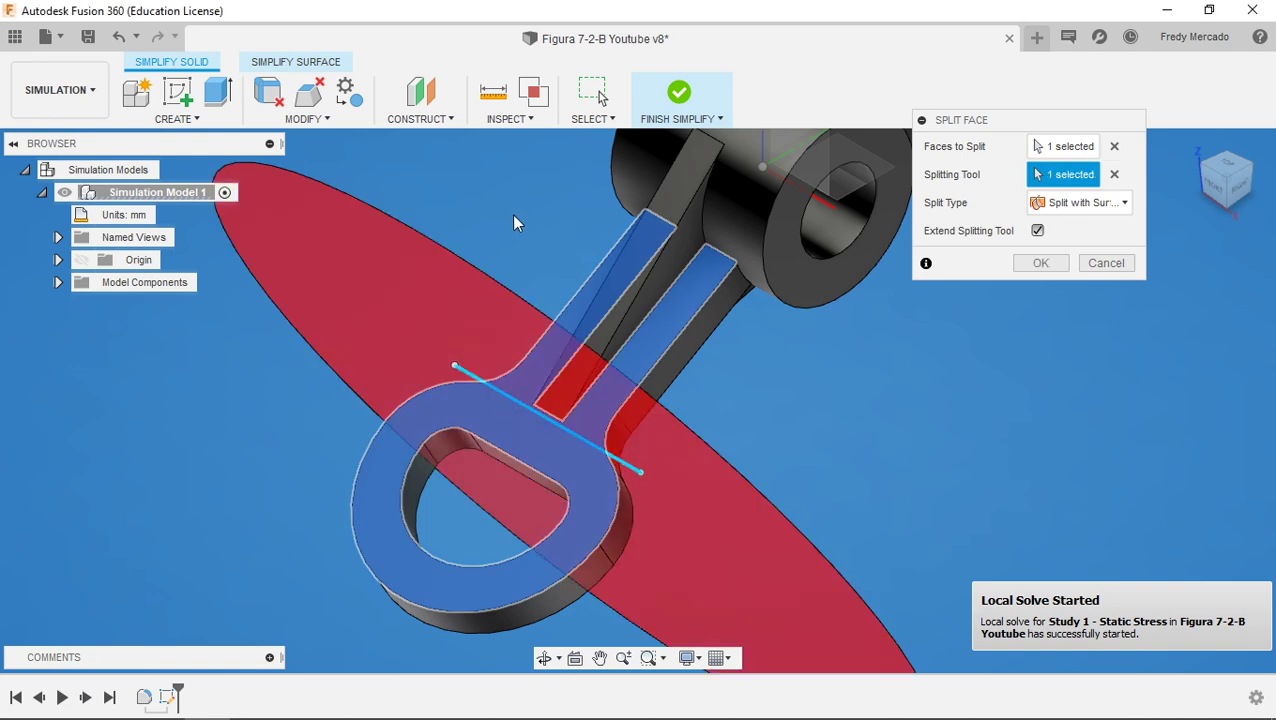
click(1045, 263)
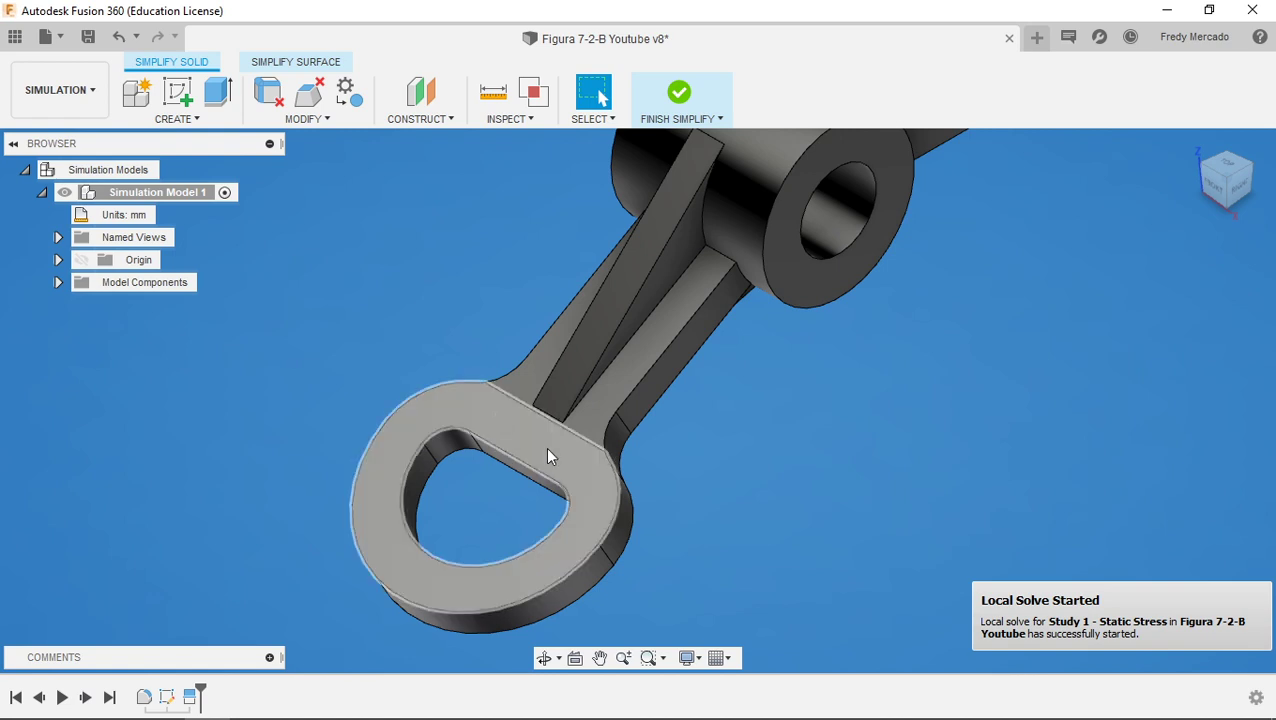
click(679, 93)
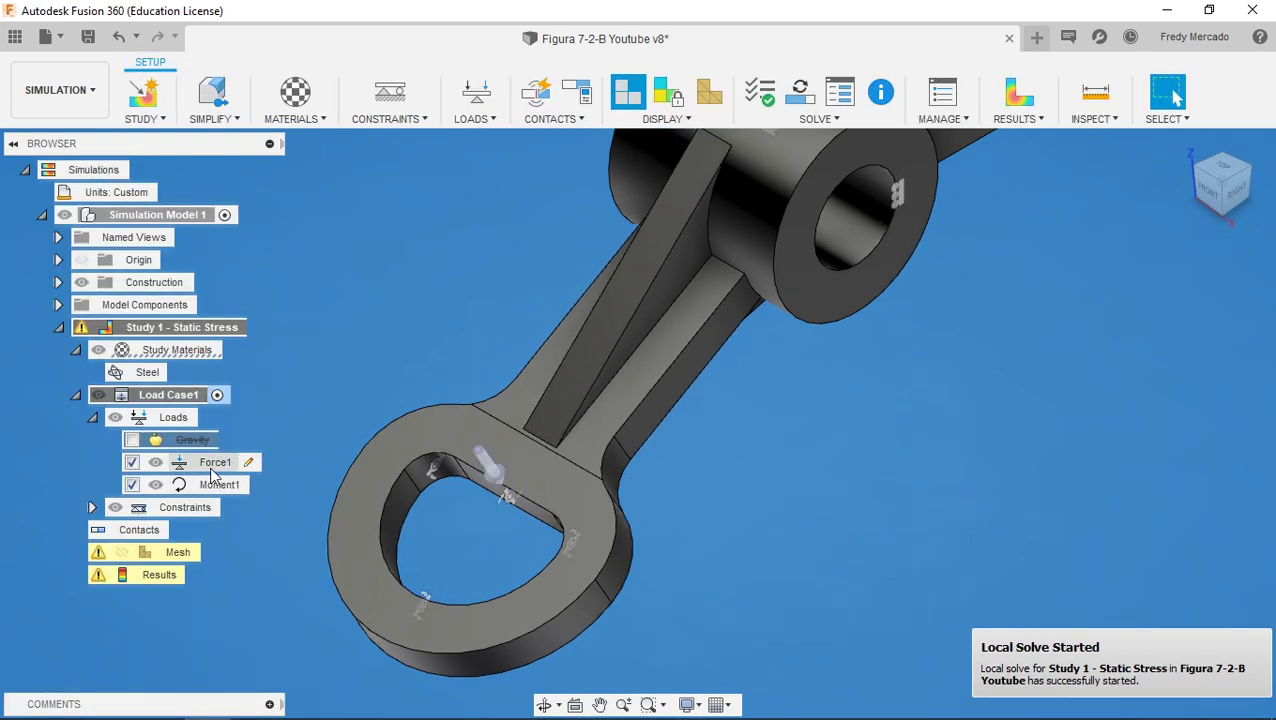
Check which face carries Force1 on the D-shaped end, and save the design as a new version
click(212, 466)
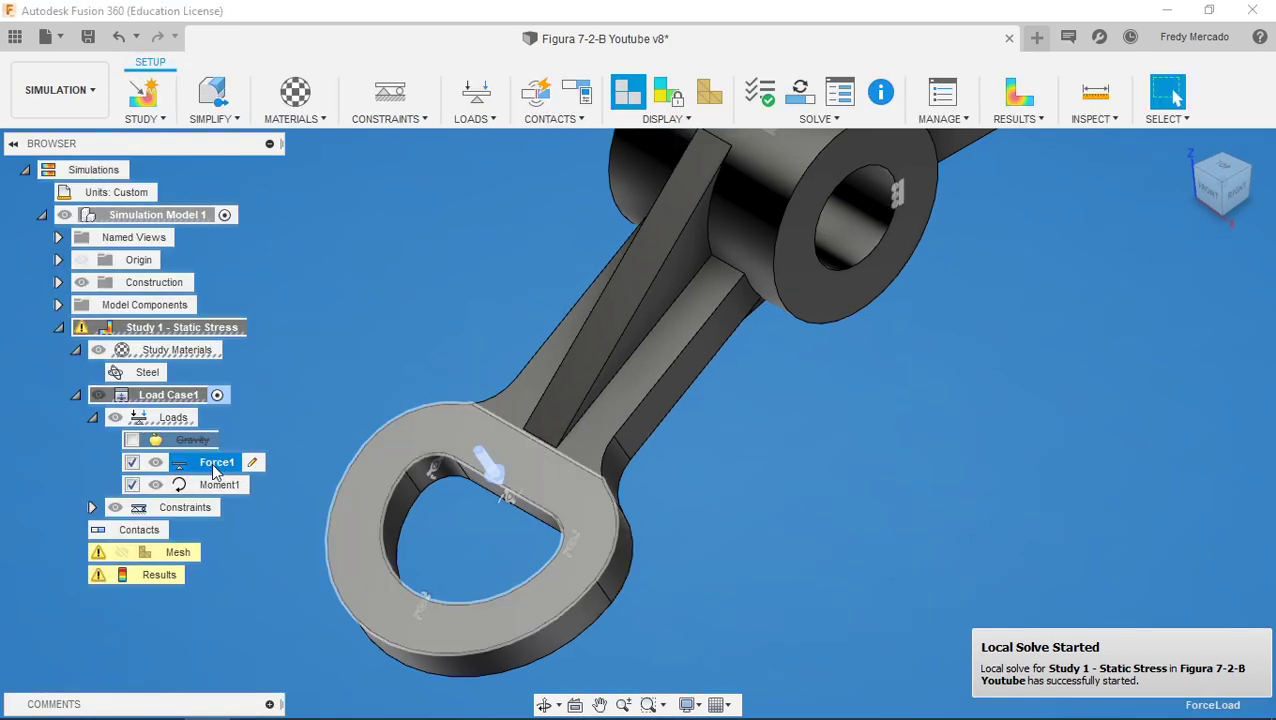
click(466, 310)
shift+middle_drag(672, 660, 389, 420)
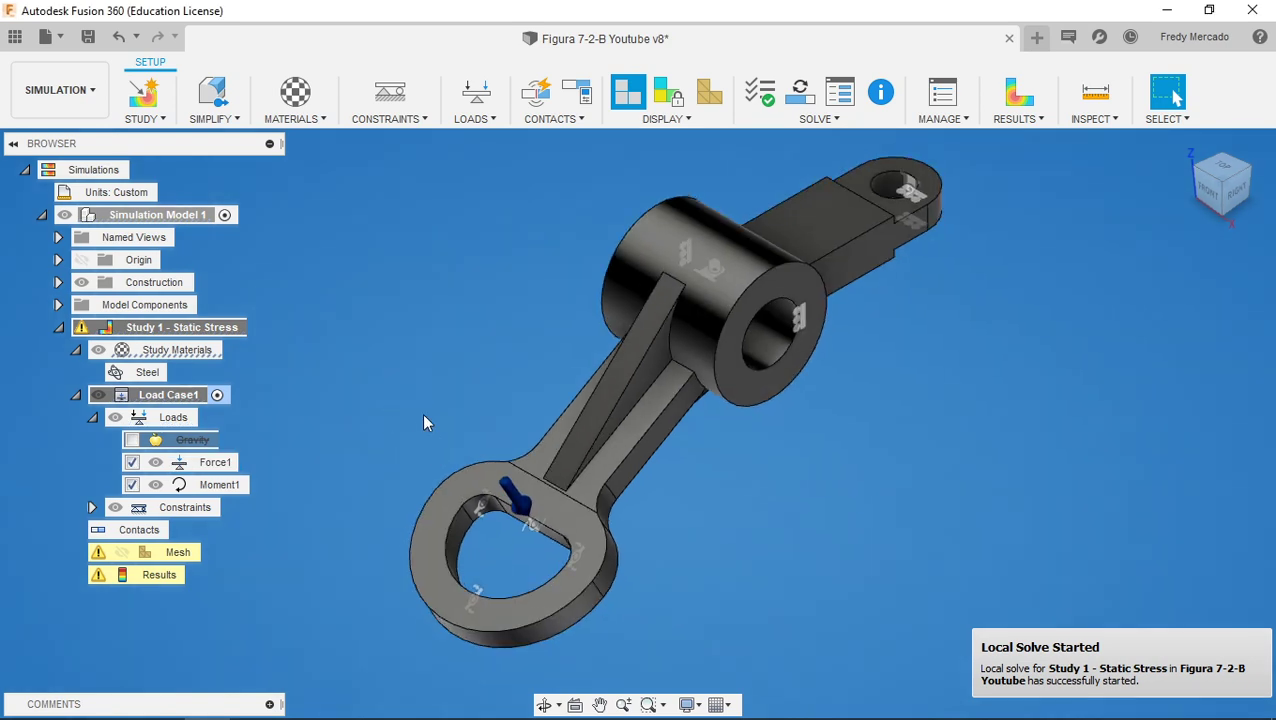
click(88, 36)
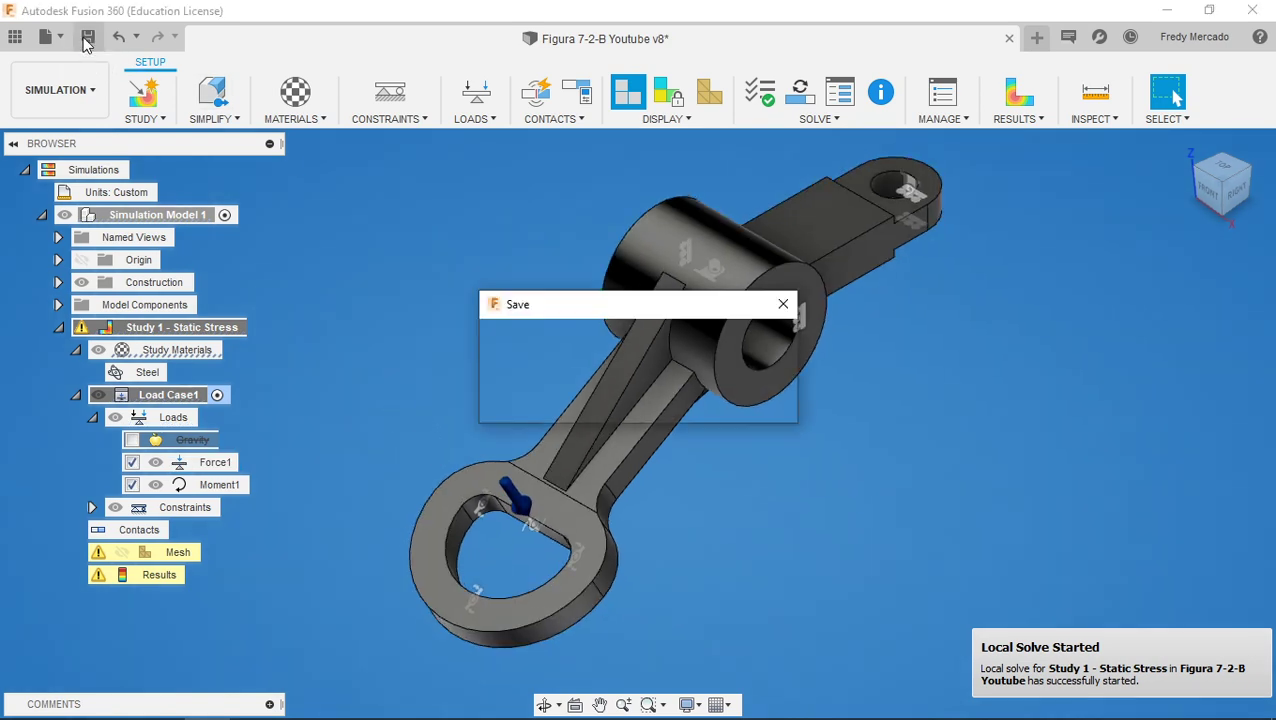
click(638, 401)
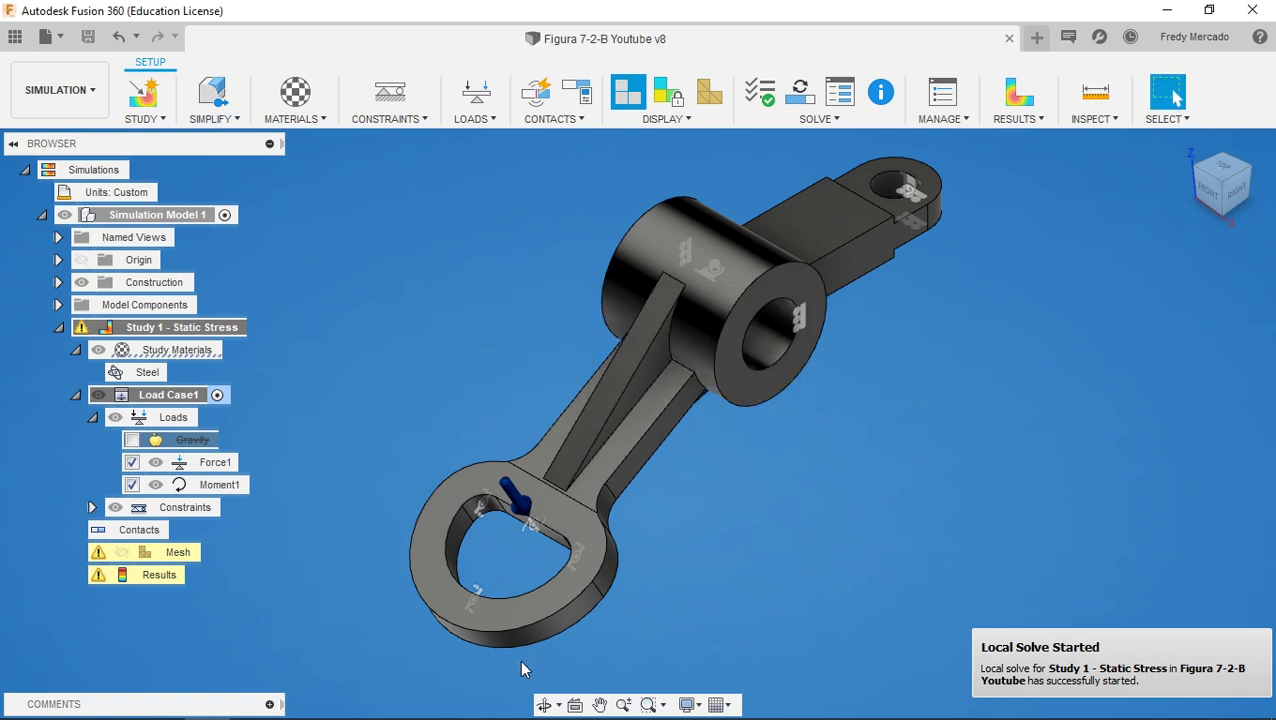
In the simplified simulation model, fillet the upper and lower outer edges of the arm and D-shaped end with a constant 2 mm radius
scroll(492, 646, up, 4)
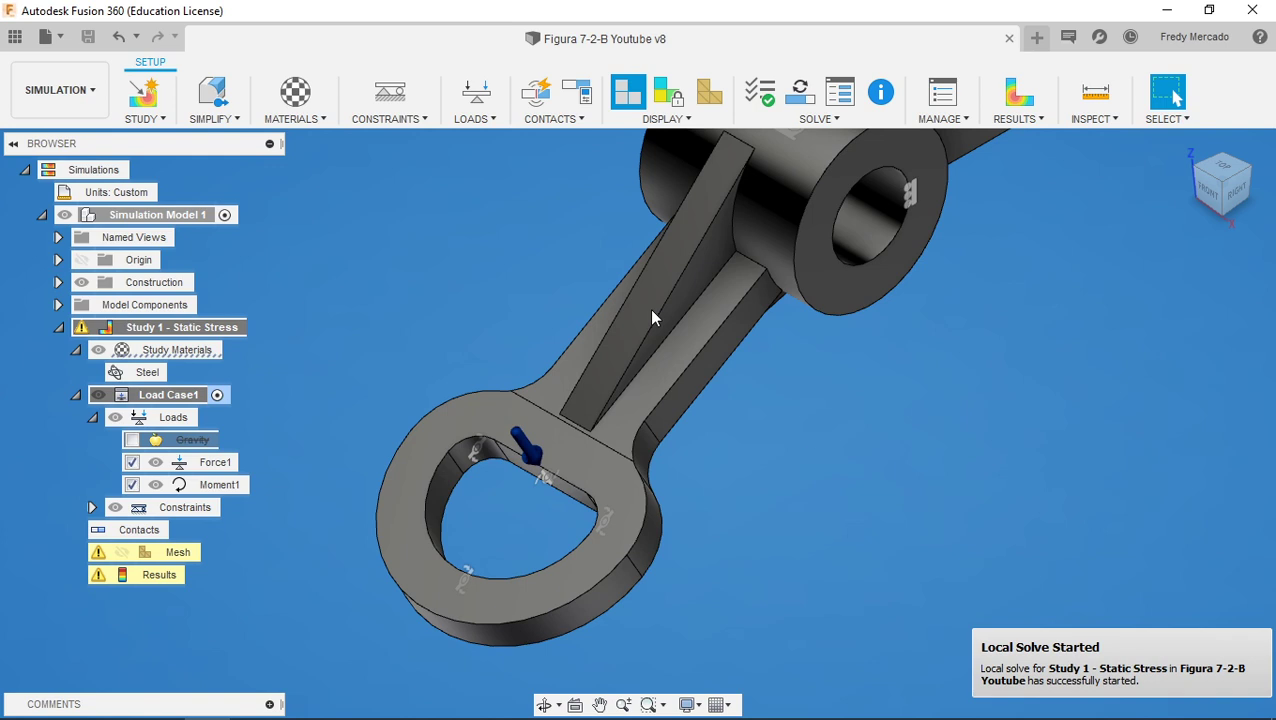
click(212, 92)
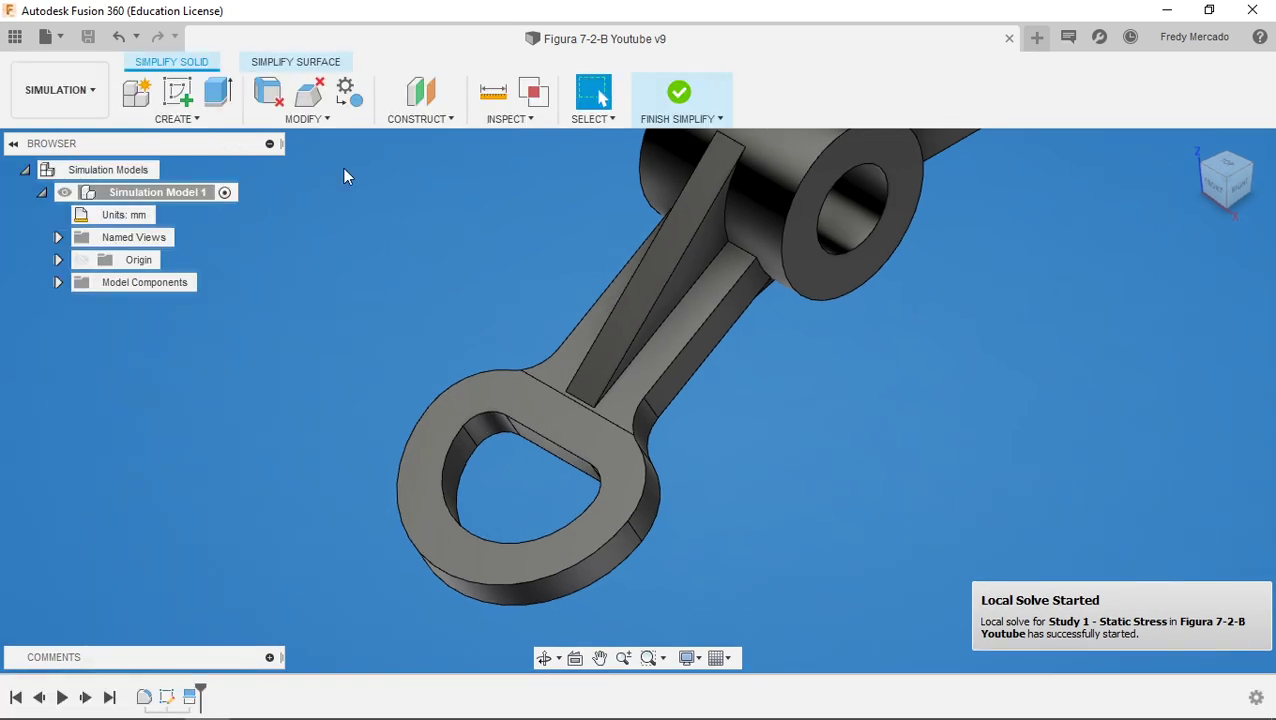
scroll(445, 285, up, 1)
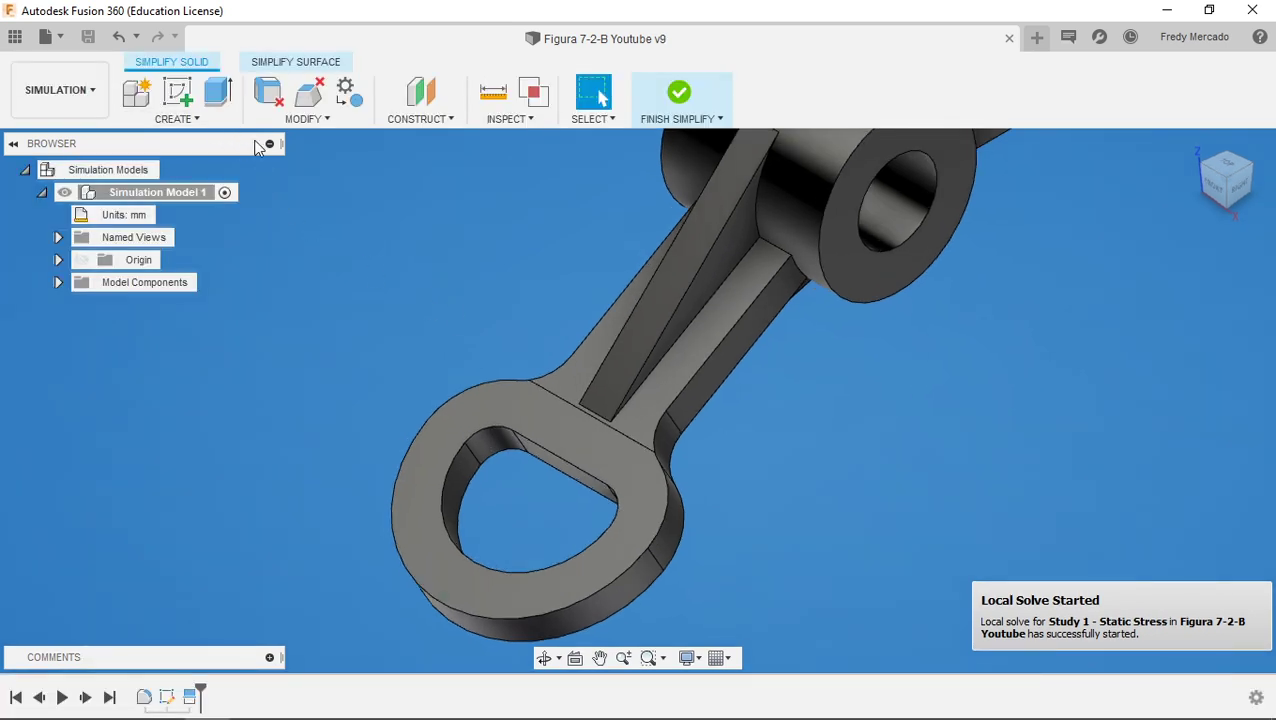
click(330, 124)
click(281, 233)
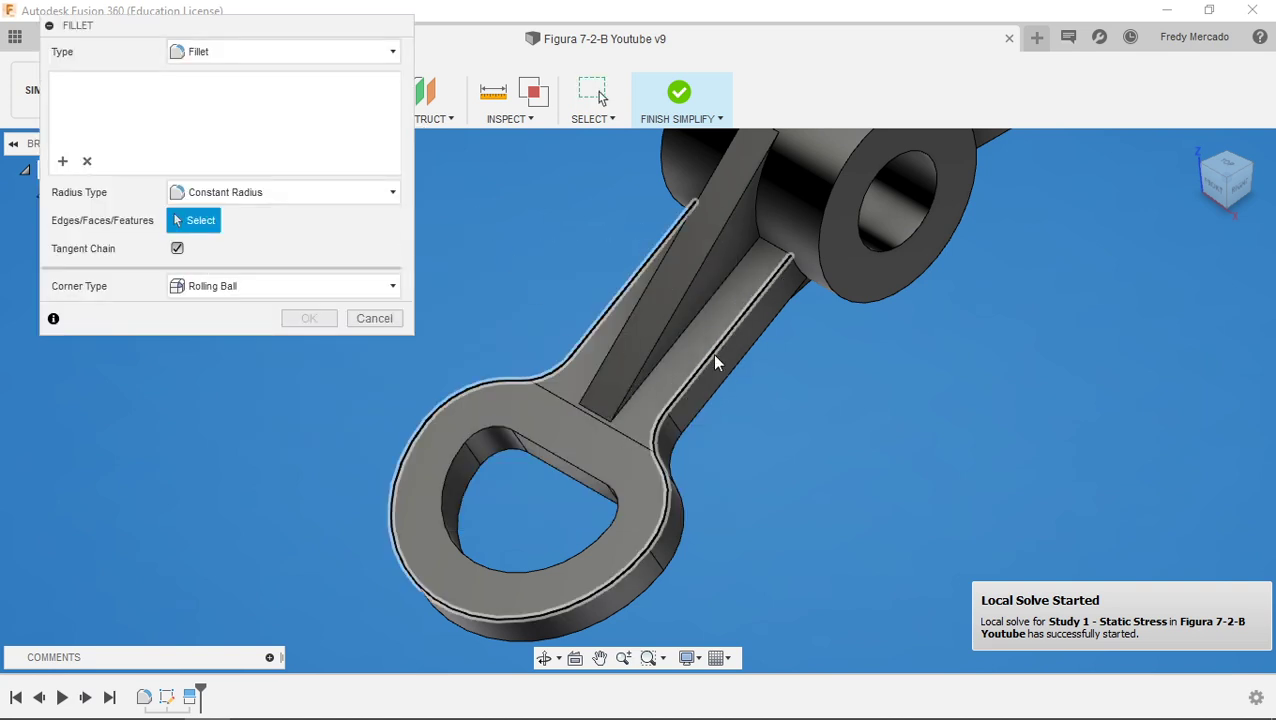
click(715, 363)
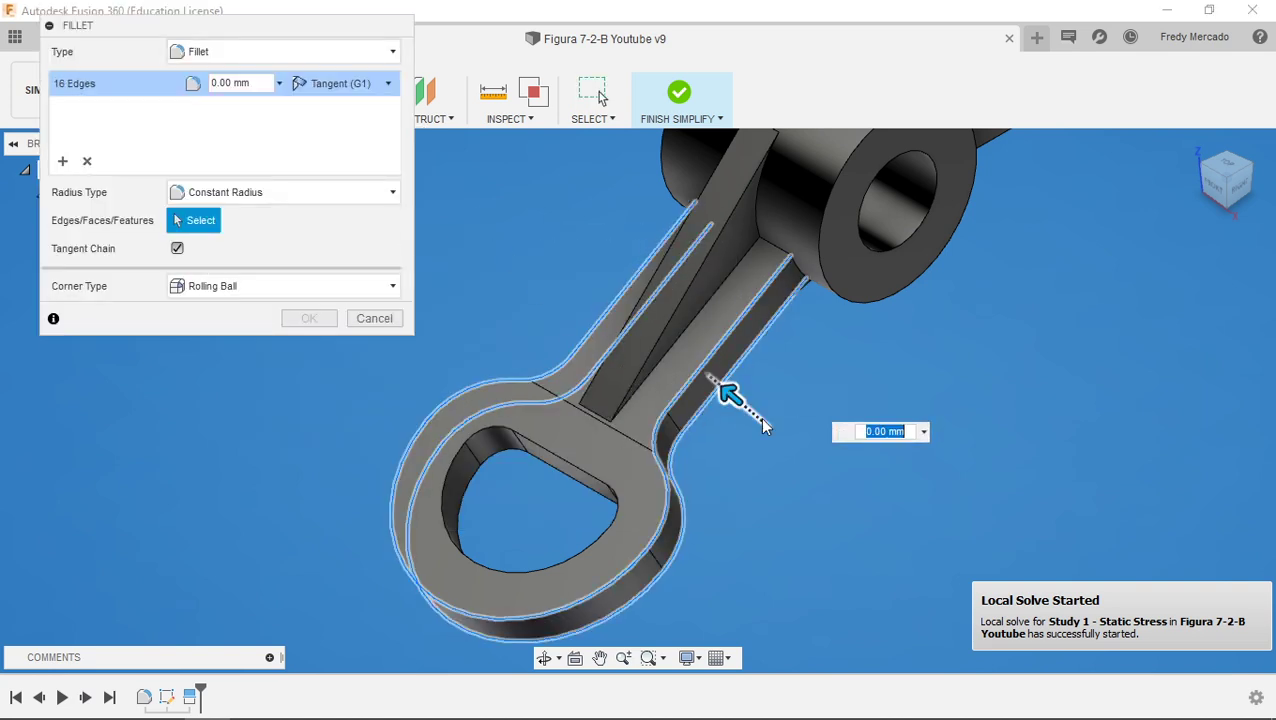
click(228, 85)
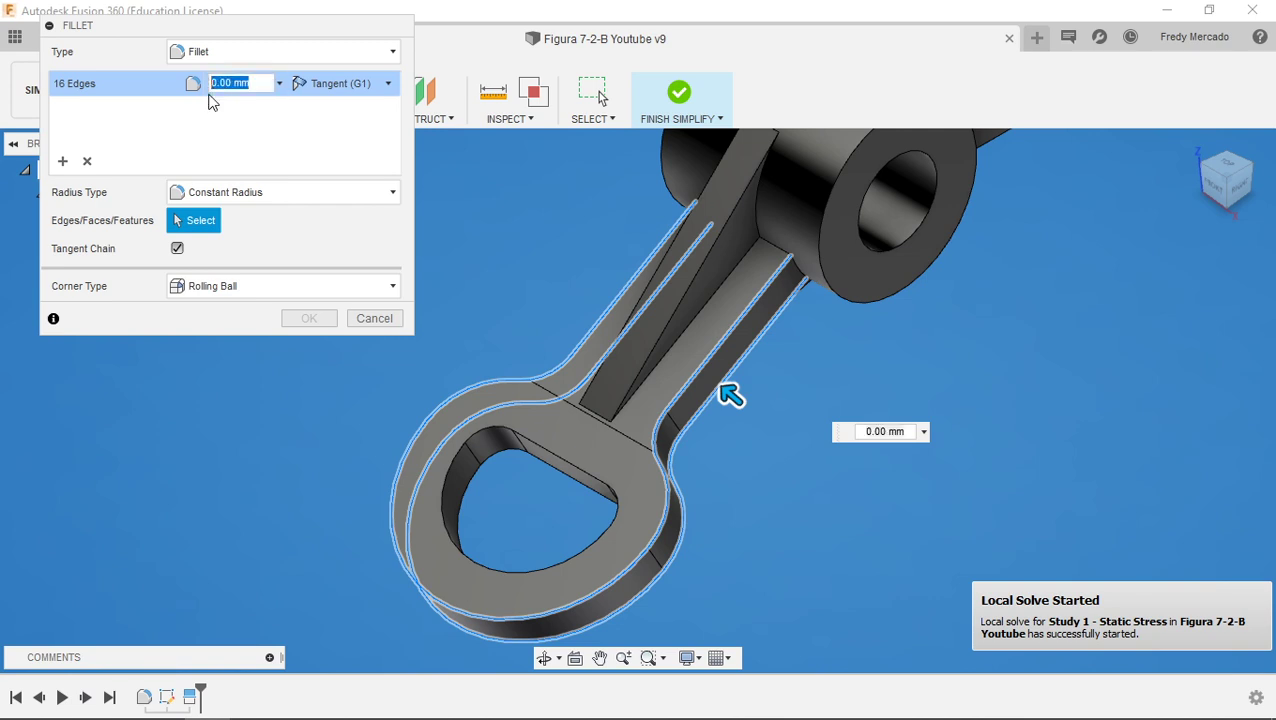
text(2)
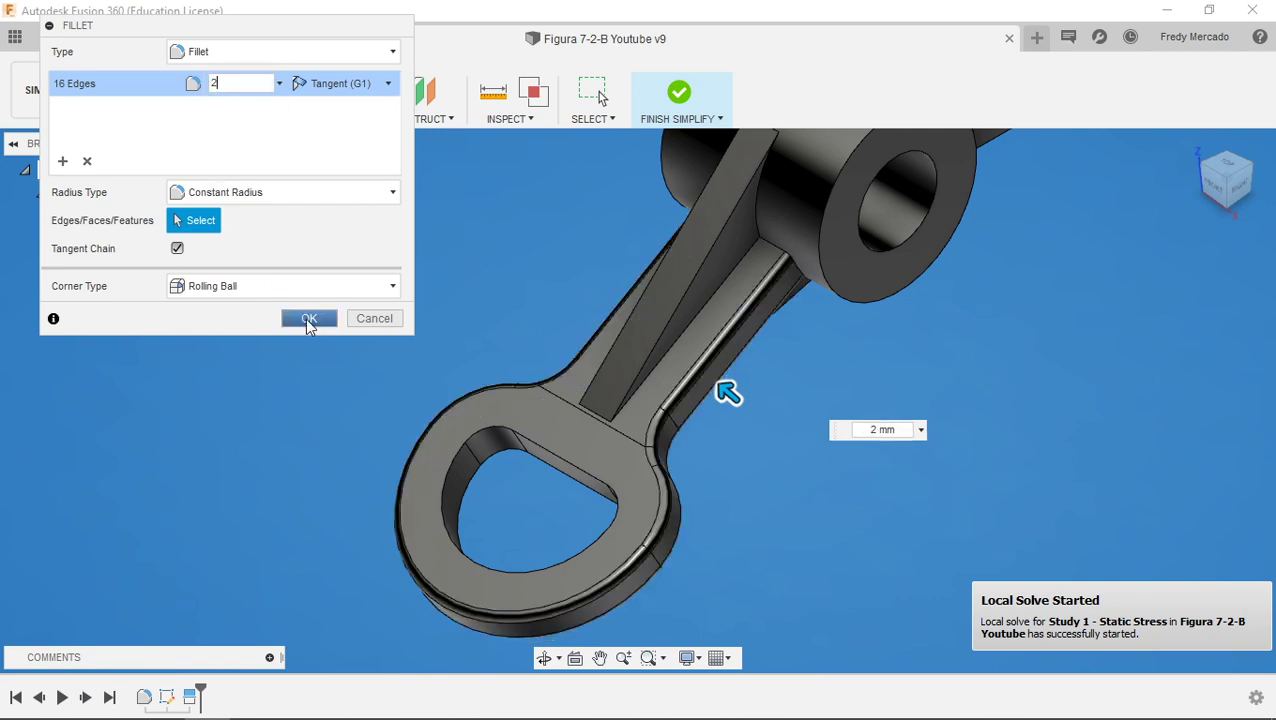
click(309, 318)
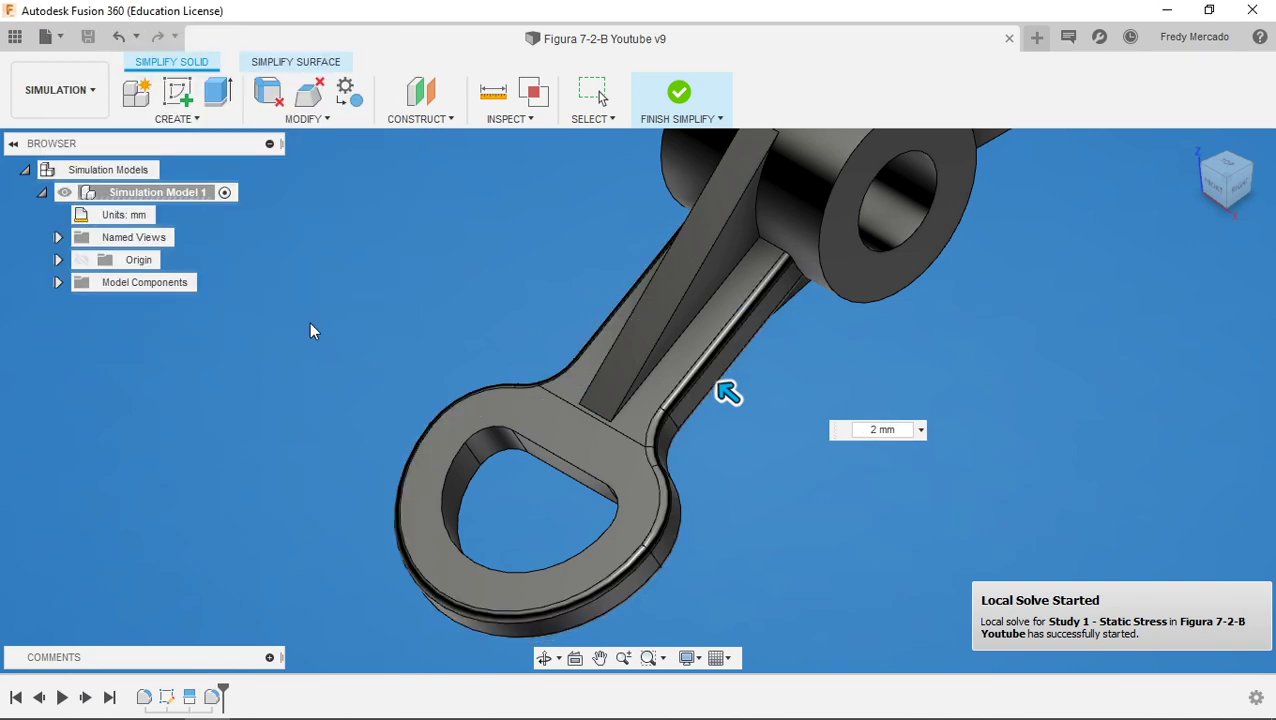
click(679, 95)
Solve the Study 1 static stress study locally and expand the job's progress details
scroll(456, 354, down, 2)
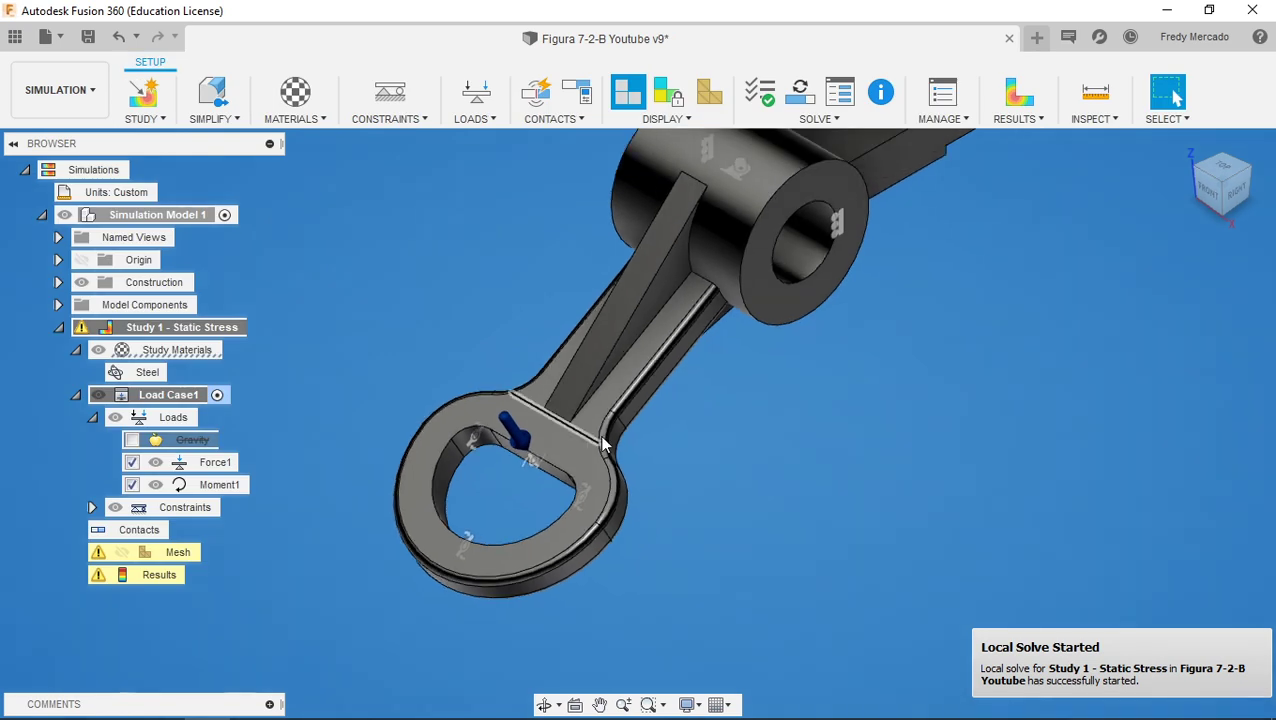
shift+middle_drag(726, 419, 678, 521)
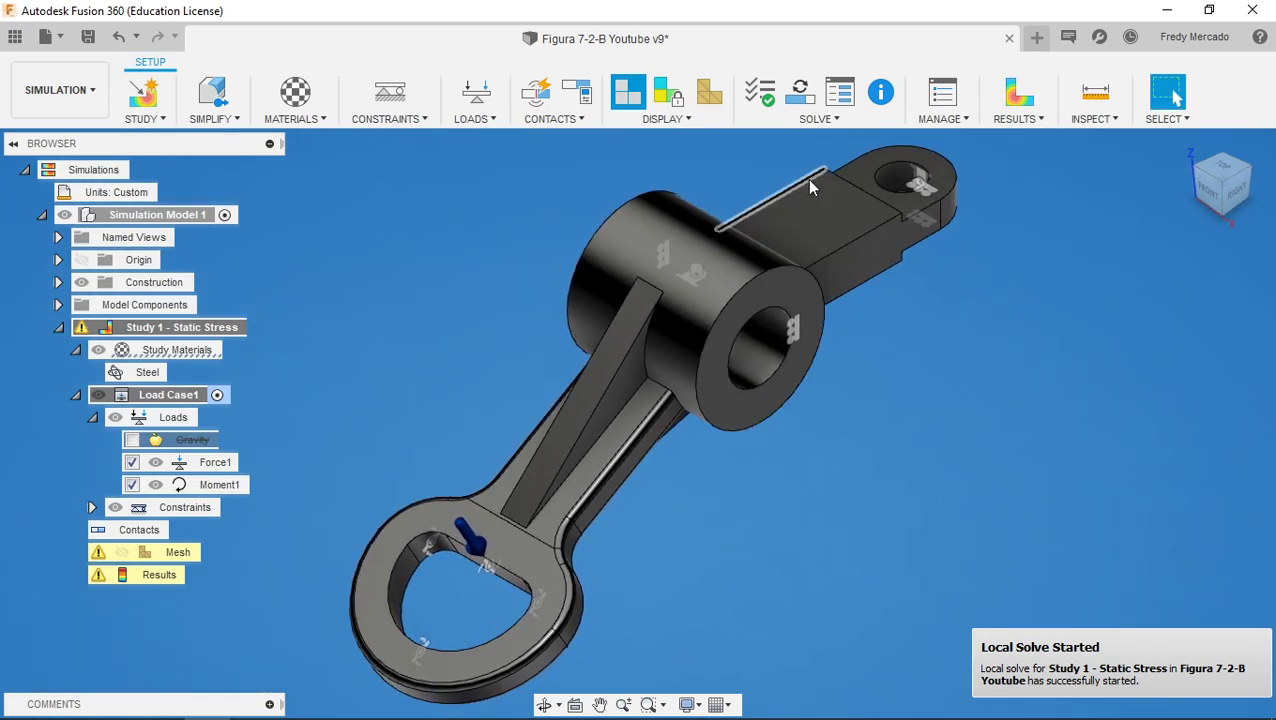
click(800, 90)
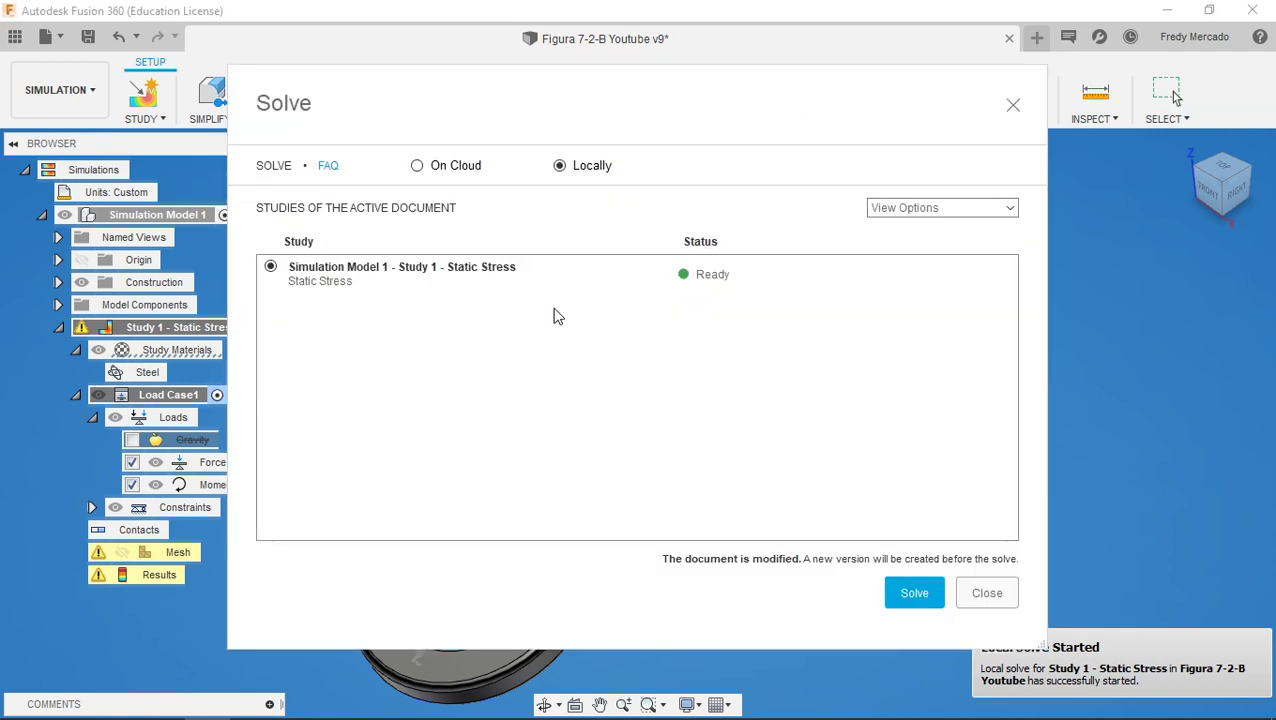
click(902, 601)
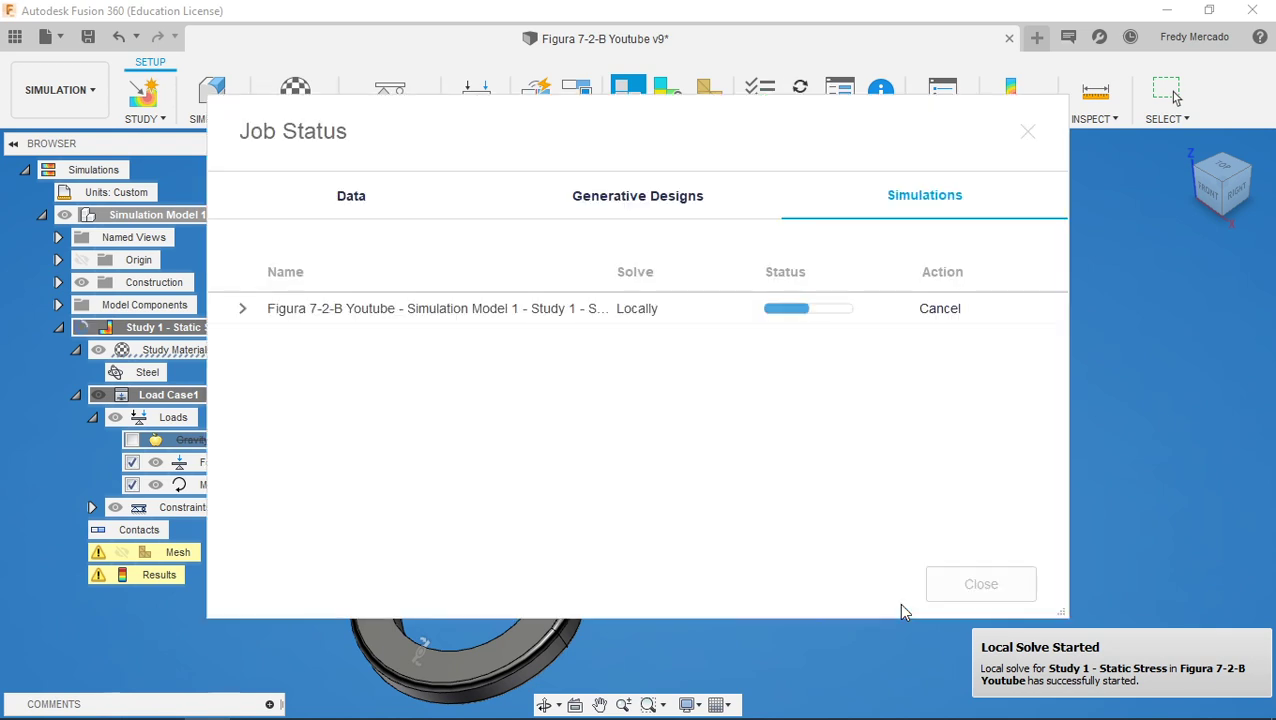
click(248, 312)
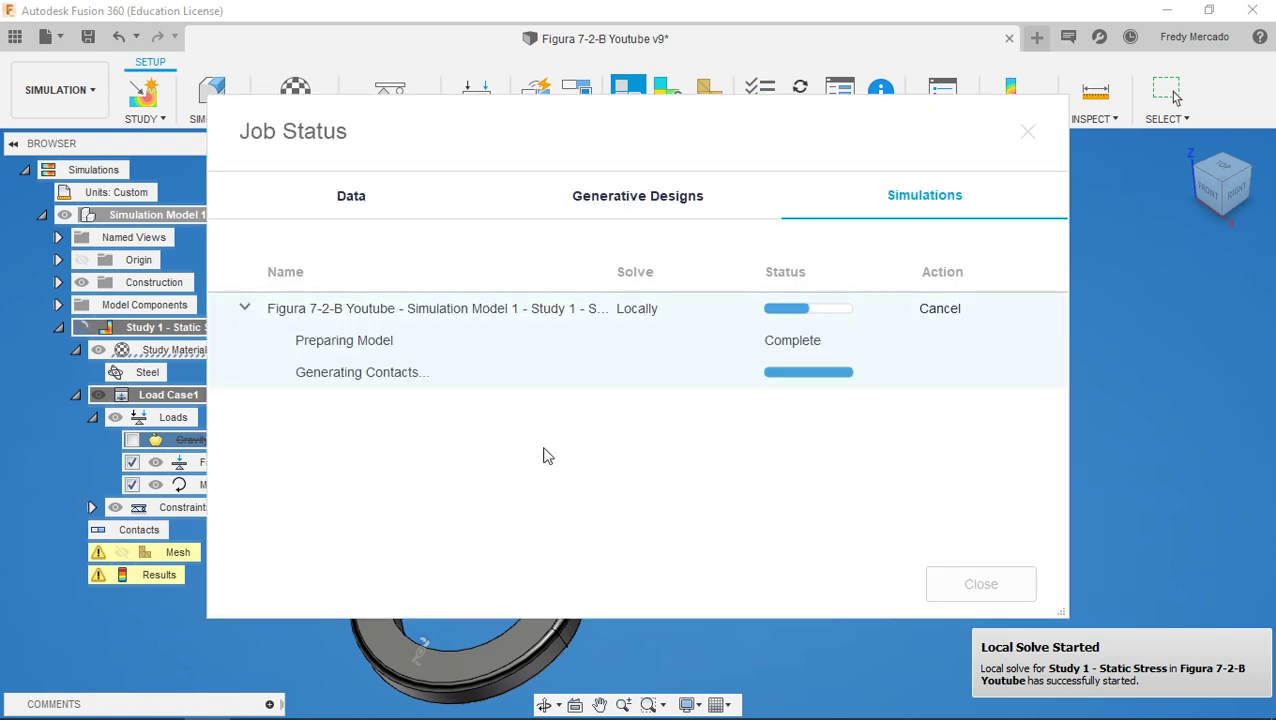
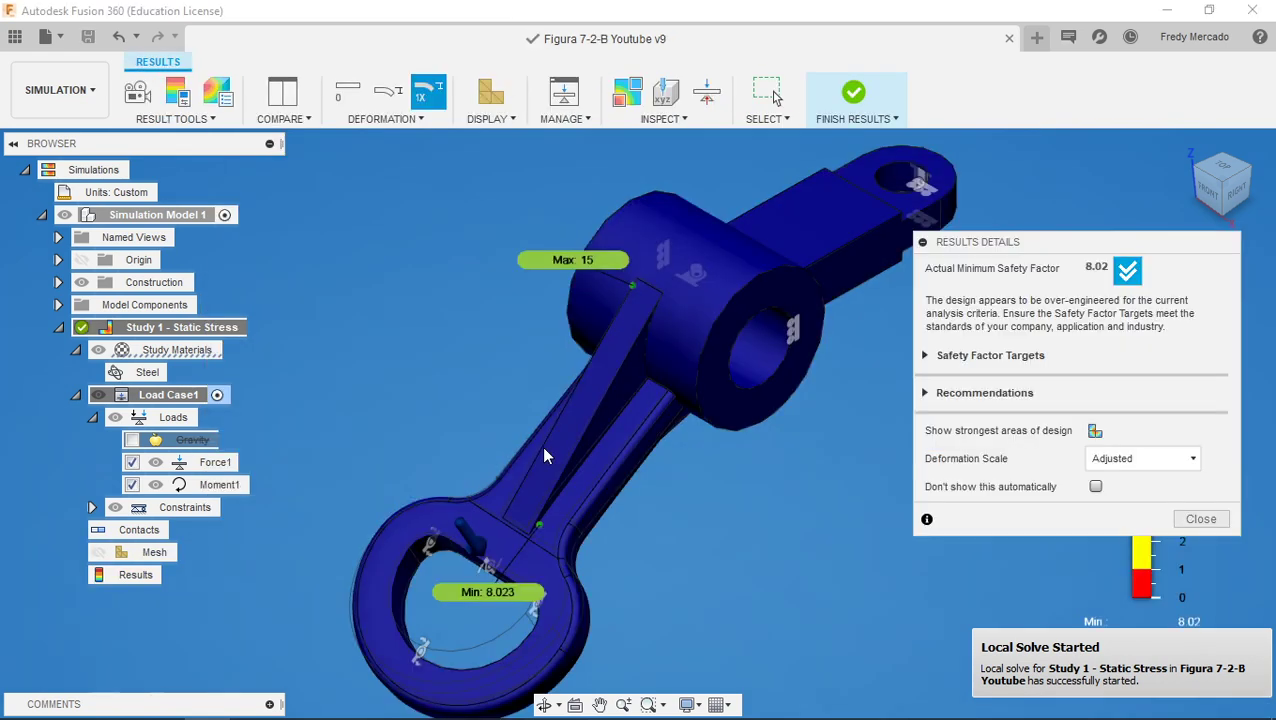
Examine the safety factor results around the foot of the rib, where the arm meets the D-shaped end
scroll(657, 180, down, 2)
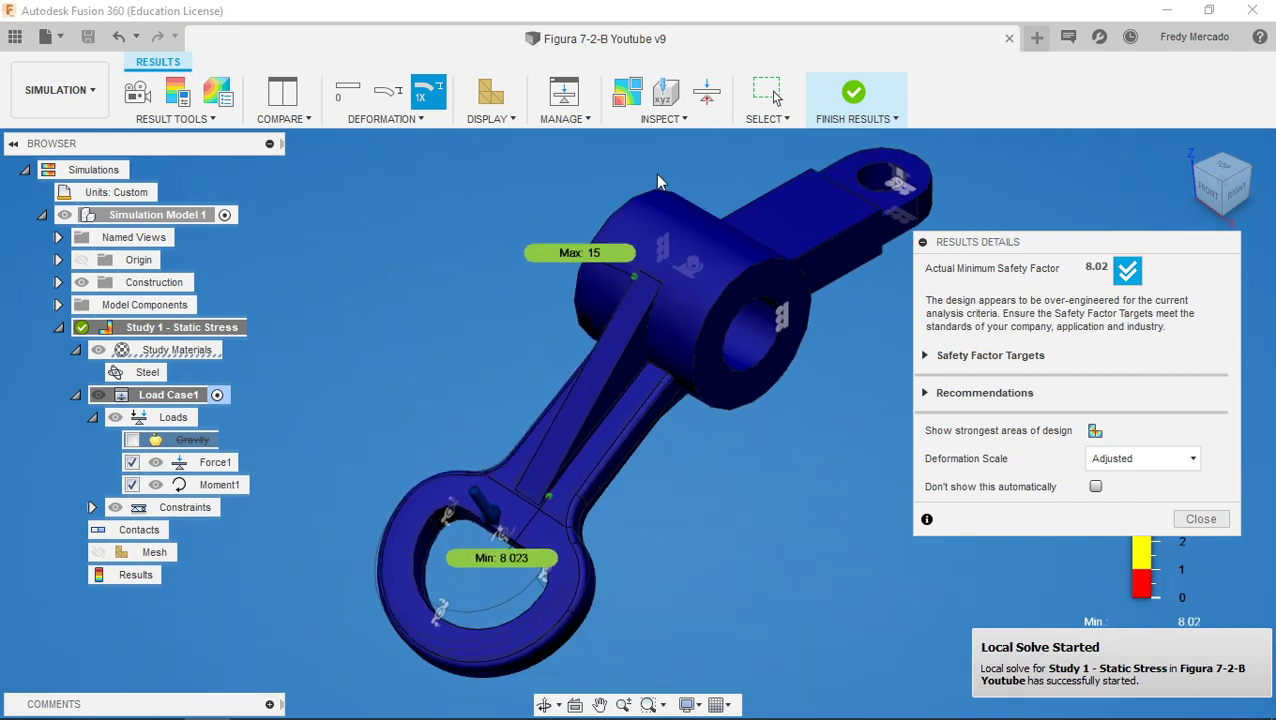
middle_drag(835, 378, 794, 375)
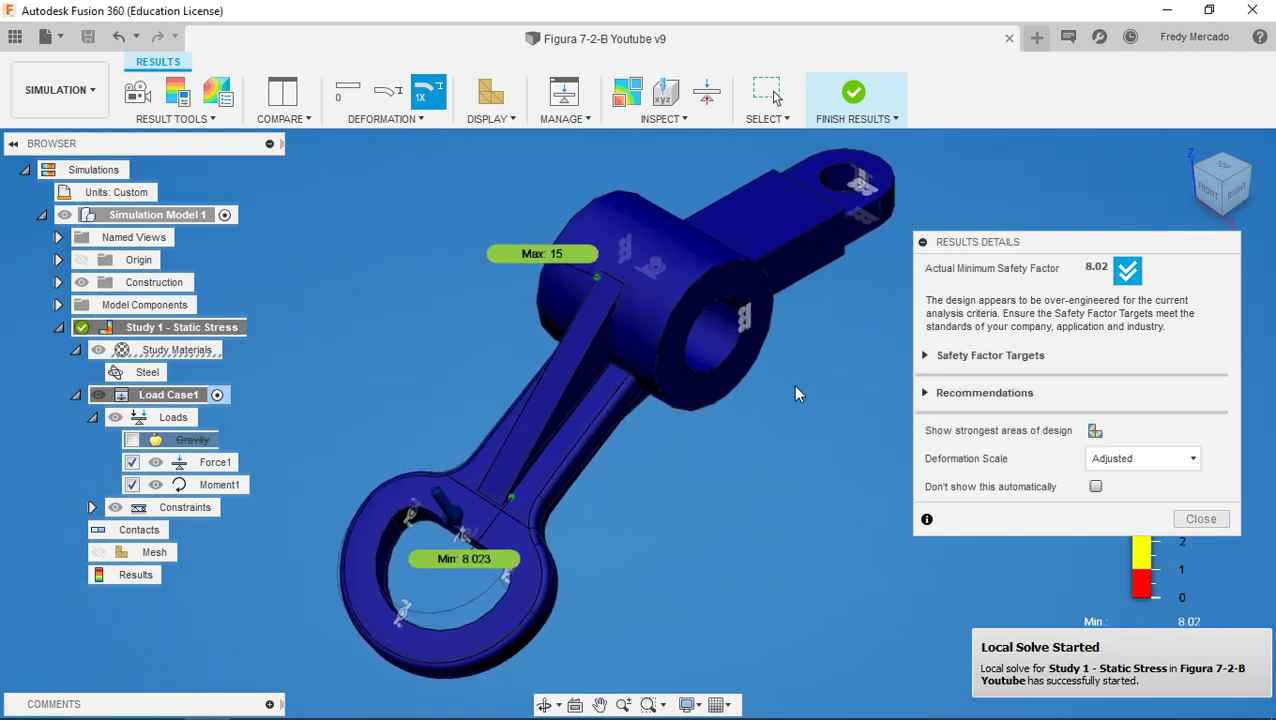
shift+middle_drag(673, 556, 478, 505)
scroll(478, 505, up, 5)
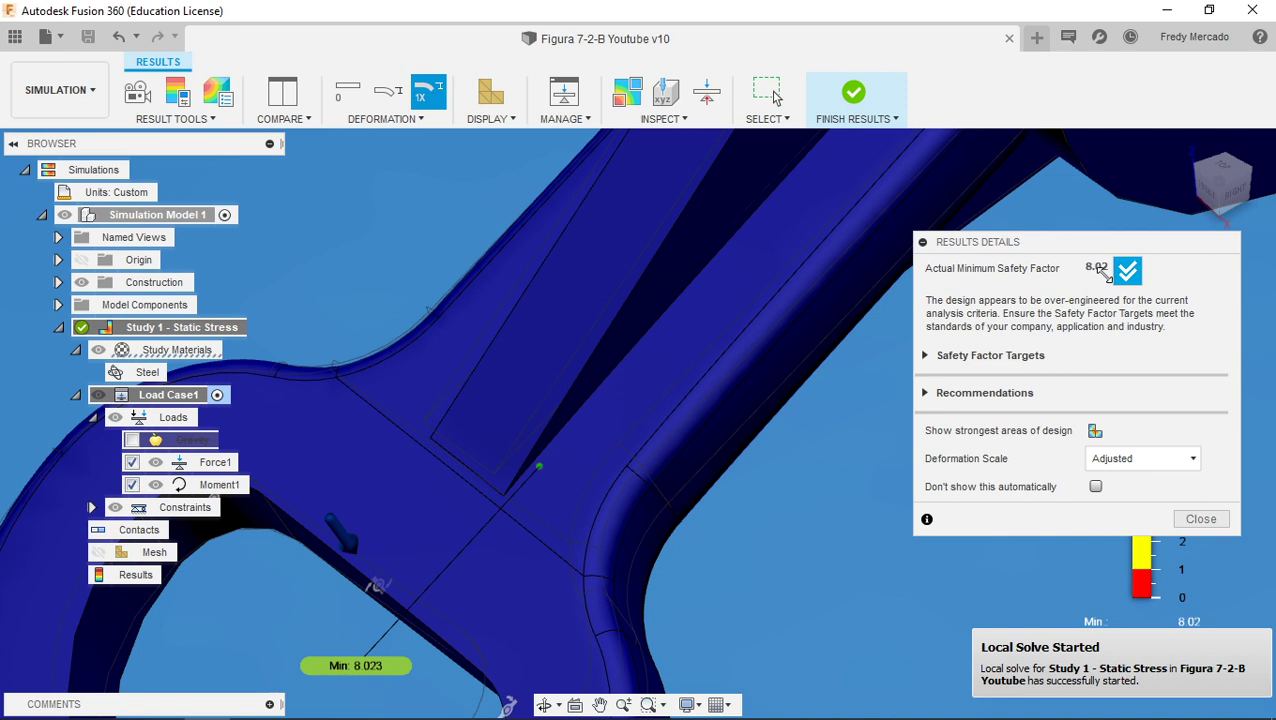
Review the safety factor results over the whole lever, expand the Safety Factor Targets, and finish the results review
scroll(598, 308, up, 5)
scroll(452, 486, up, 3)
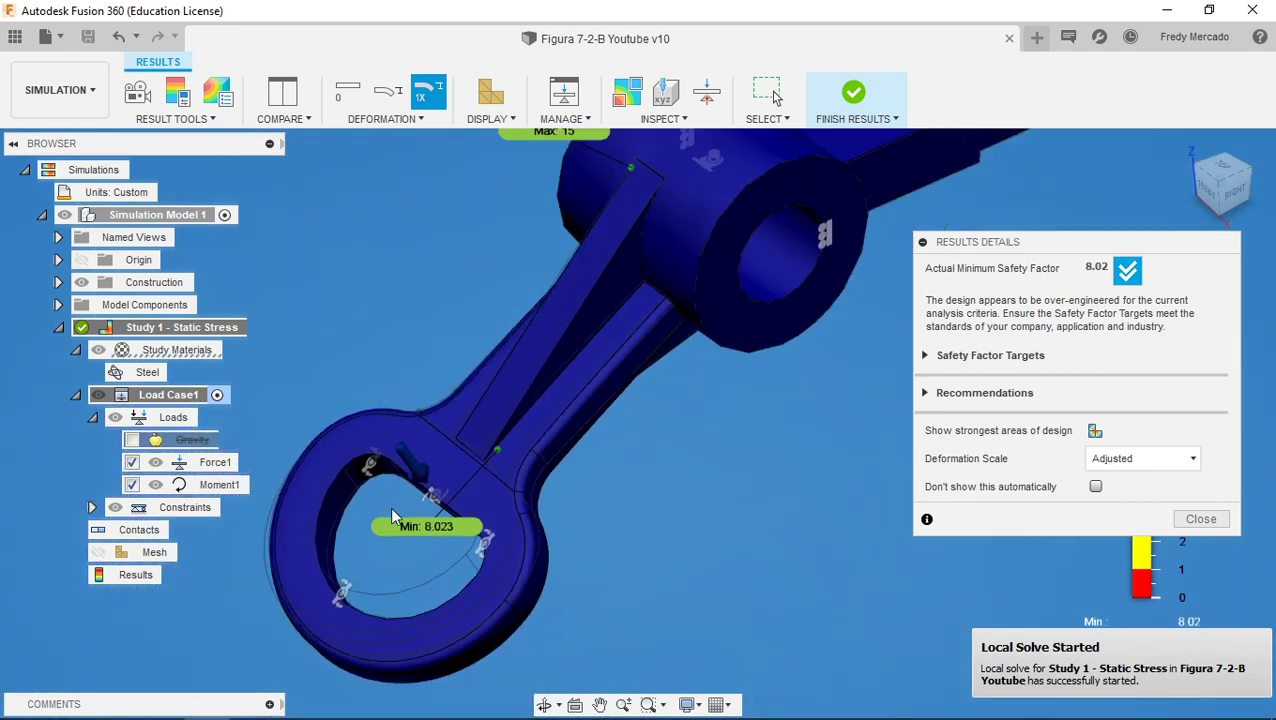
middle_drag(661, 433, 671, 477)
click(921, 355)
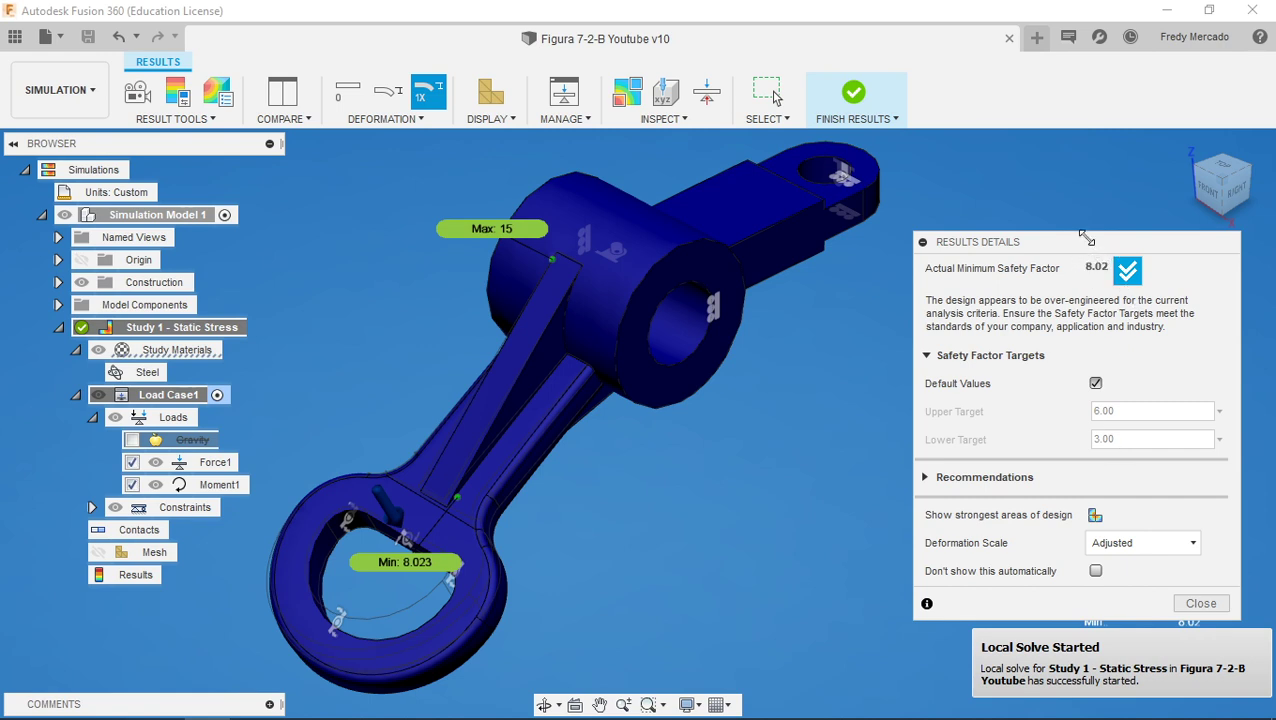
drag(1088, 242, 1086, 186)
click(1196, 546)
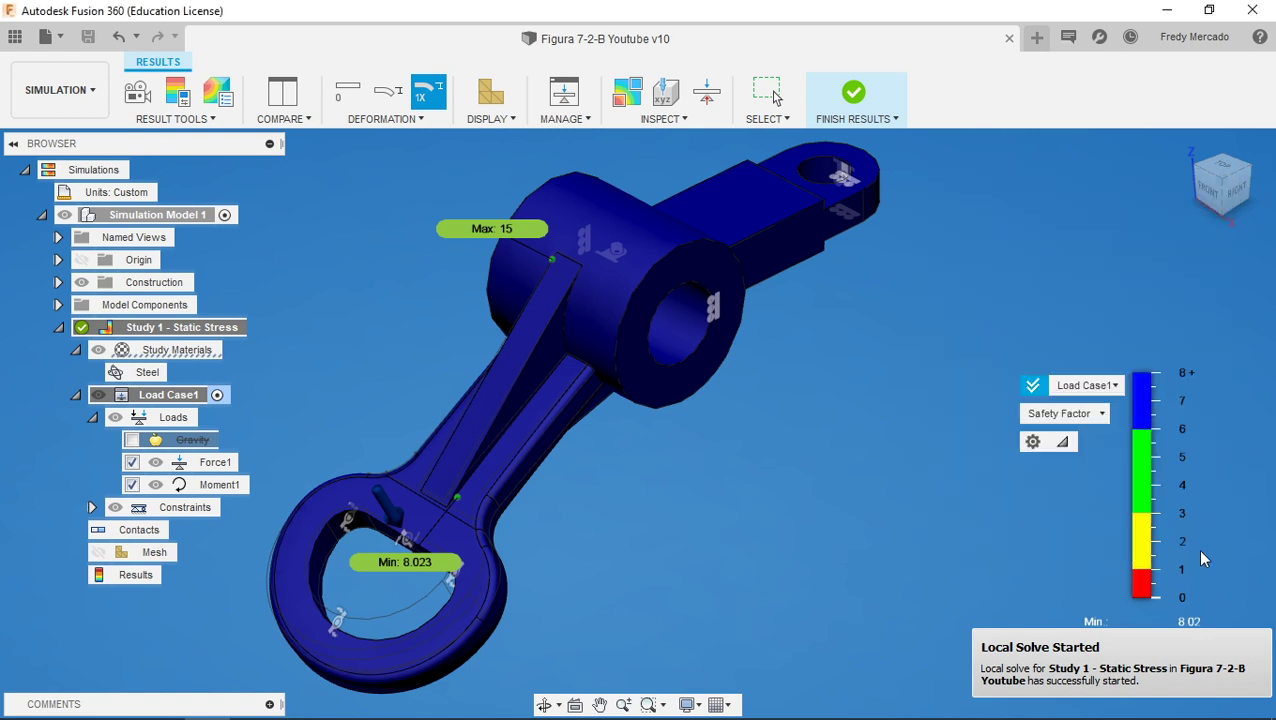
scroll(831, 441, down, 1)
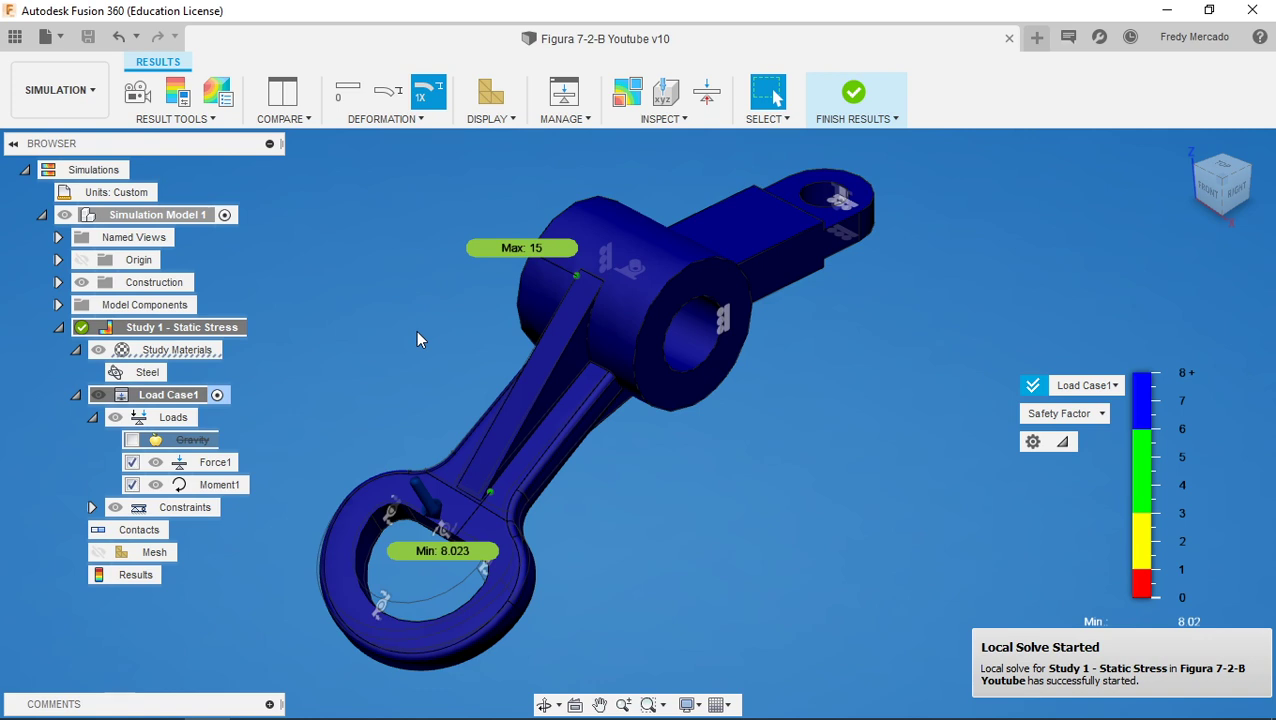
middle_drag(421, 356, 470, 357)
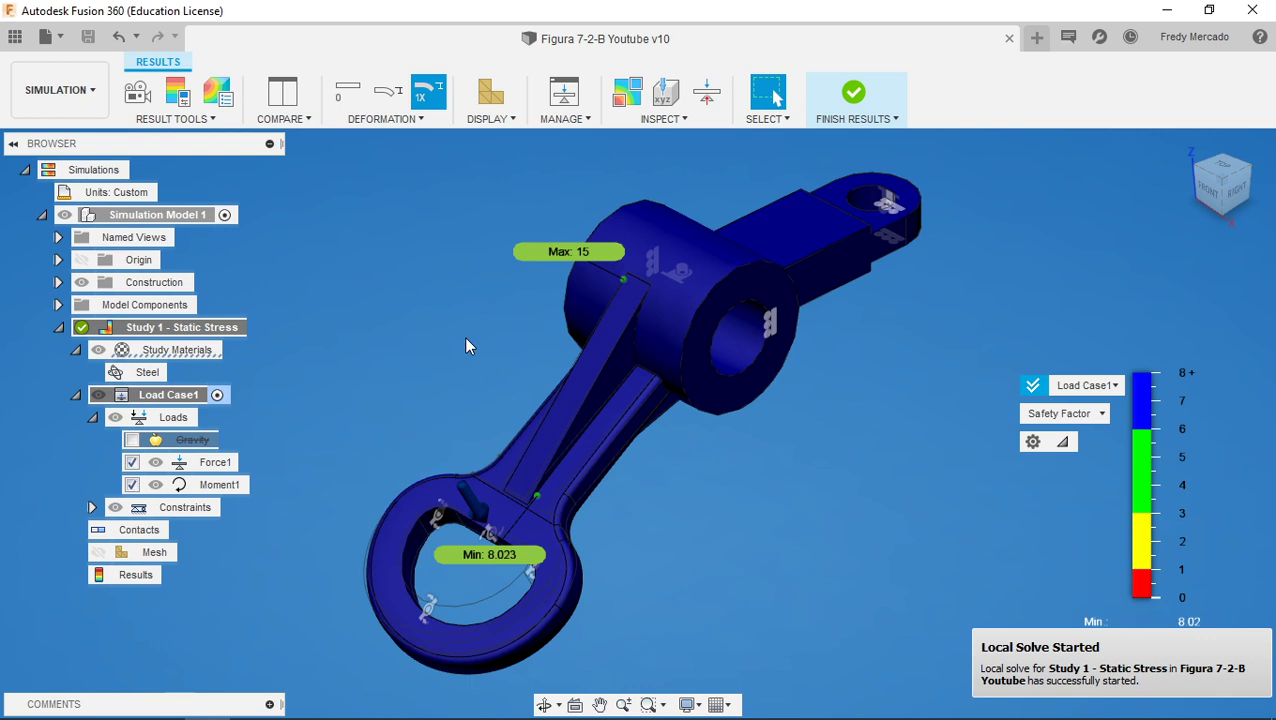
click(856, 92)
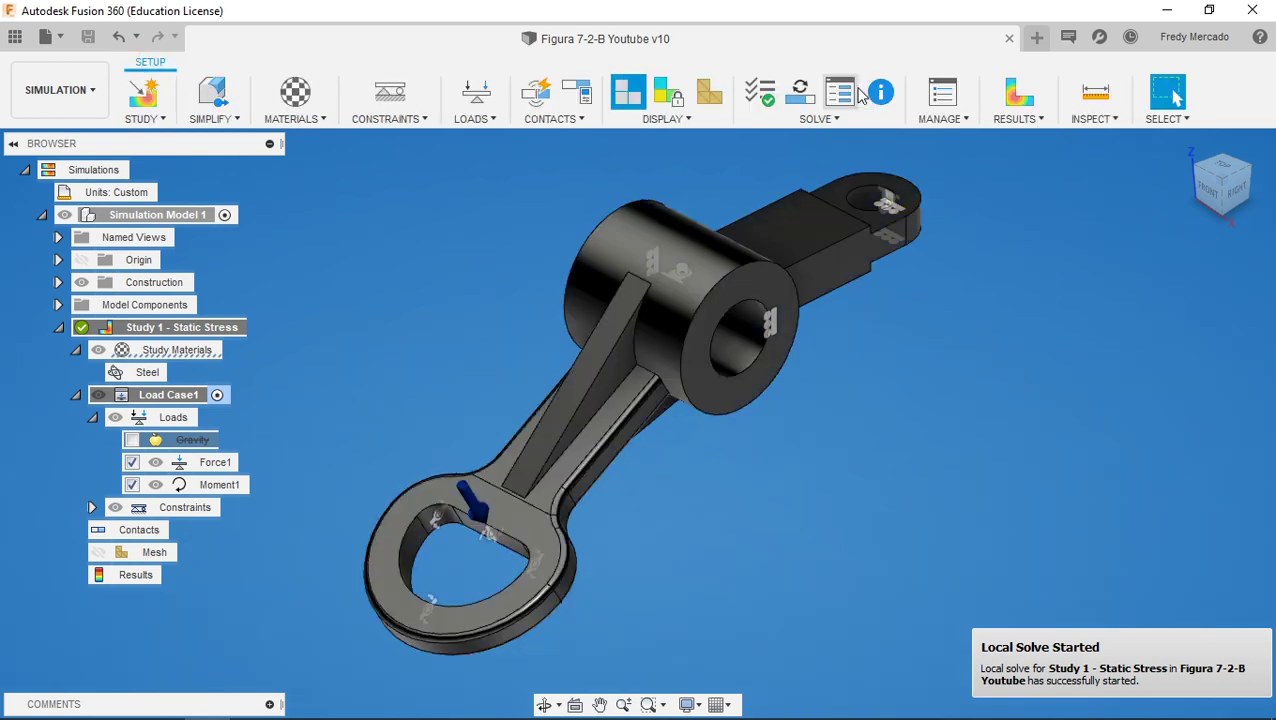
click(295, 92)
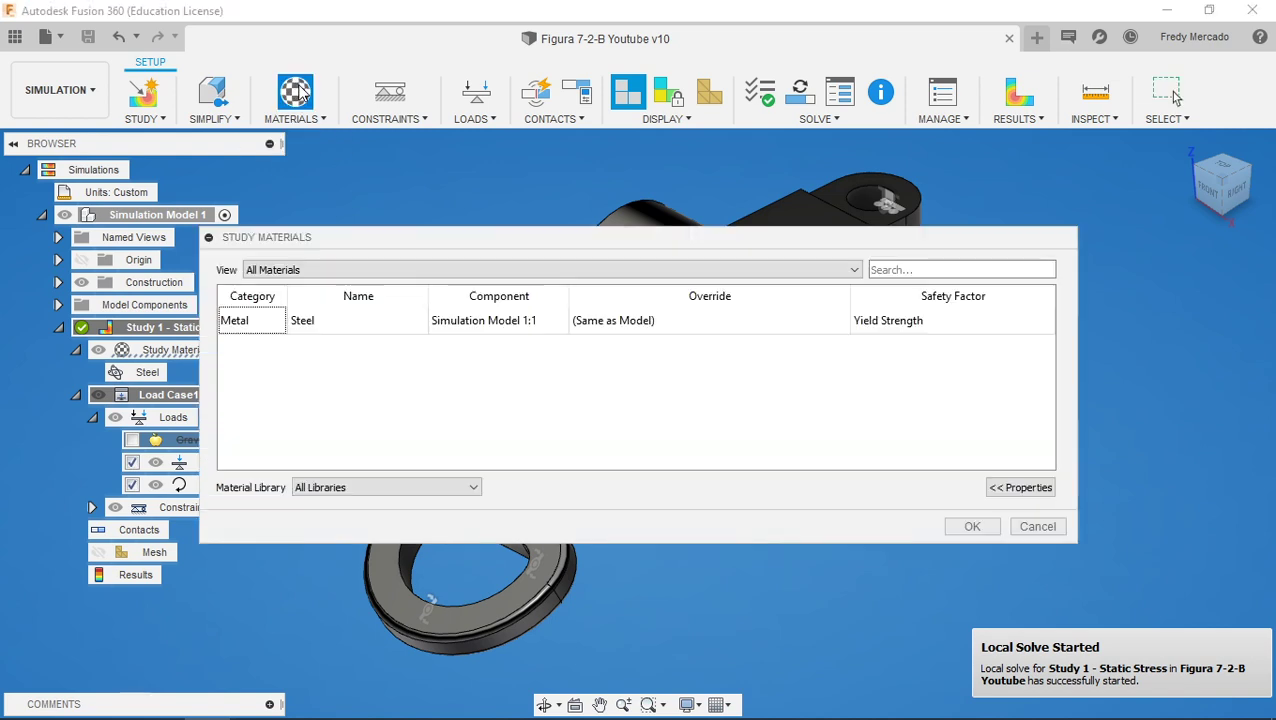
click(834, 324)
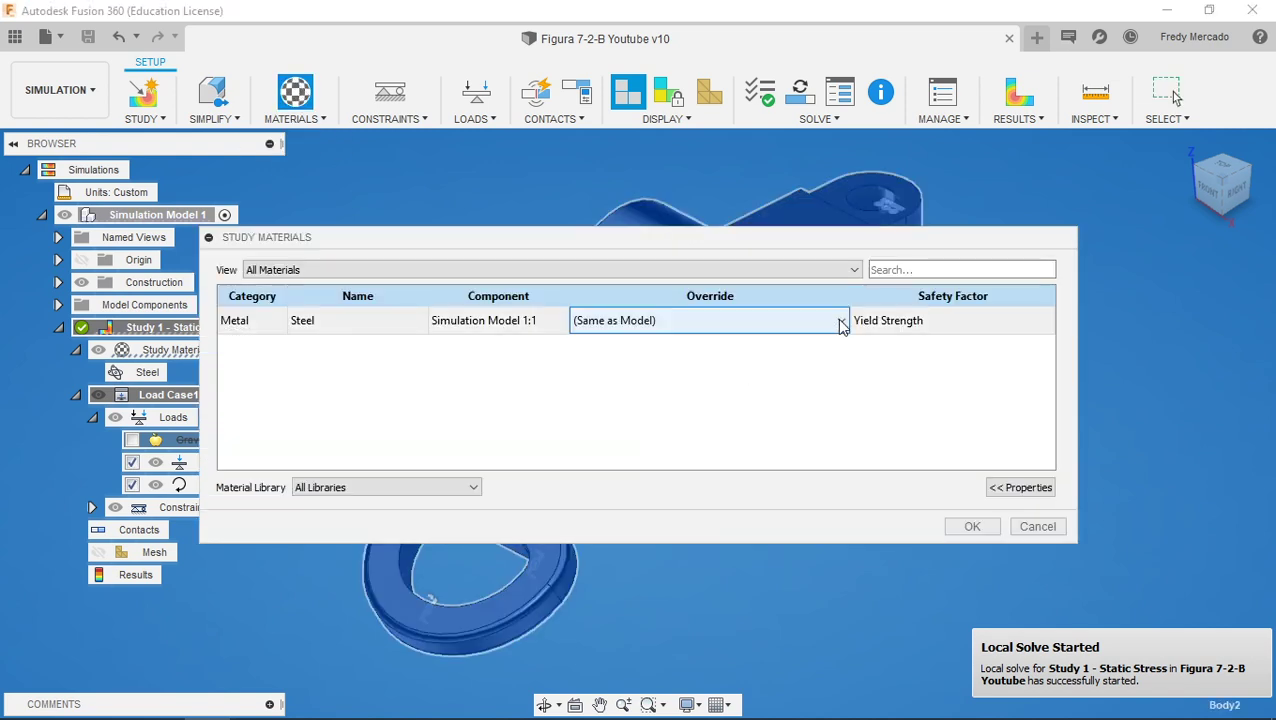
click(842, 322)
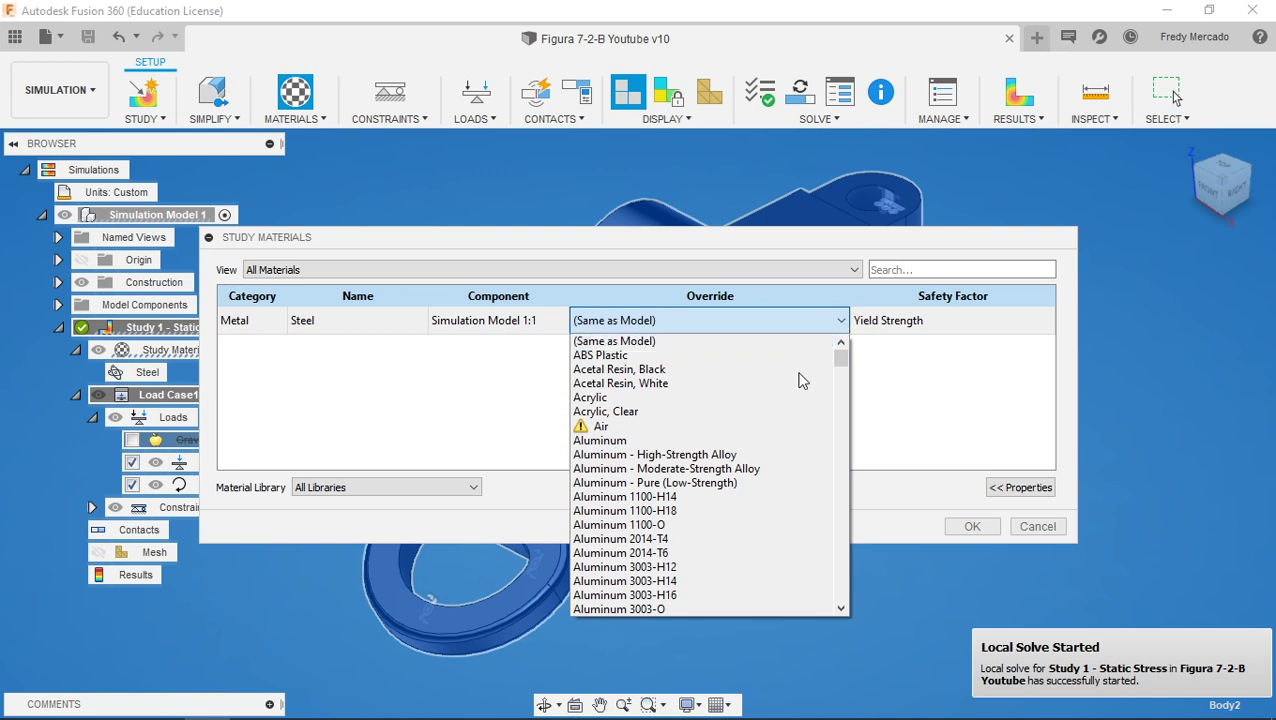
scroll(665, 450, down, 9)
scroll(697, 493, down, 10)
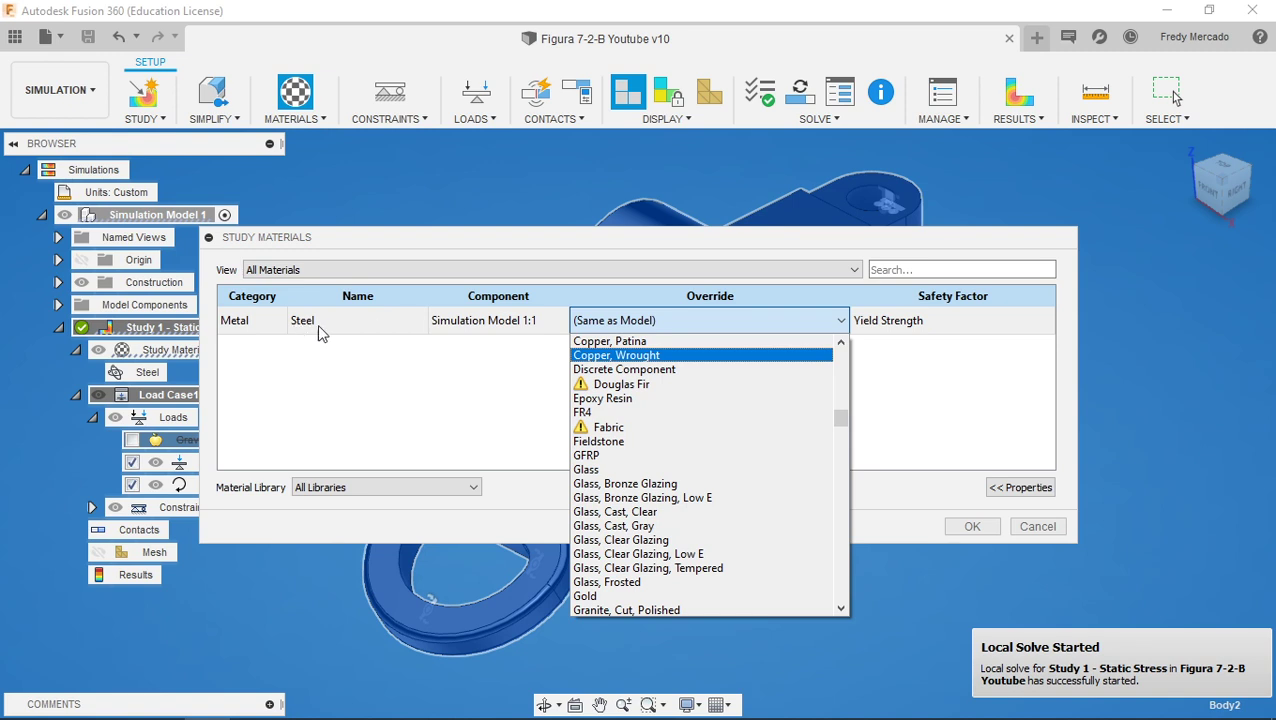
click(405, 396)
click(1038, 527)
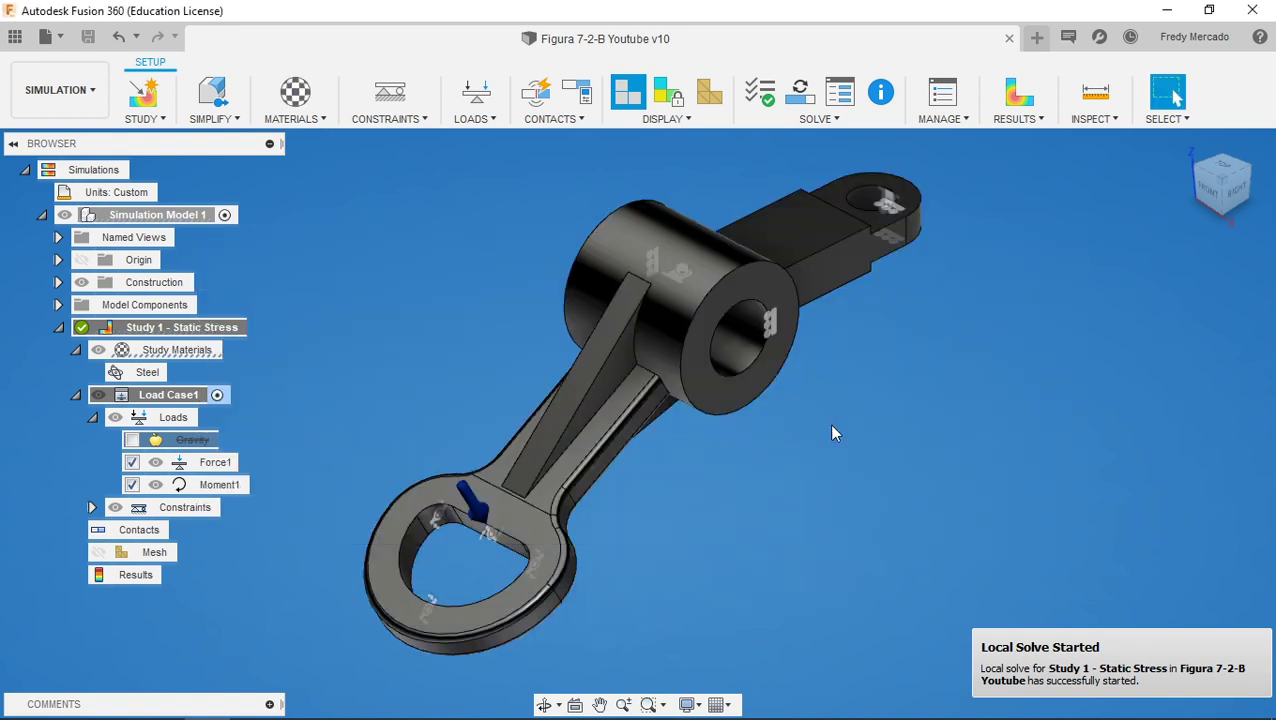
click(85, 90)
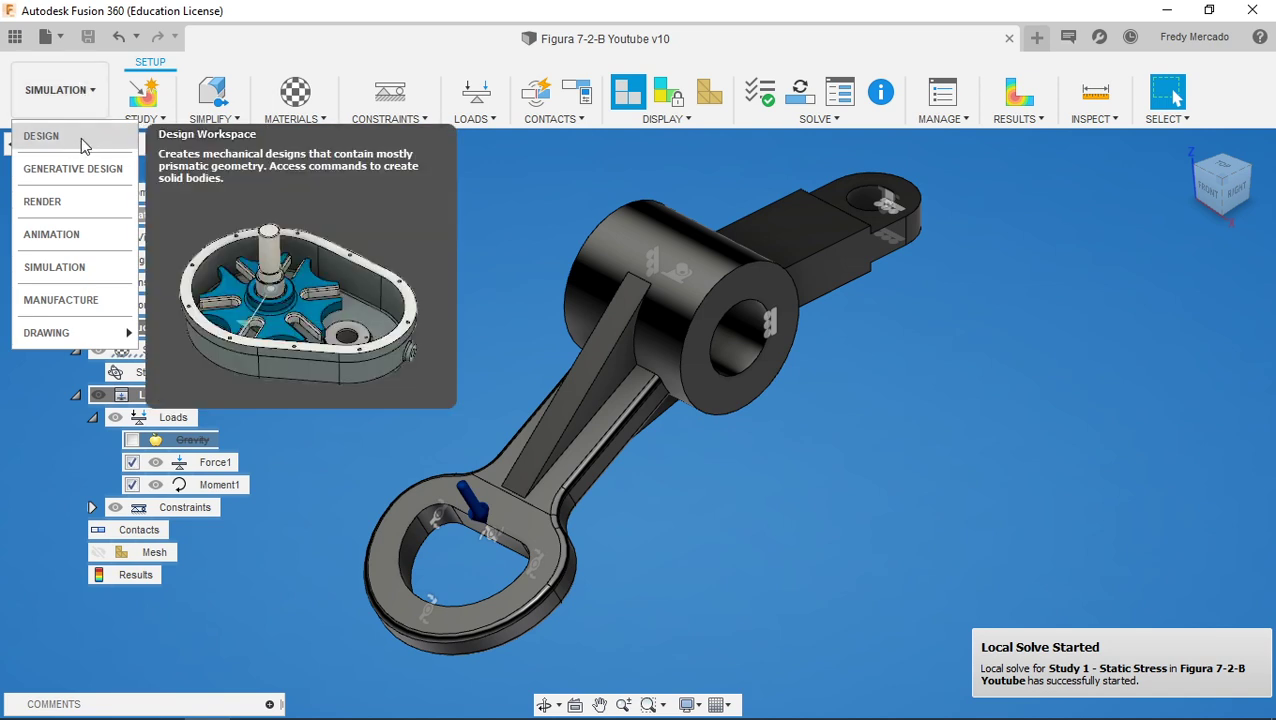
click(516, 189)
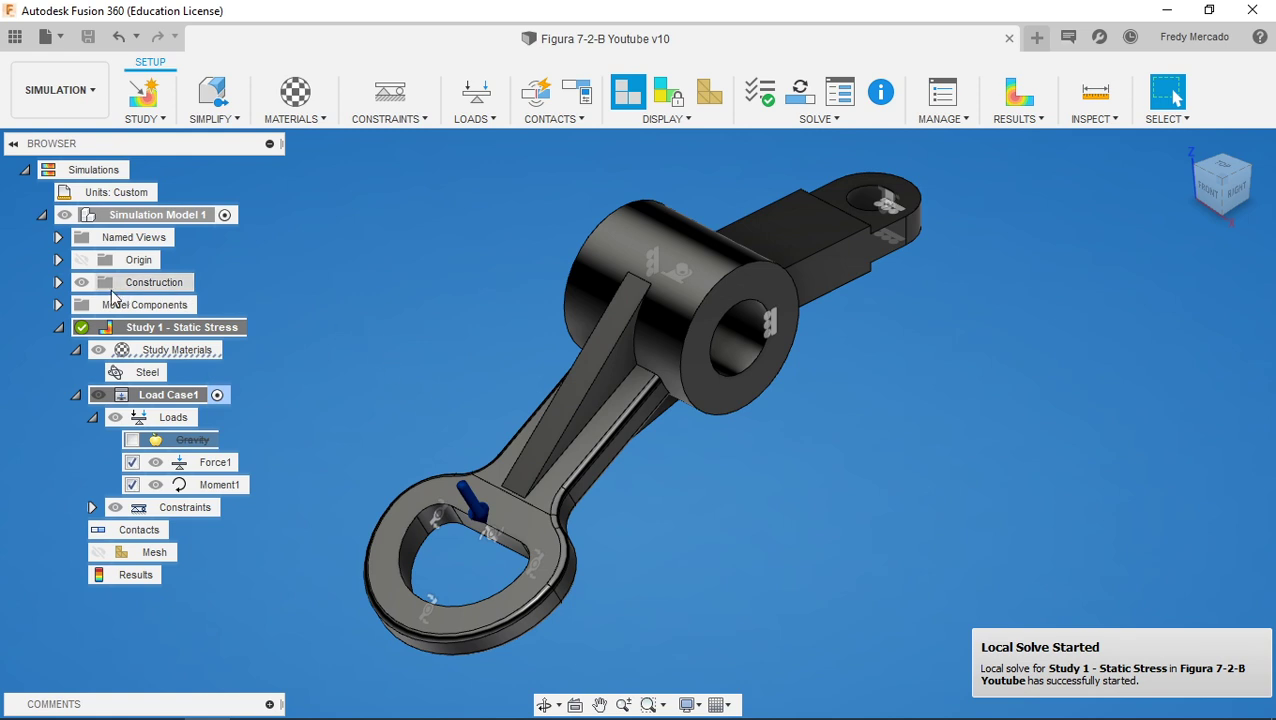
Expand the simulation model's bodies and check the mass and physical material of Body2 in its properties
click(58, 305)
click(75, 327)
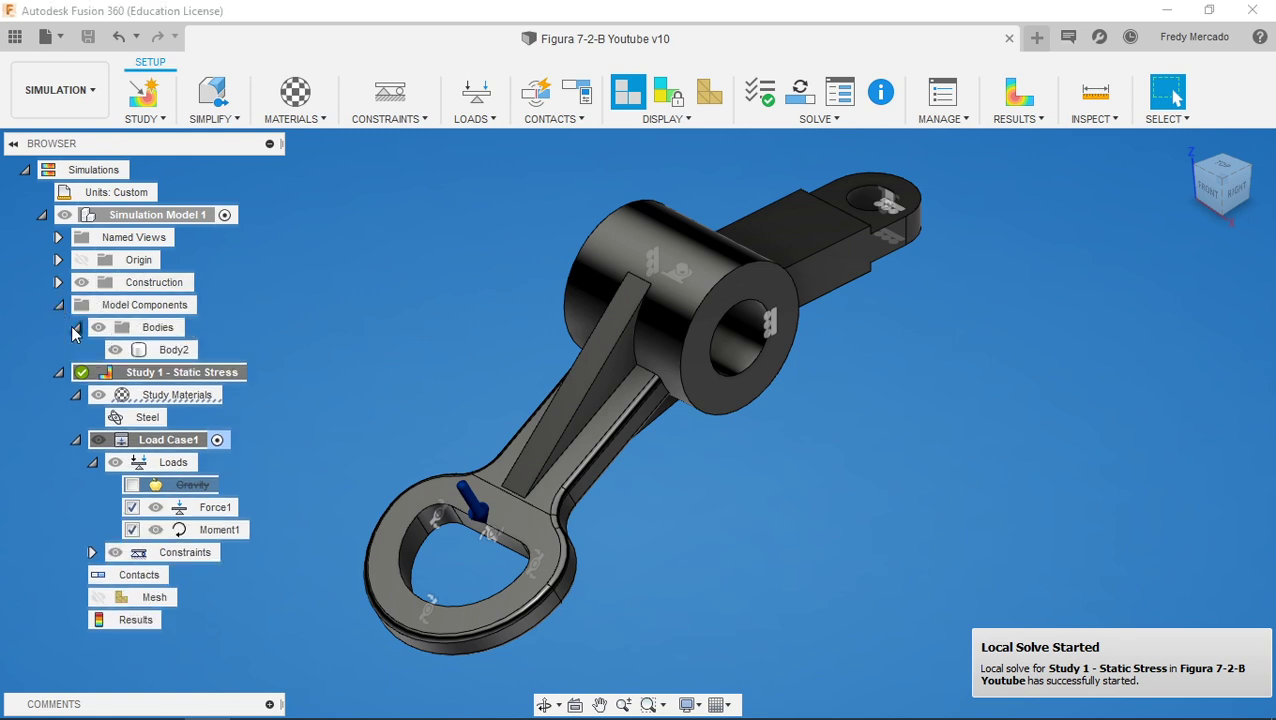
right_click(165, 350)
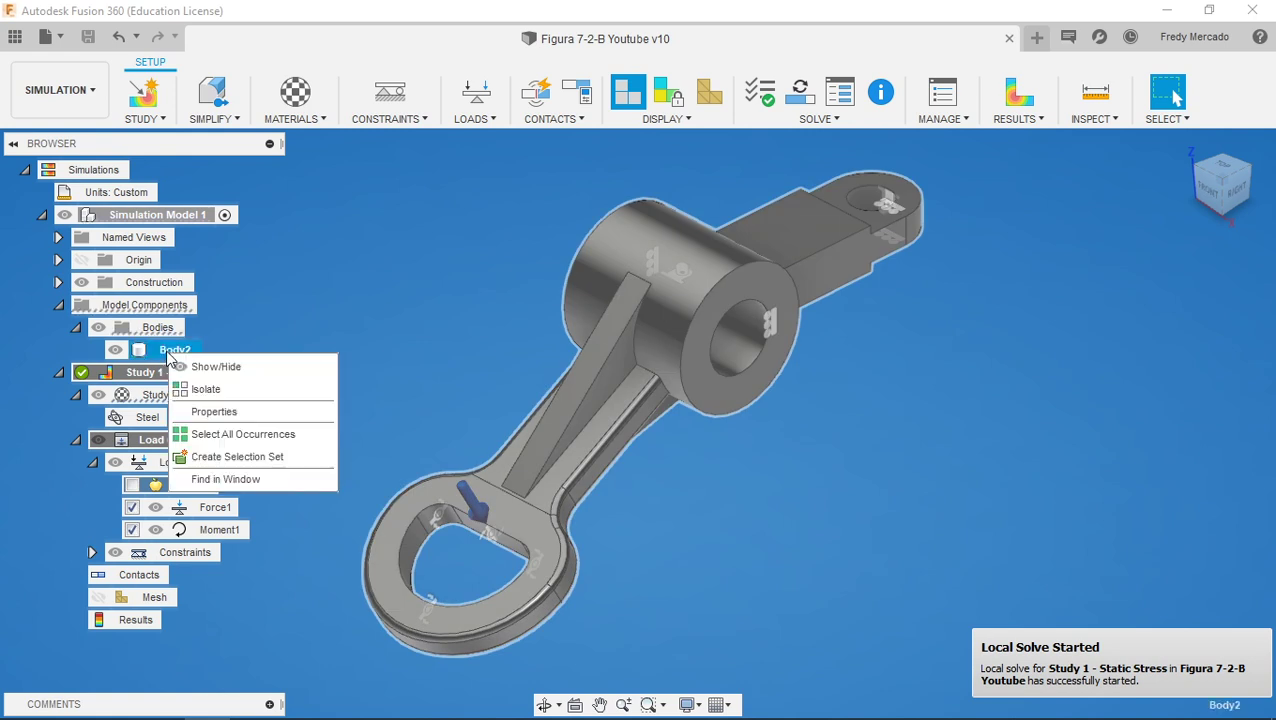
click(254, 415)
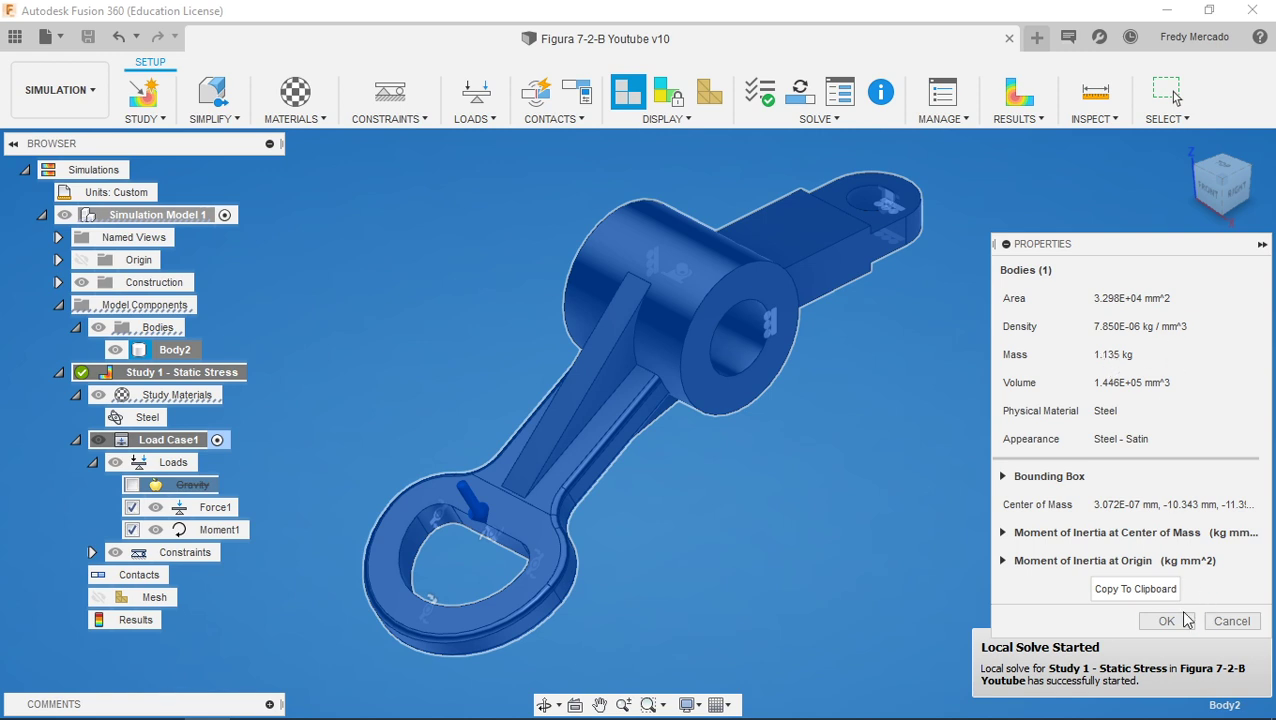
click(1166, 620)
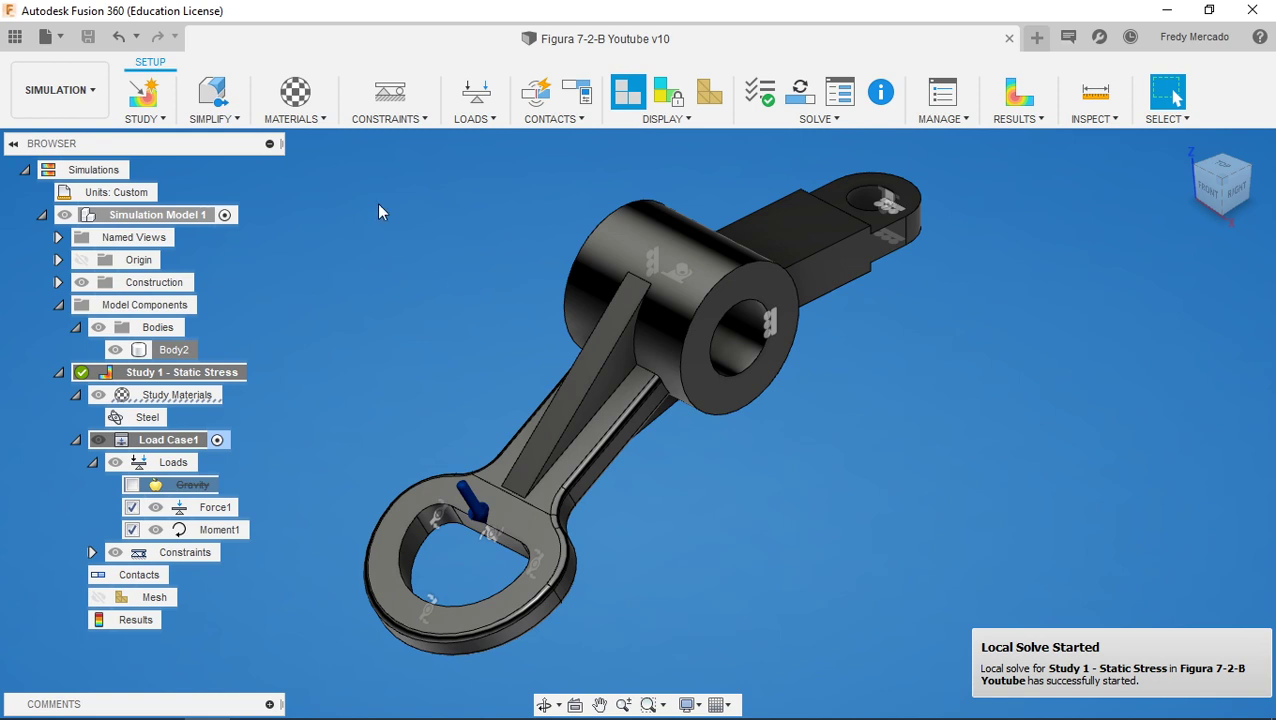
Override the study material of the lever with Nylon 6/6 and show its mechanical properties before applying it
click(295, 92)
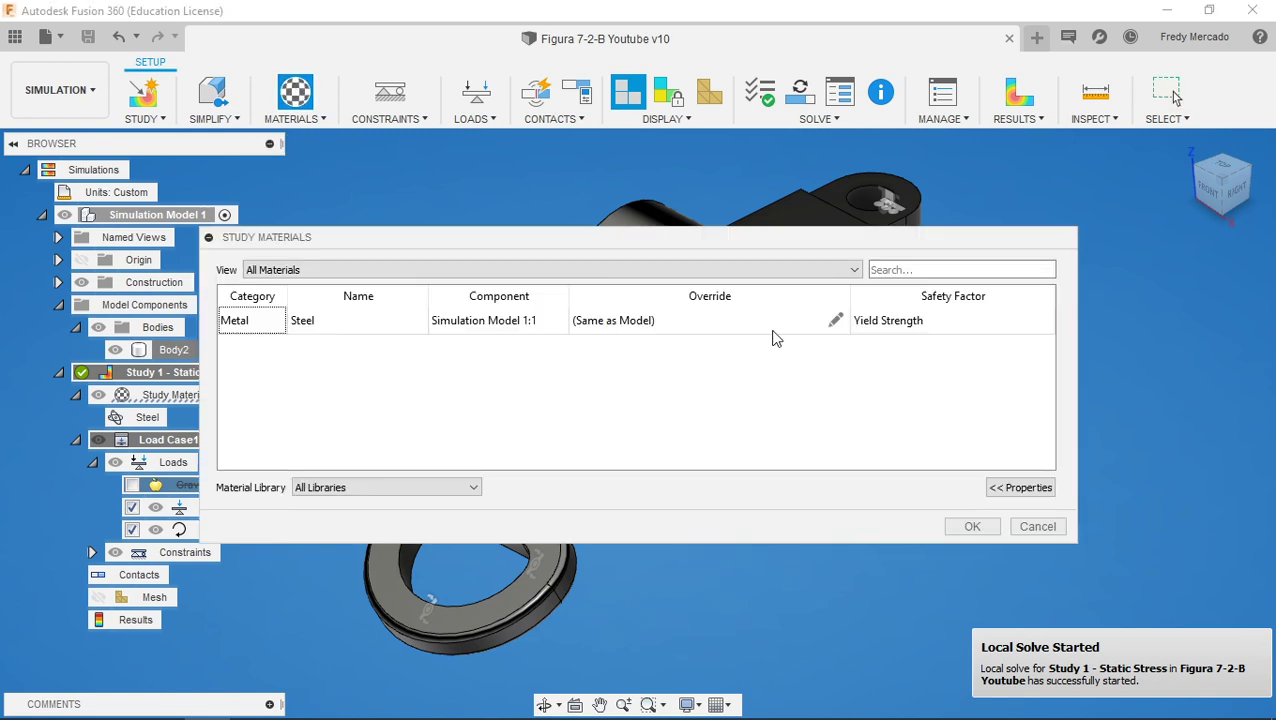
click(835, 320)
click(840, 320)
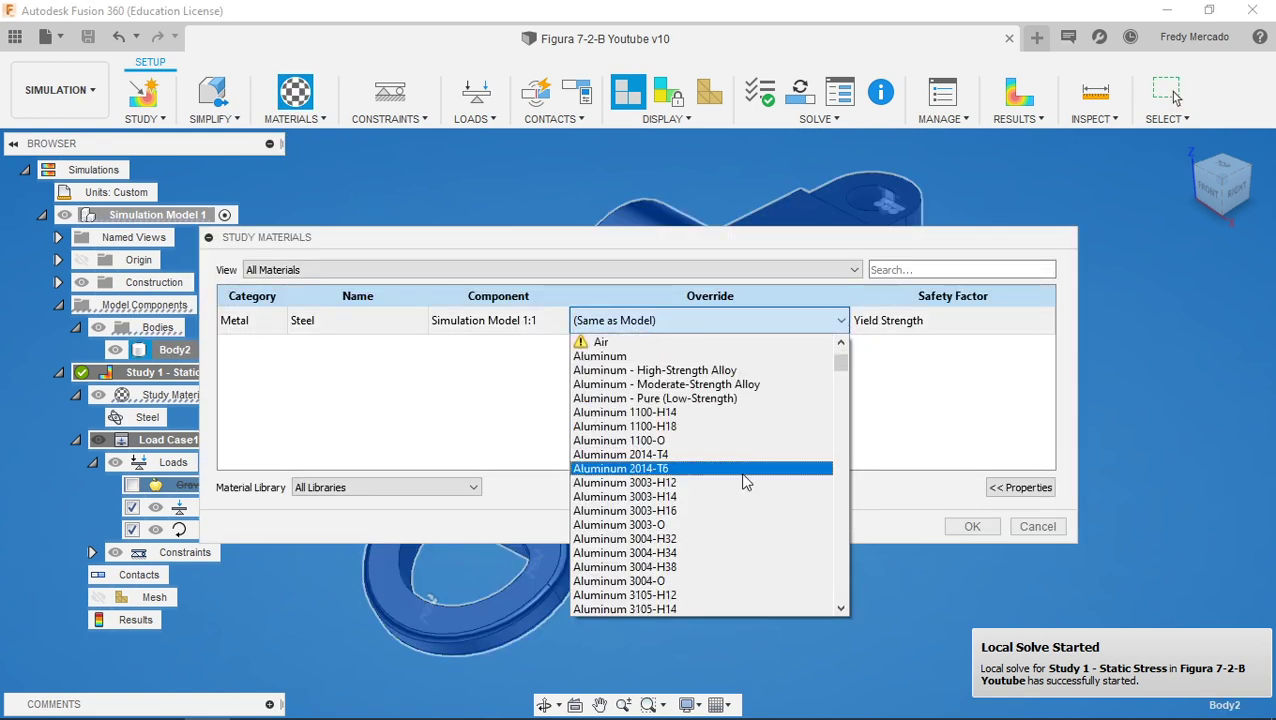
scroll(745, 482, down, 20)
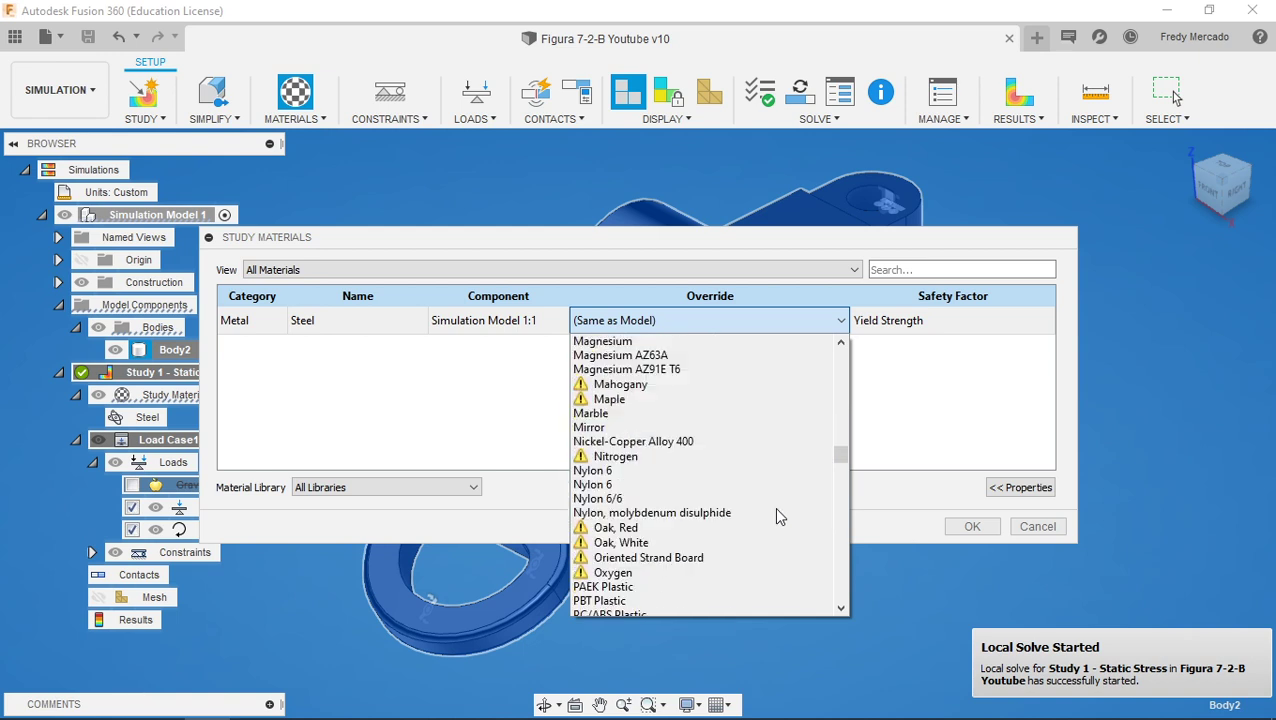
click(647, 499)
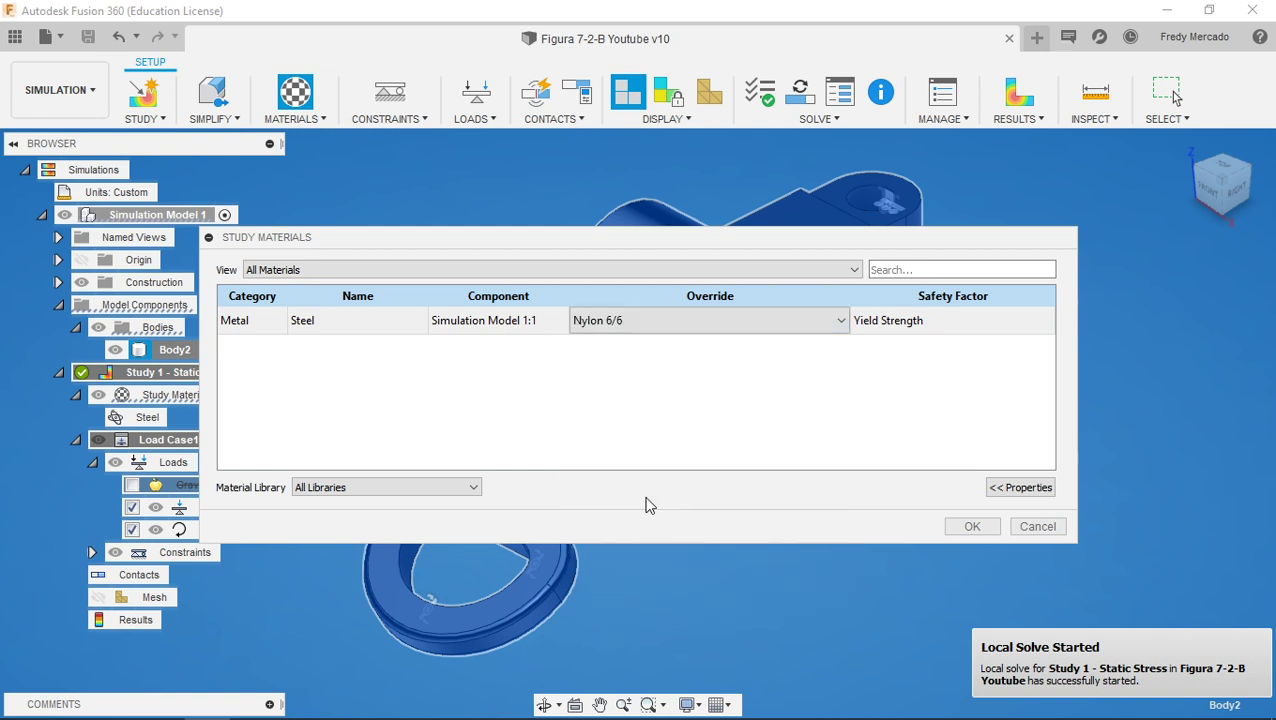
click(1025, 488)
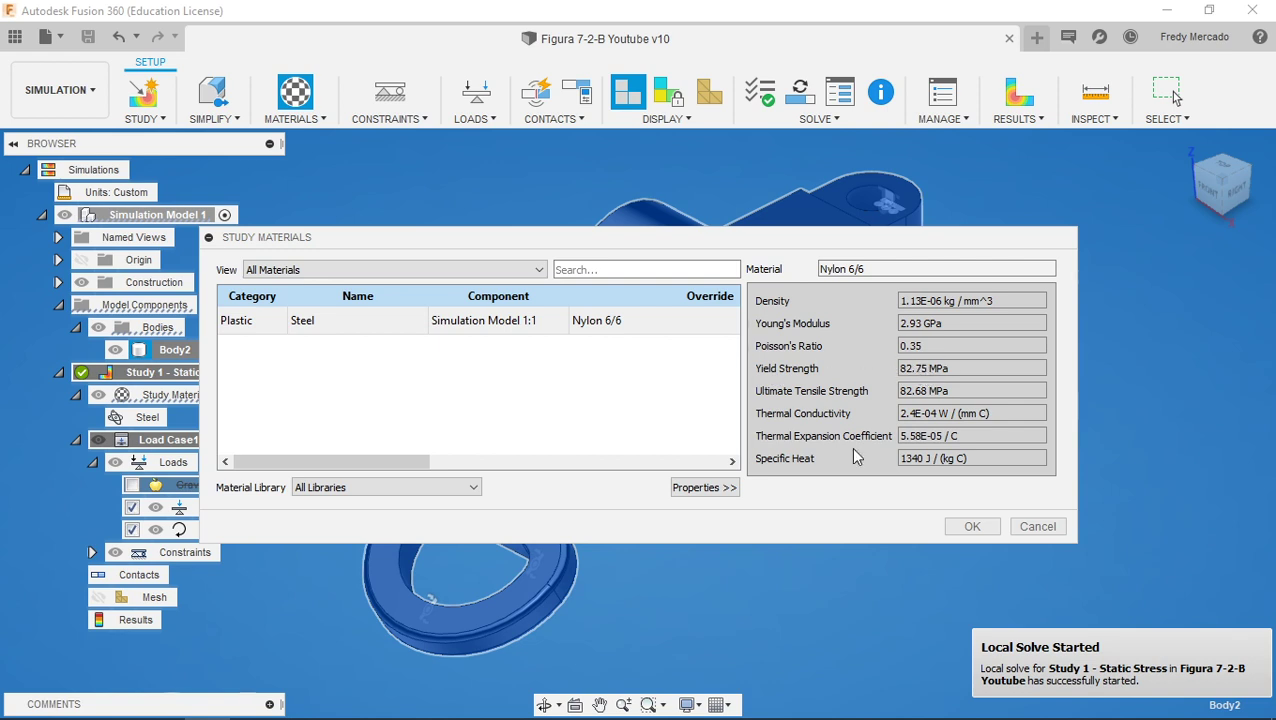
click(972, 526)
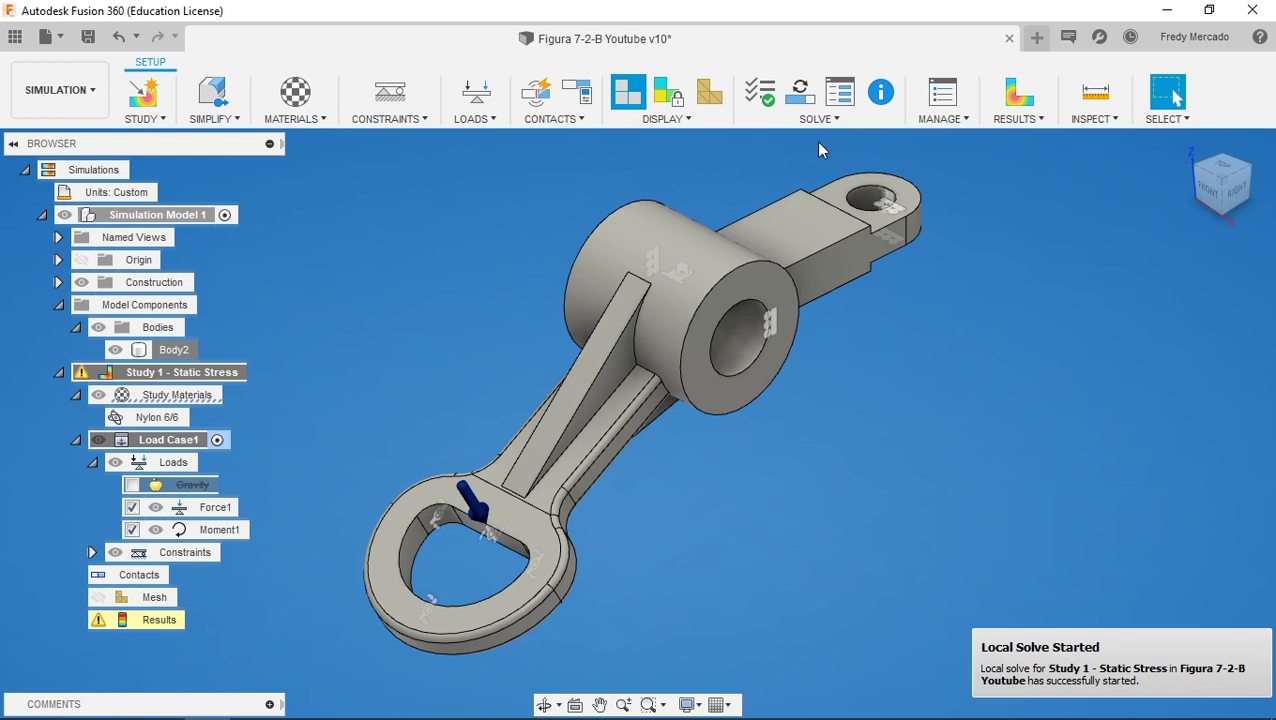
Solve the Study 1 static stress study locally with the Nylon 6/6 material and review the safety factor result
click(800, 95)
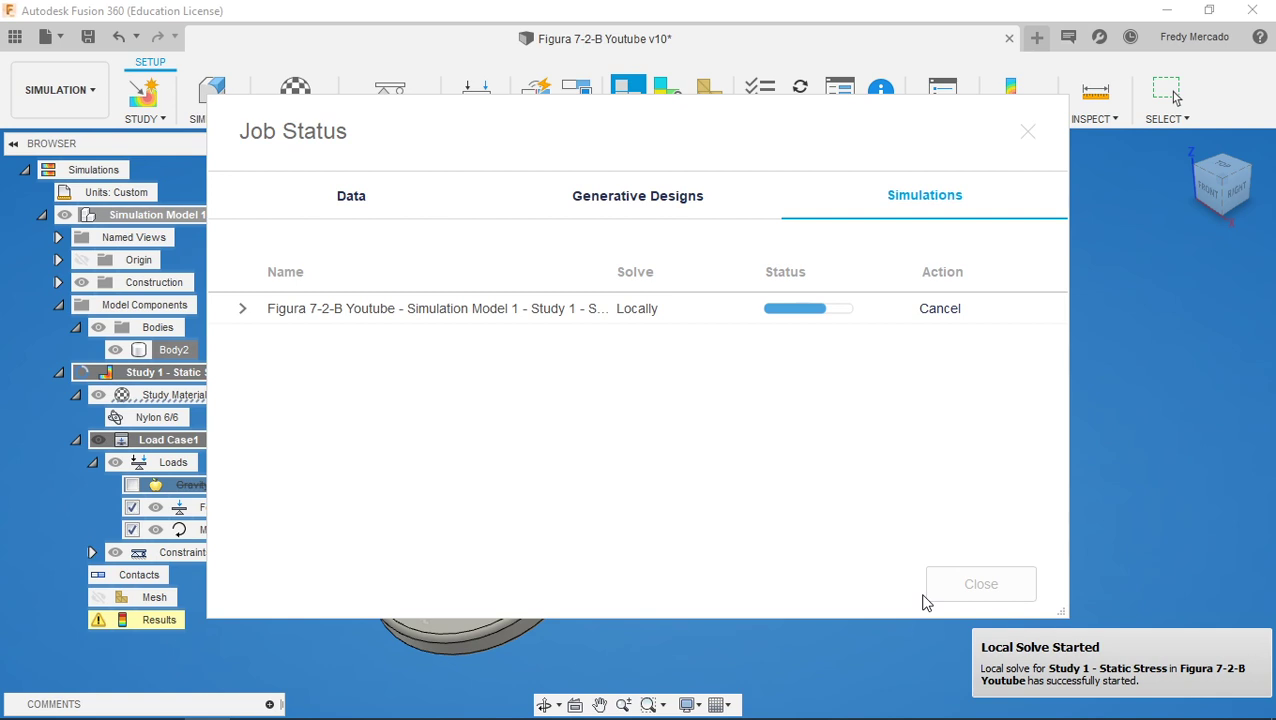
click(243, 308)
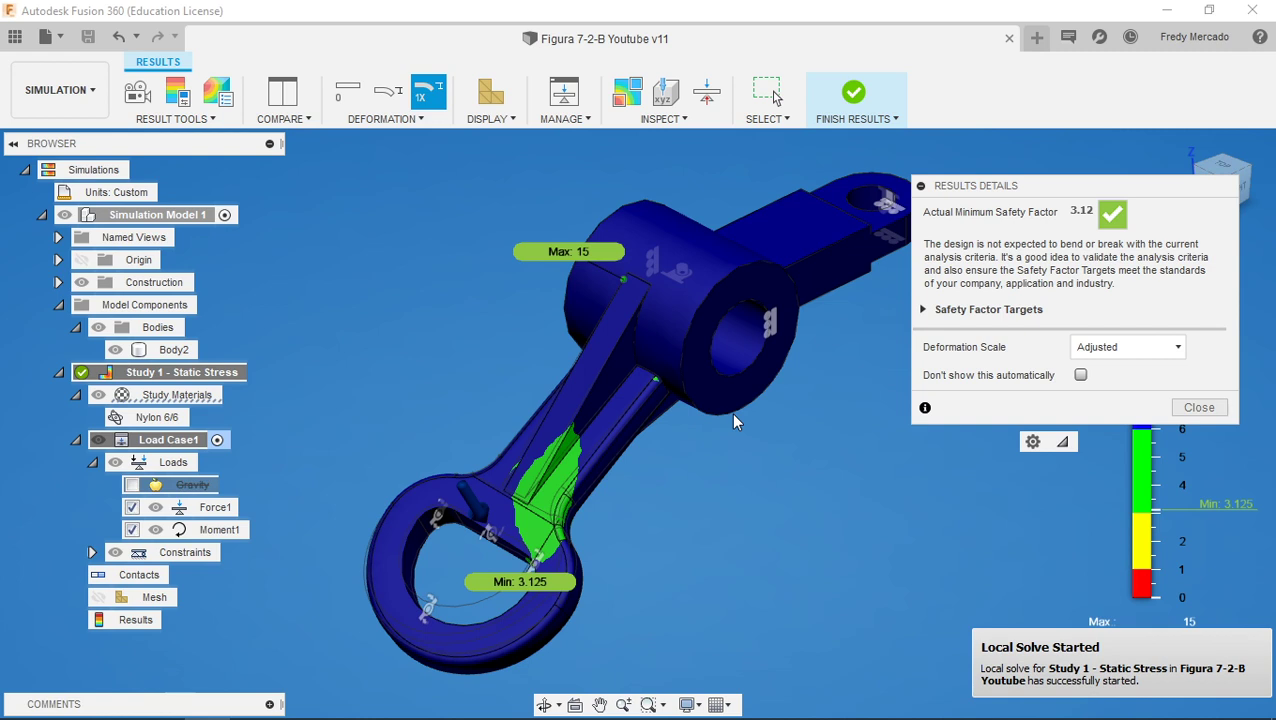
middle_drag(785, 463, 744, 455)
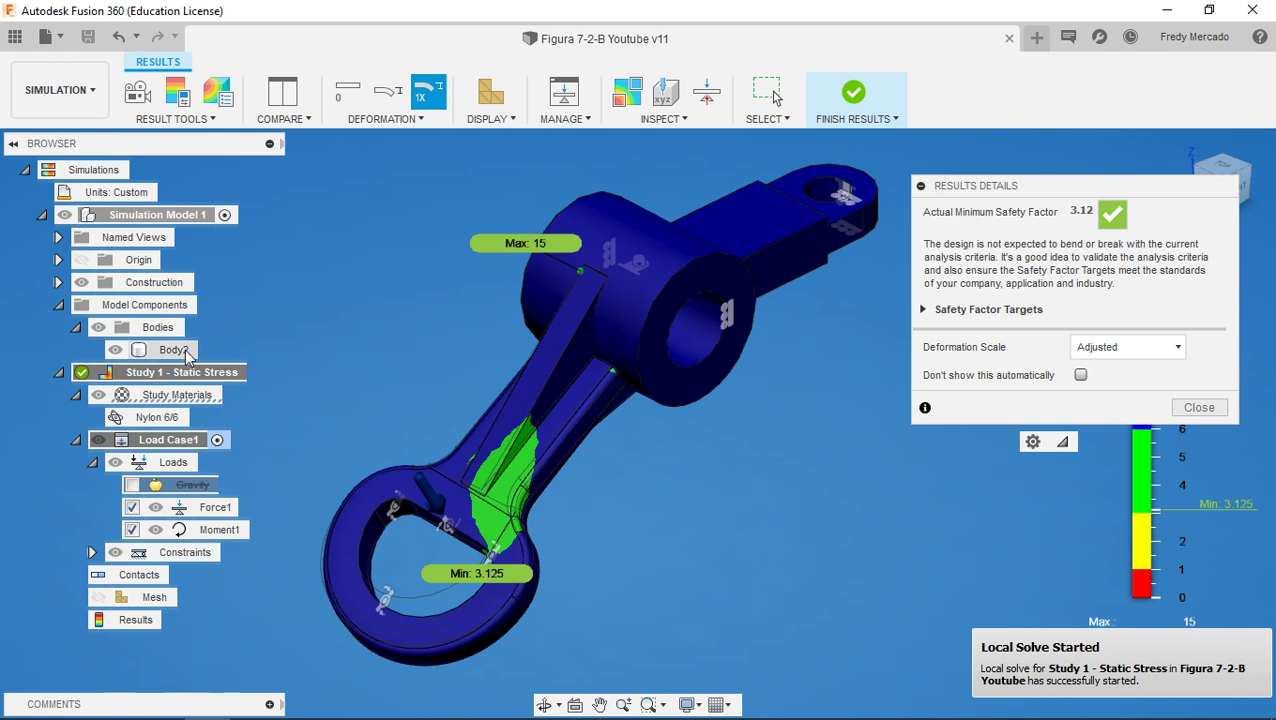
click(1199, 407)
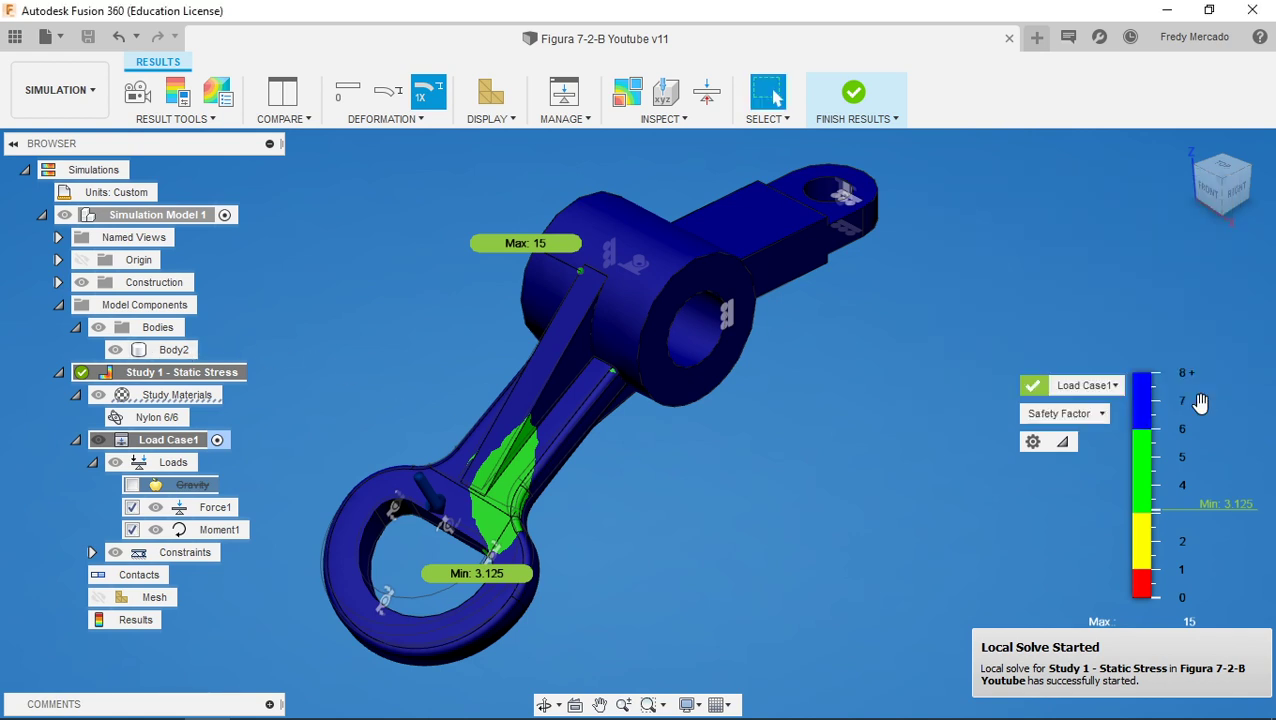
Check in Body2's properties which density, mass and physical material are reported with the nylon results open
right_click(174, 350)
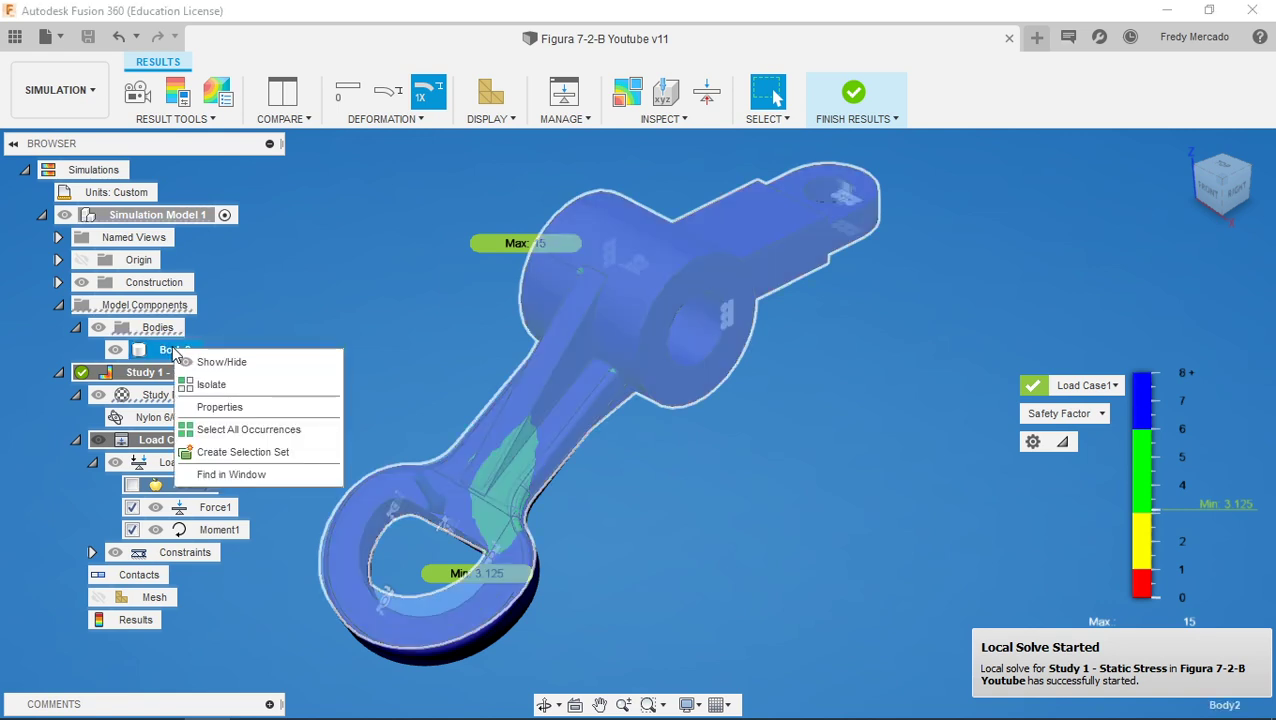
click(250, 407)
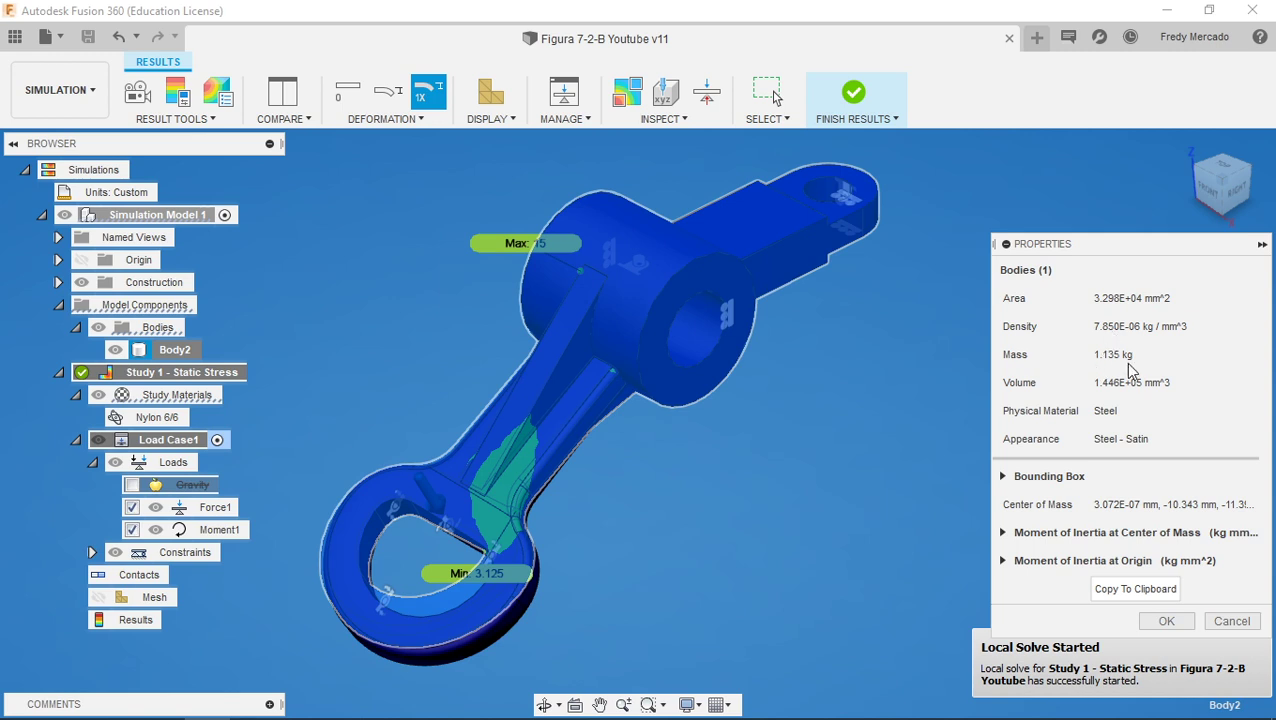
drag(1108, 245, 1071, 196)
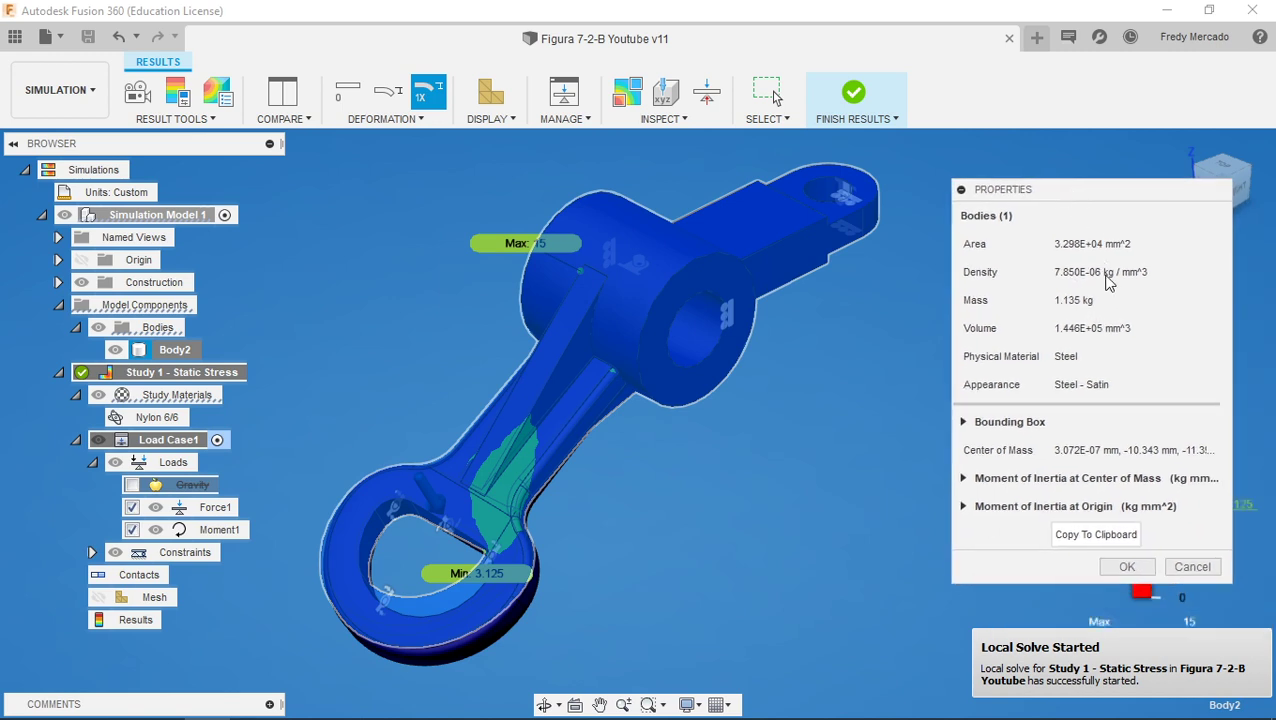
click(1192, 567)
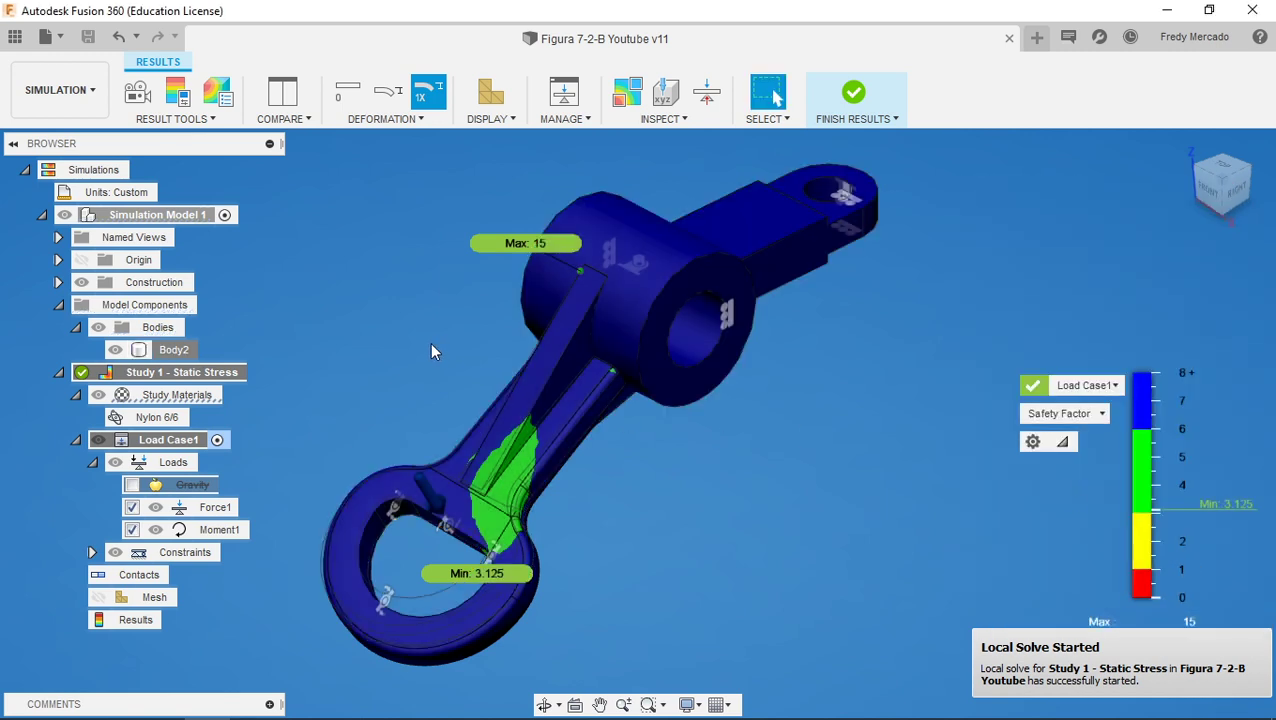
right_click(176, 352)
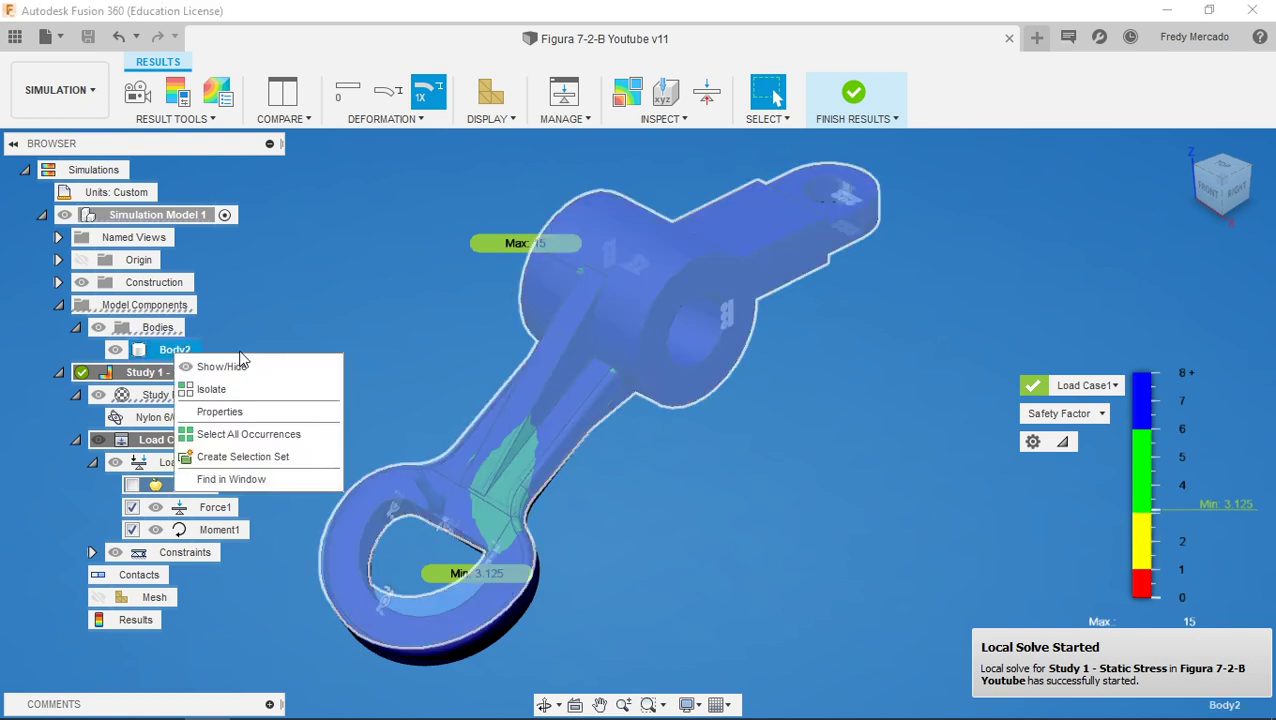
click(267, 412)
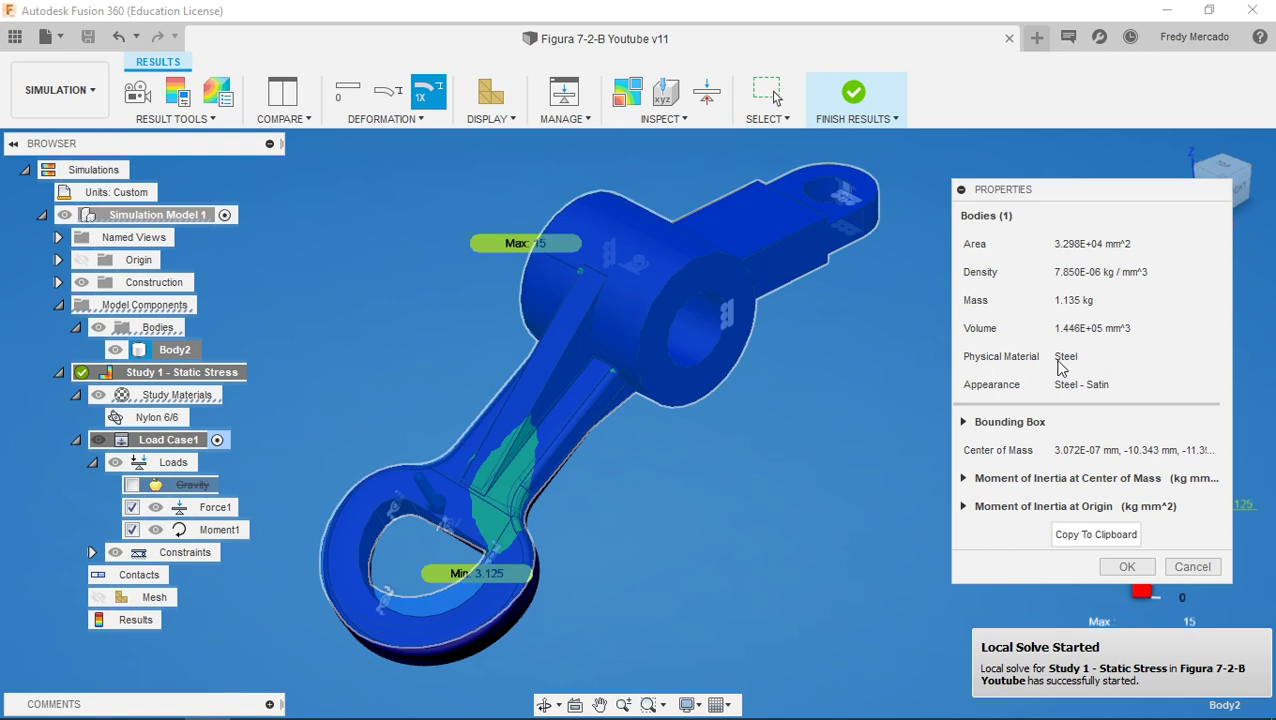
click(1110, 568)
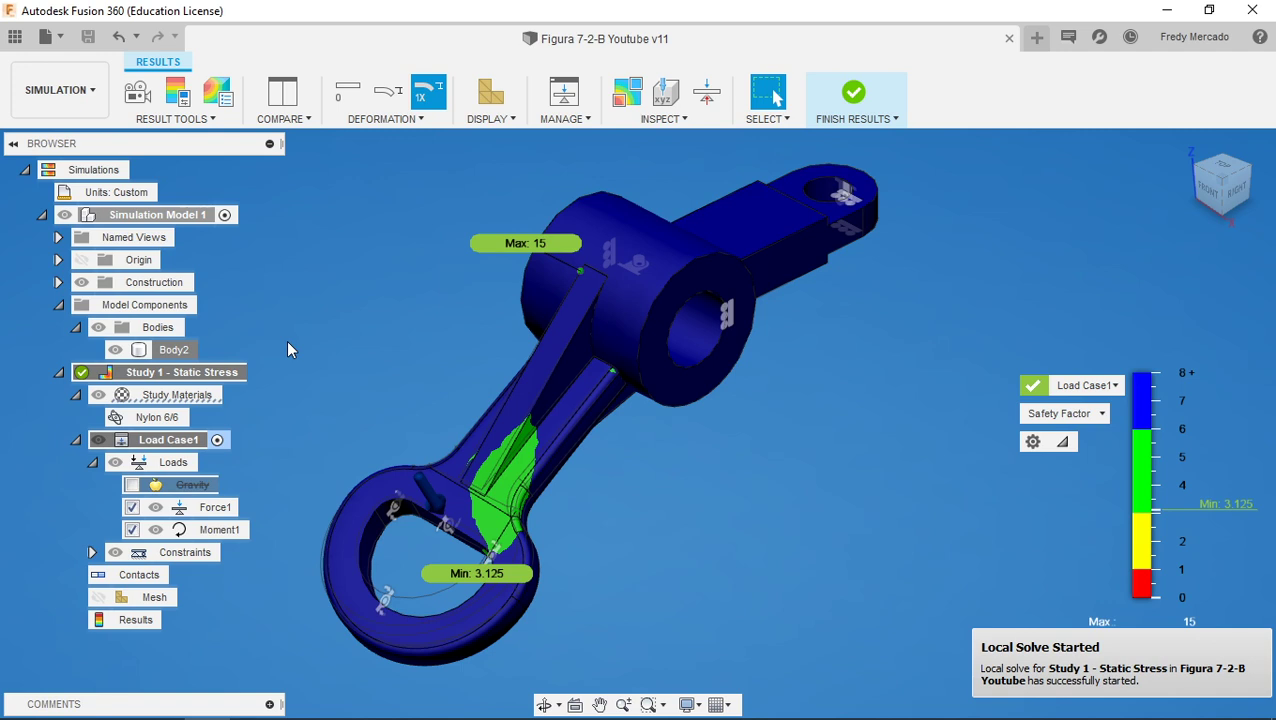
Switch to the Design workspace and assign the Nylon 6/6 physical material from the Fusion 360 Material Library to Body2
click(88, 100)
click(88, 140)
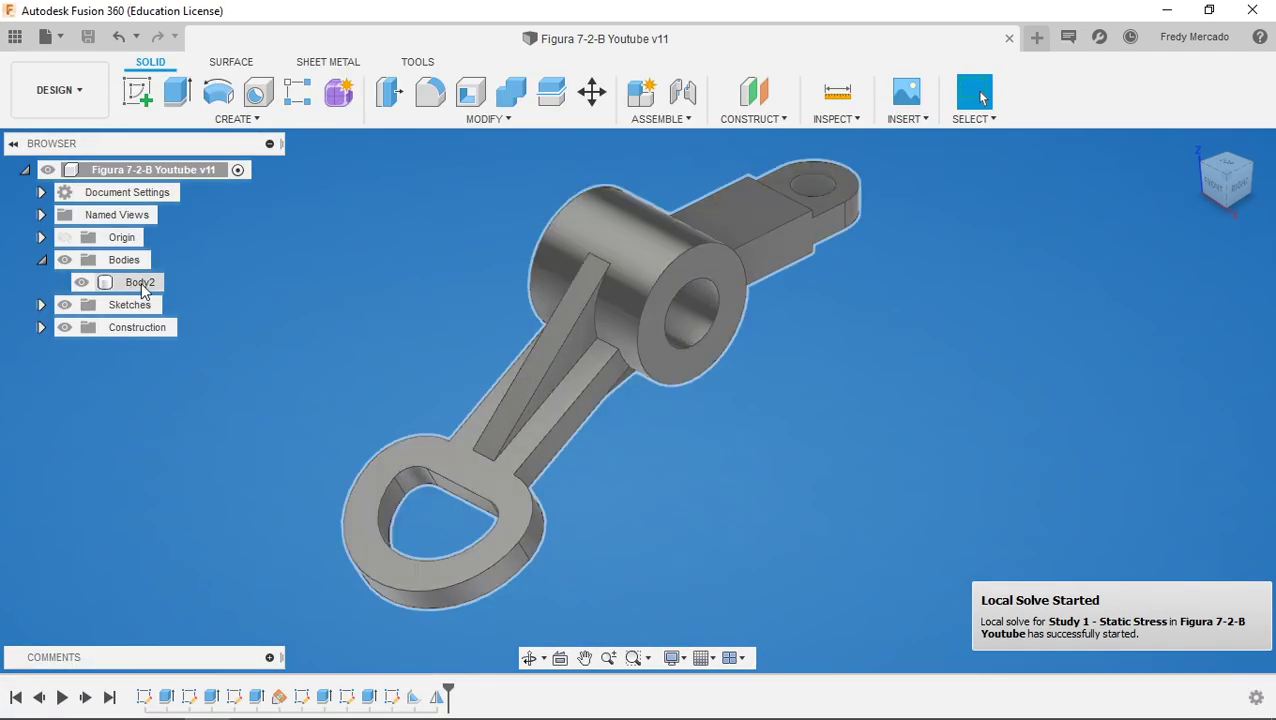
right_click(141, 284)
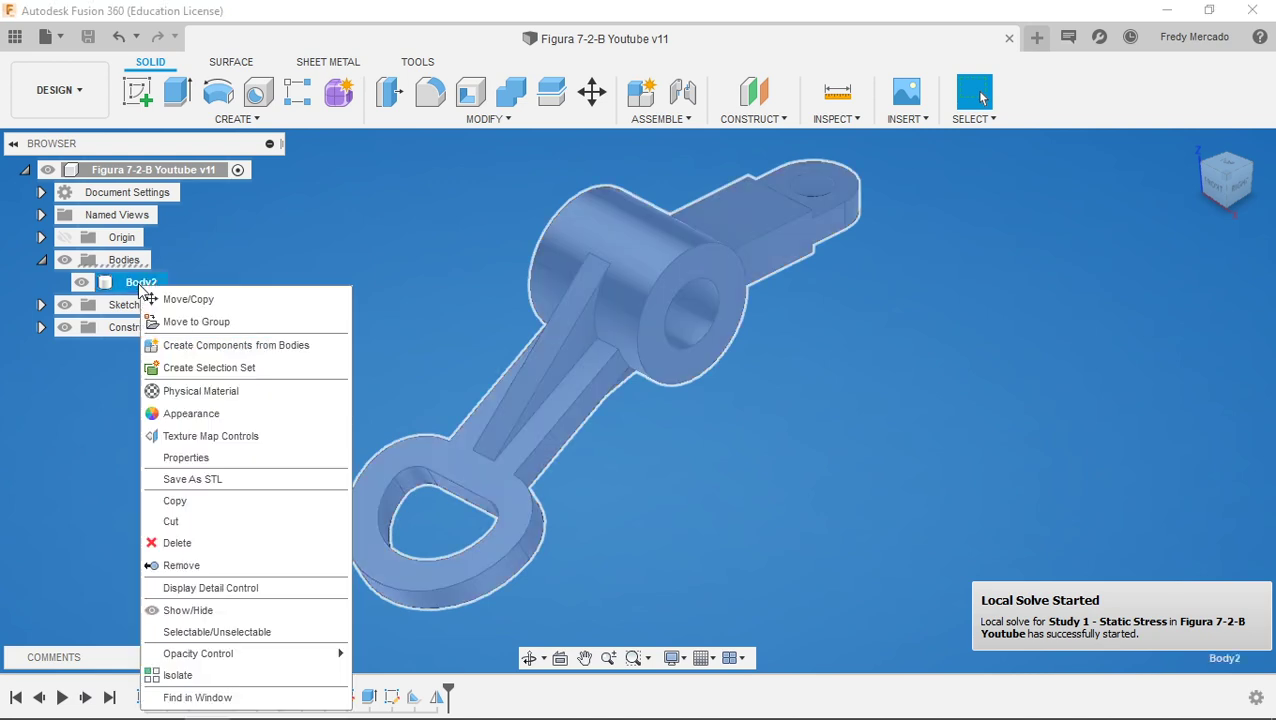
click(248, 397)
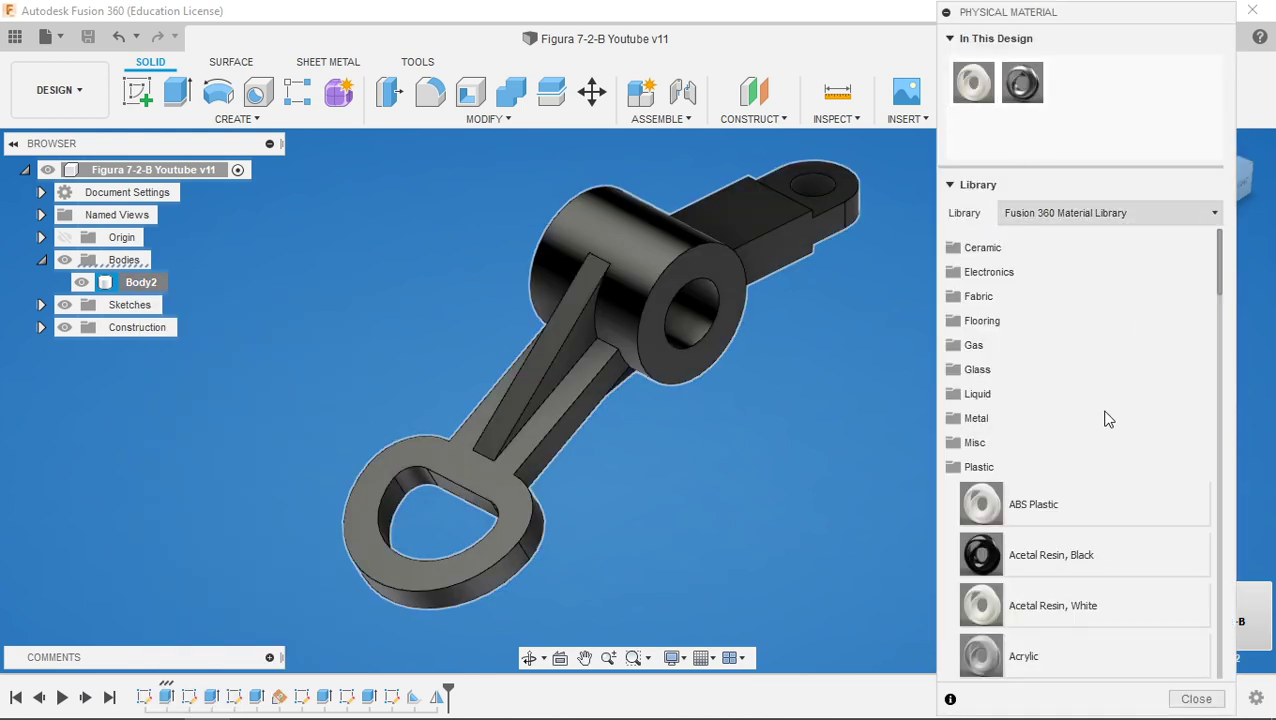
scroll(1108, 437, down, 8)
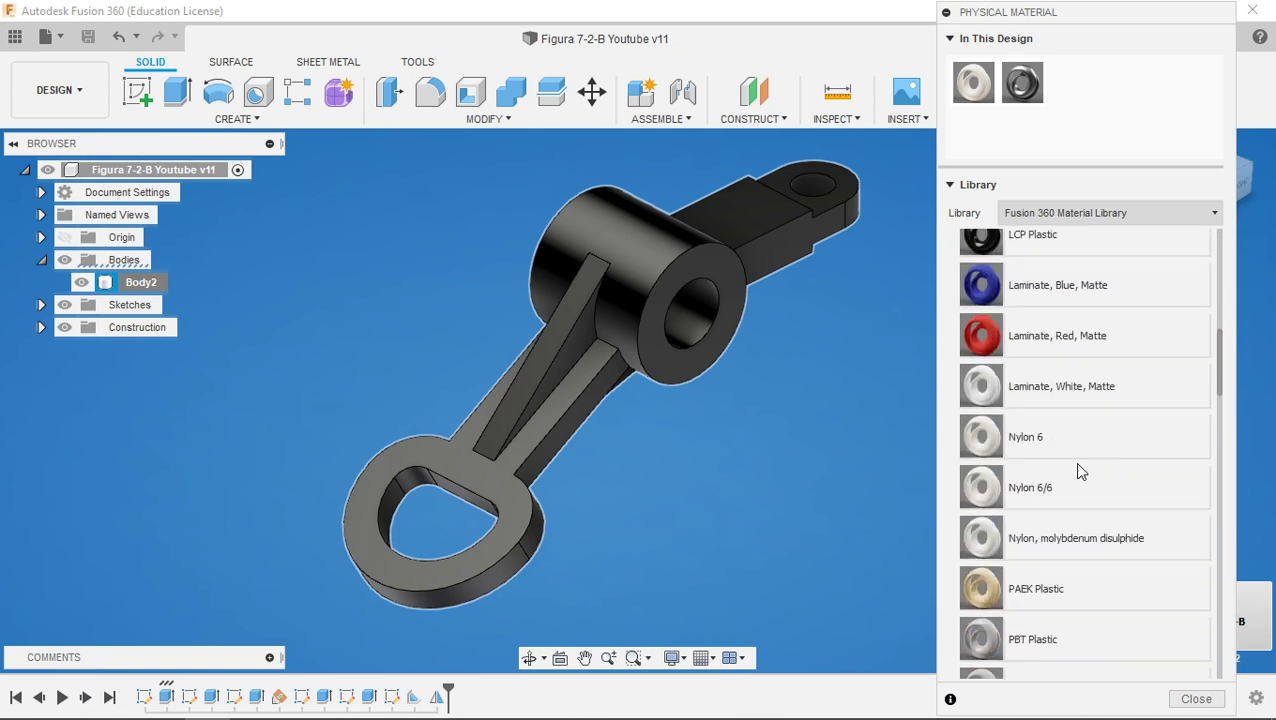
drag(1093, 488, 607, 313)
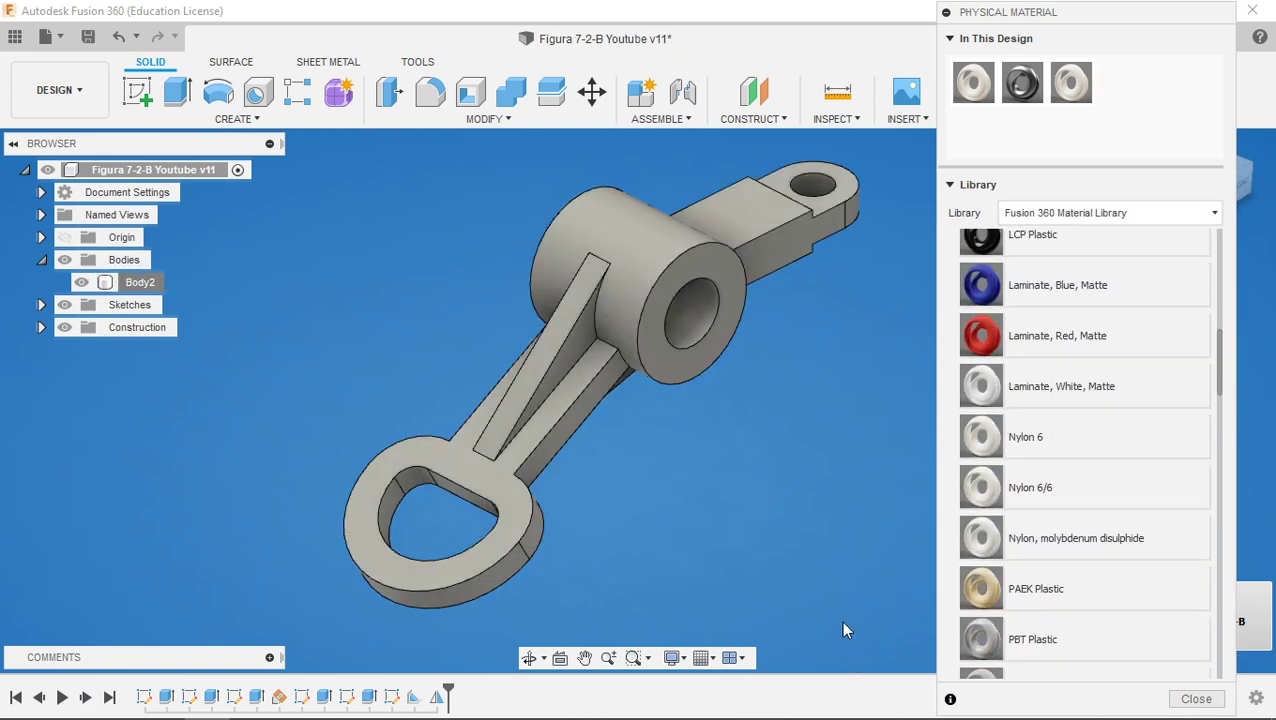
click(1196, 699)
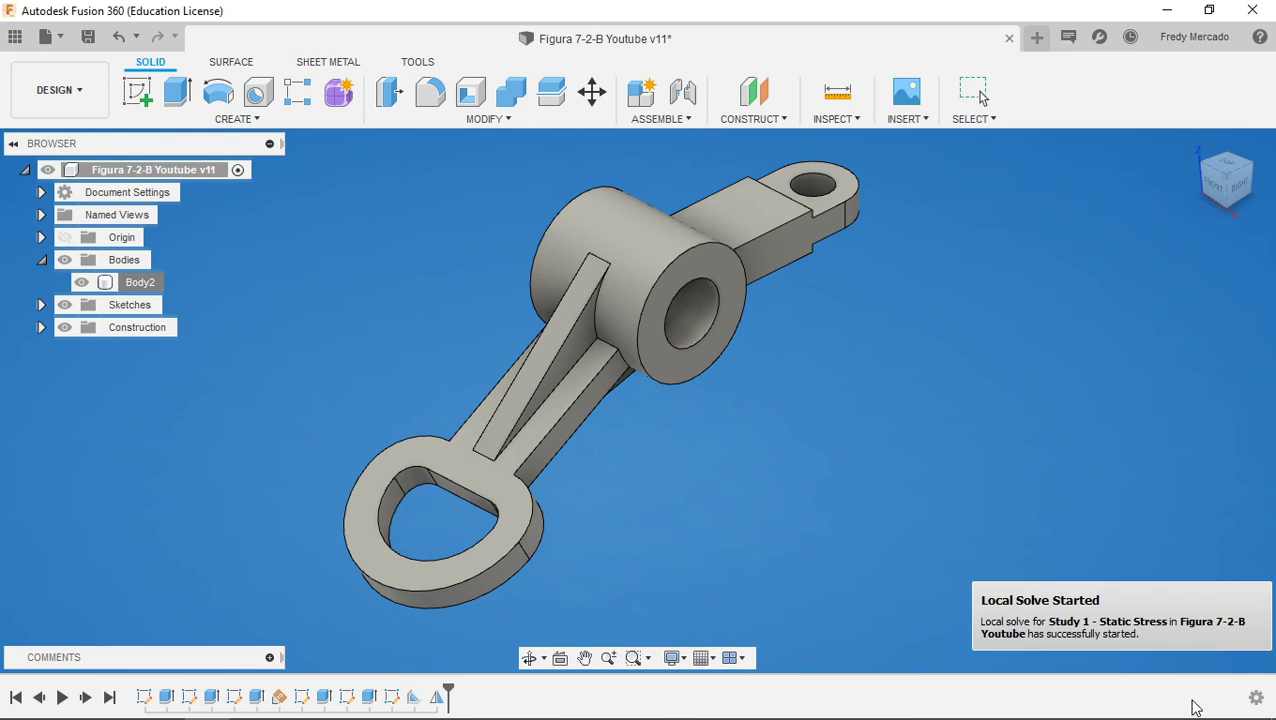
Check the density, mass and physical material of Body2 in its properties in the Design workspace
right_click(142, 282)
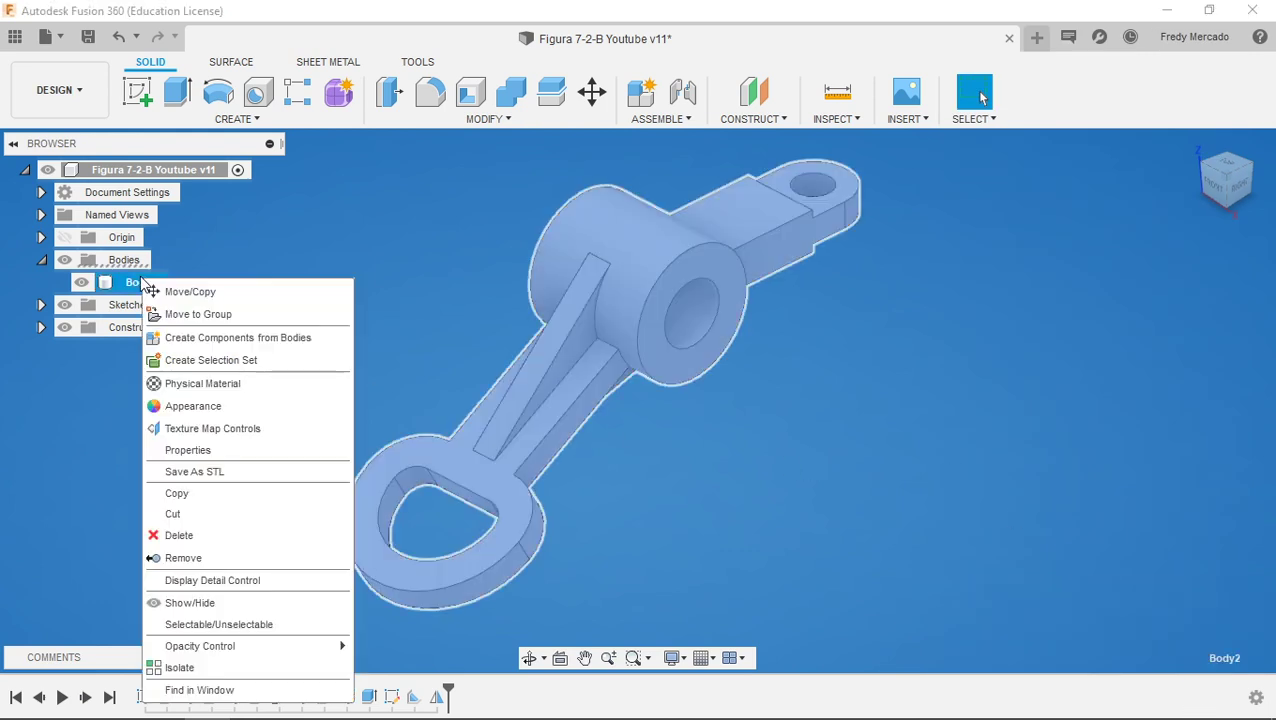
click(232, 450)
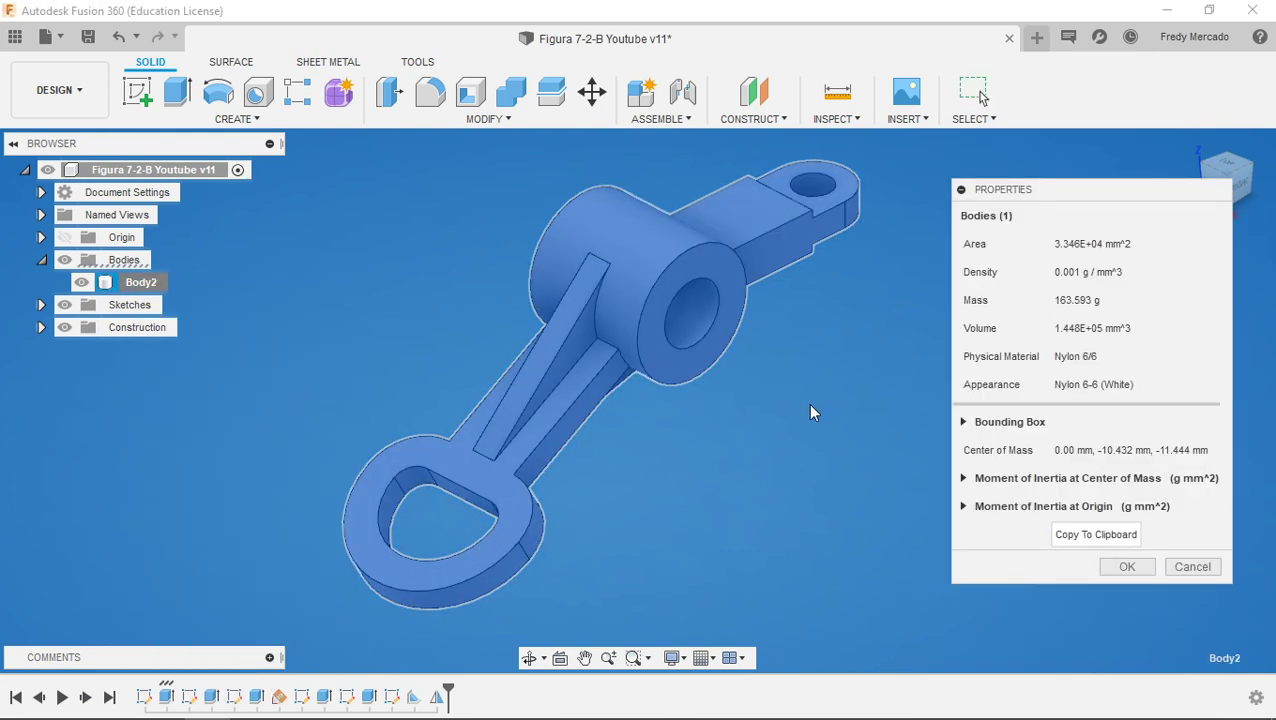
click(150, 286)
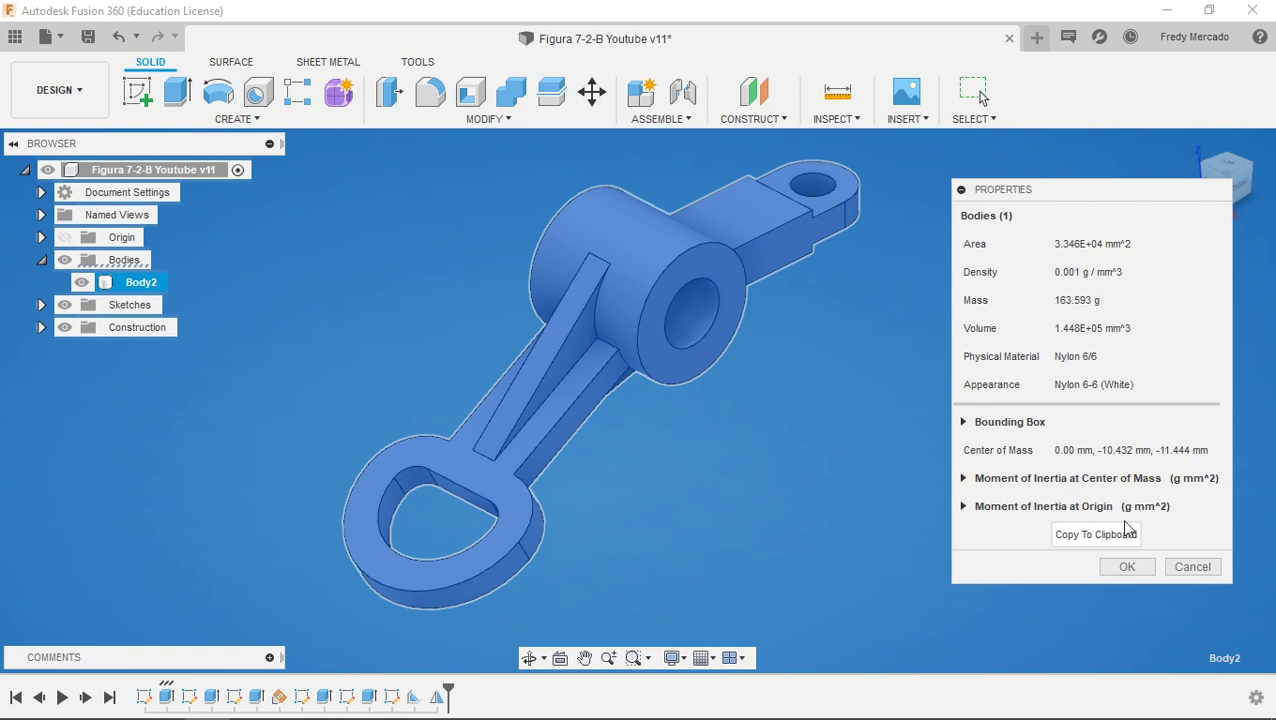
click(1127, 567)
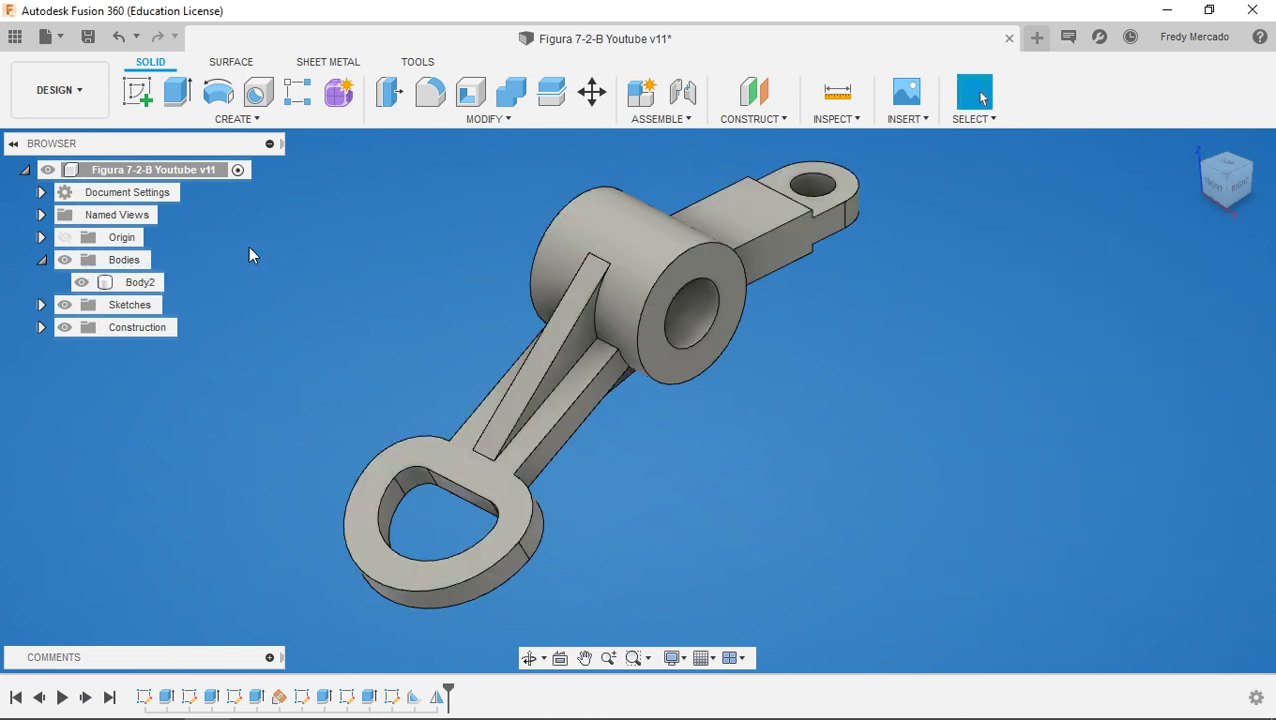
Return to the Simulation workspace, leave the outdated results and verify the lever's material in the study materials
click(84, 98)
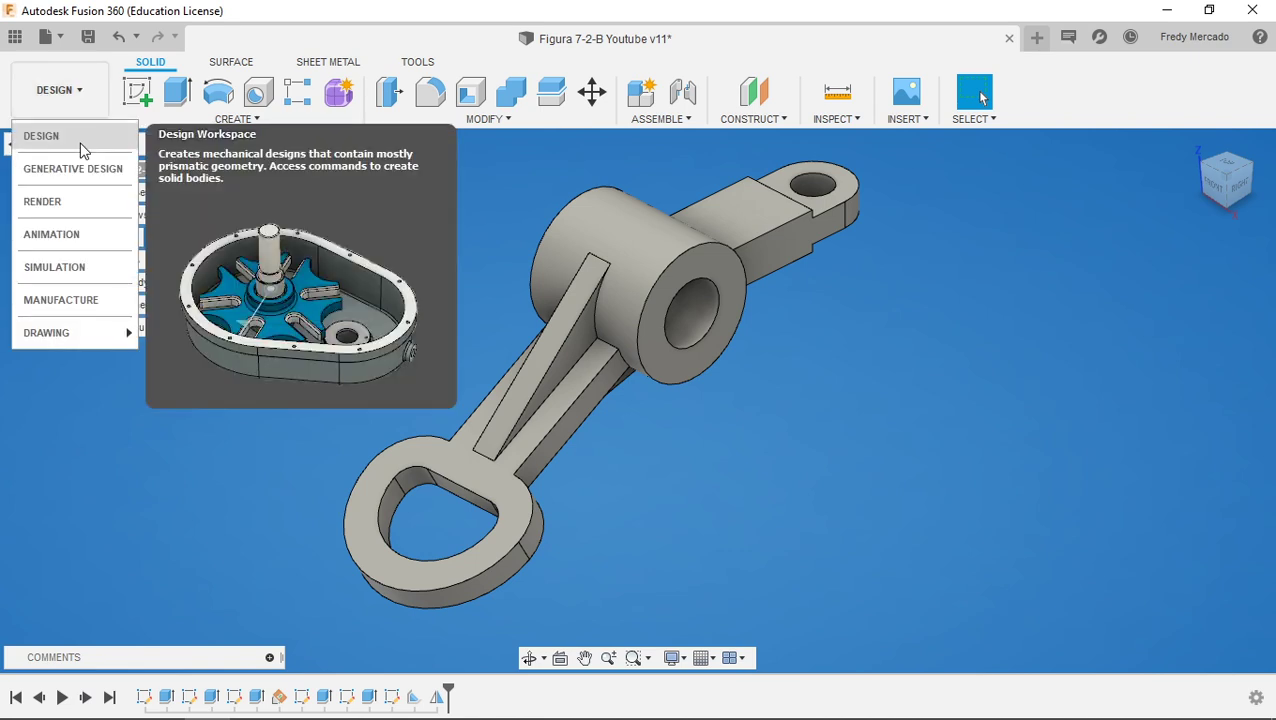
click(63, 265)
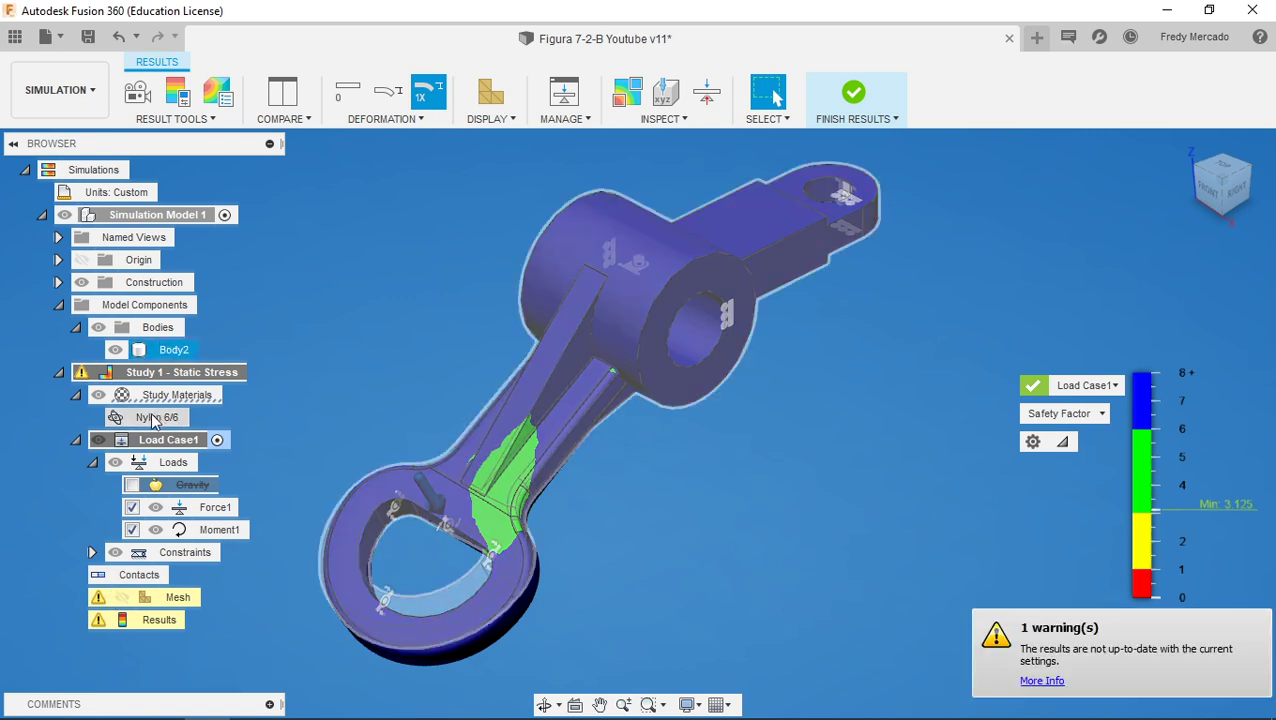
click(853, 92)
click(295, 92)
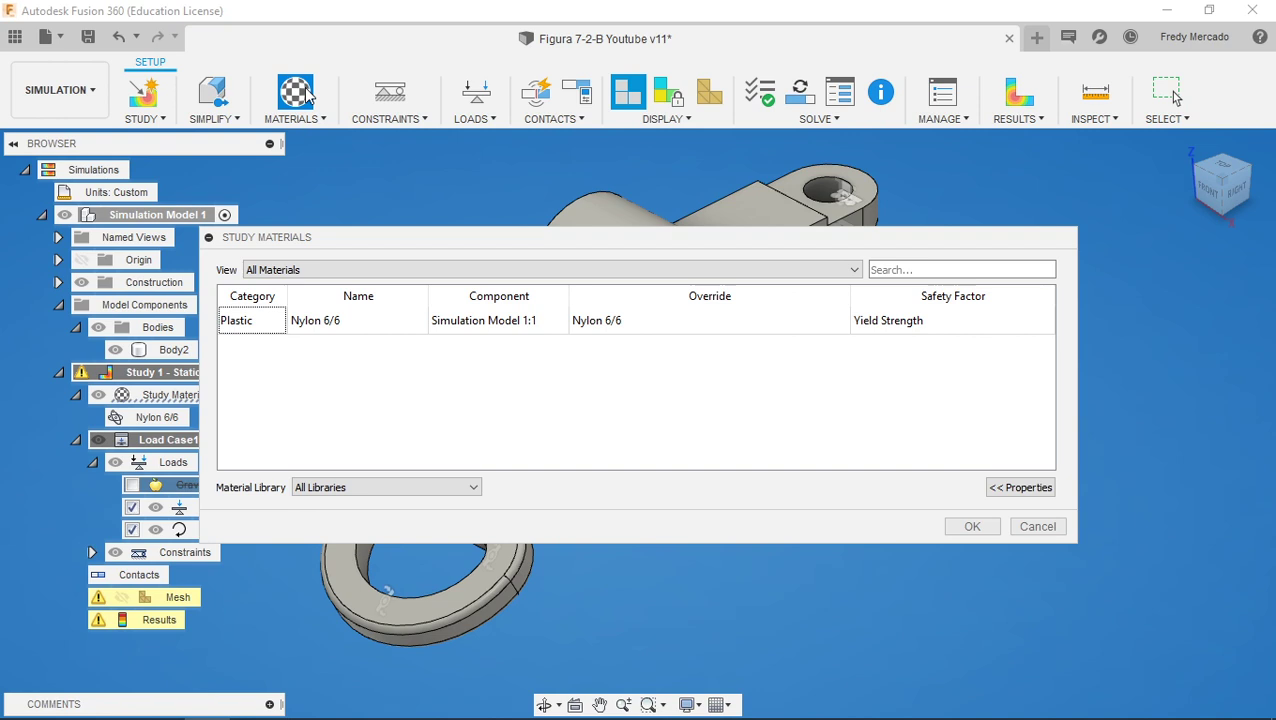
click(357, 329)
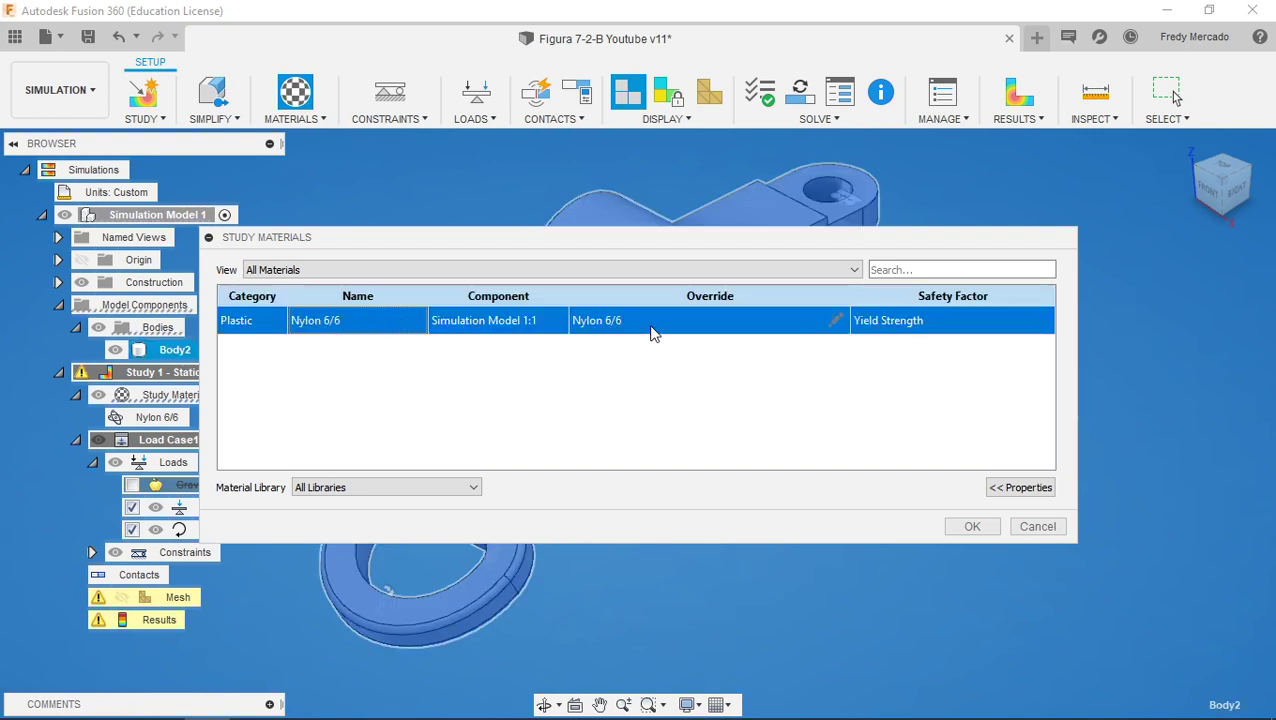
click(971, 527)
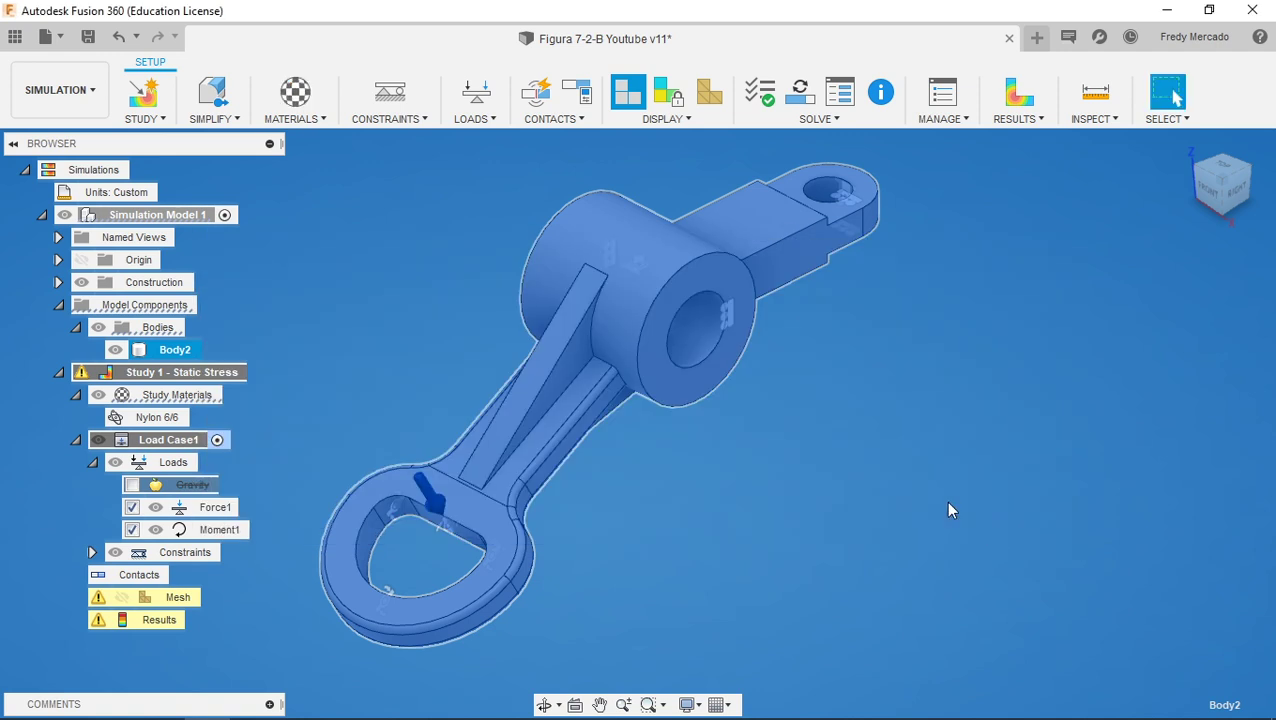
Solve the Study 1 static stress study locally again and review the minimum safety factor in the results details
click(801, 93)
click(914, 593)
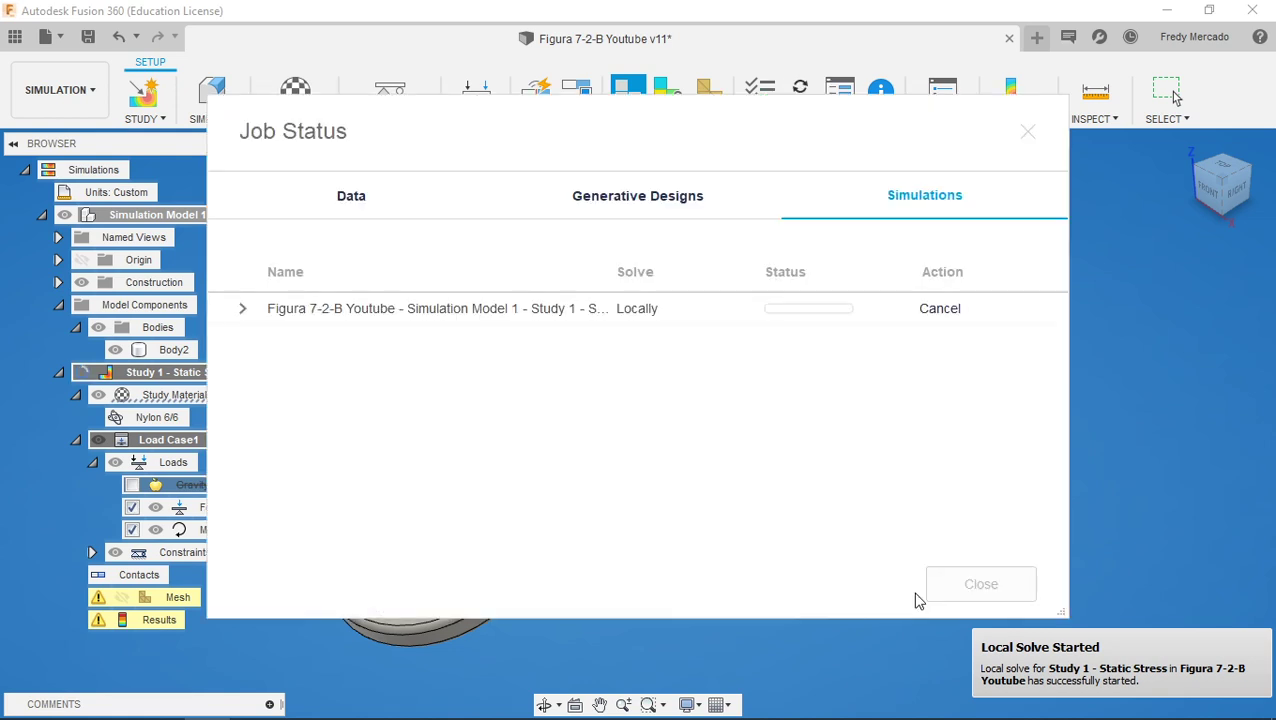
click(244, 308)
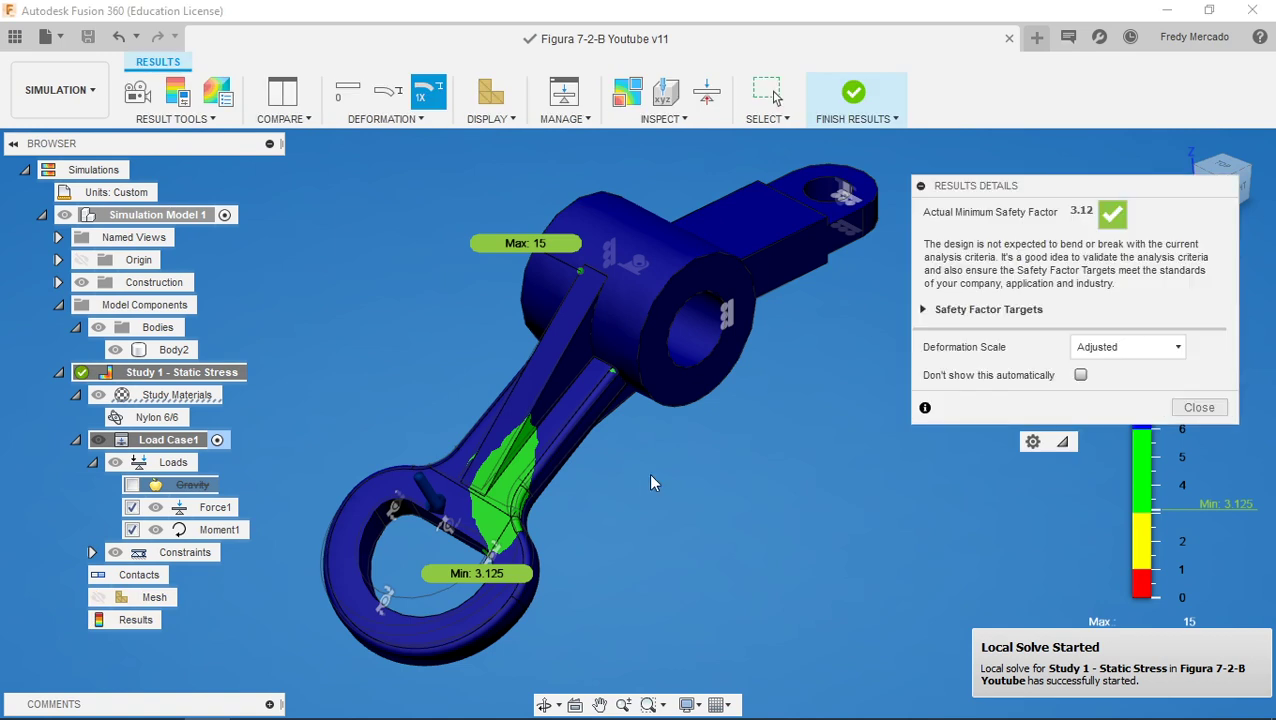
click(1199, 407)
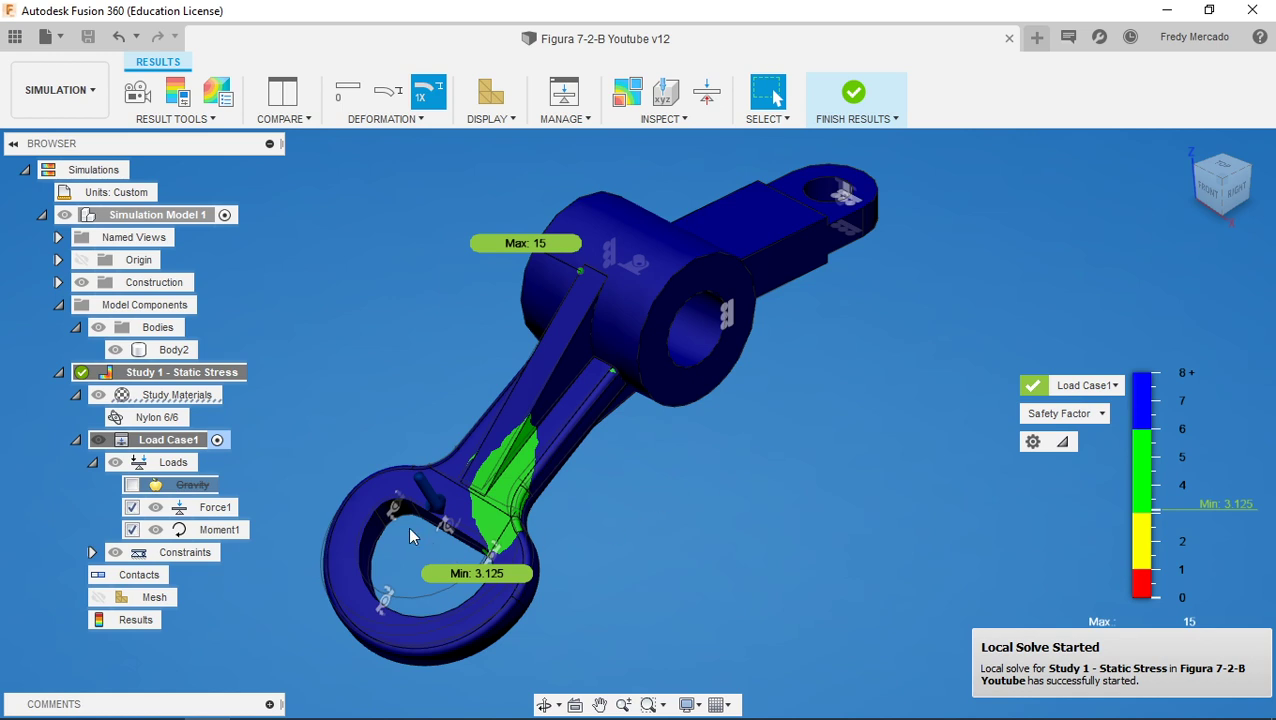
Display the mesh over the lever's safety factor results
scroll(300, 532, up, 3)
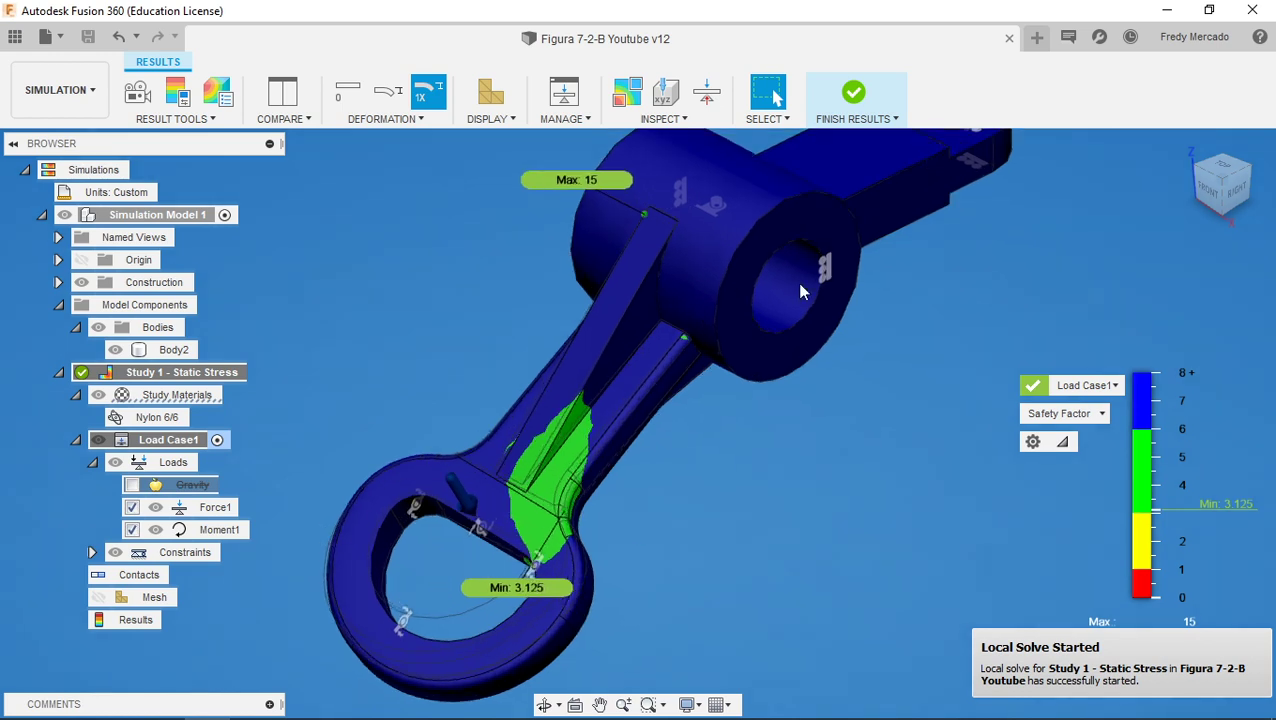
click(1207, 194)
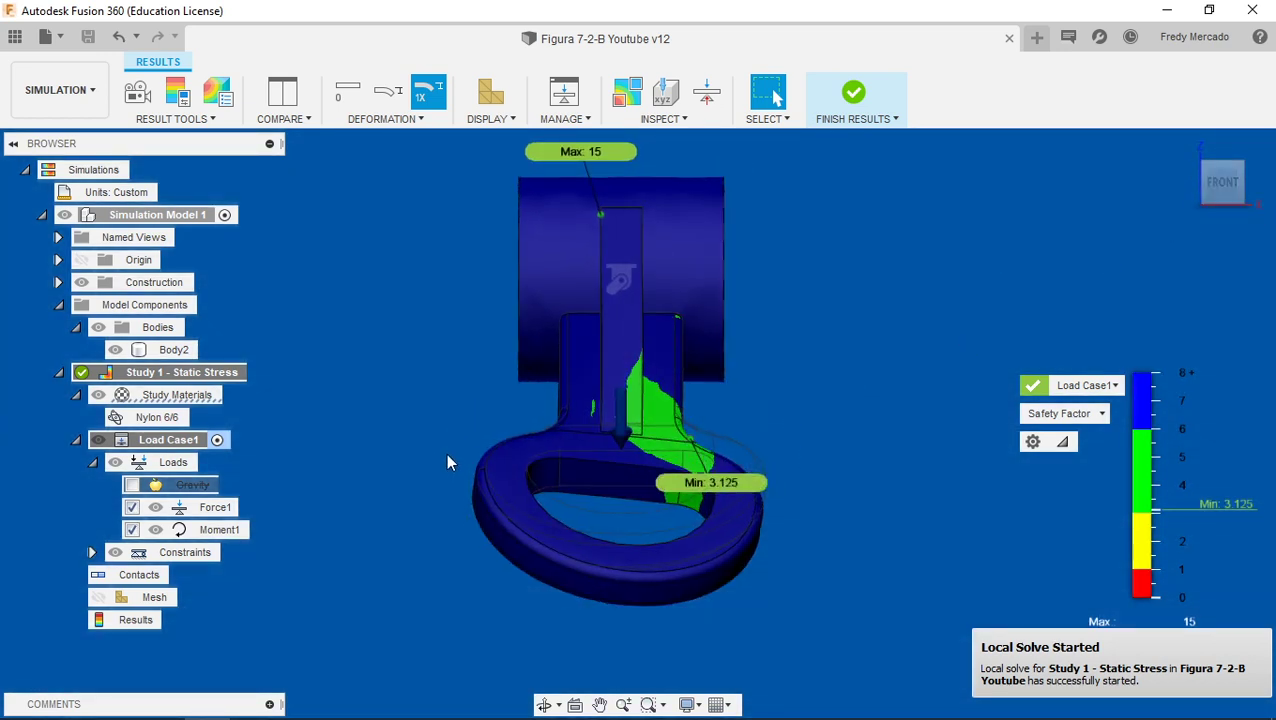
shift+middle_drag(446, 453, 386, 474)
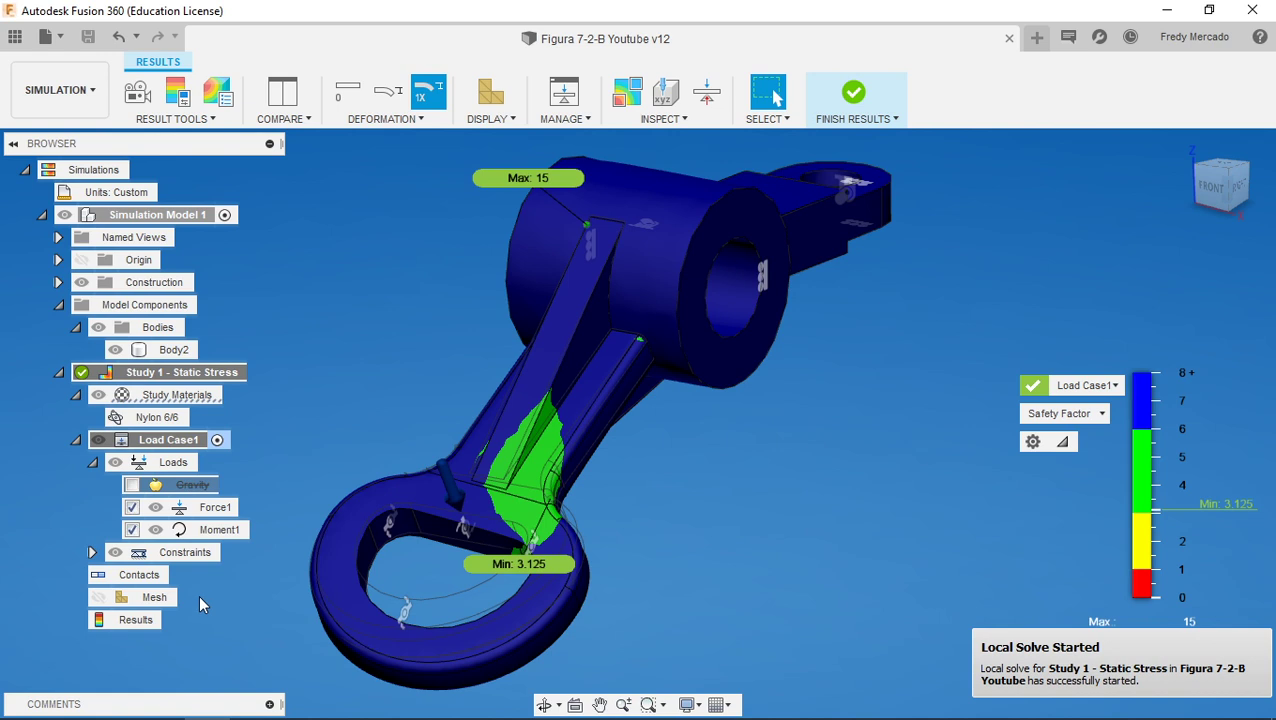
click(155, 597)
click(98, 597)
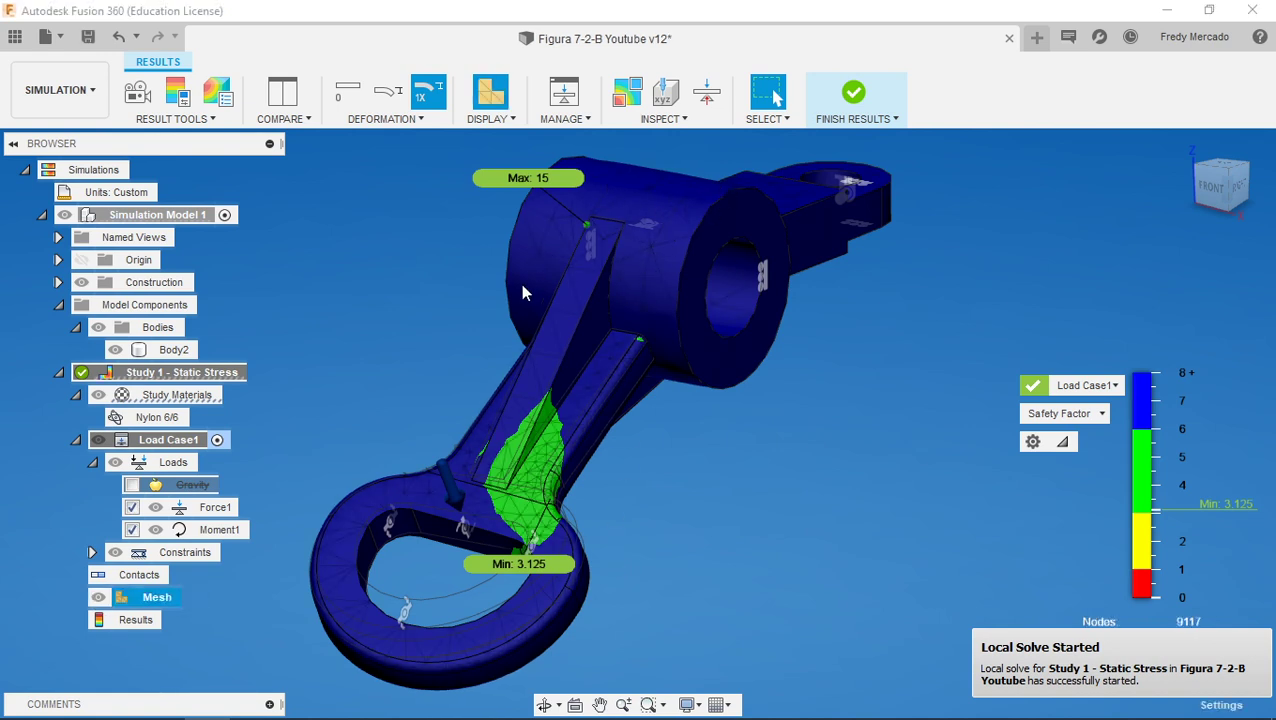
Examine the mesh and safety factor colours where the ring meets the arm, and the deformed ring from the front and below
scroll(530, 525, up, 5)
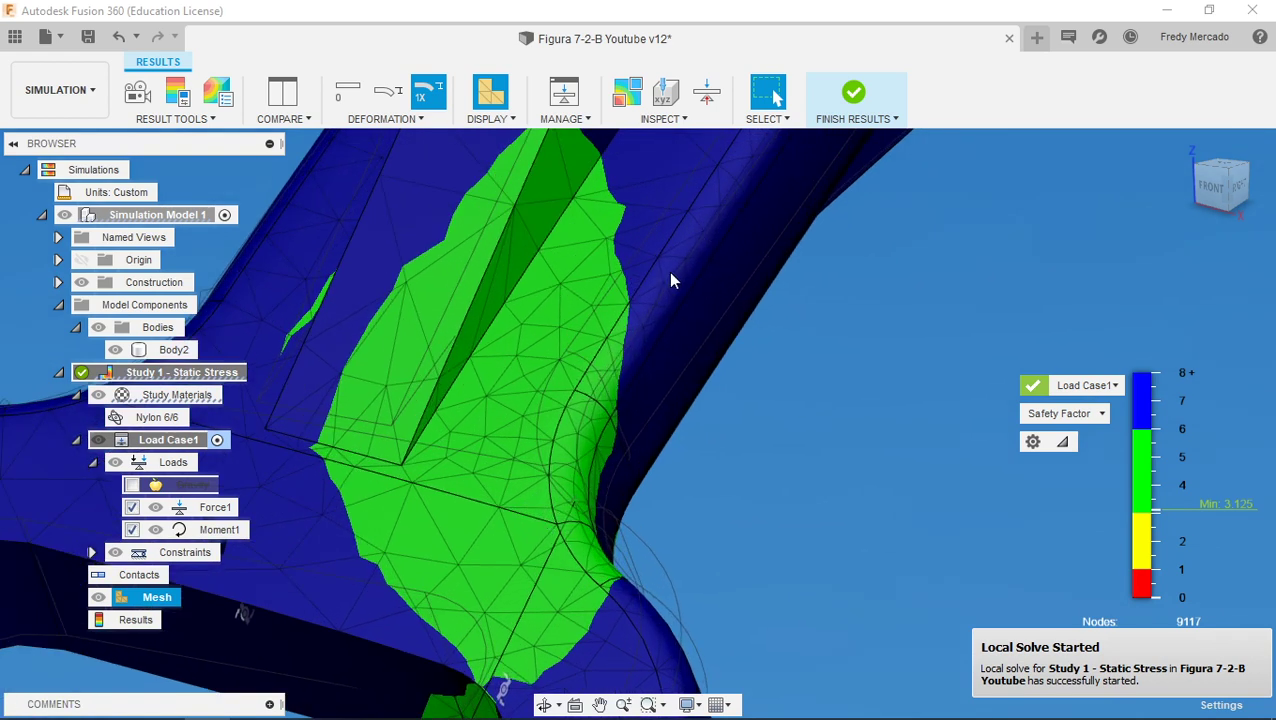
scroll(580, 463, down, 3)
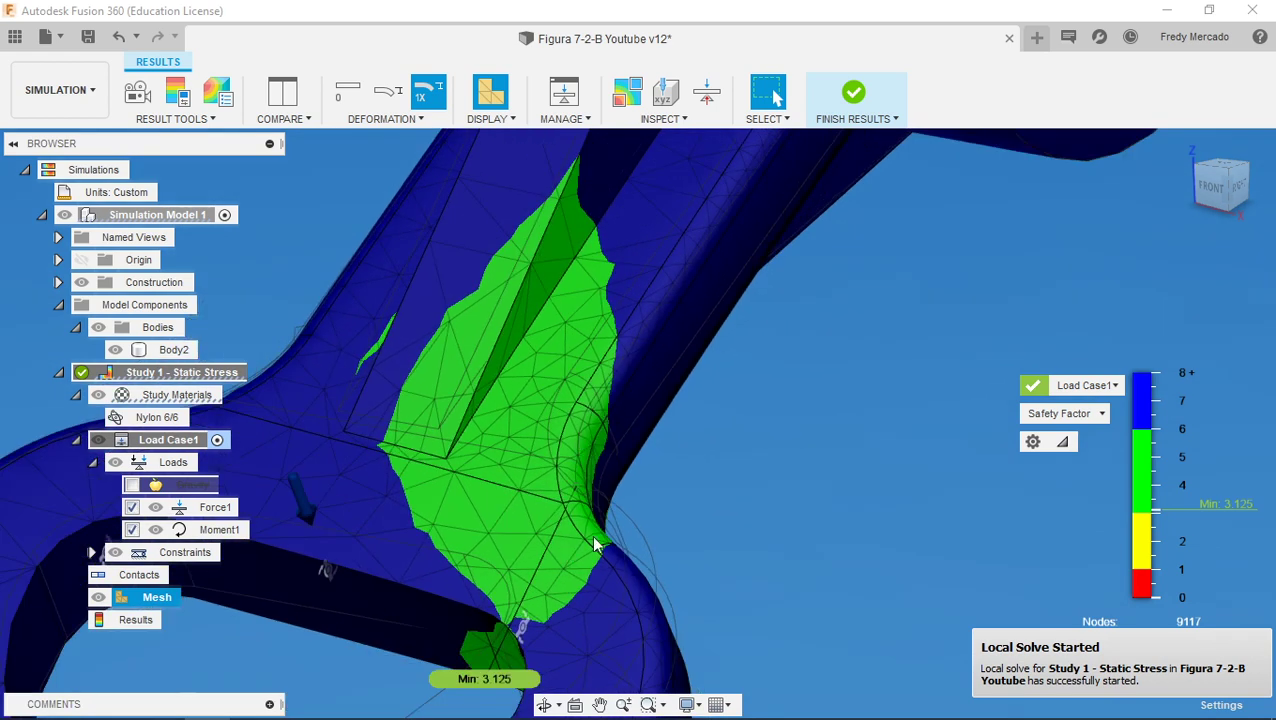
scroll(570, 380, down, 5)
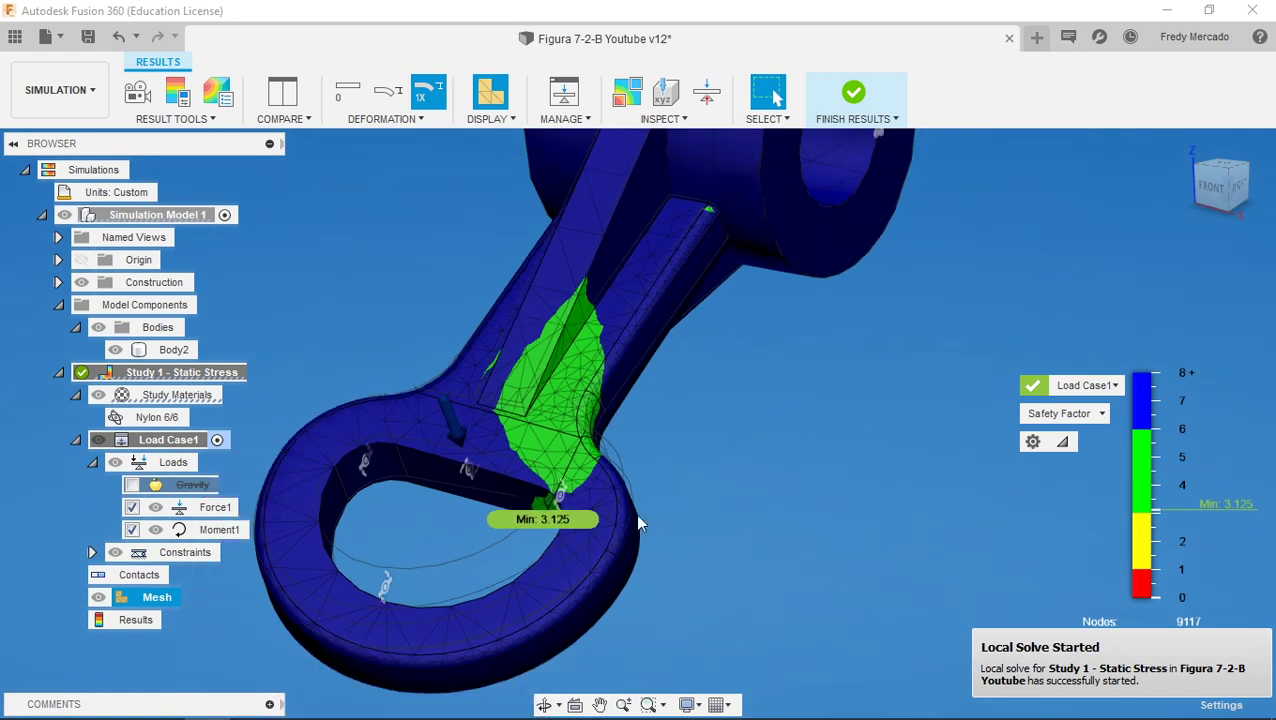
shift+middle_drag(598, 506, 606, 546)
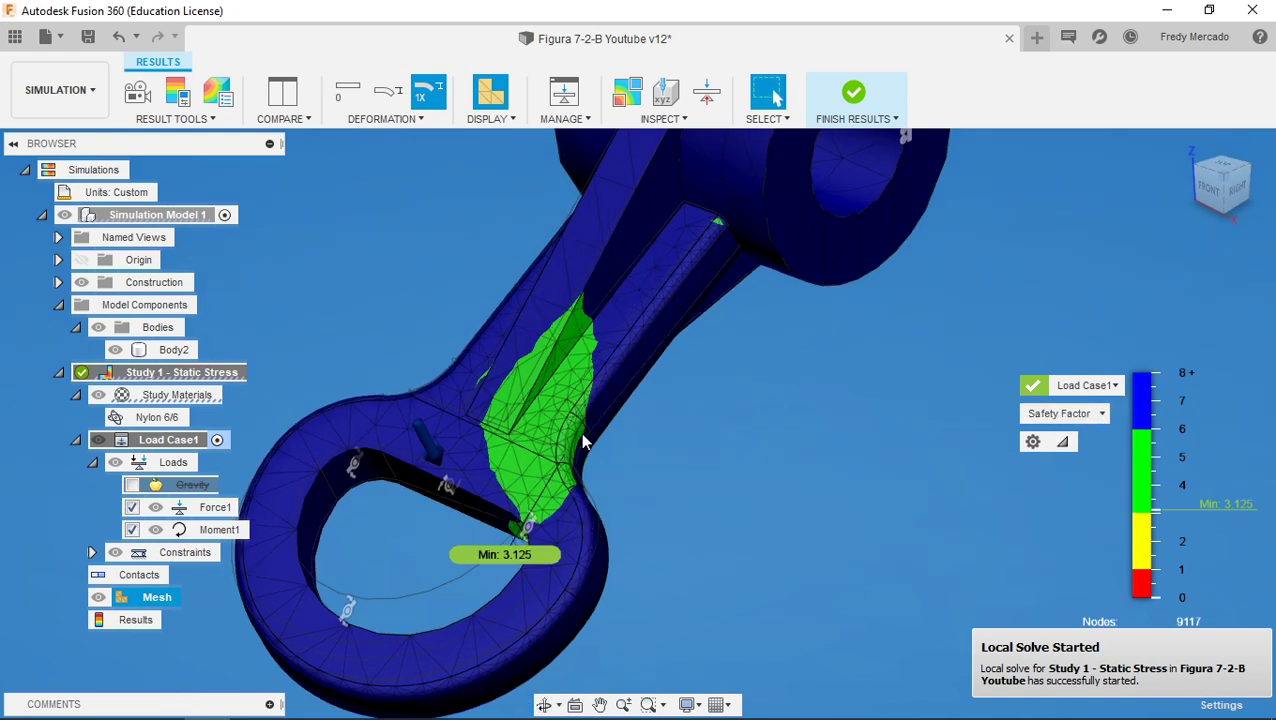
mouse_move(1142, 483)
shift+middle_drag(512, 455, 585, 622)
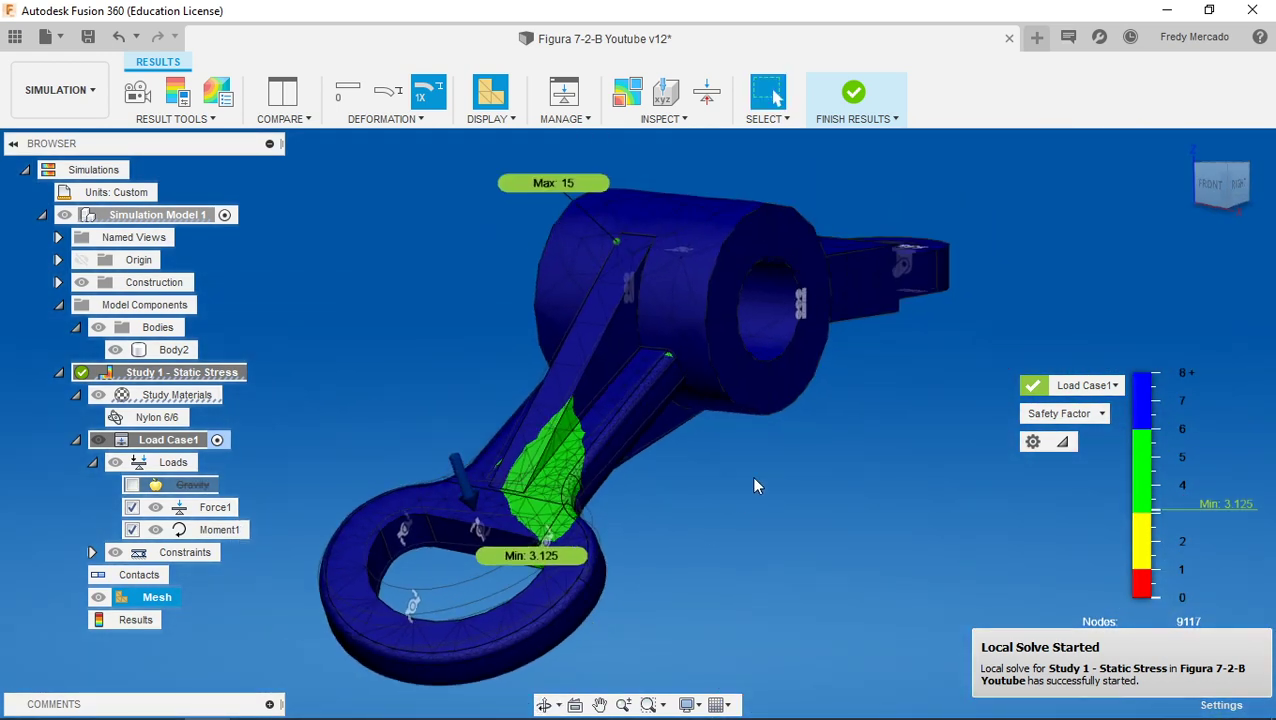
click(1214, 206)
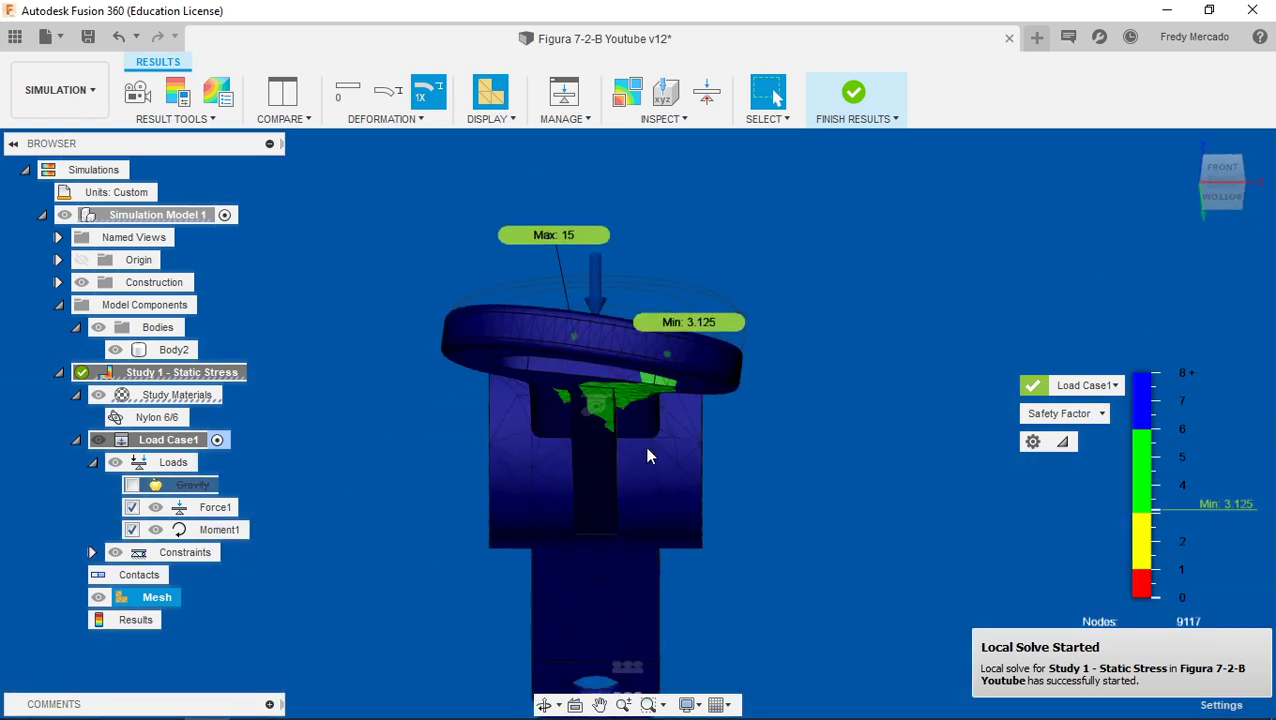
scroll(580, 267, up, 1)
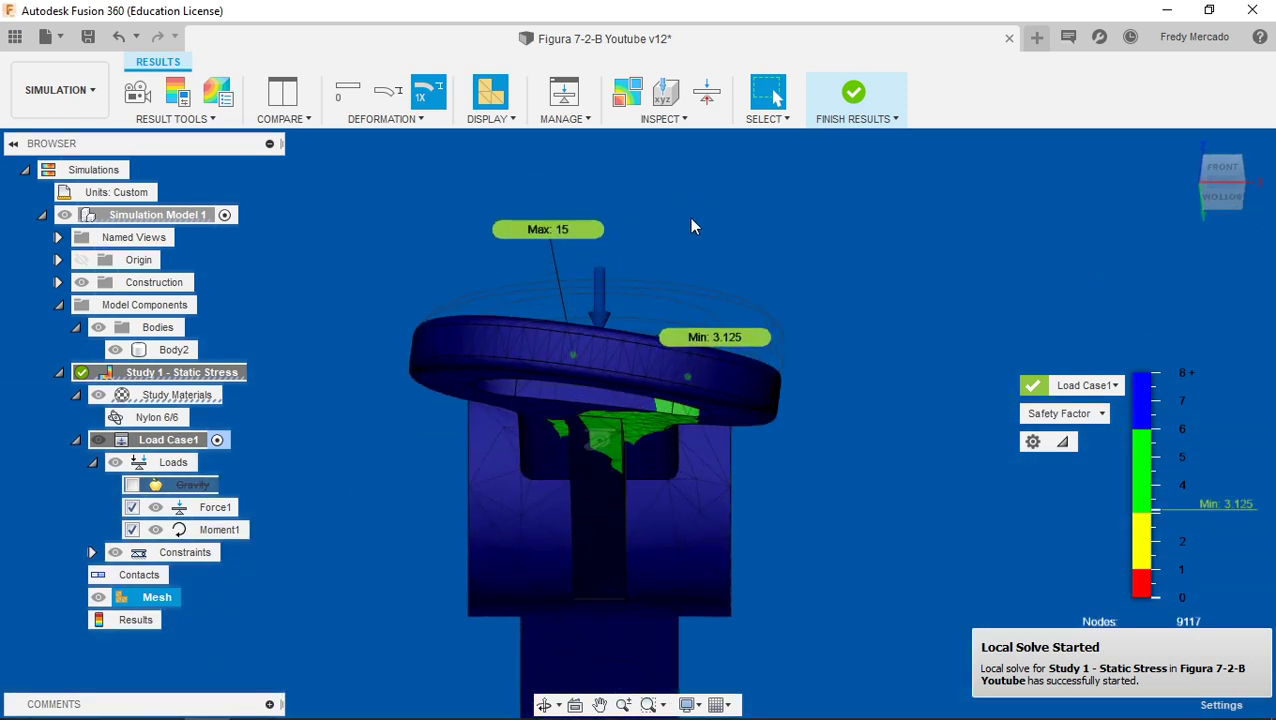
shift+middle_drag(689, 219, 415, 228)
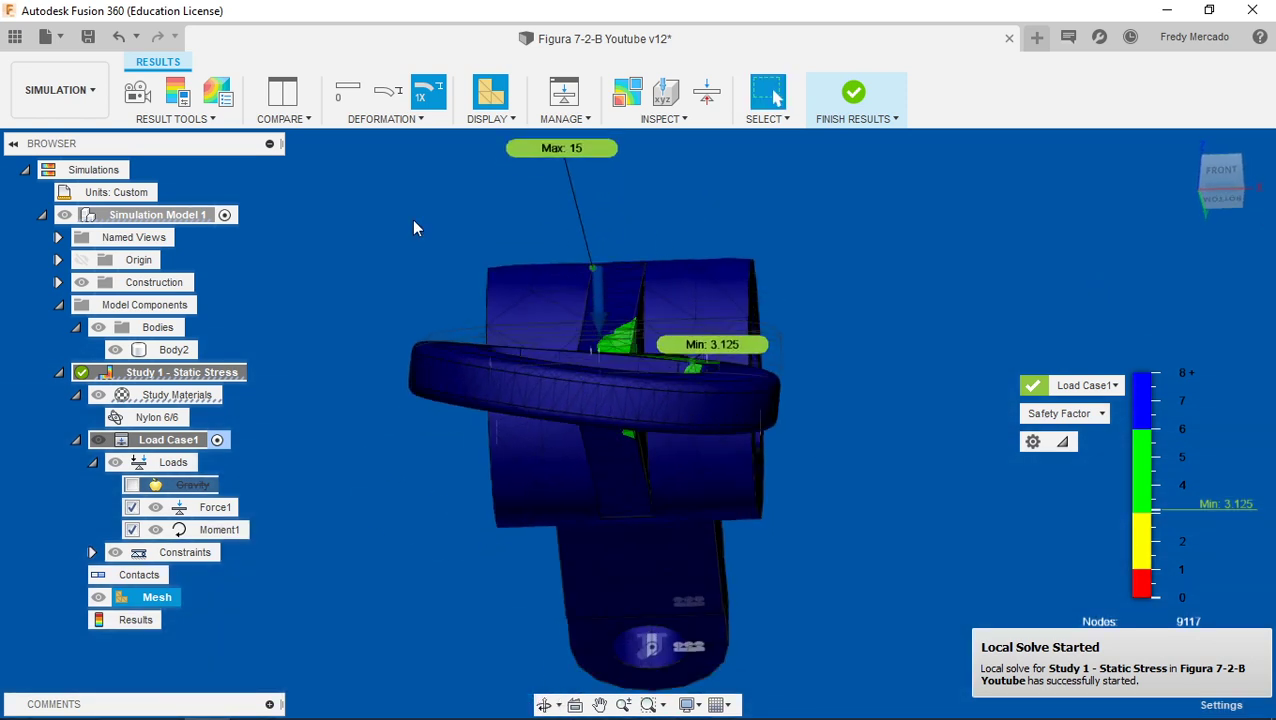
Play the animation of the lever's deformation at Normal speed with 10 steps, and inspect the deformed lever once it is closed
click(137, 91)
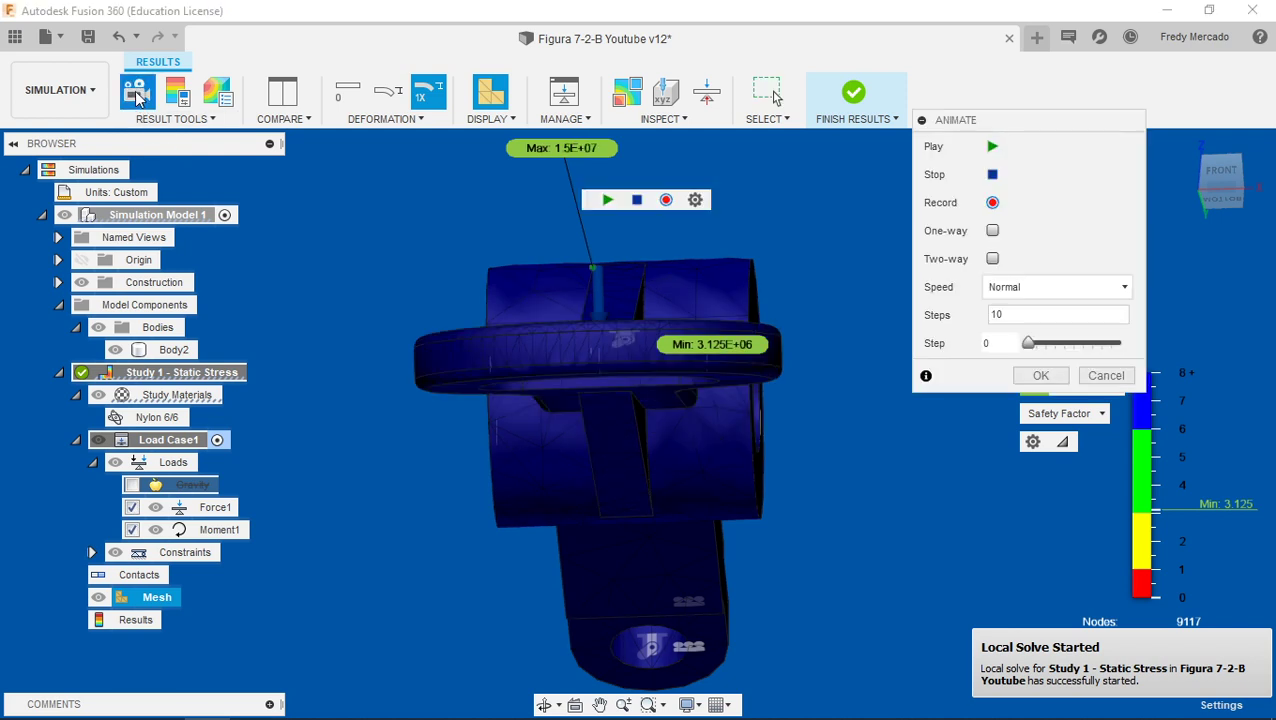
click(991, 148)
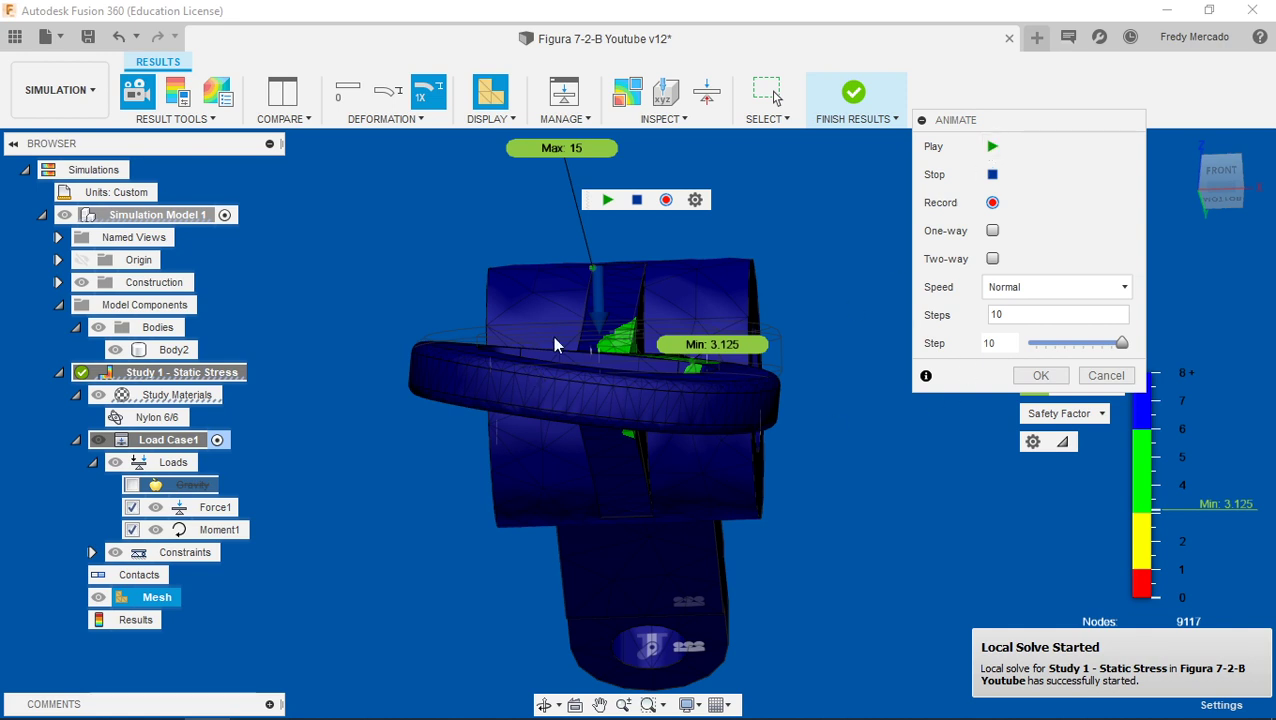
click(1041, 376)
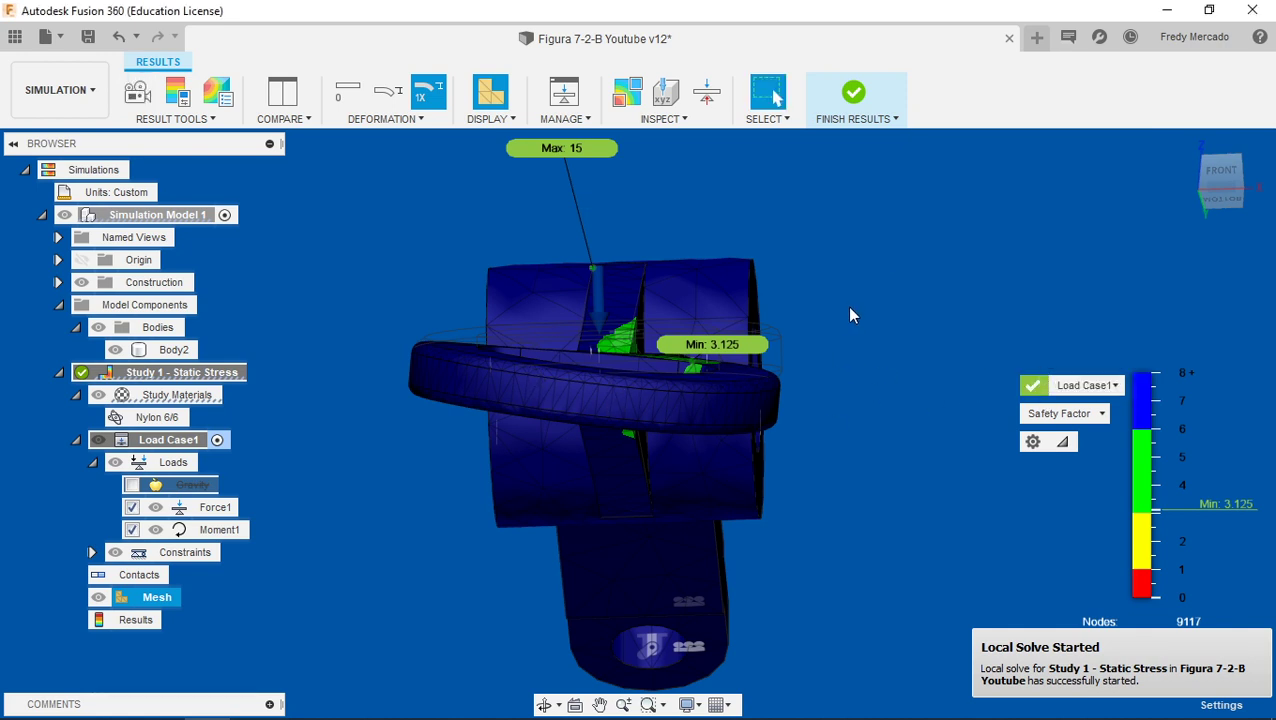
shift+middle_drag(855, 233, 800, 410)
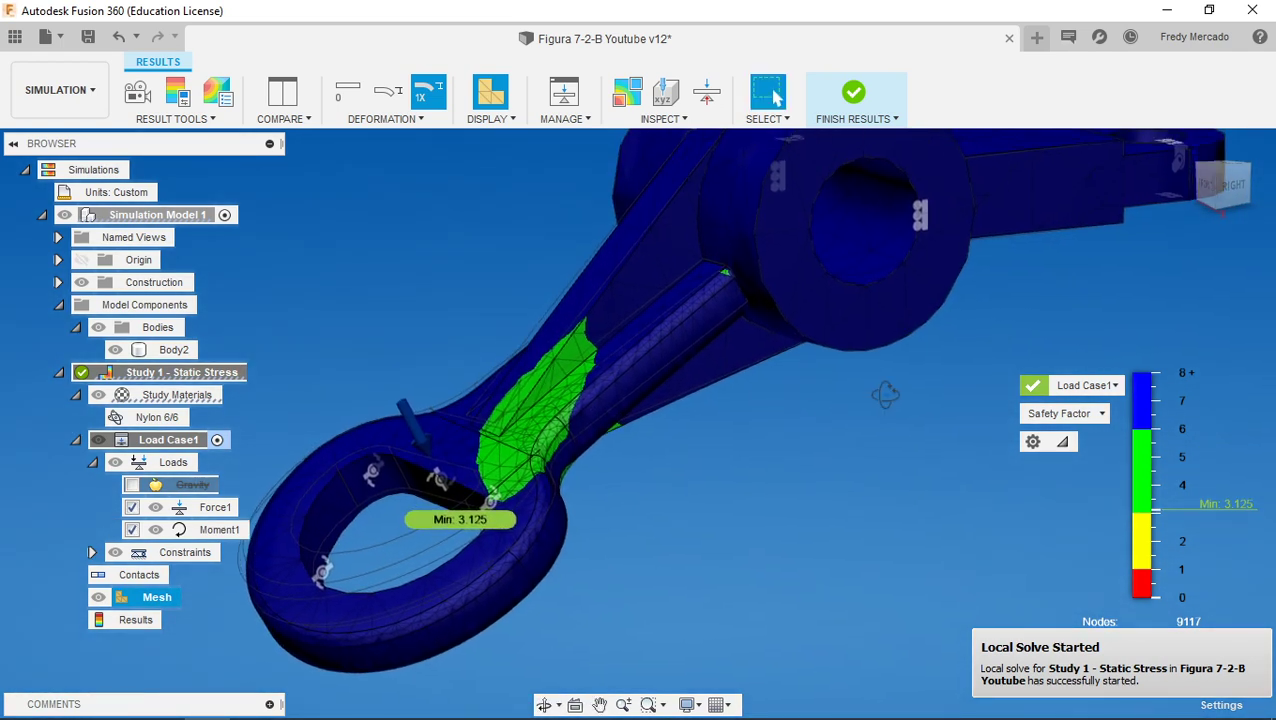
shift+middle_drag(885, 394, 735, 441)
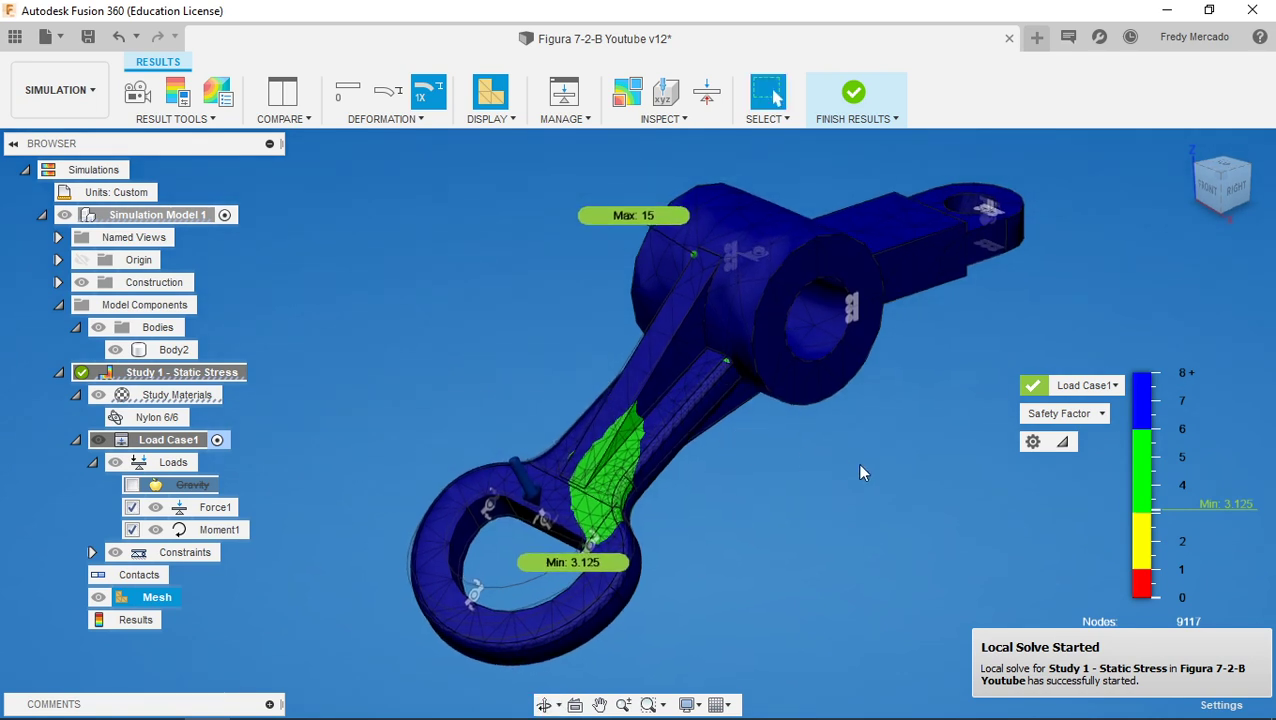
Display the Von Mises stress plot in MPa for Load Case1 instead of the safety factor
middle_drag(860, 465, 812, 464)
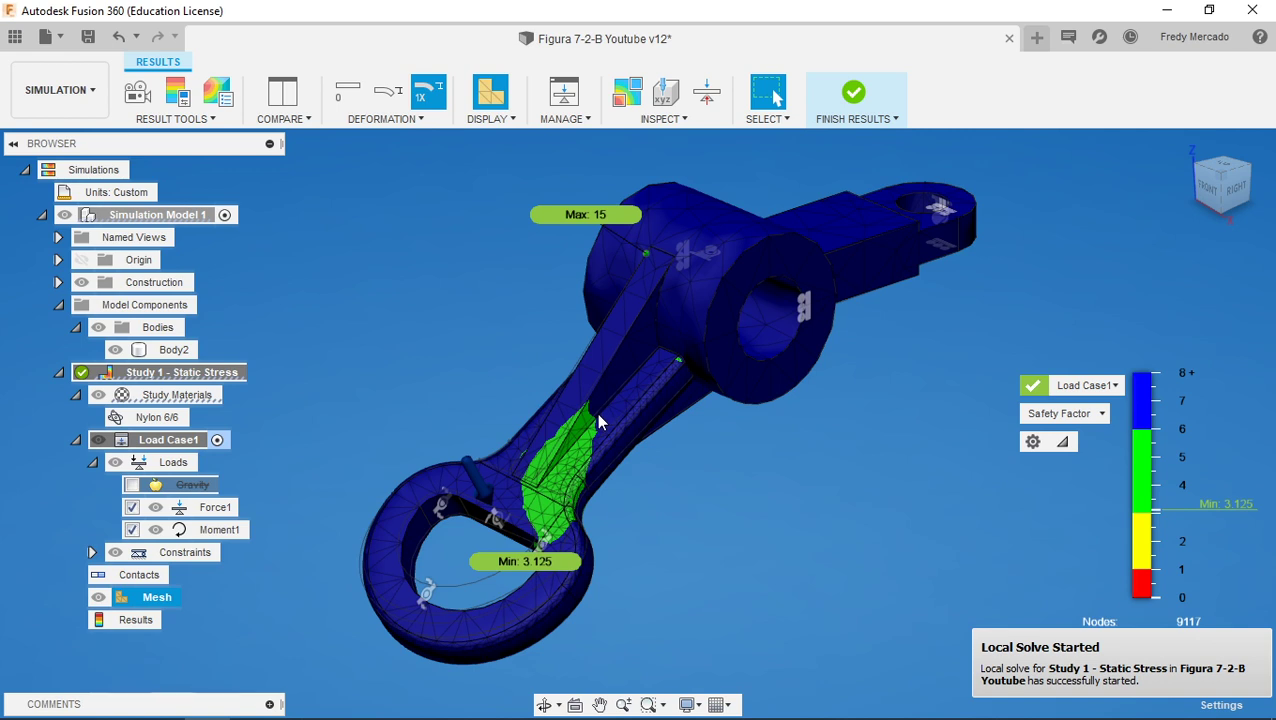
click(1068, 413)
click(1078, 452)
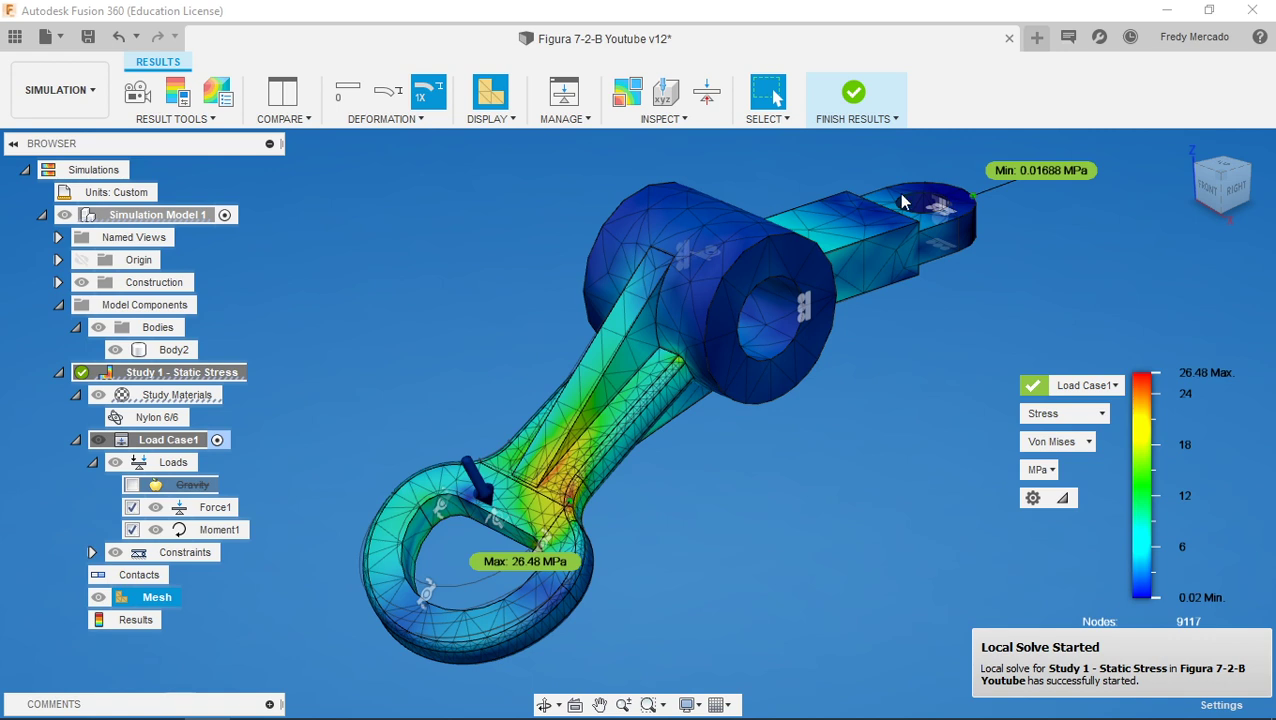
Display the 1st Principal stress and examine its distribution along the arm and where the arm meets the ring
click(1090, 442)
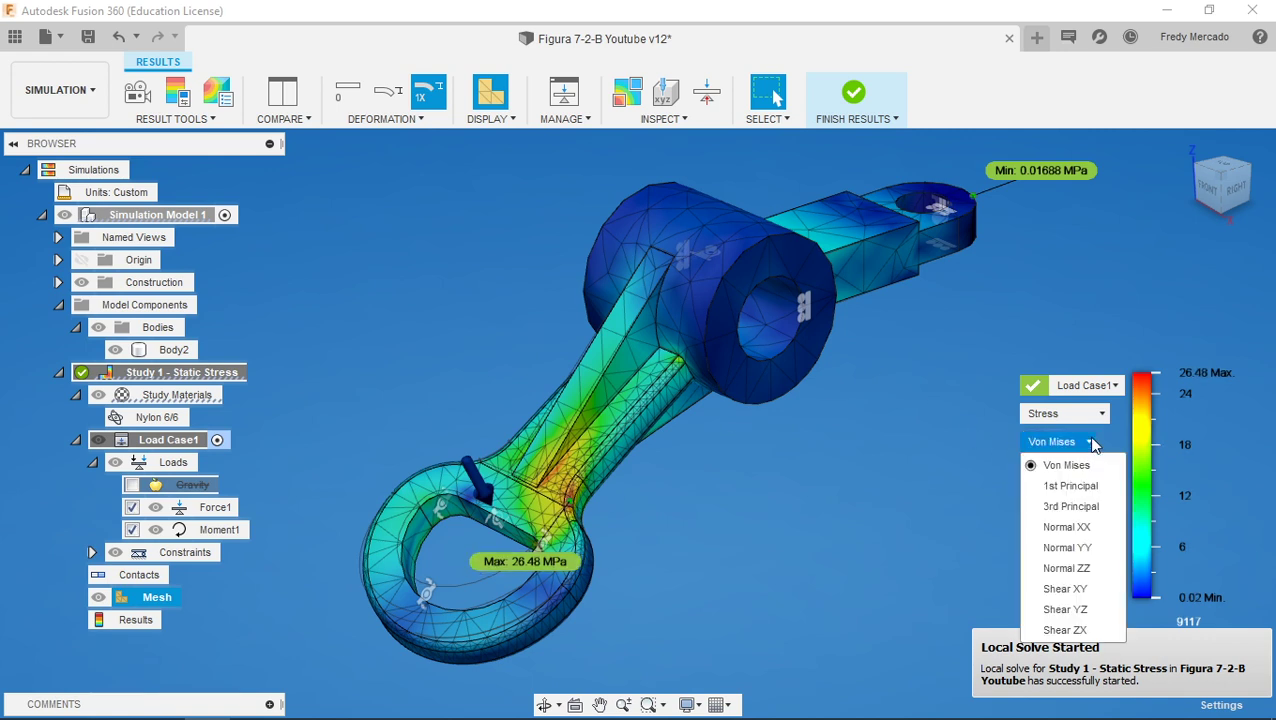
click(1086, 488)
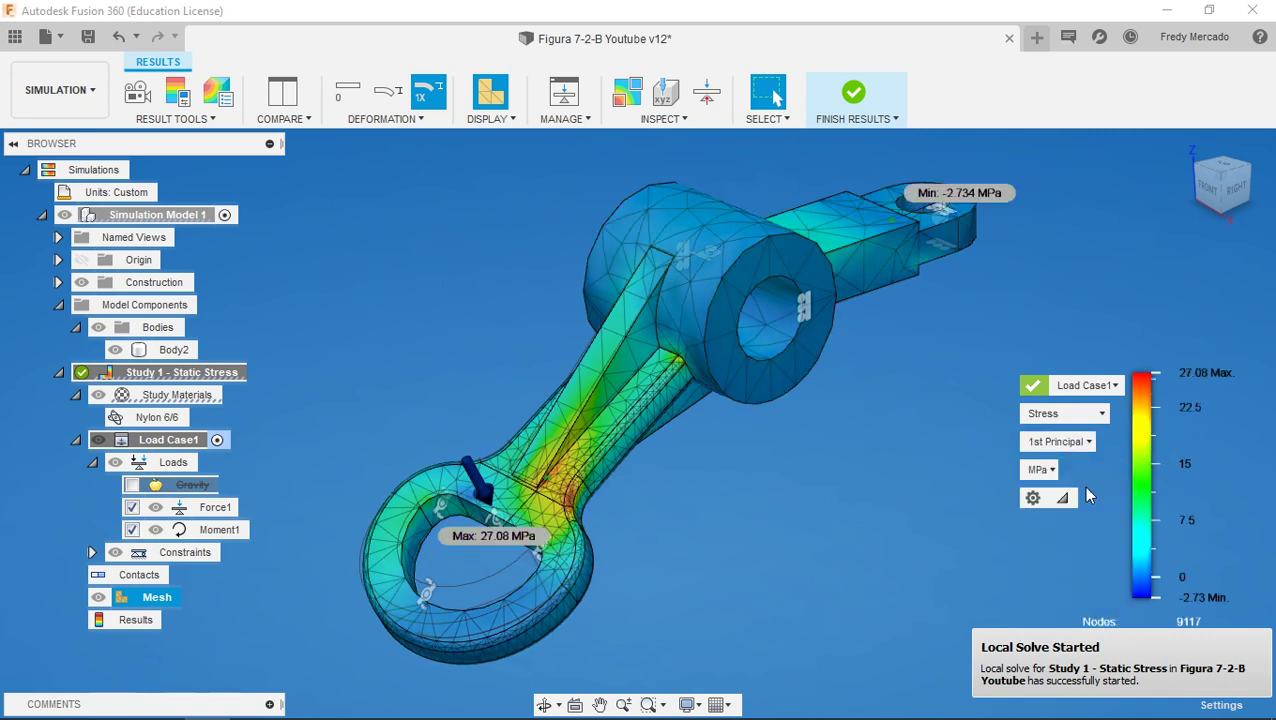
scroll(623, 480, up, 1)
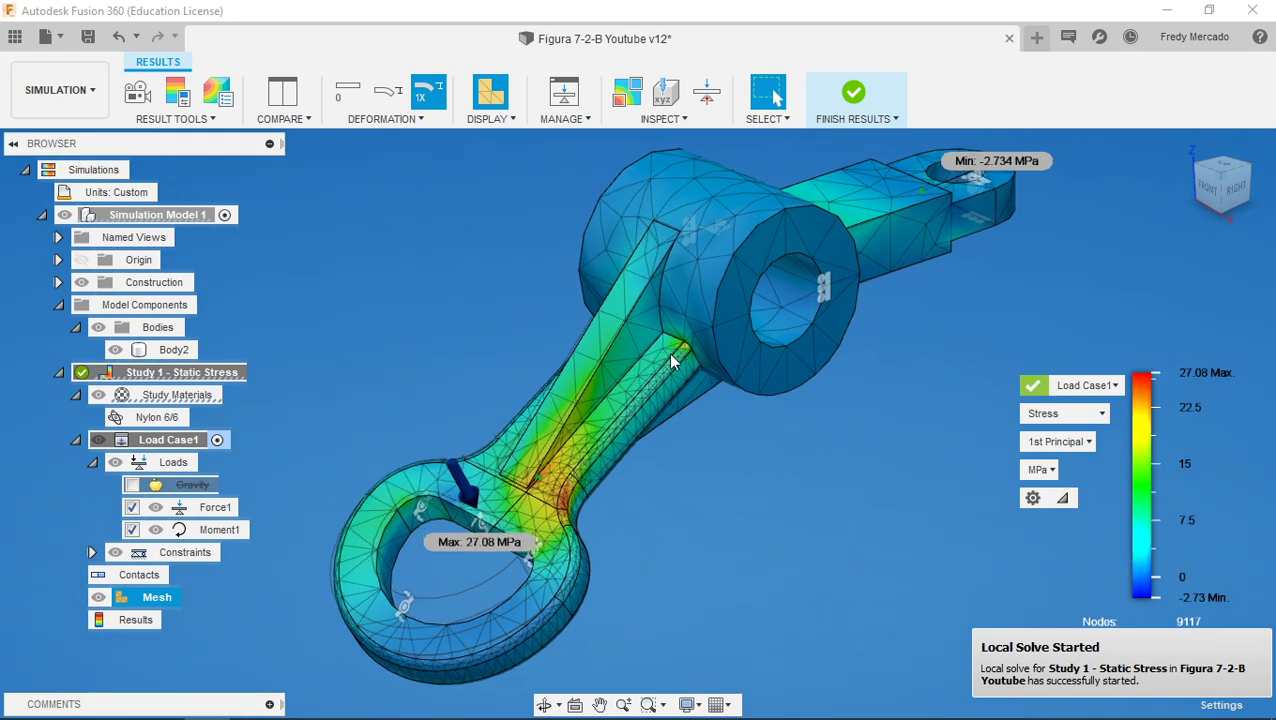
mouse_move(1143, 575)
mouse_move(1140, 545)
shift+middle_drag(716, 492, 611, 198)
shift+middle_drag(676, 388, 640, 497)
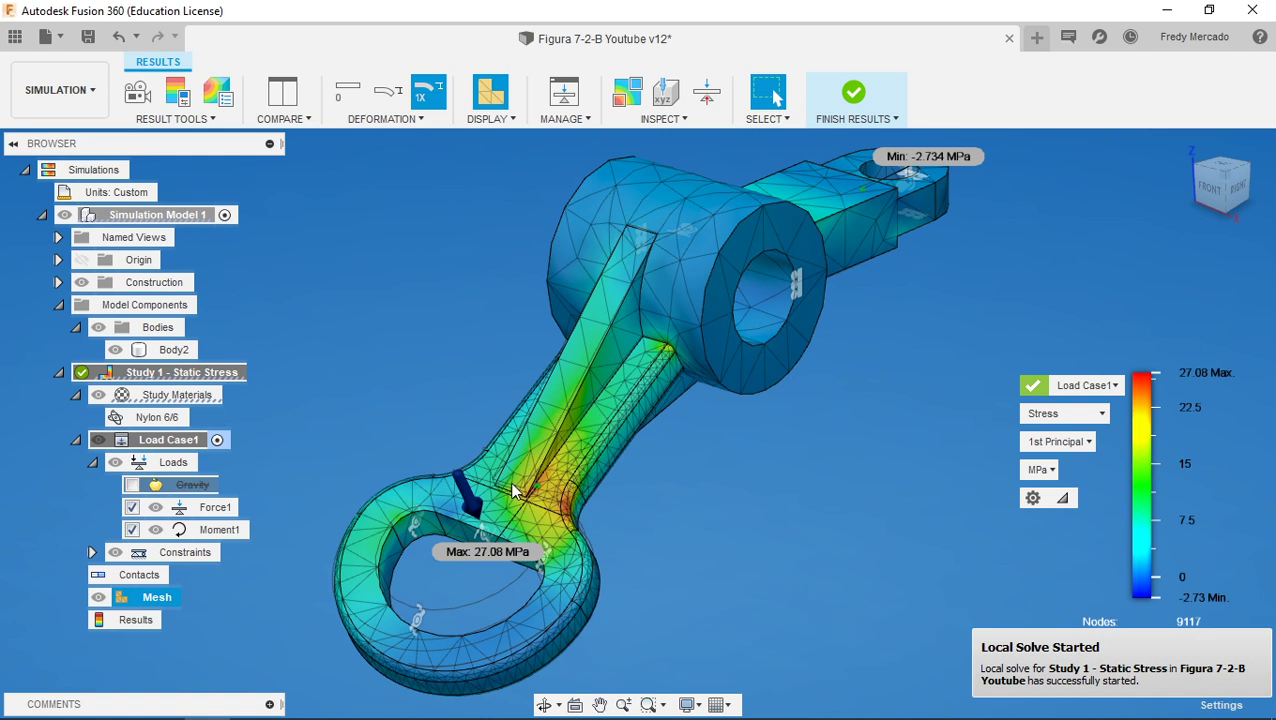
mouse_move(1127, 528)
shift+middle_drag(650, 530, 643, 530)
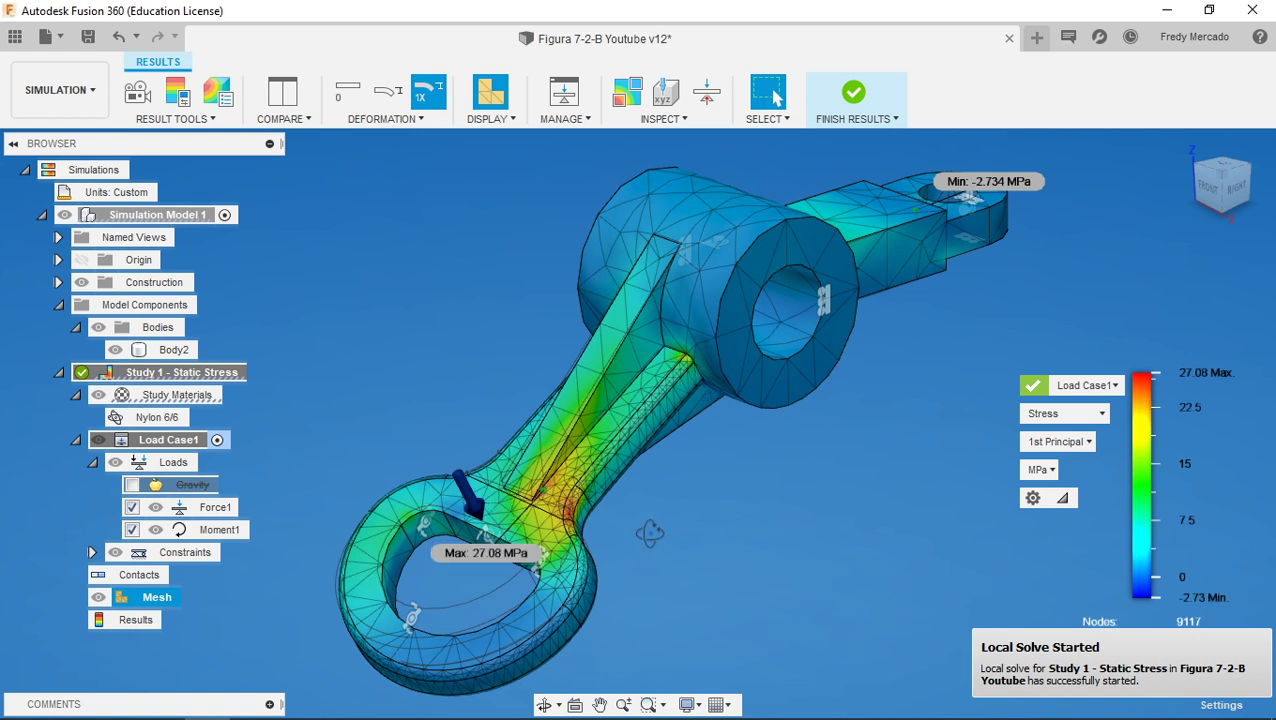
mouse_move(650, 533)
mouse_down()
mouse_move(625, 420)
mouse_move(652, 550)
mouse_up()
key(Escape)
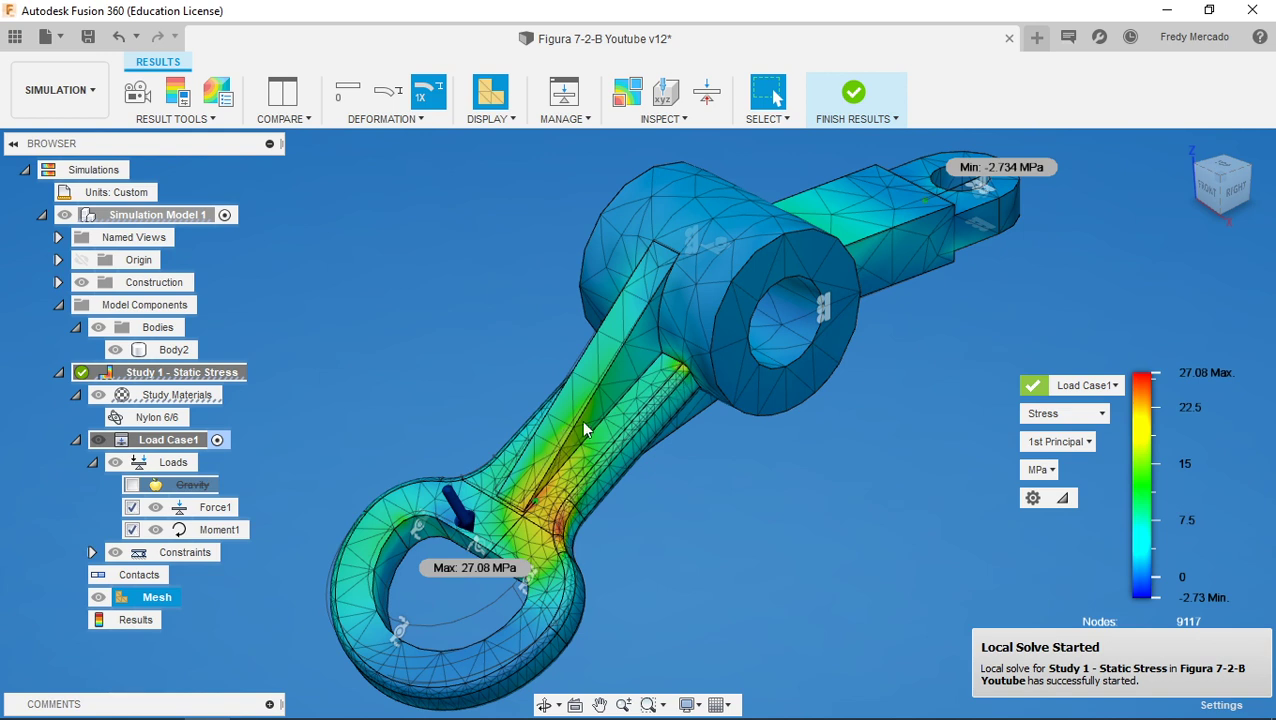
Display the 3rd Principal stress and examine the arm-to-ring junction from below and from the front
click(1076, 443)
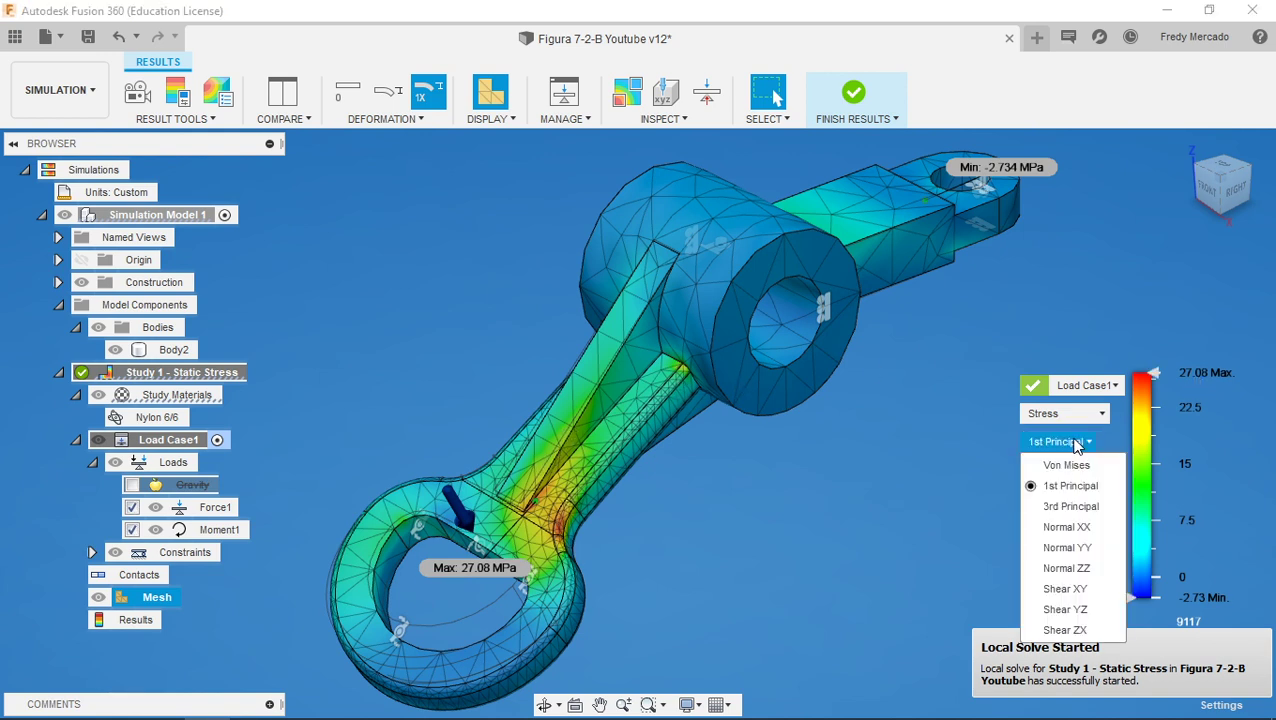
click(1056, 506)
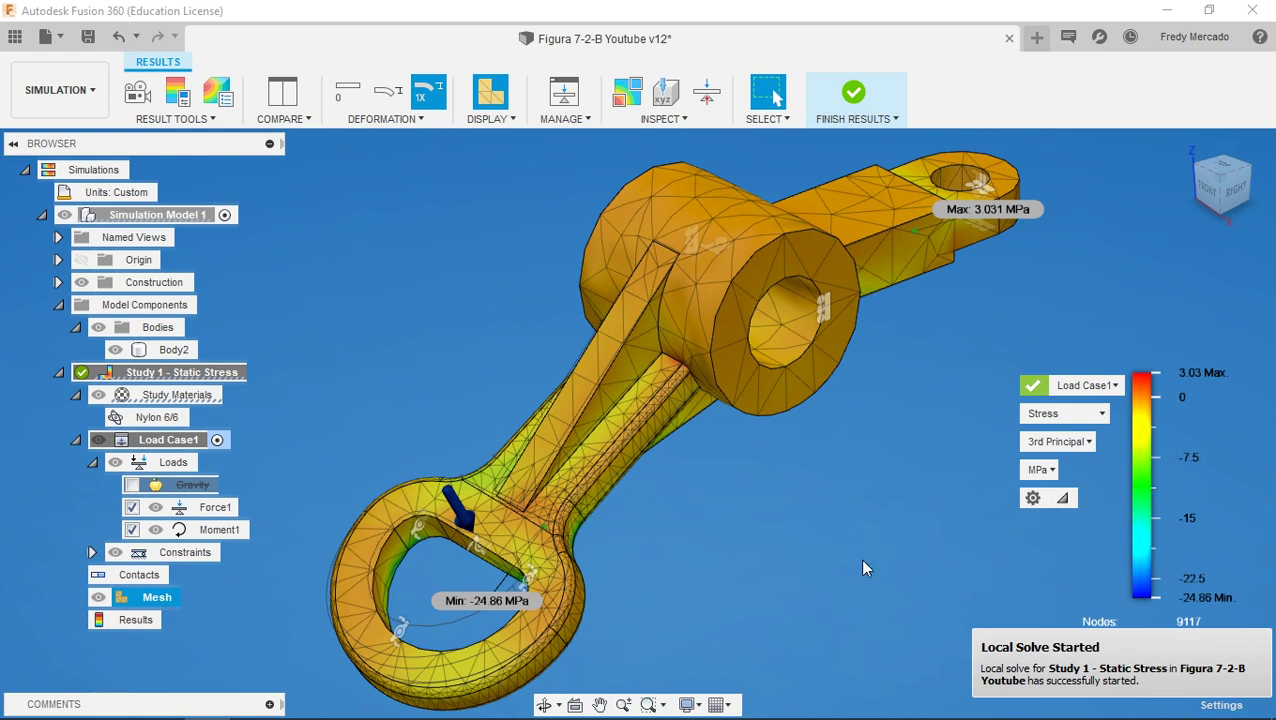
mouse_move(1148, 582)
mouse_move(760, 509)
shift+middle_down()
mouse_move(760, 490)
mouse_move(700, 470)
mouse_move(754, 505)
shift+middle_up()
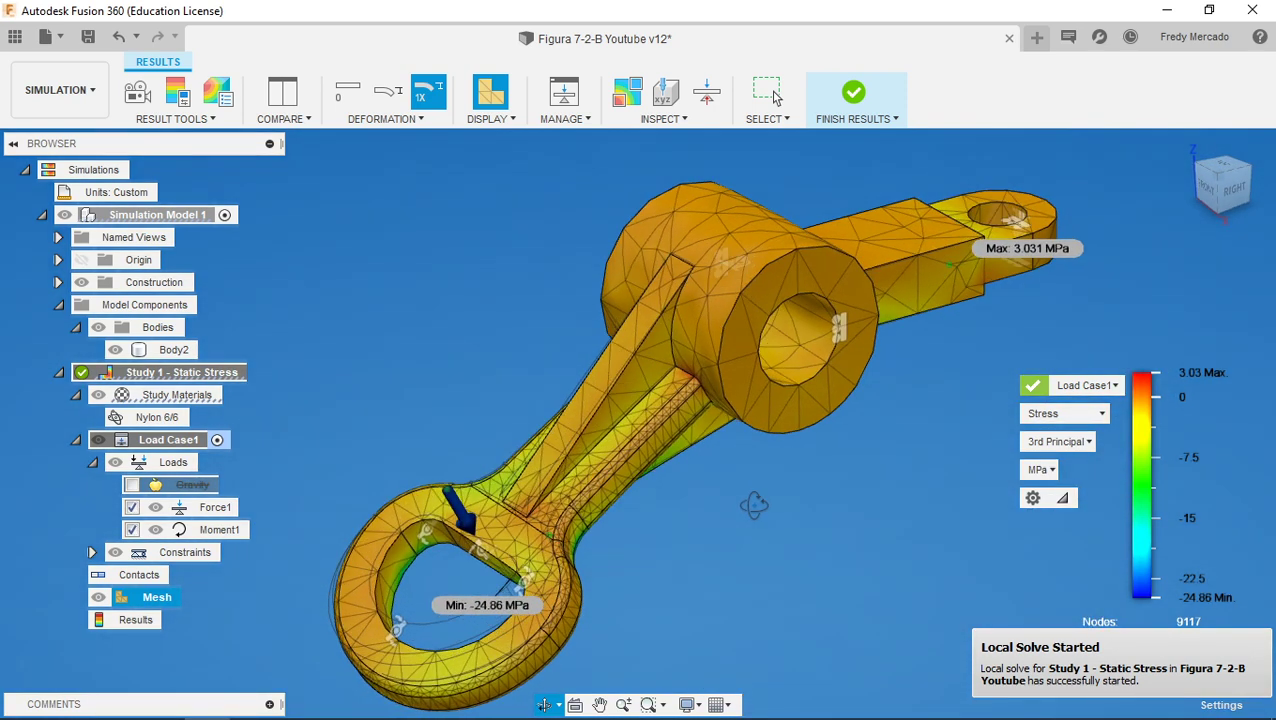
middle_drag(755, 604, 675, 473)
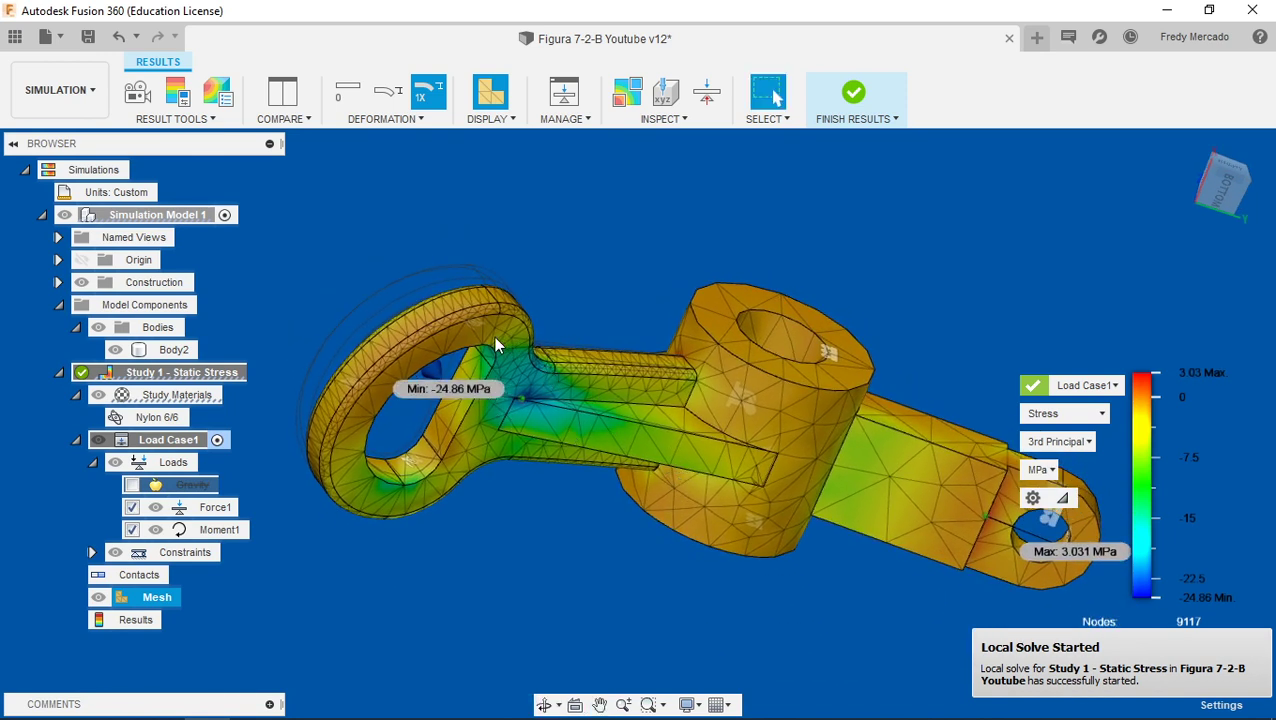
scroll(502, 404, up, 3)
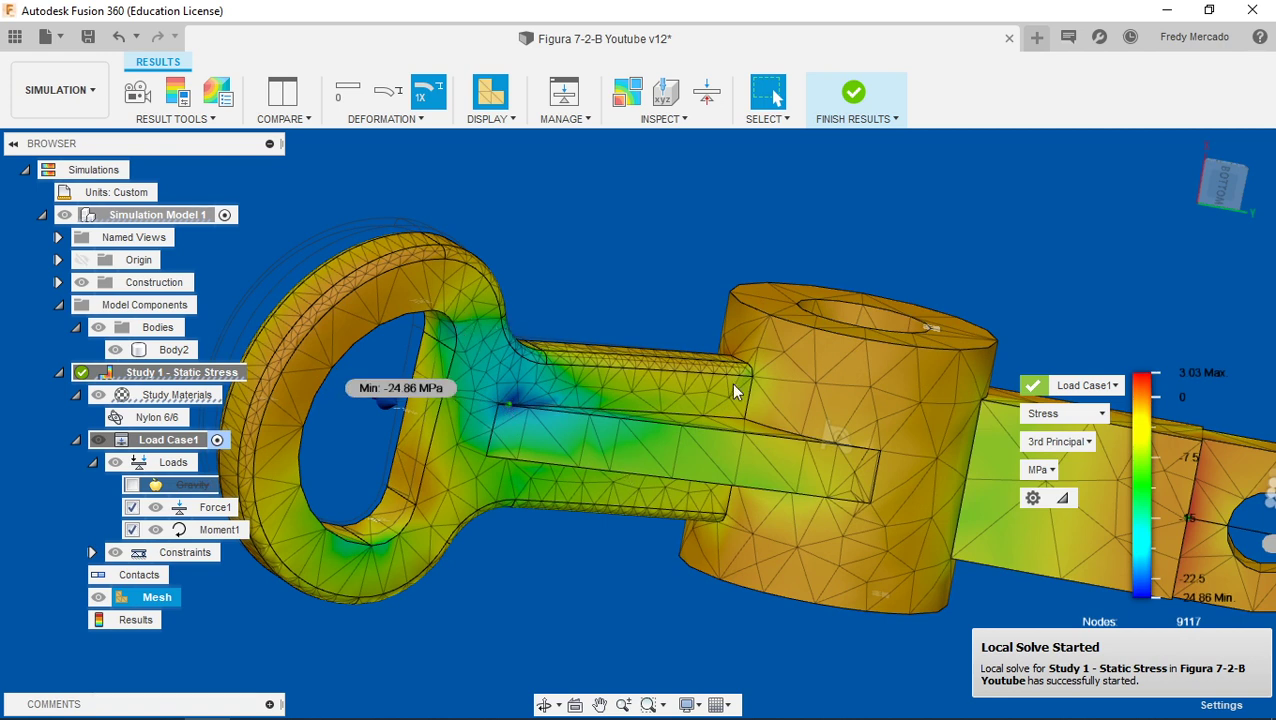
shift+middle_drag(733, 390, 690, 385)
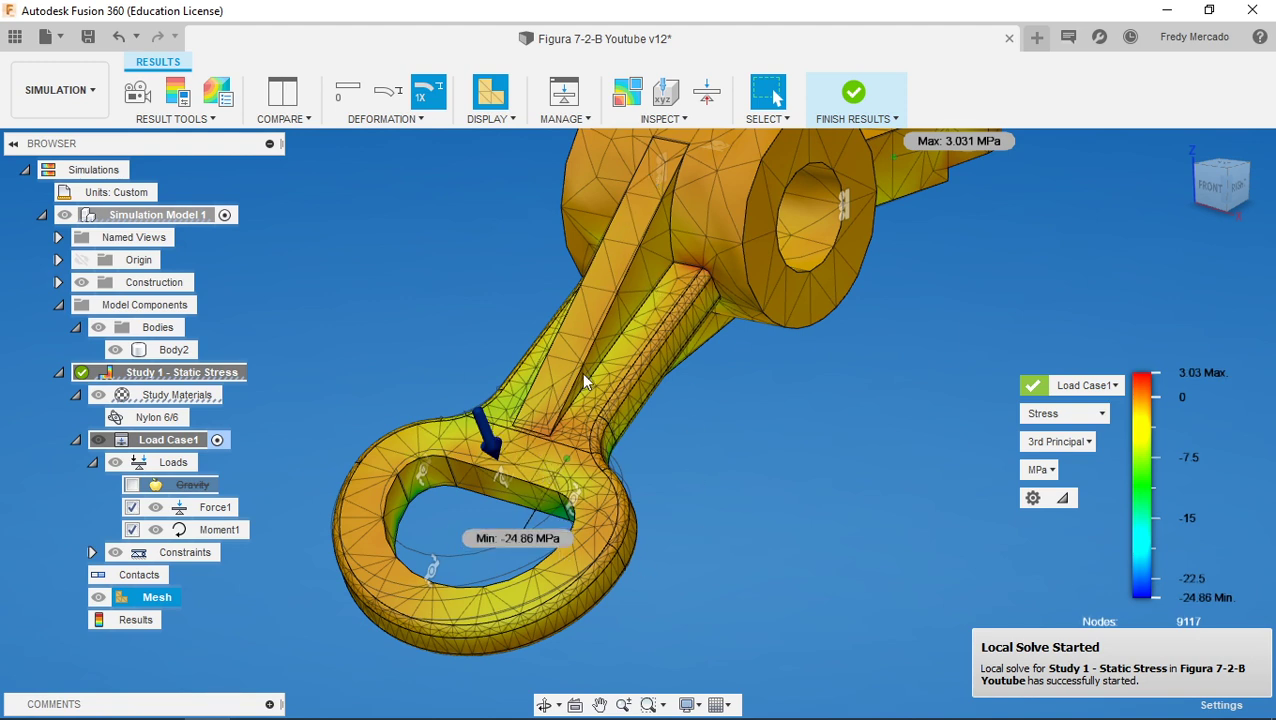
shift+middle_drag(612, 552, 585, 442)
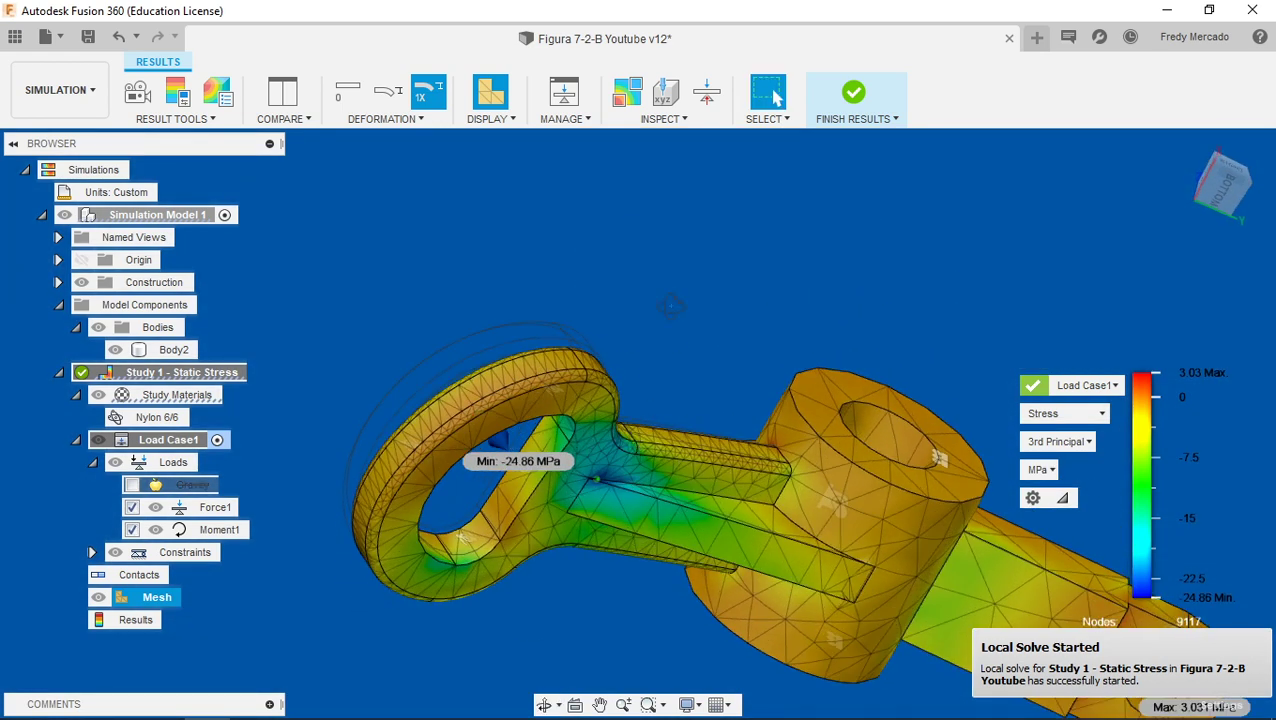
shift+middle_drag(672, 305, 545, 433)
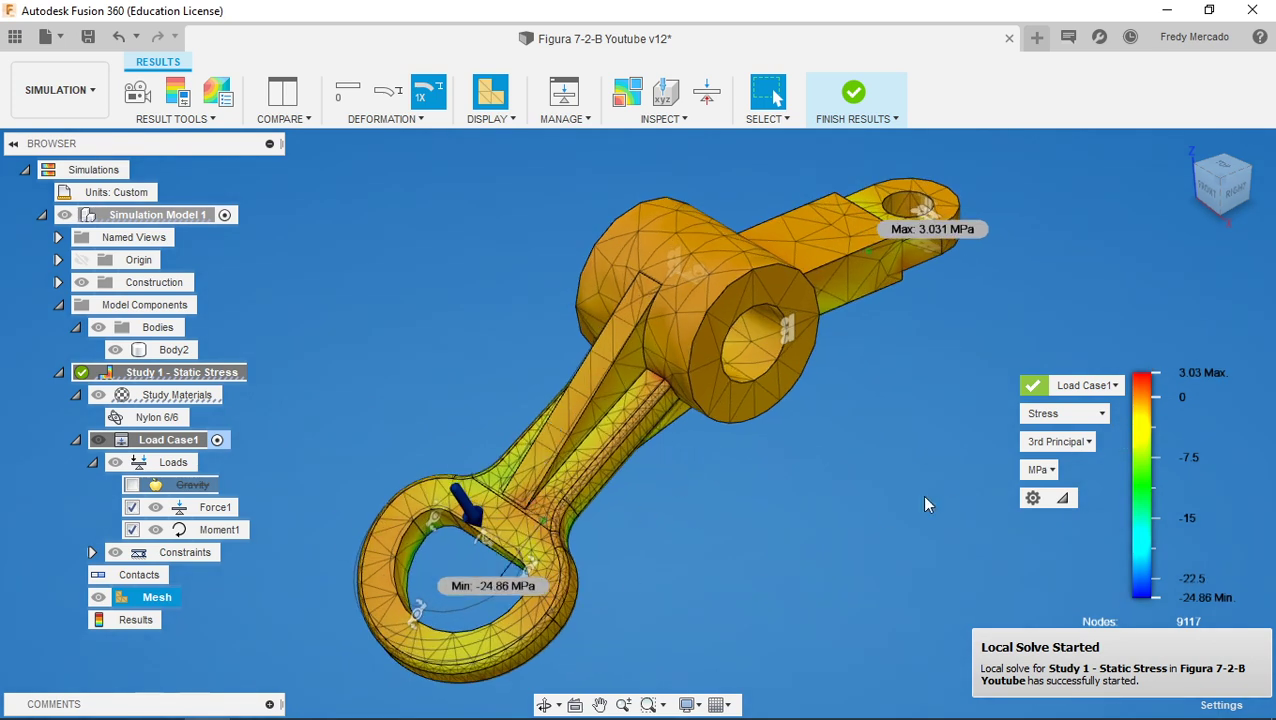
Compare the 1st Principal stress plot with the 3rd Principal stress plot from the same viewpoint
click(1086, 442)
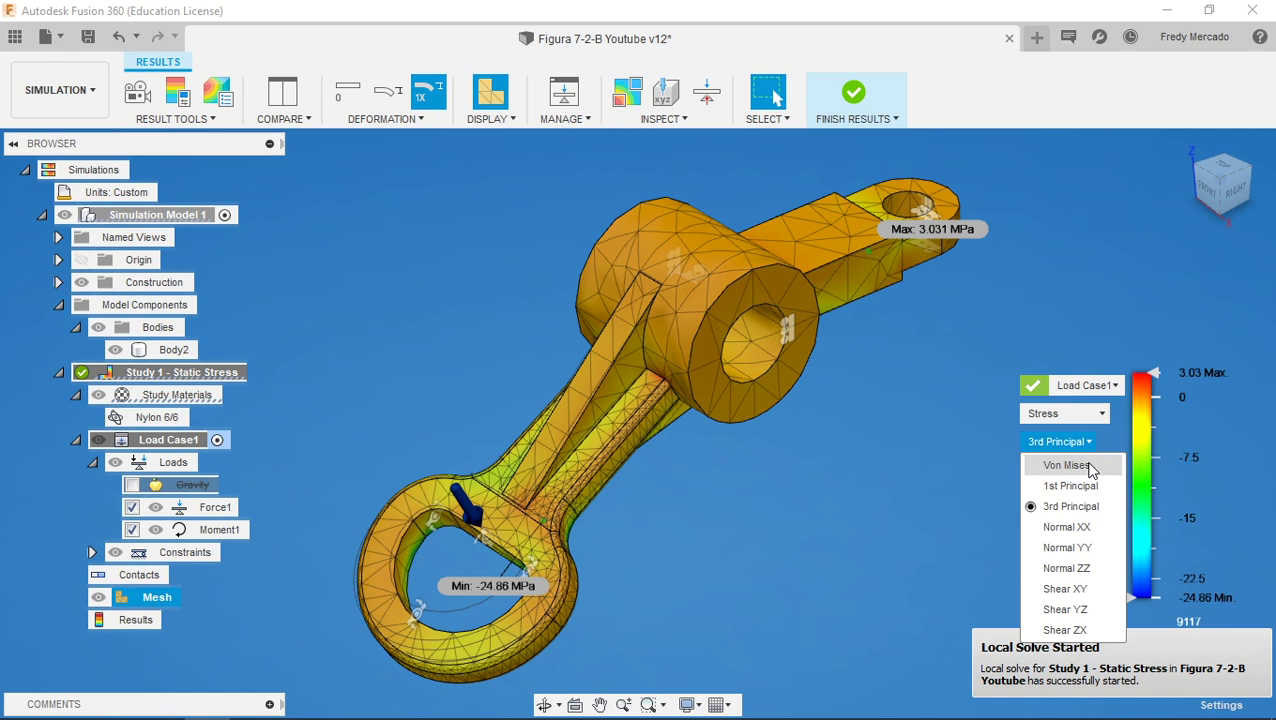
click(1088, 485)
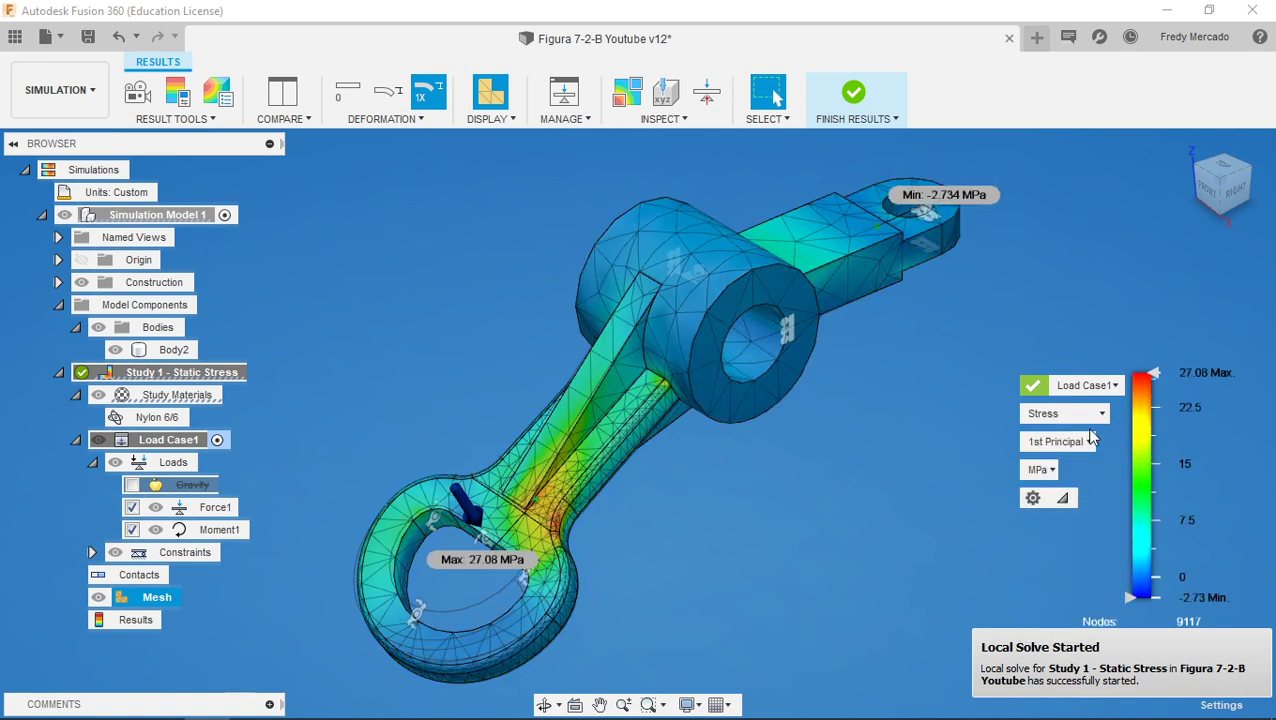
click(1092, 440)
click(1068, 508)
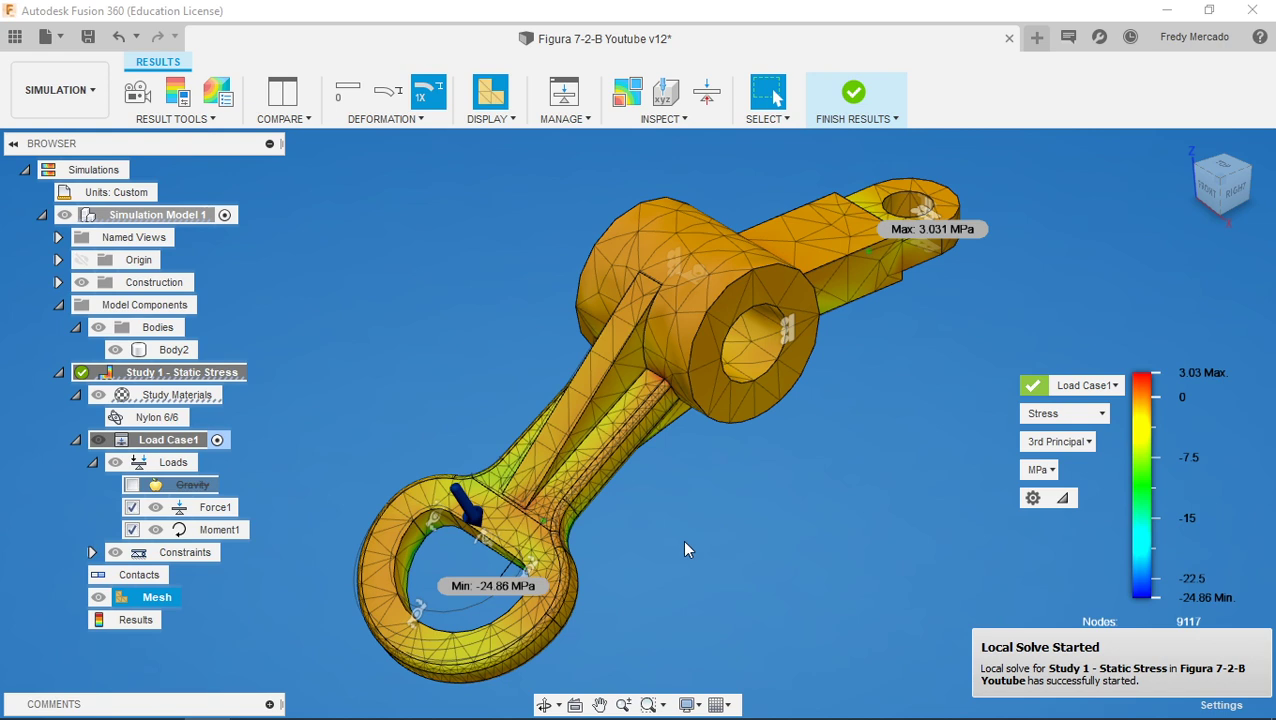
Return the stress plot to Von Mises and inspect the stress colours on the ring and arm
click(1085, 445)
click(1062, 465)
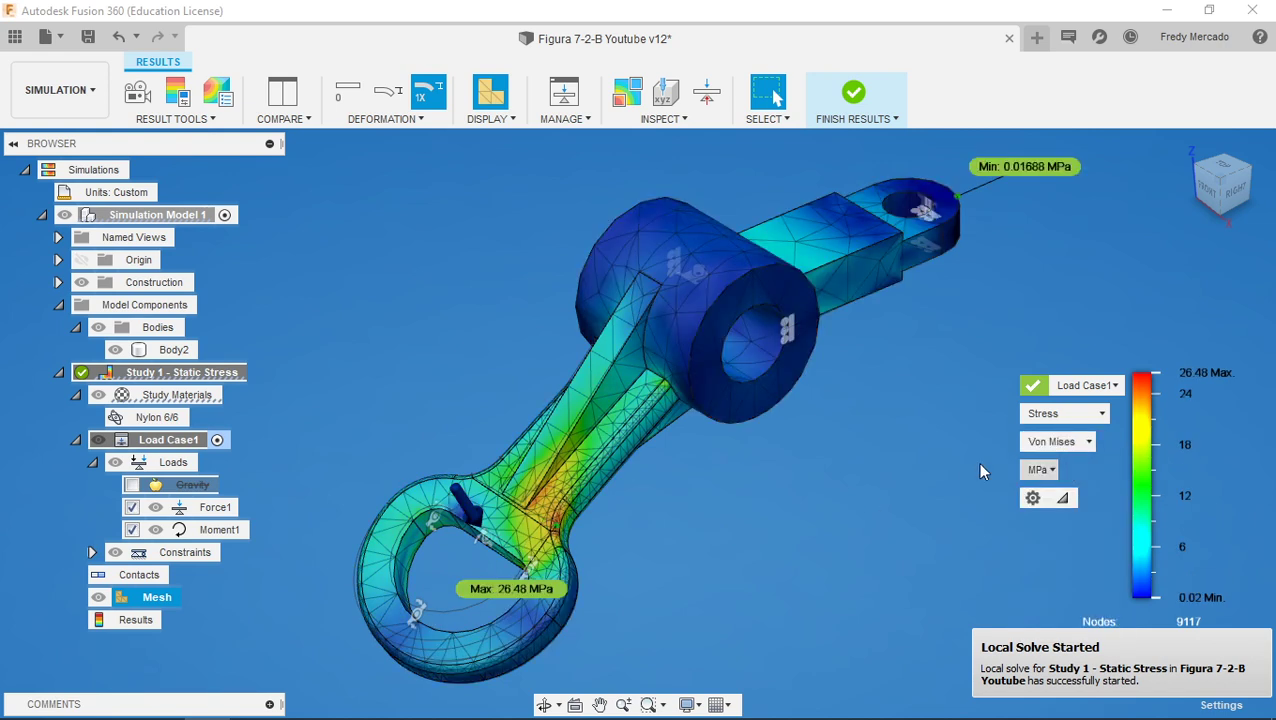
shift+middle_drag(619, 523, 775, 97)
shift+middle_drag(573, 472, 641, 524)
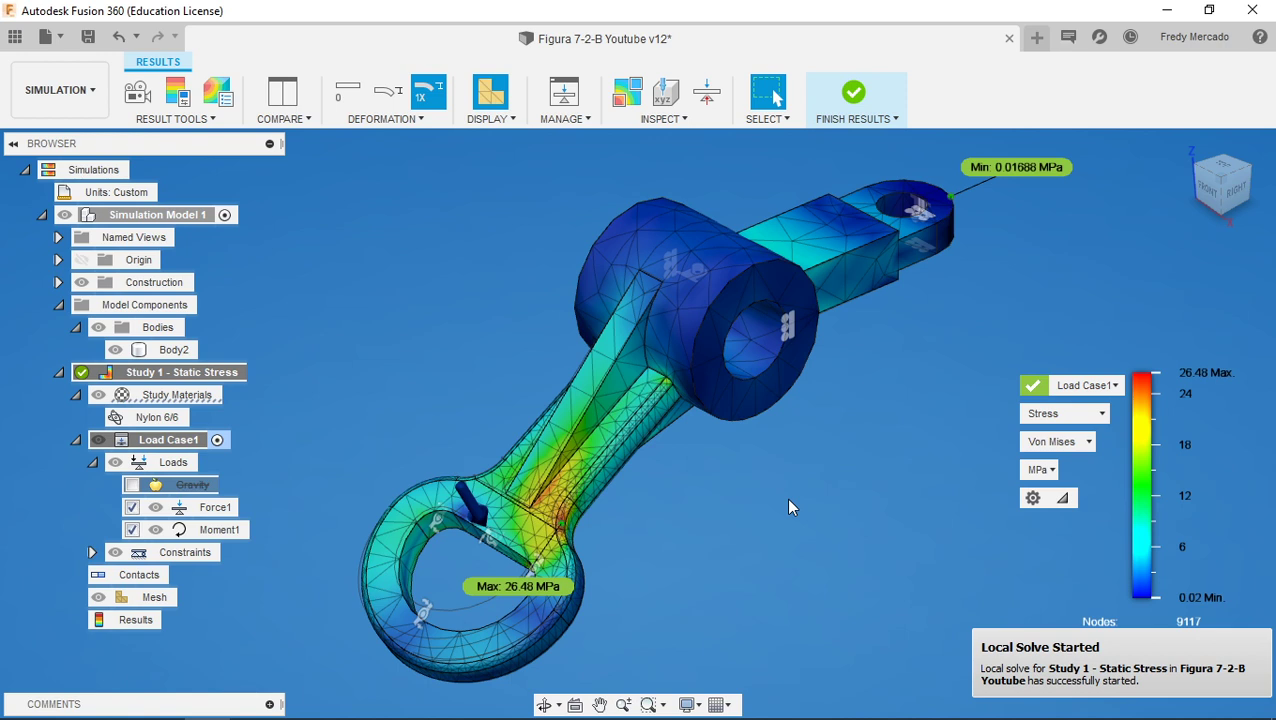
Finish the results review and check the mass of Body2 in its physical properties
click(853, 95)
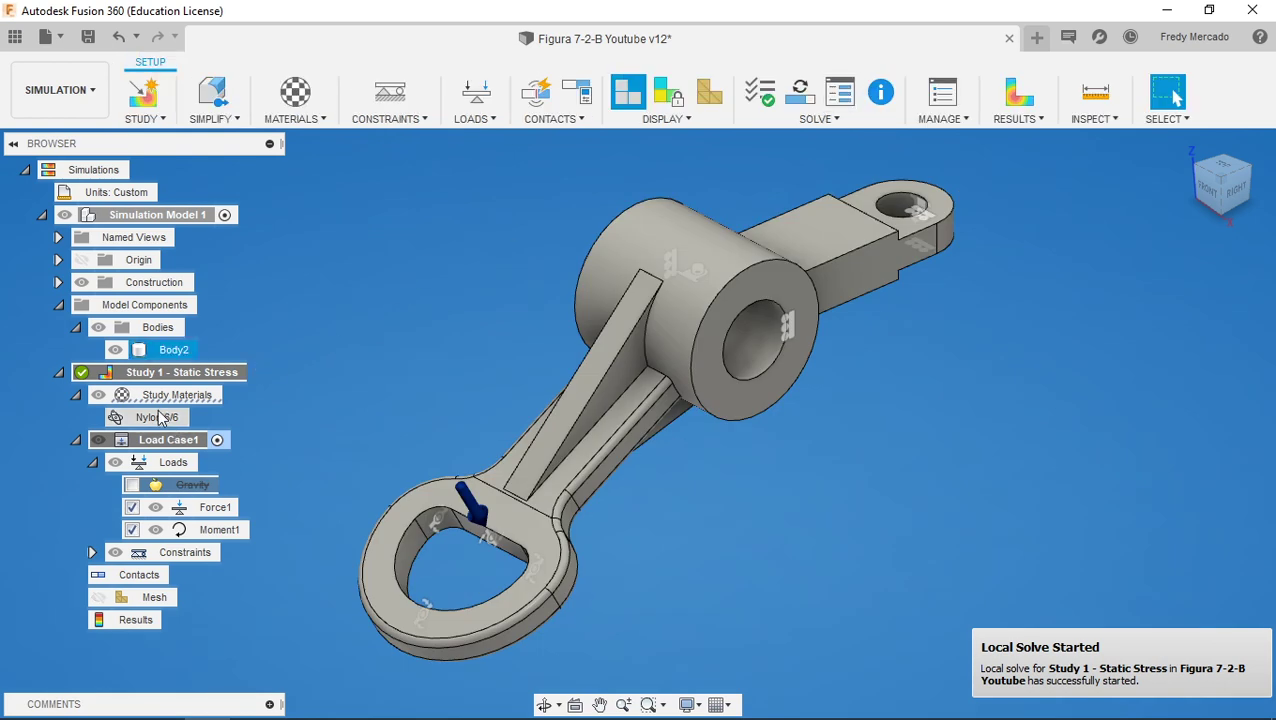
right_click(218, 356)
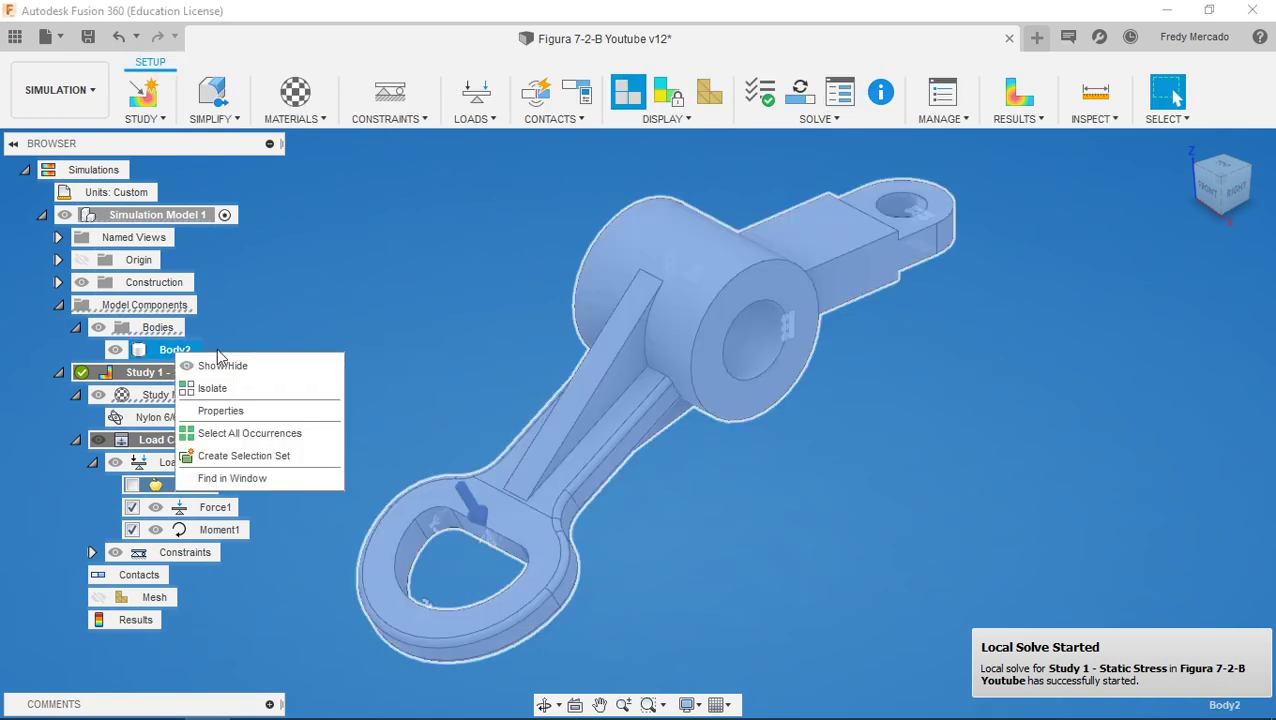
click(252, 410)
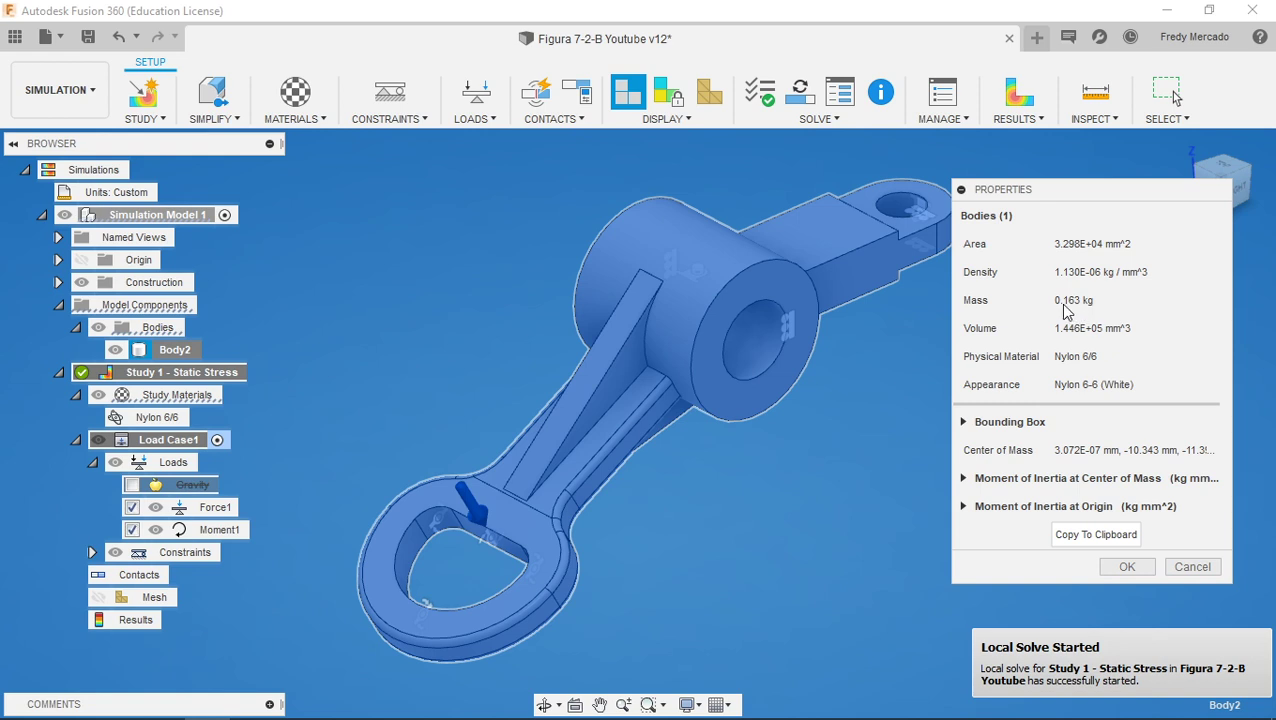
click(1110, 564)
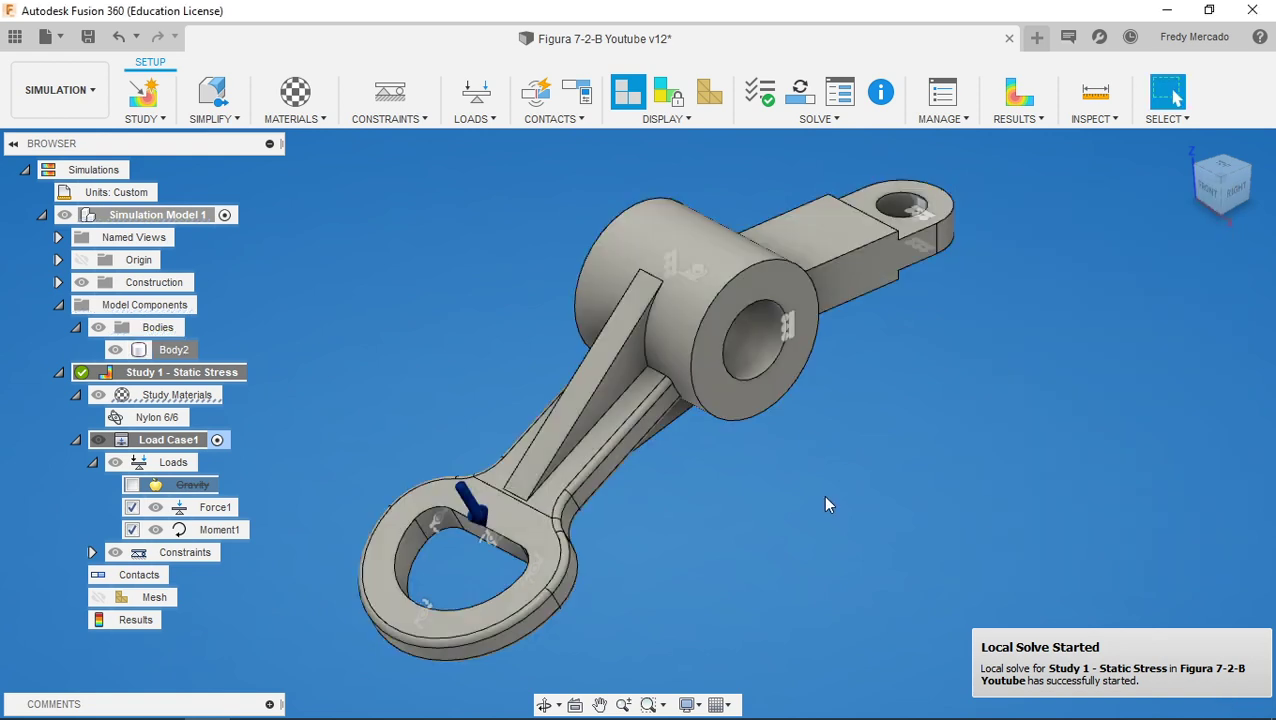